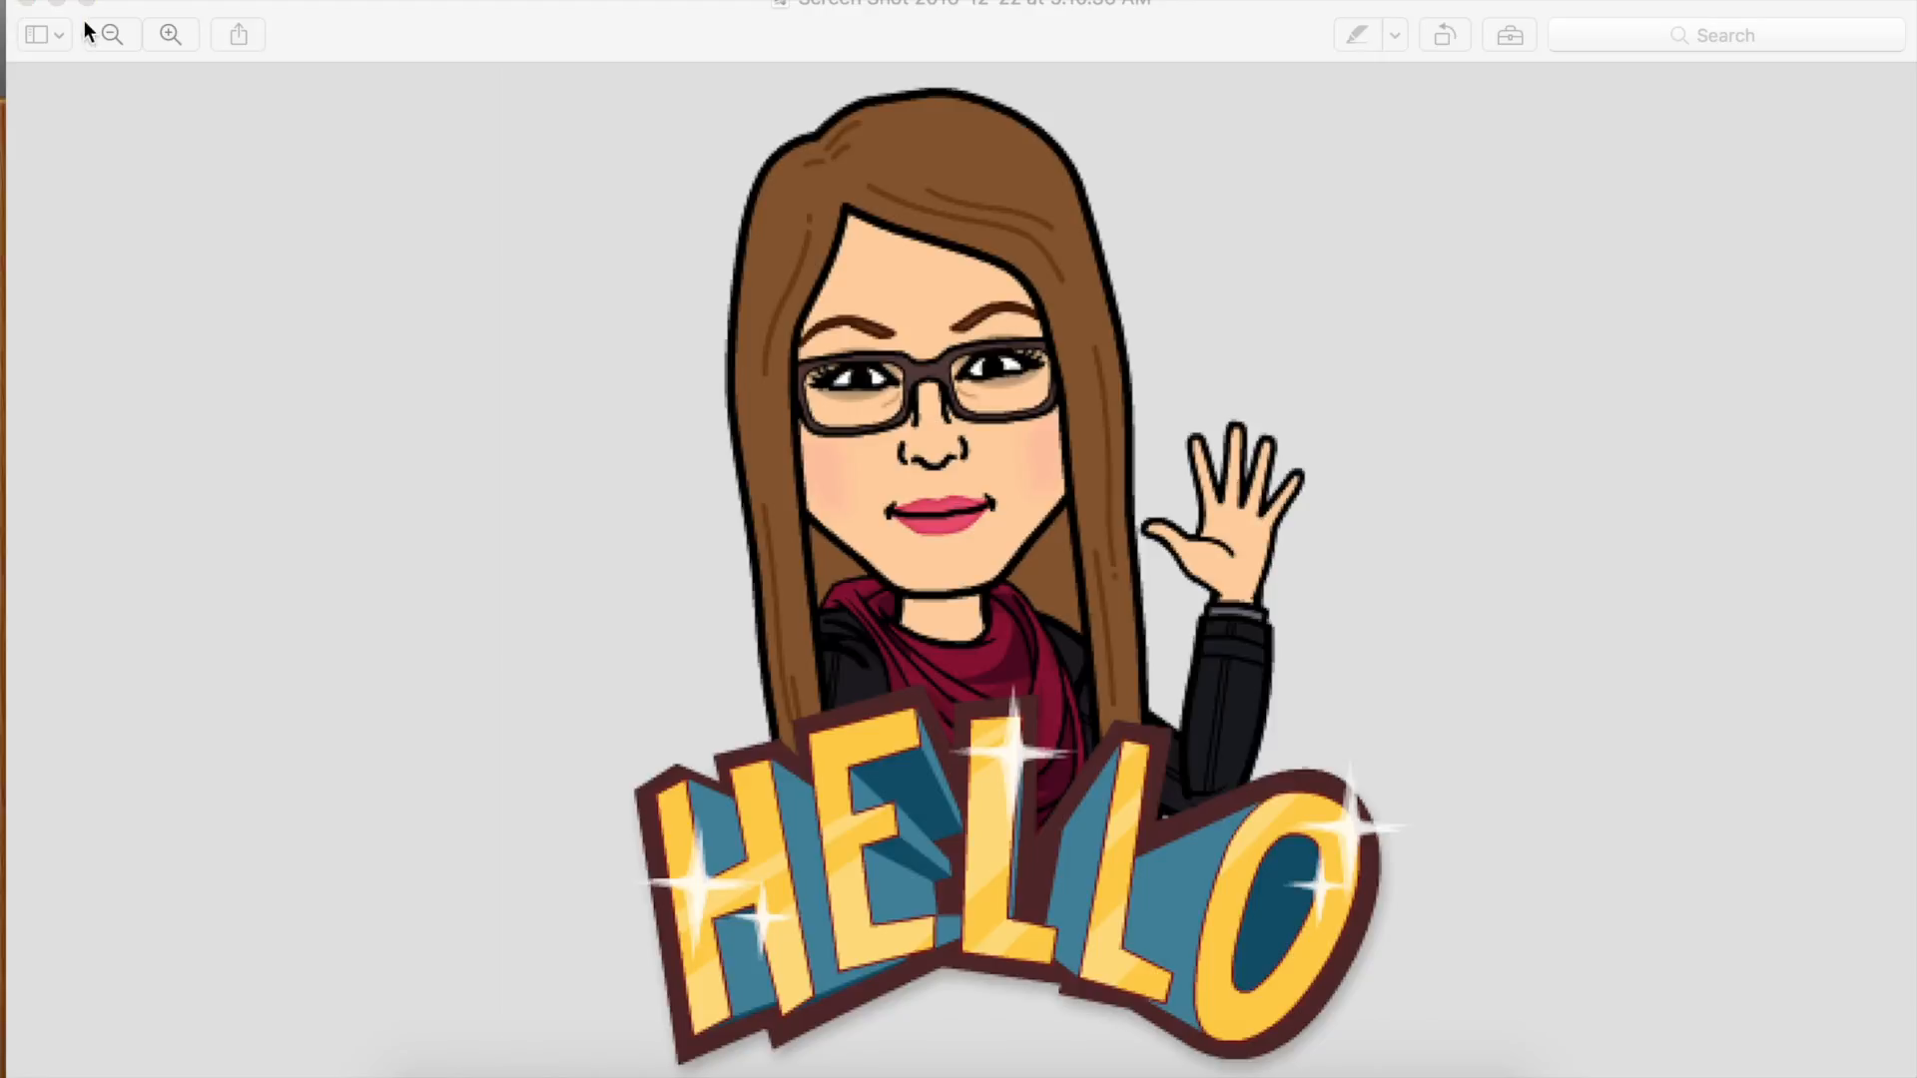
- Quit GarageBand
click(27, 3)
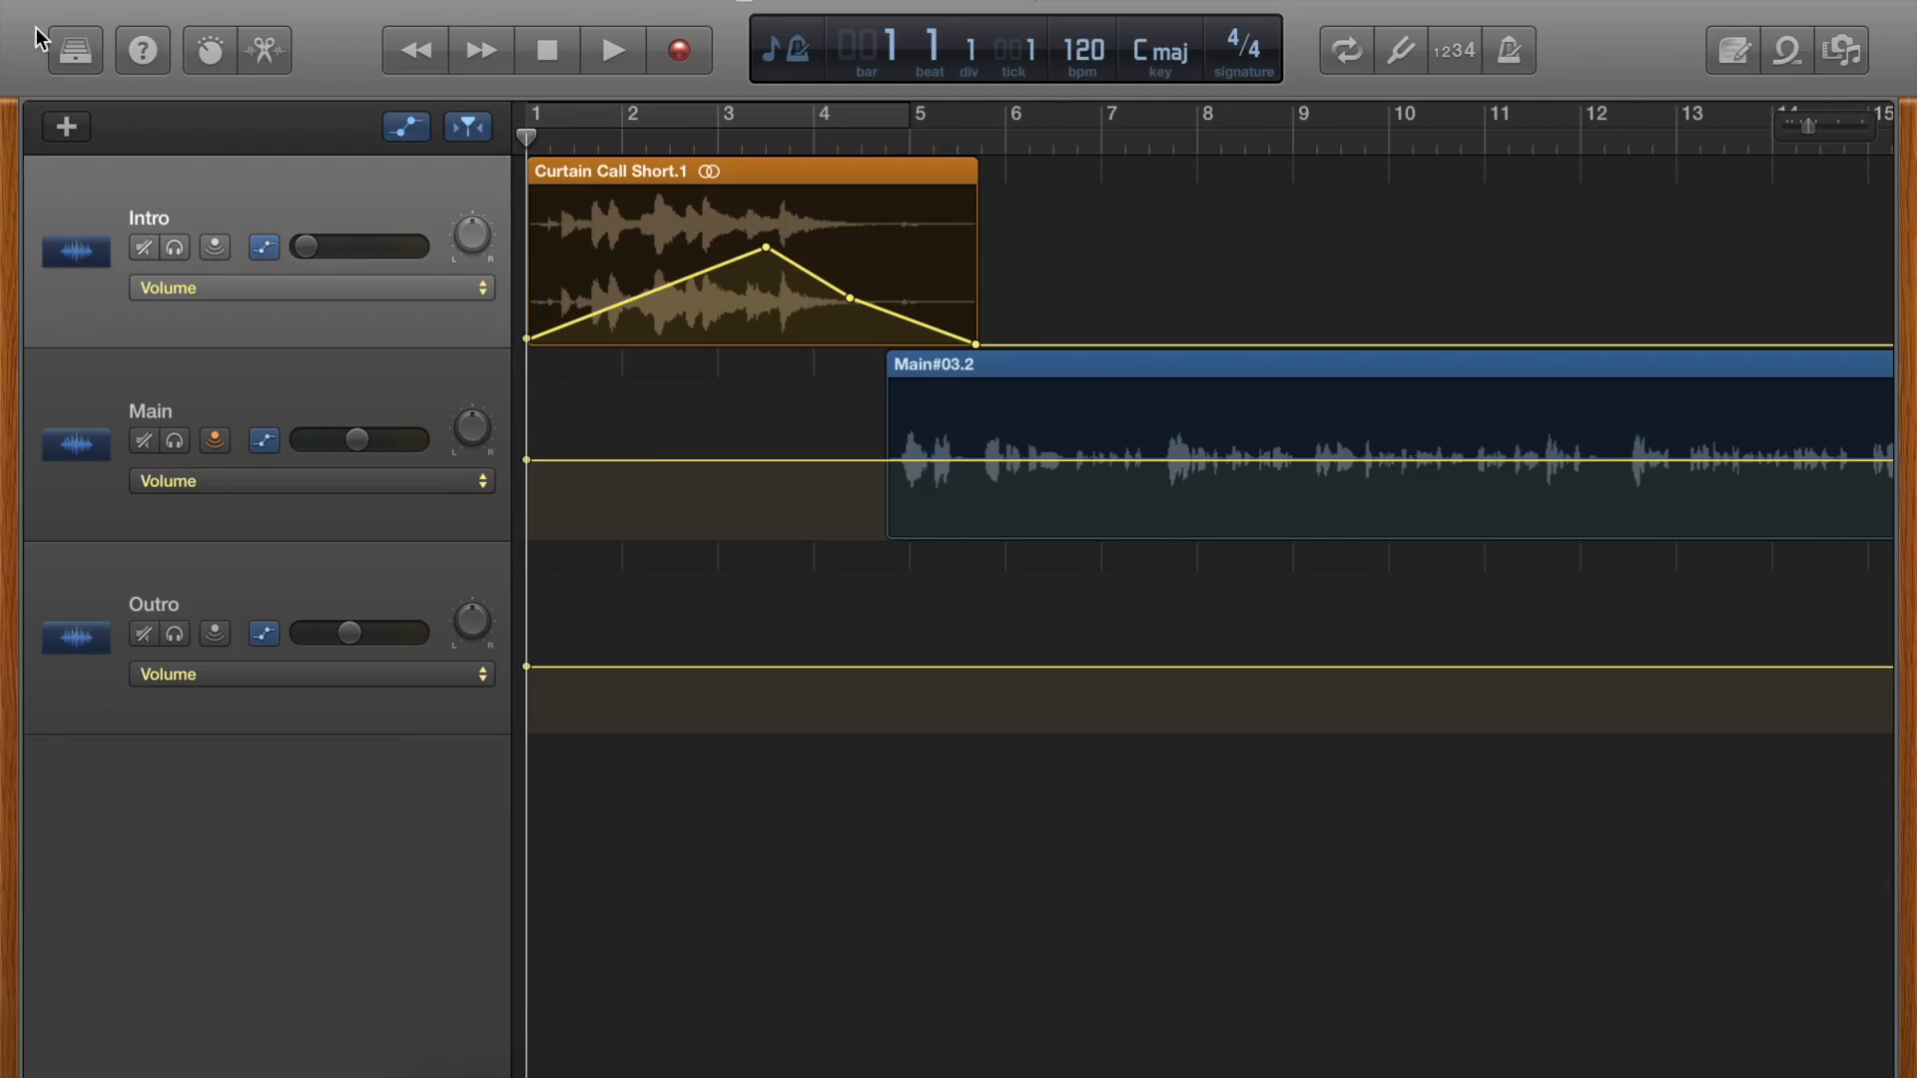
click(179, 2)
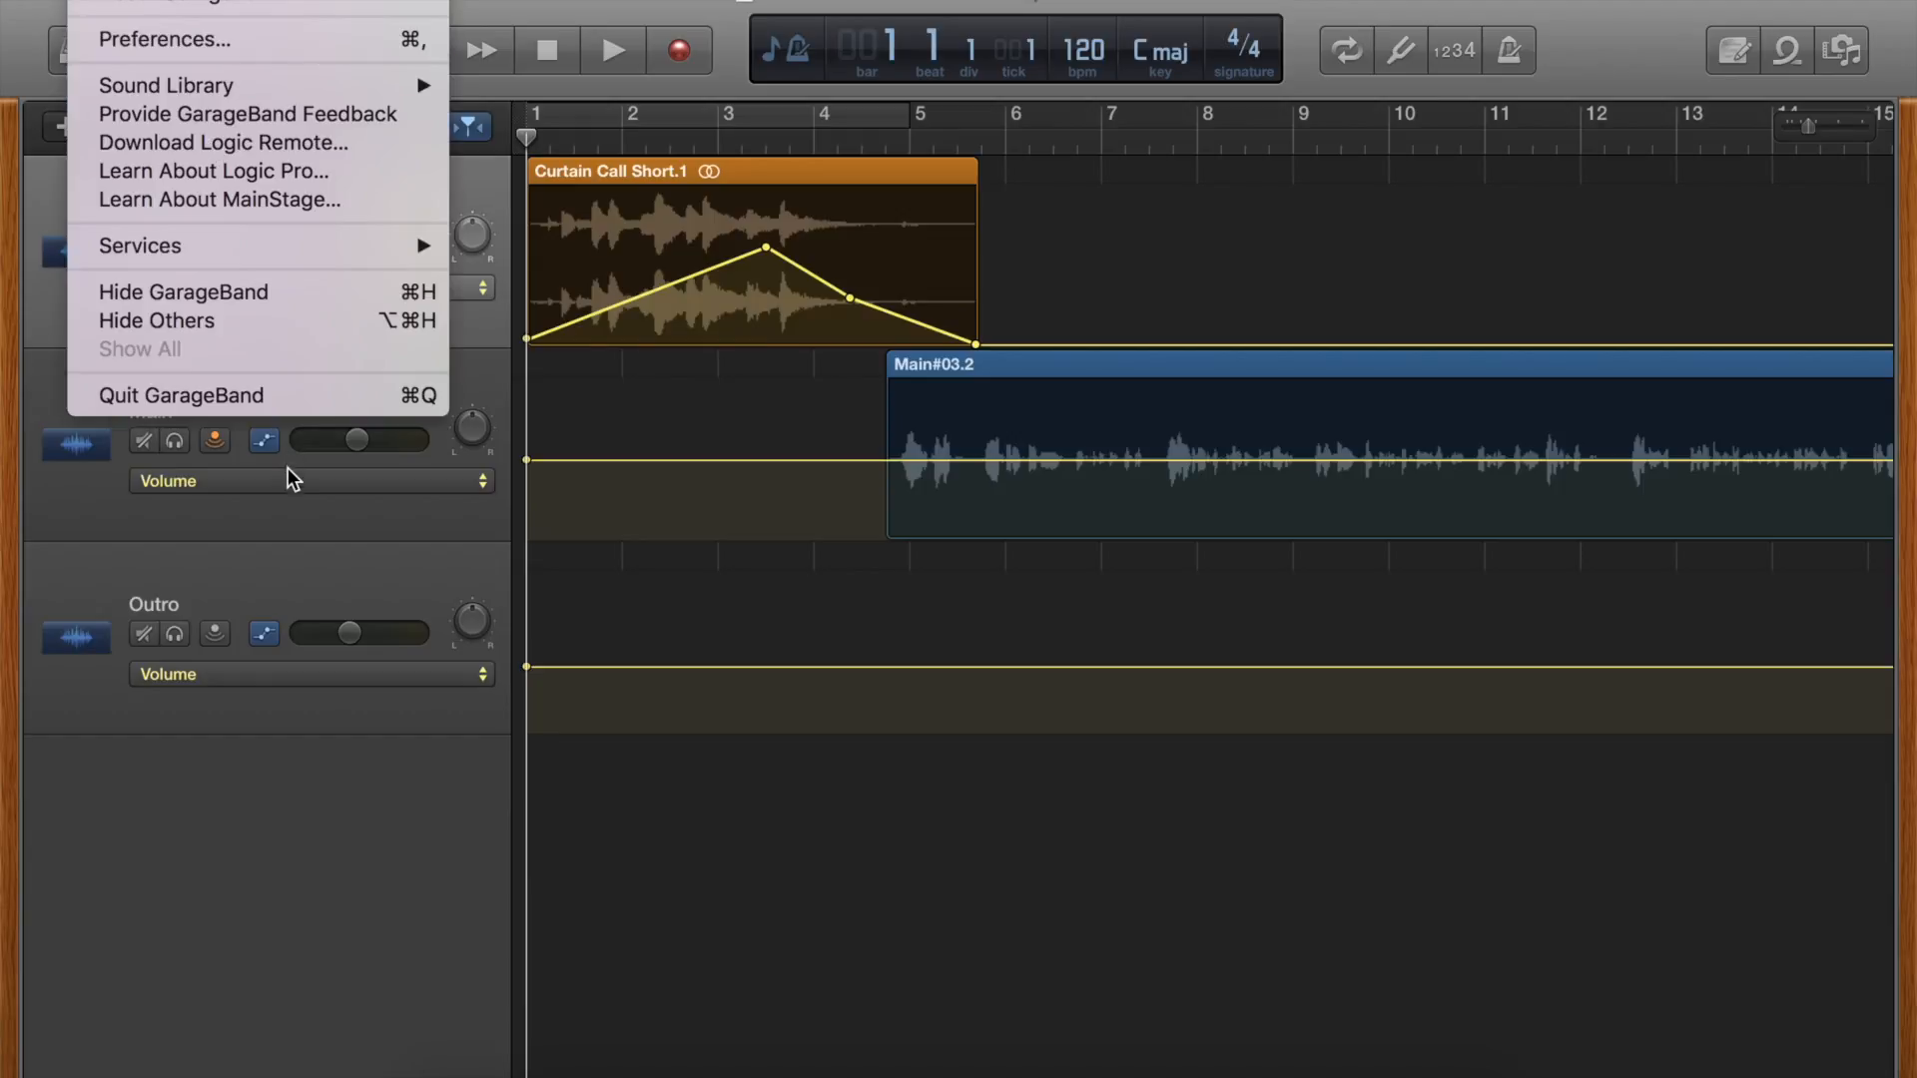
click(291, 393)
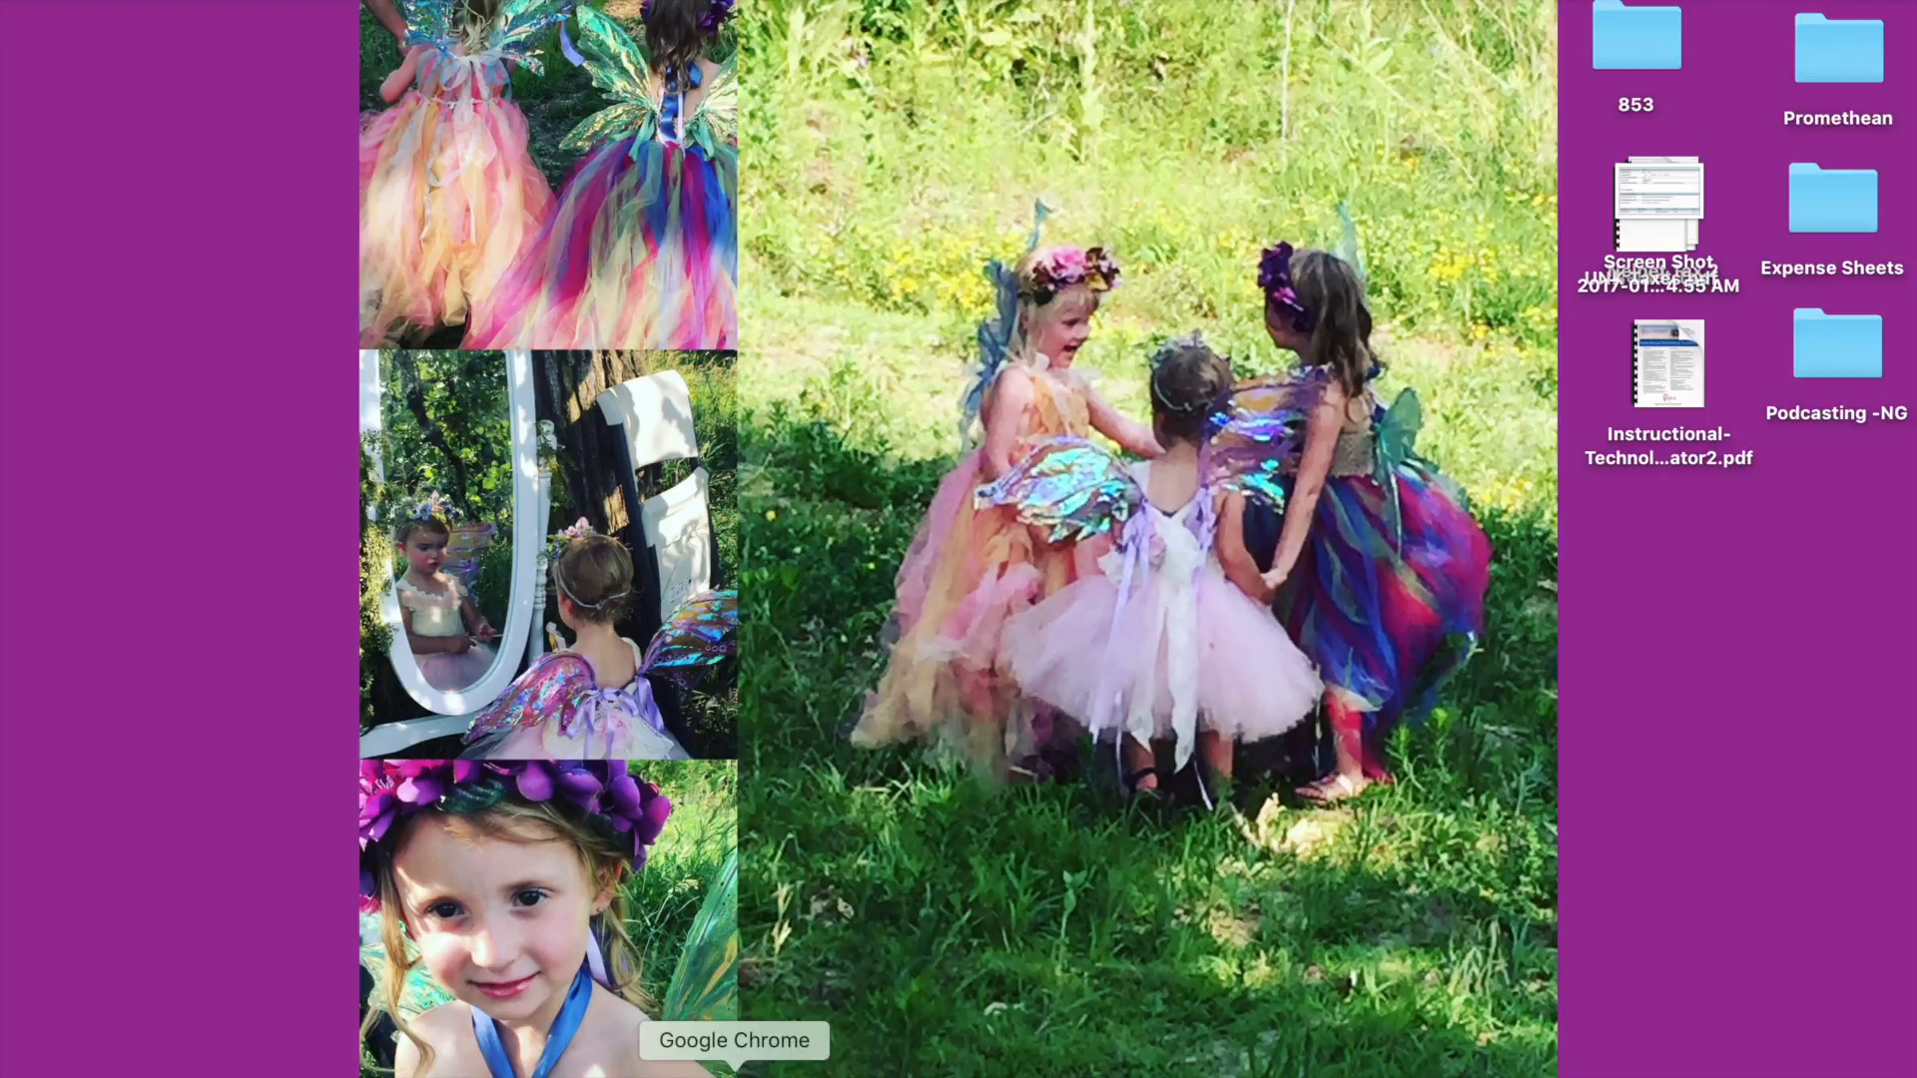
- Open Chrome and search Google for "school"
click(734, 1074)
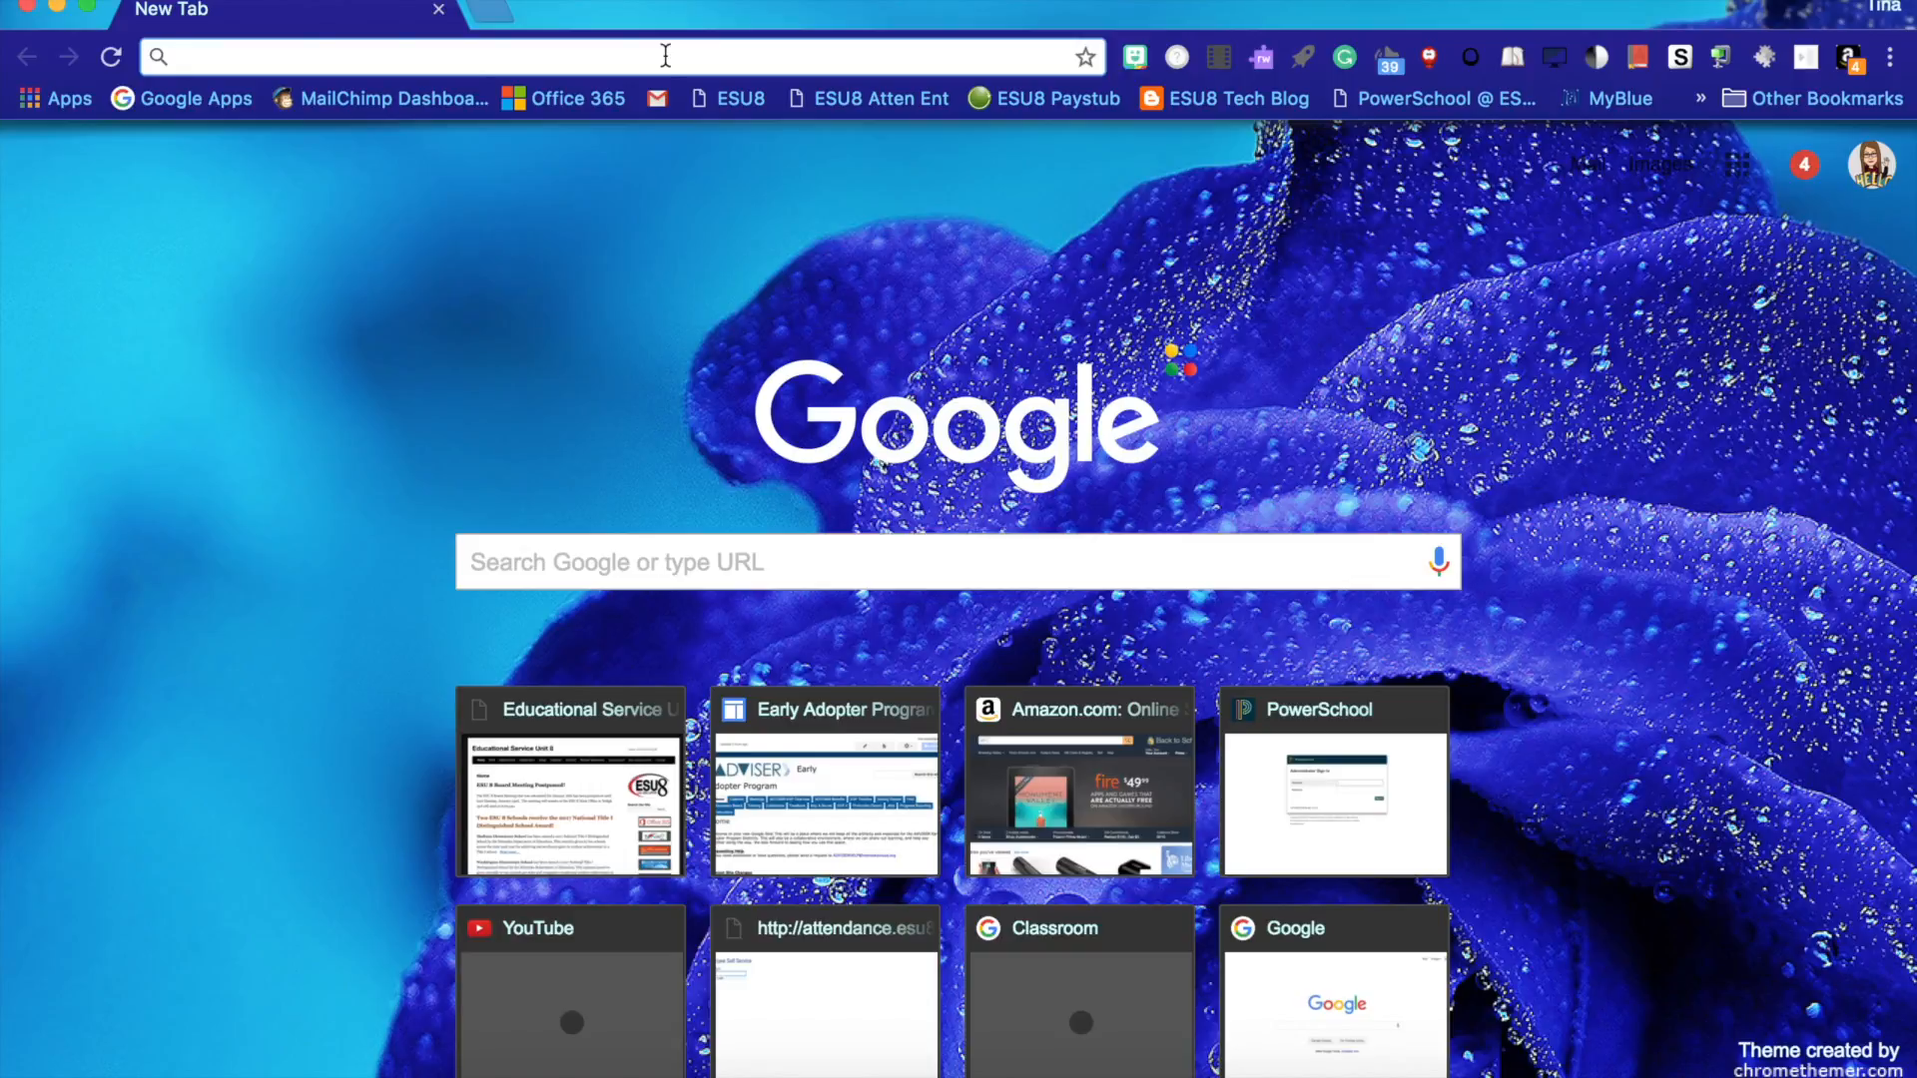
text(school)
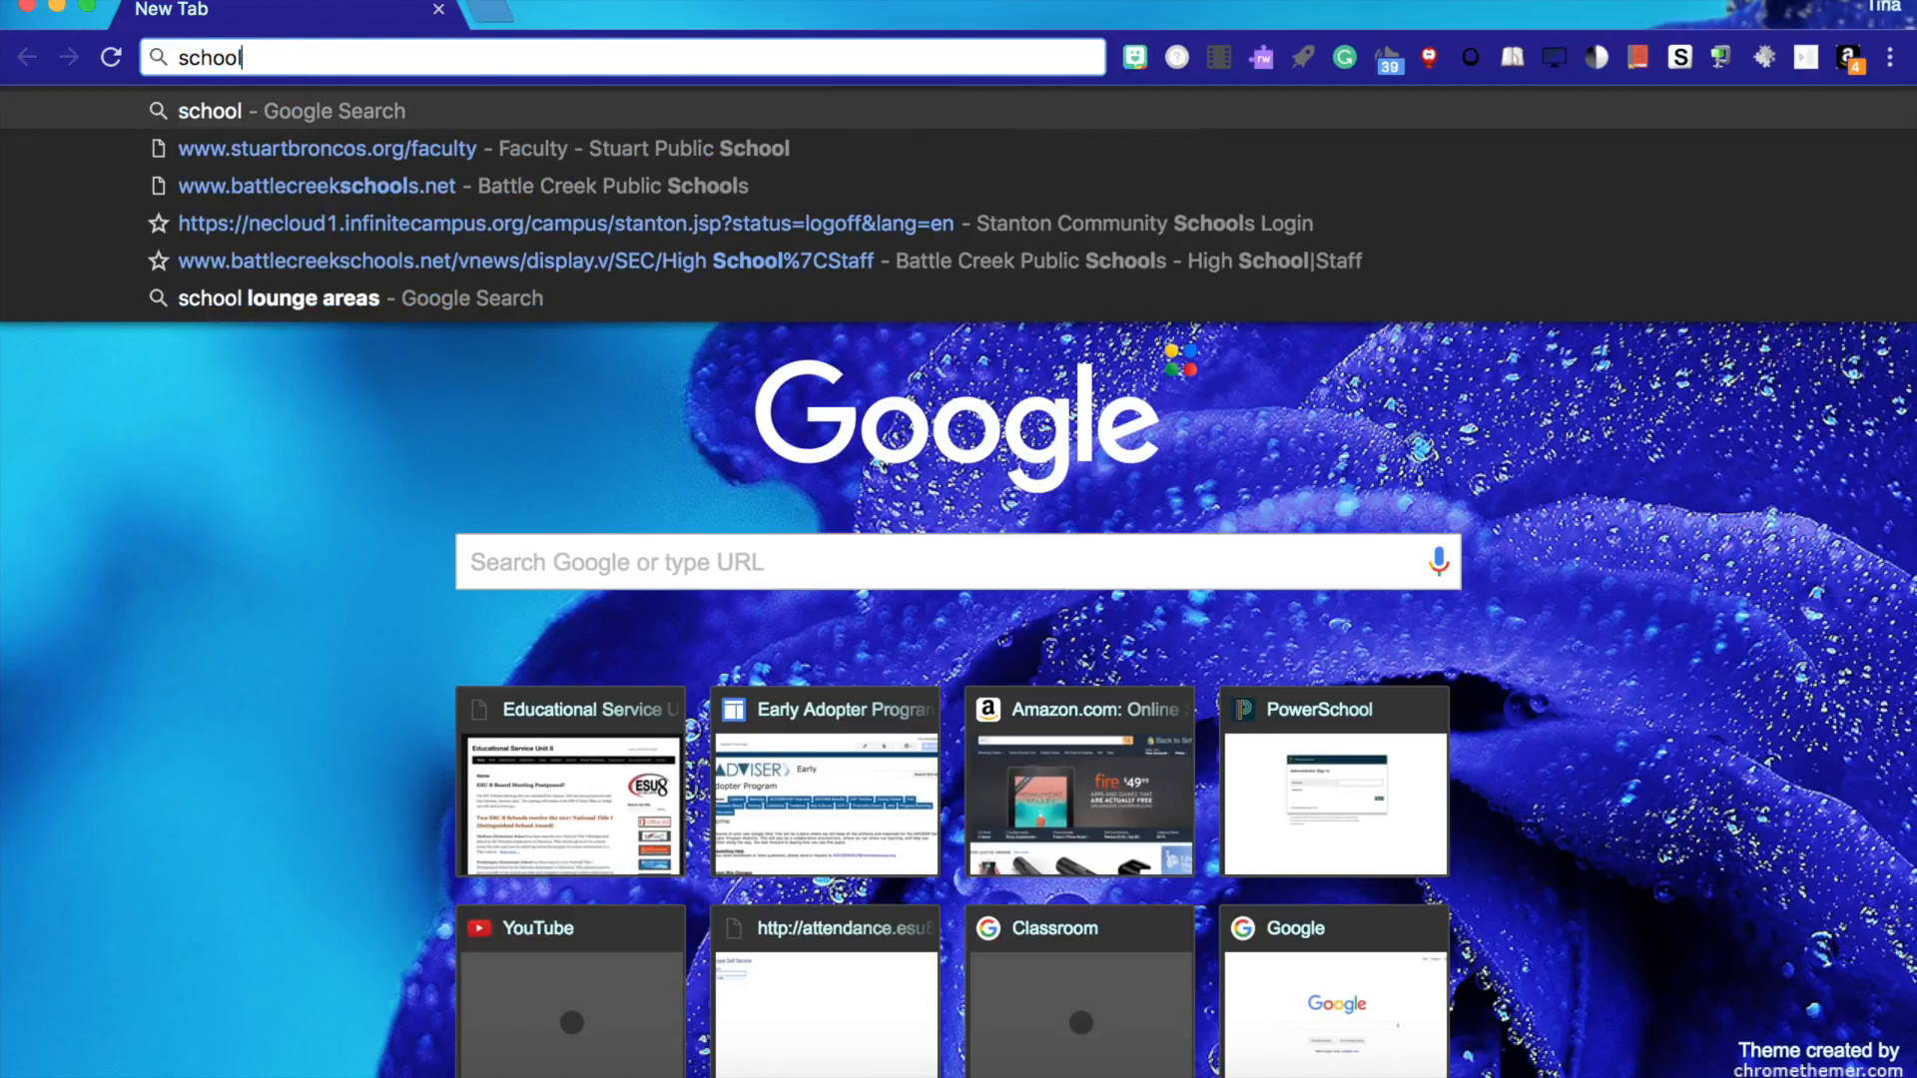
key(Return)
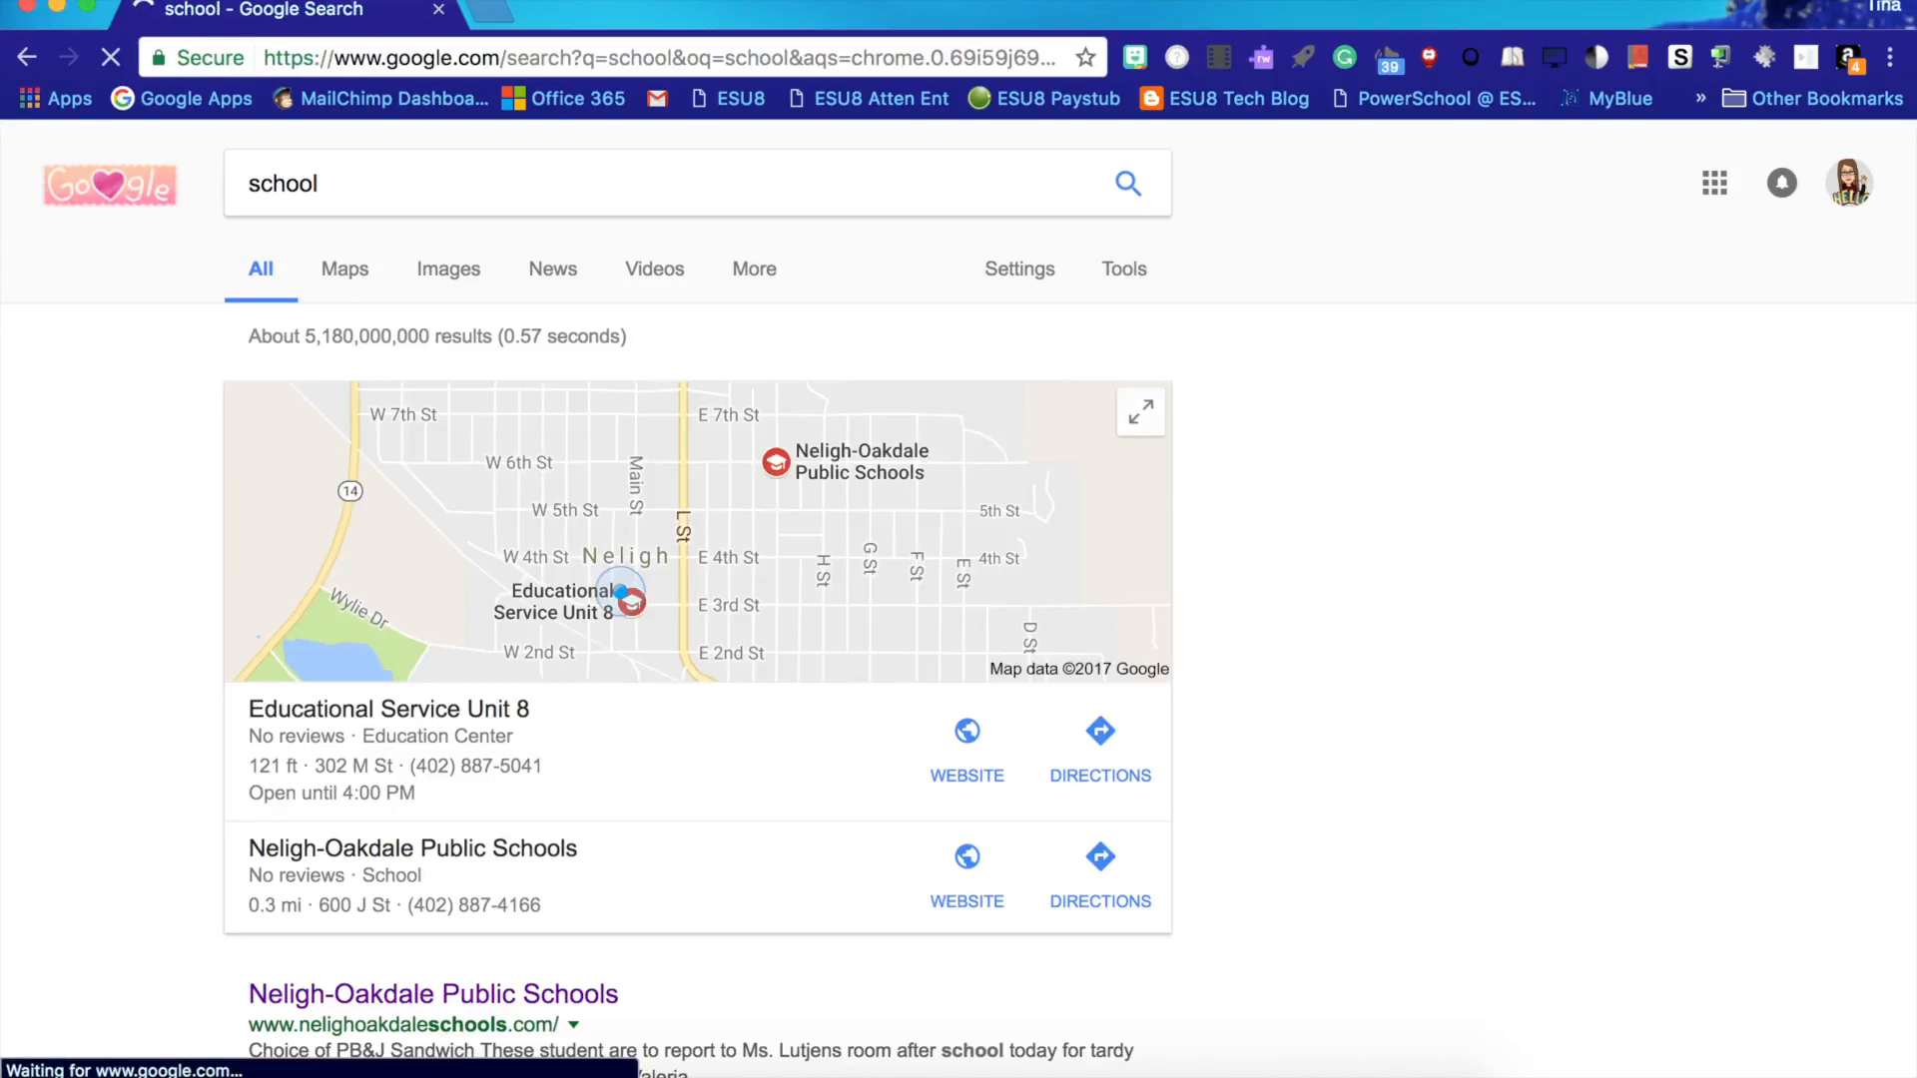
- Show image results filtered to those labeled for reuse with modification
click(446, 279)
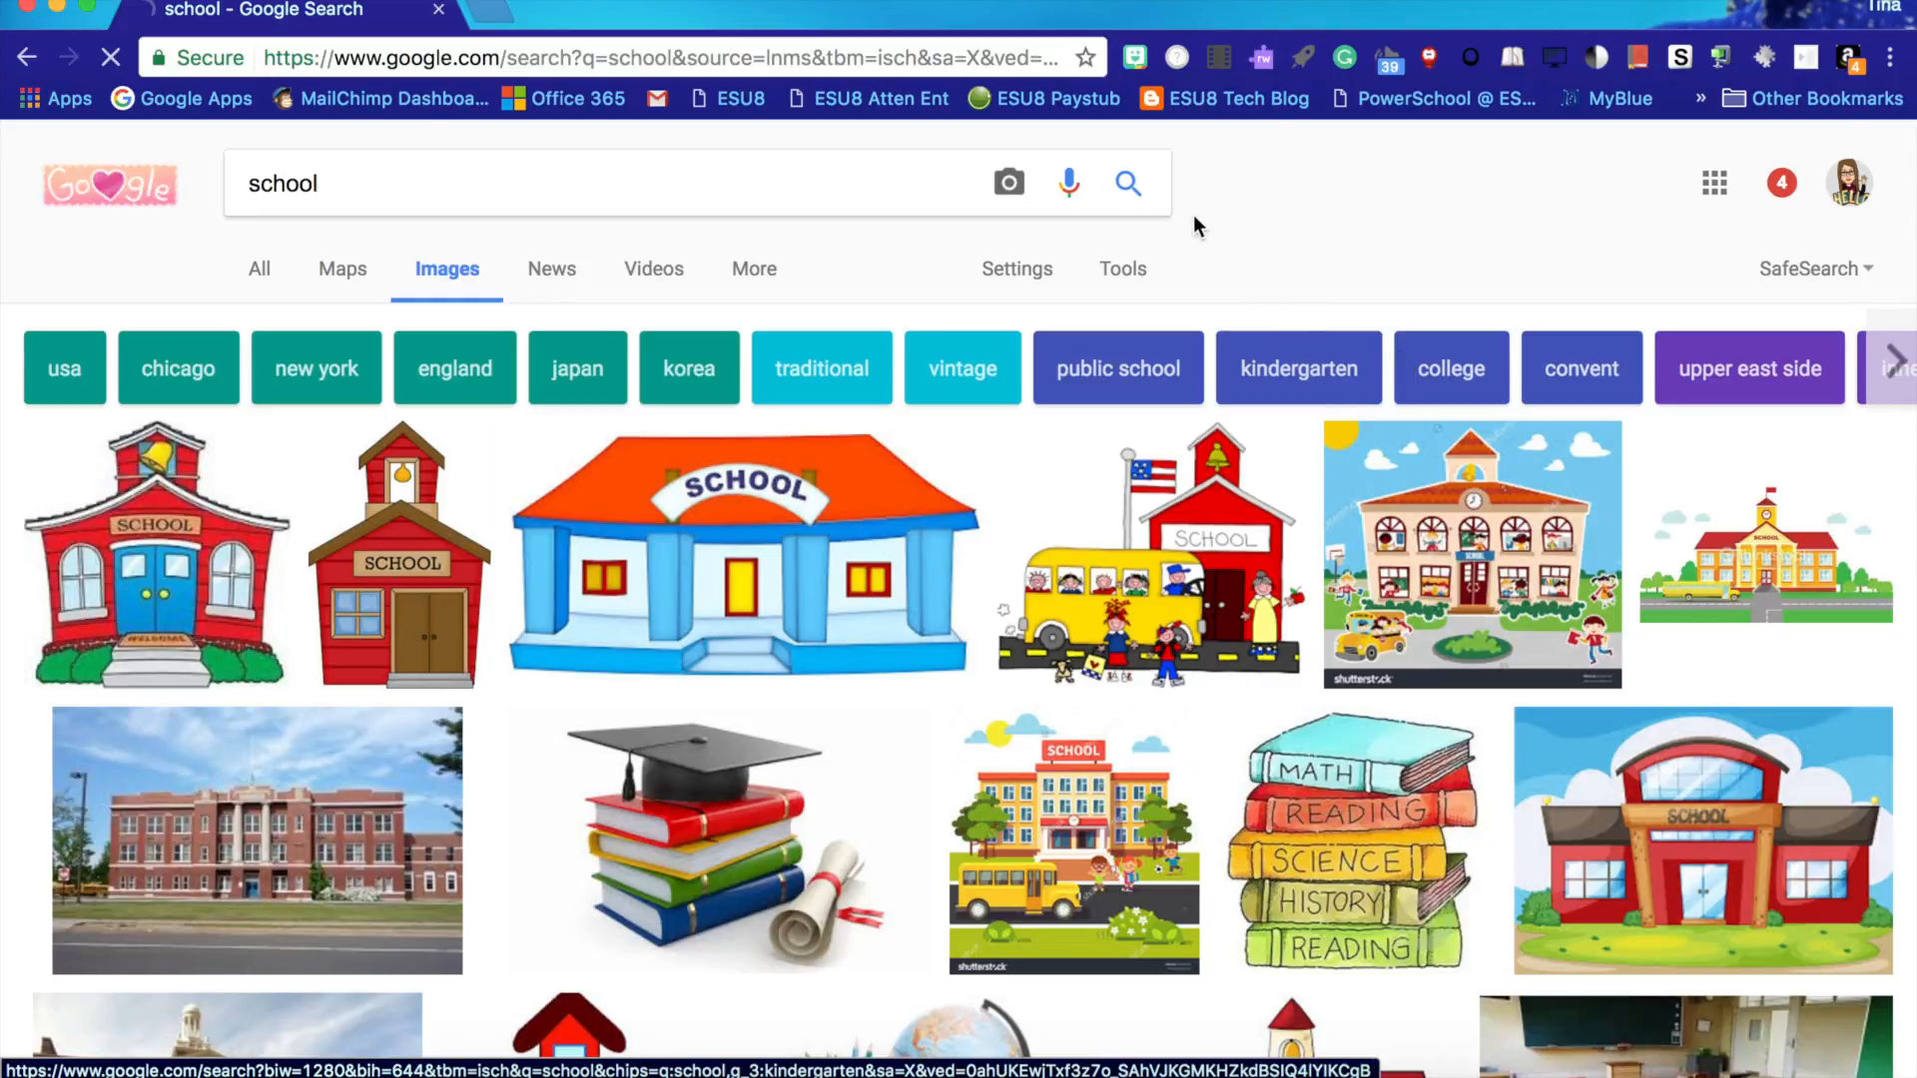
click(1141, 275)
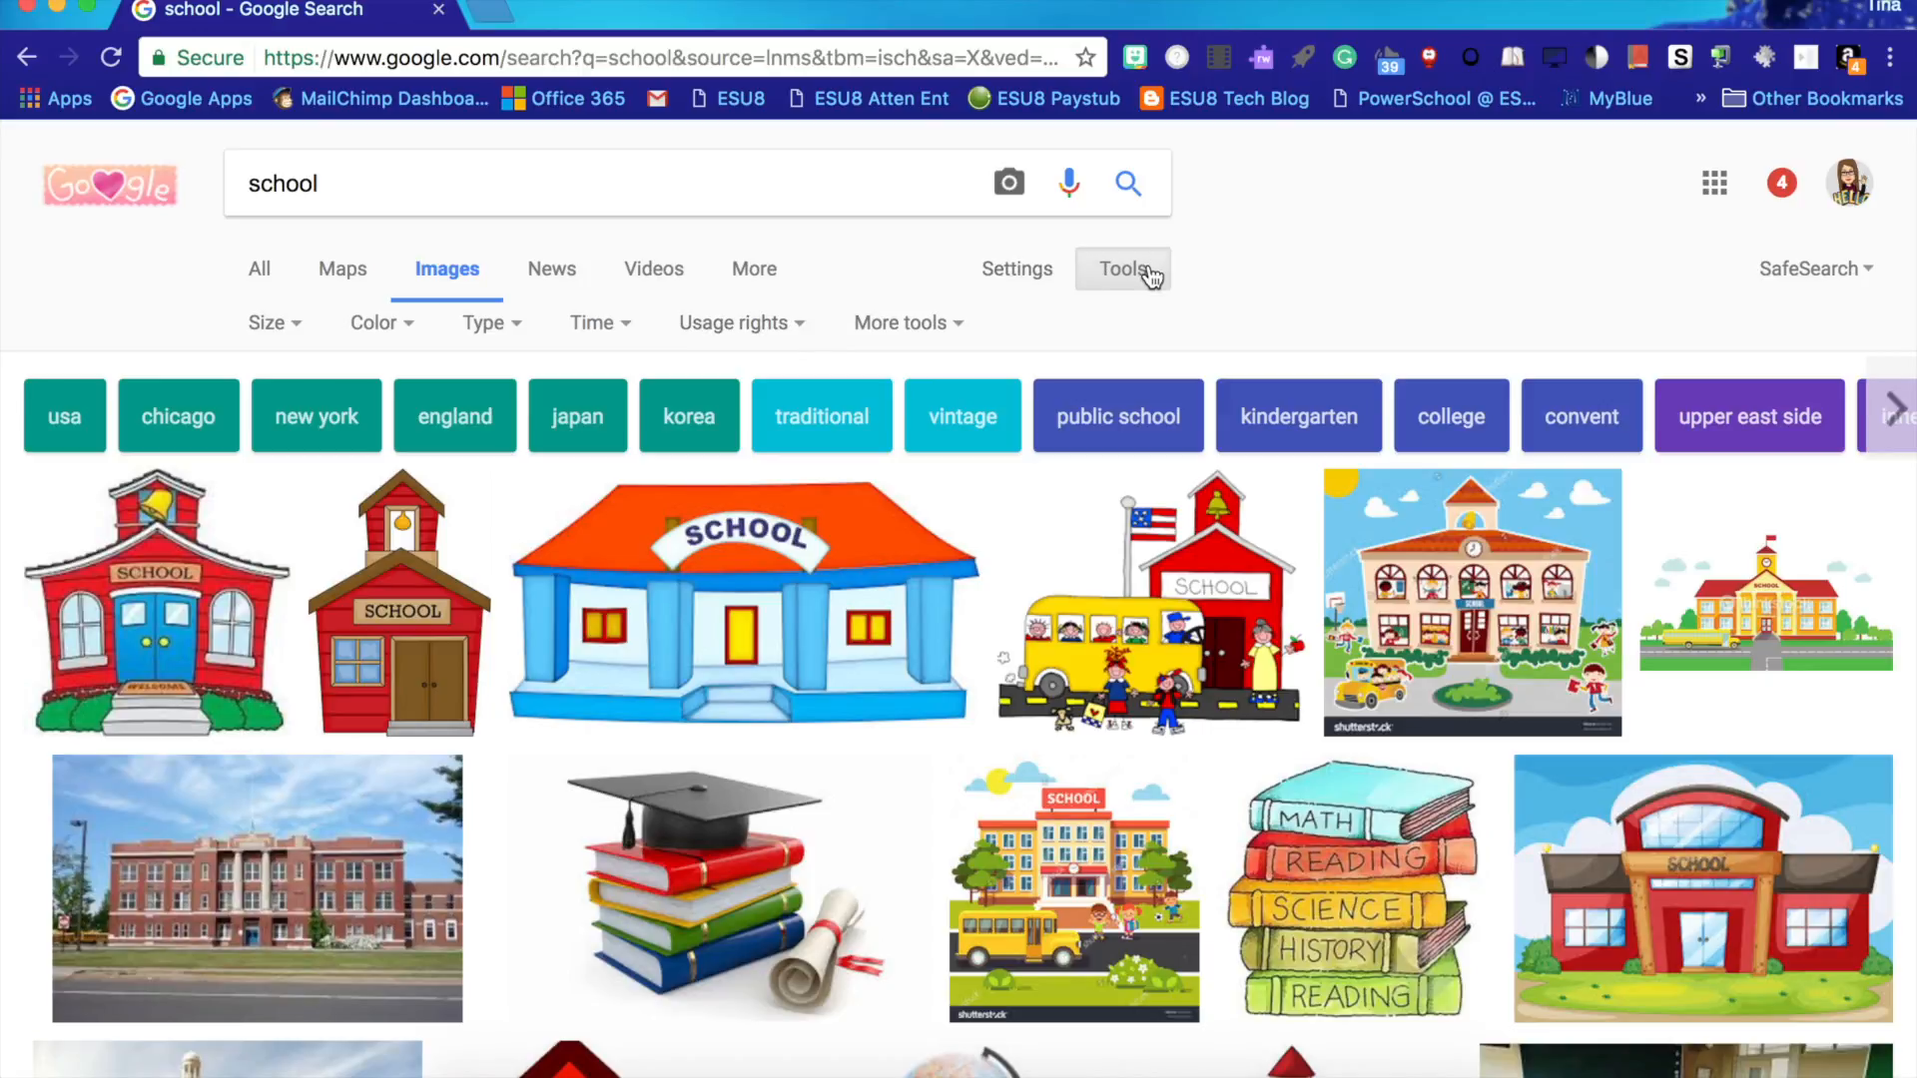
click(788, 326)
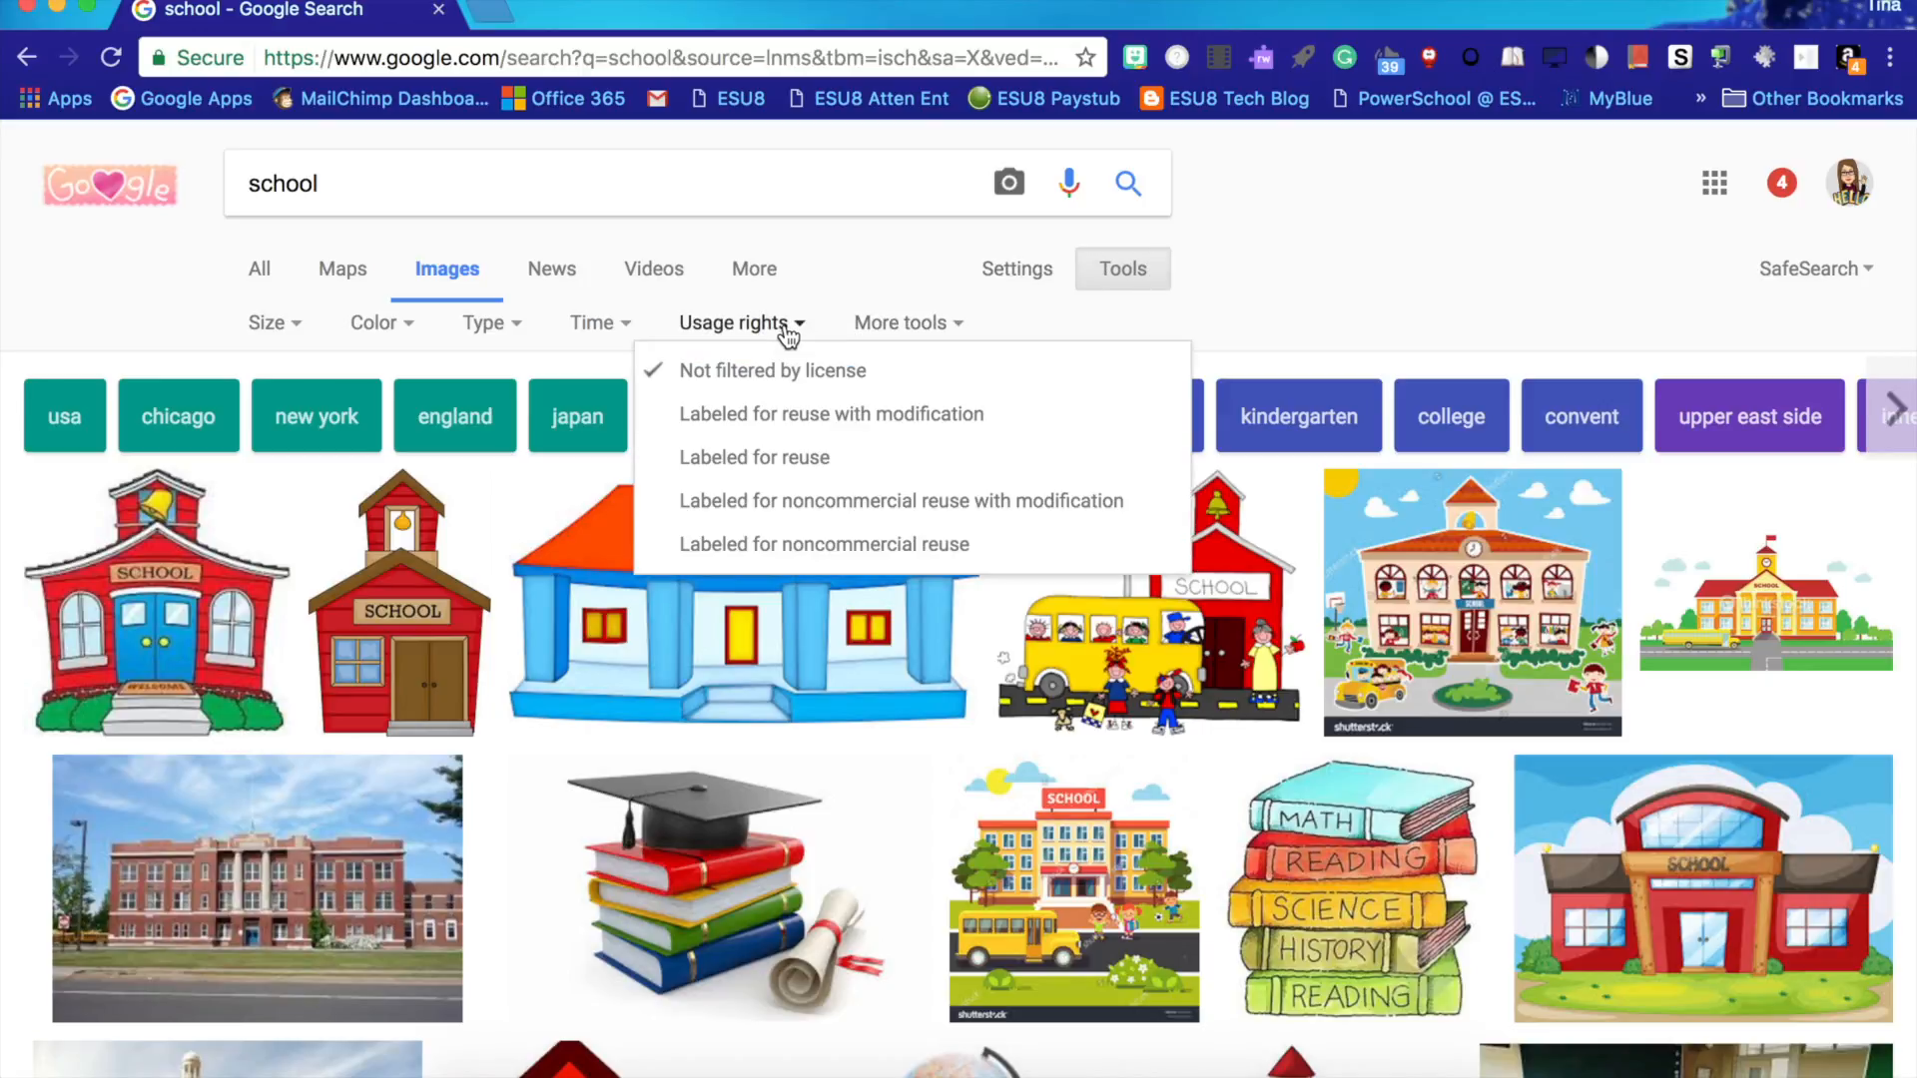
click(805, 415)
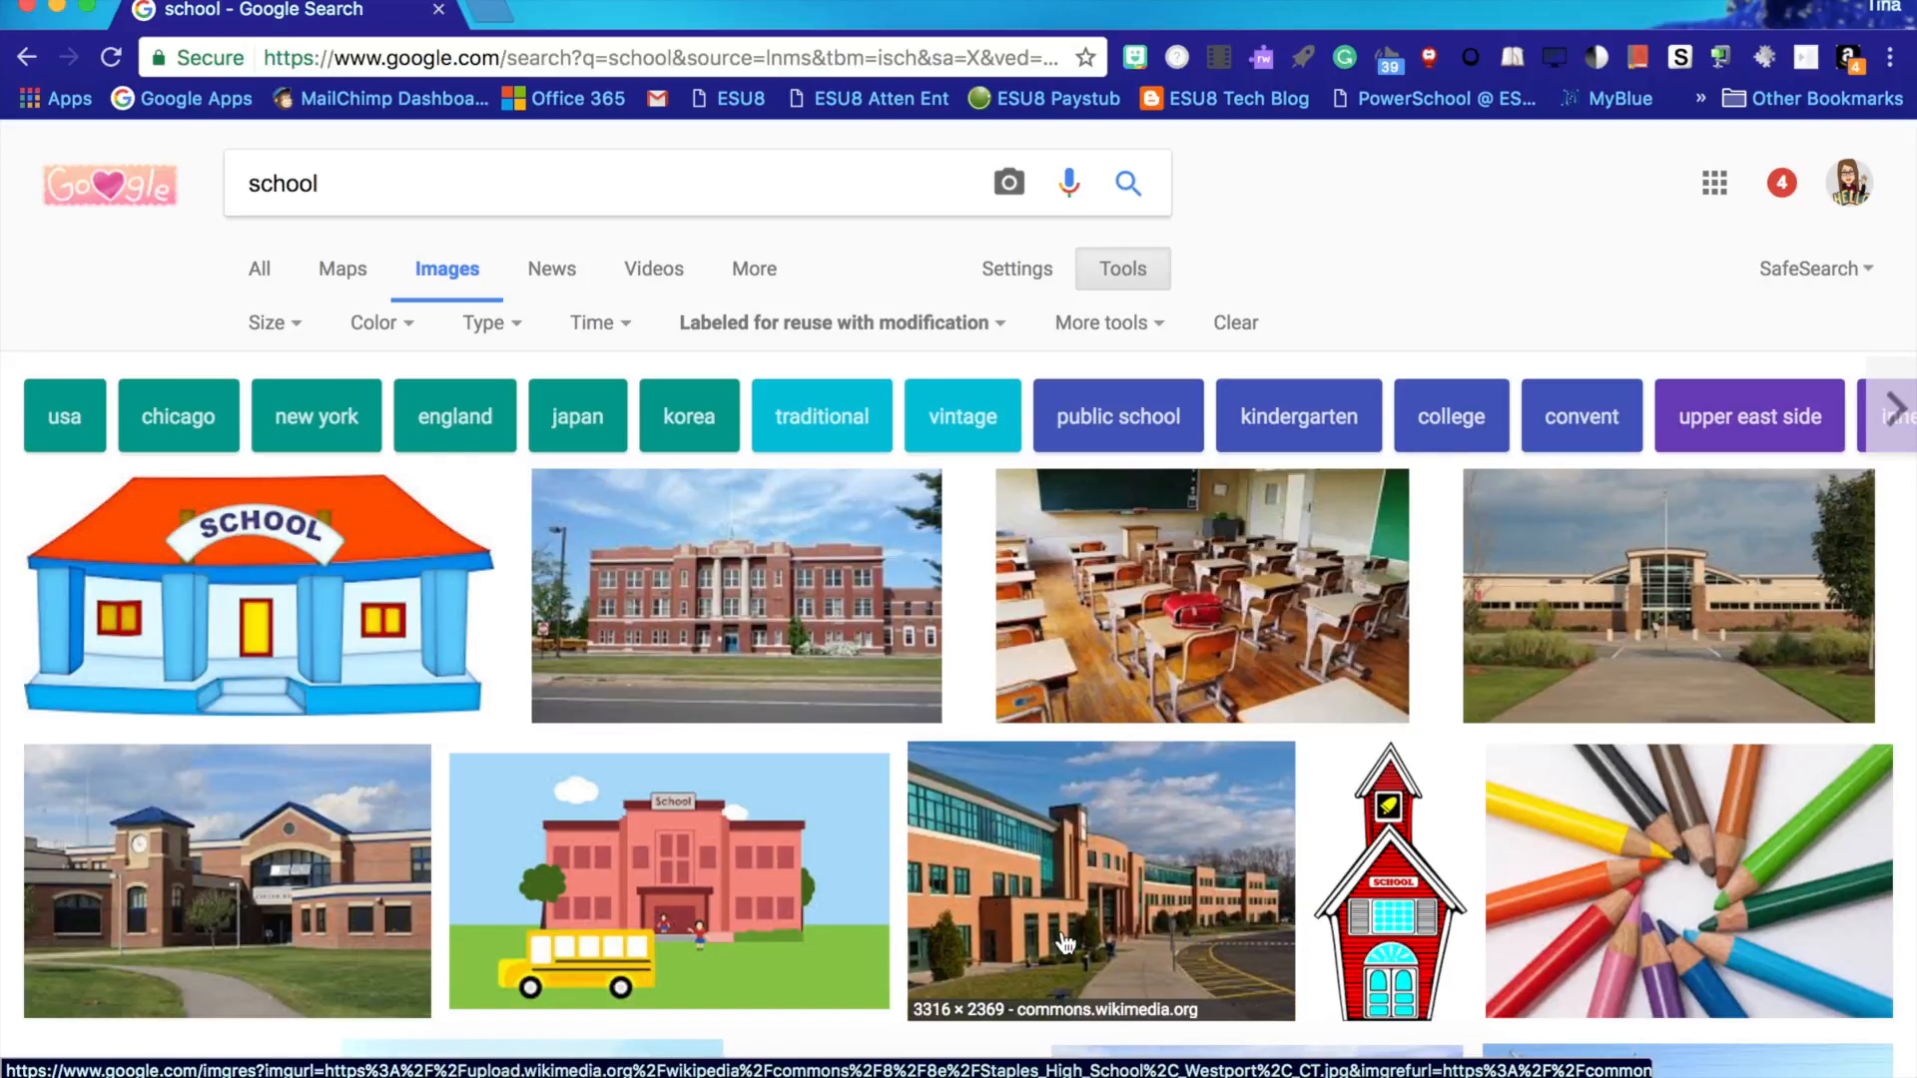
- Browse the filtered image results and open the blue-and-orange cartoon school building image
scroll(1066, 943, down, 5)
scroll(1067, 942, down, 3)
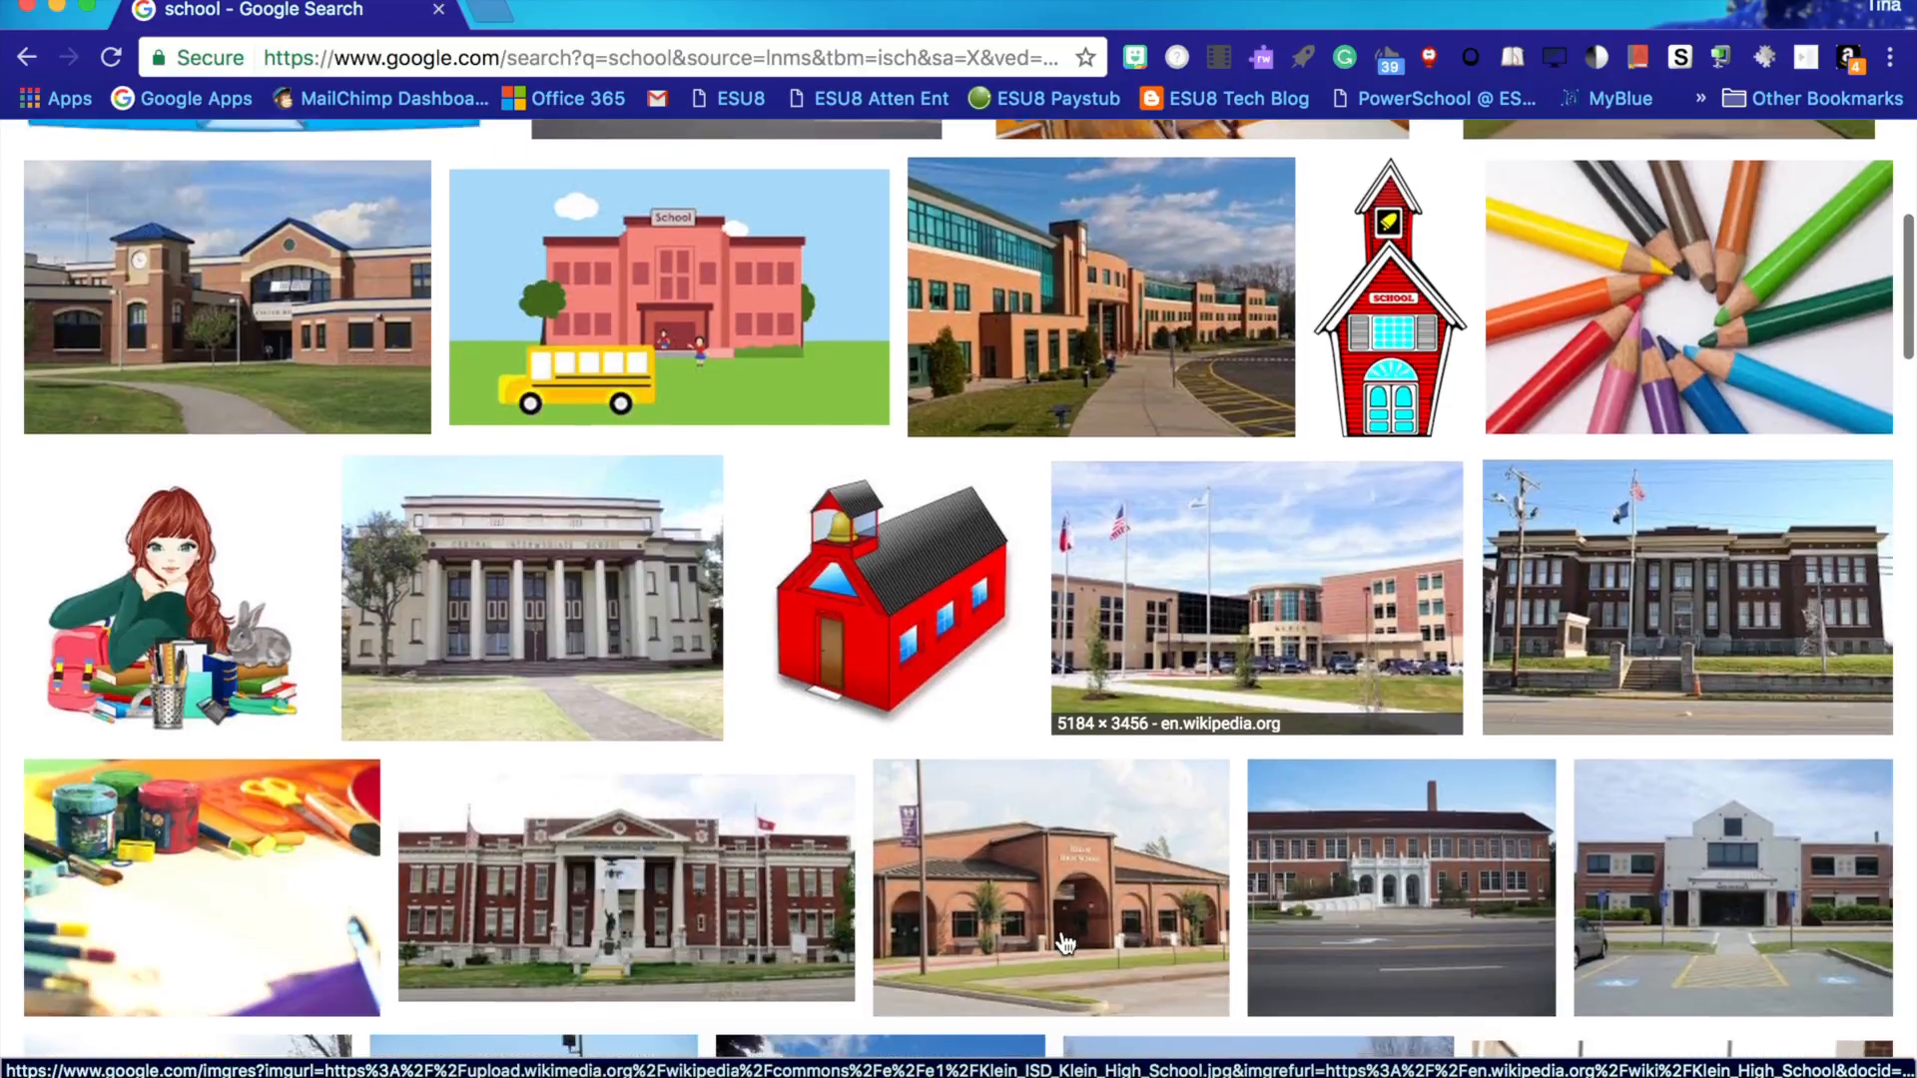
scroll(1066, 943, down, 3)
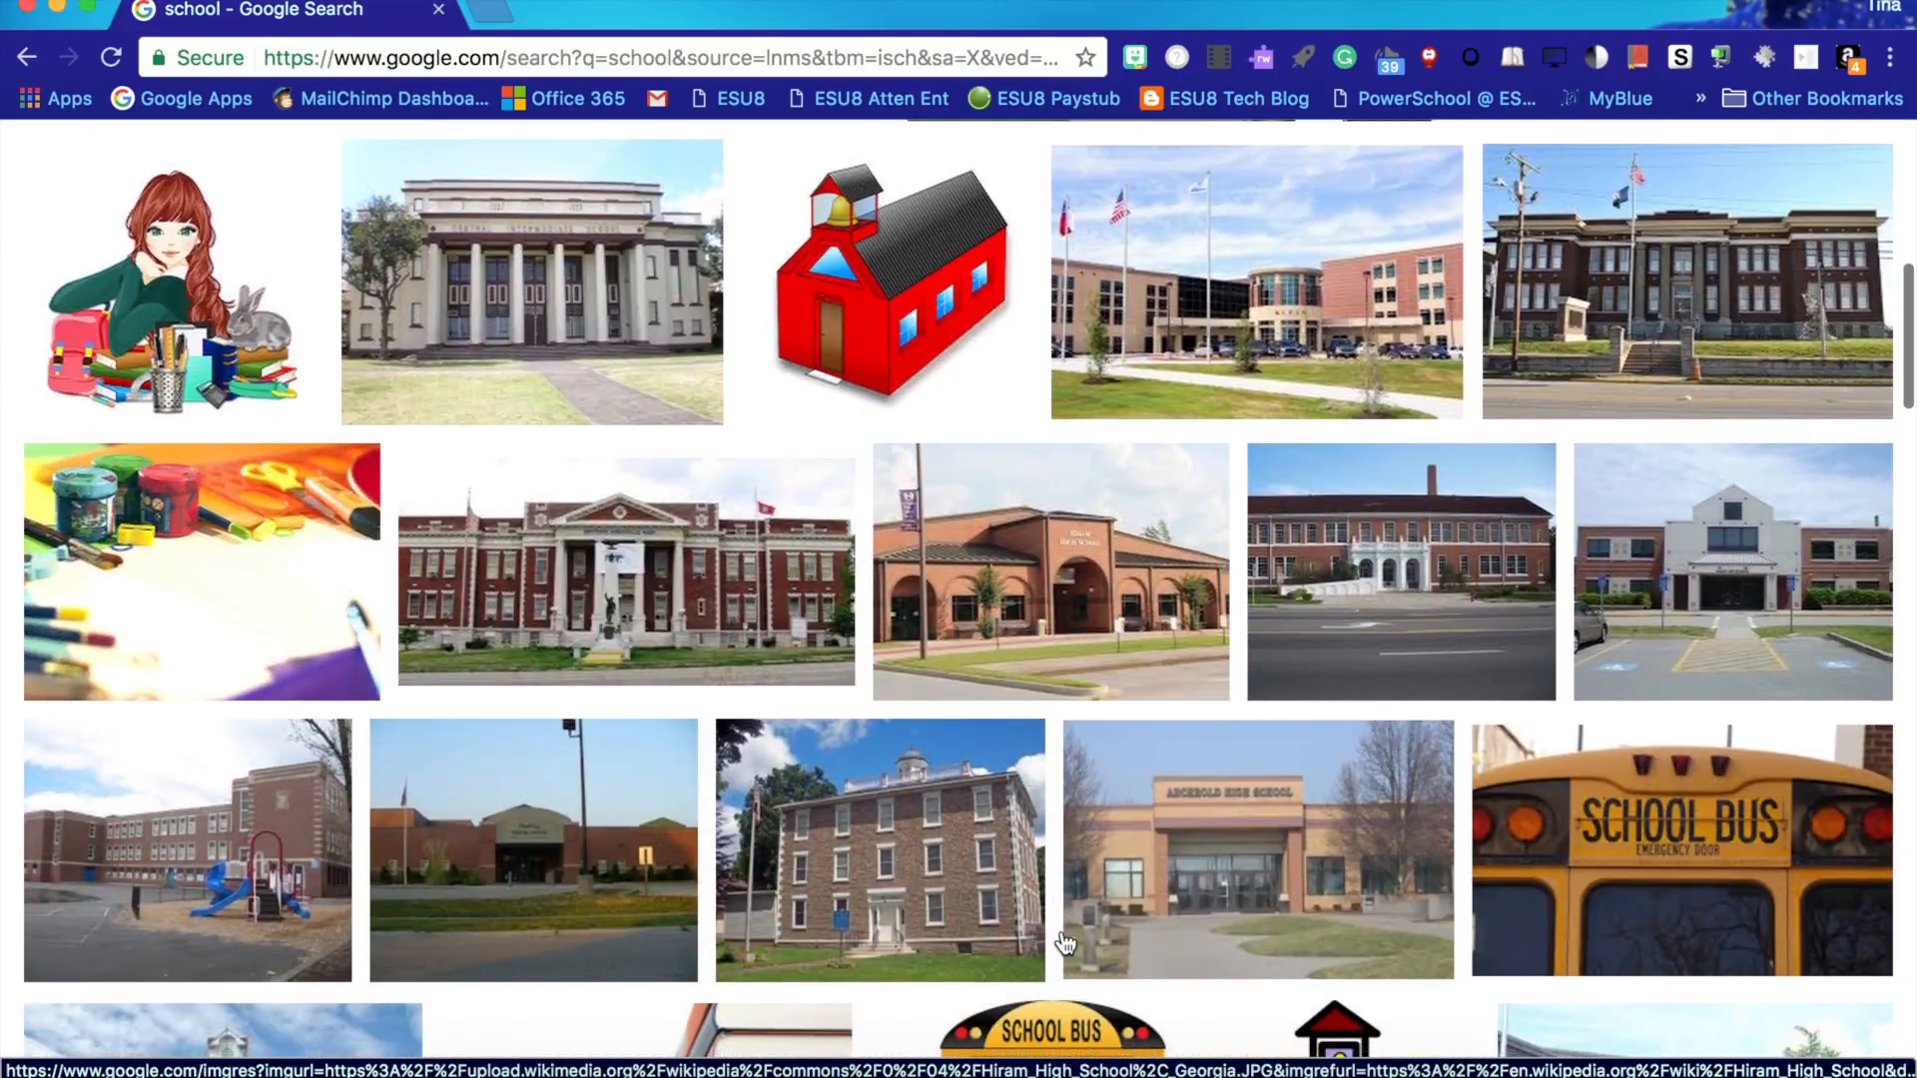
scroll(1066, 943, up, 10)
scroll(1067, 943, down, 1)
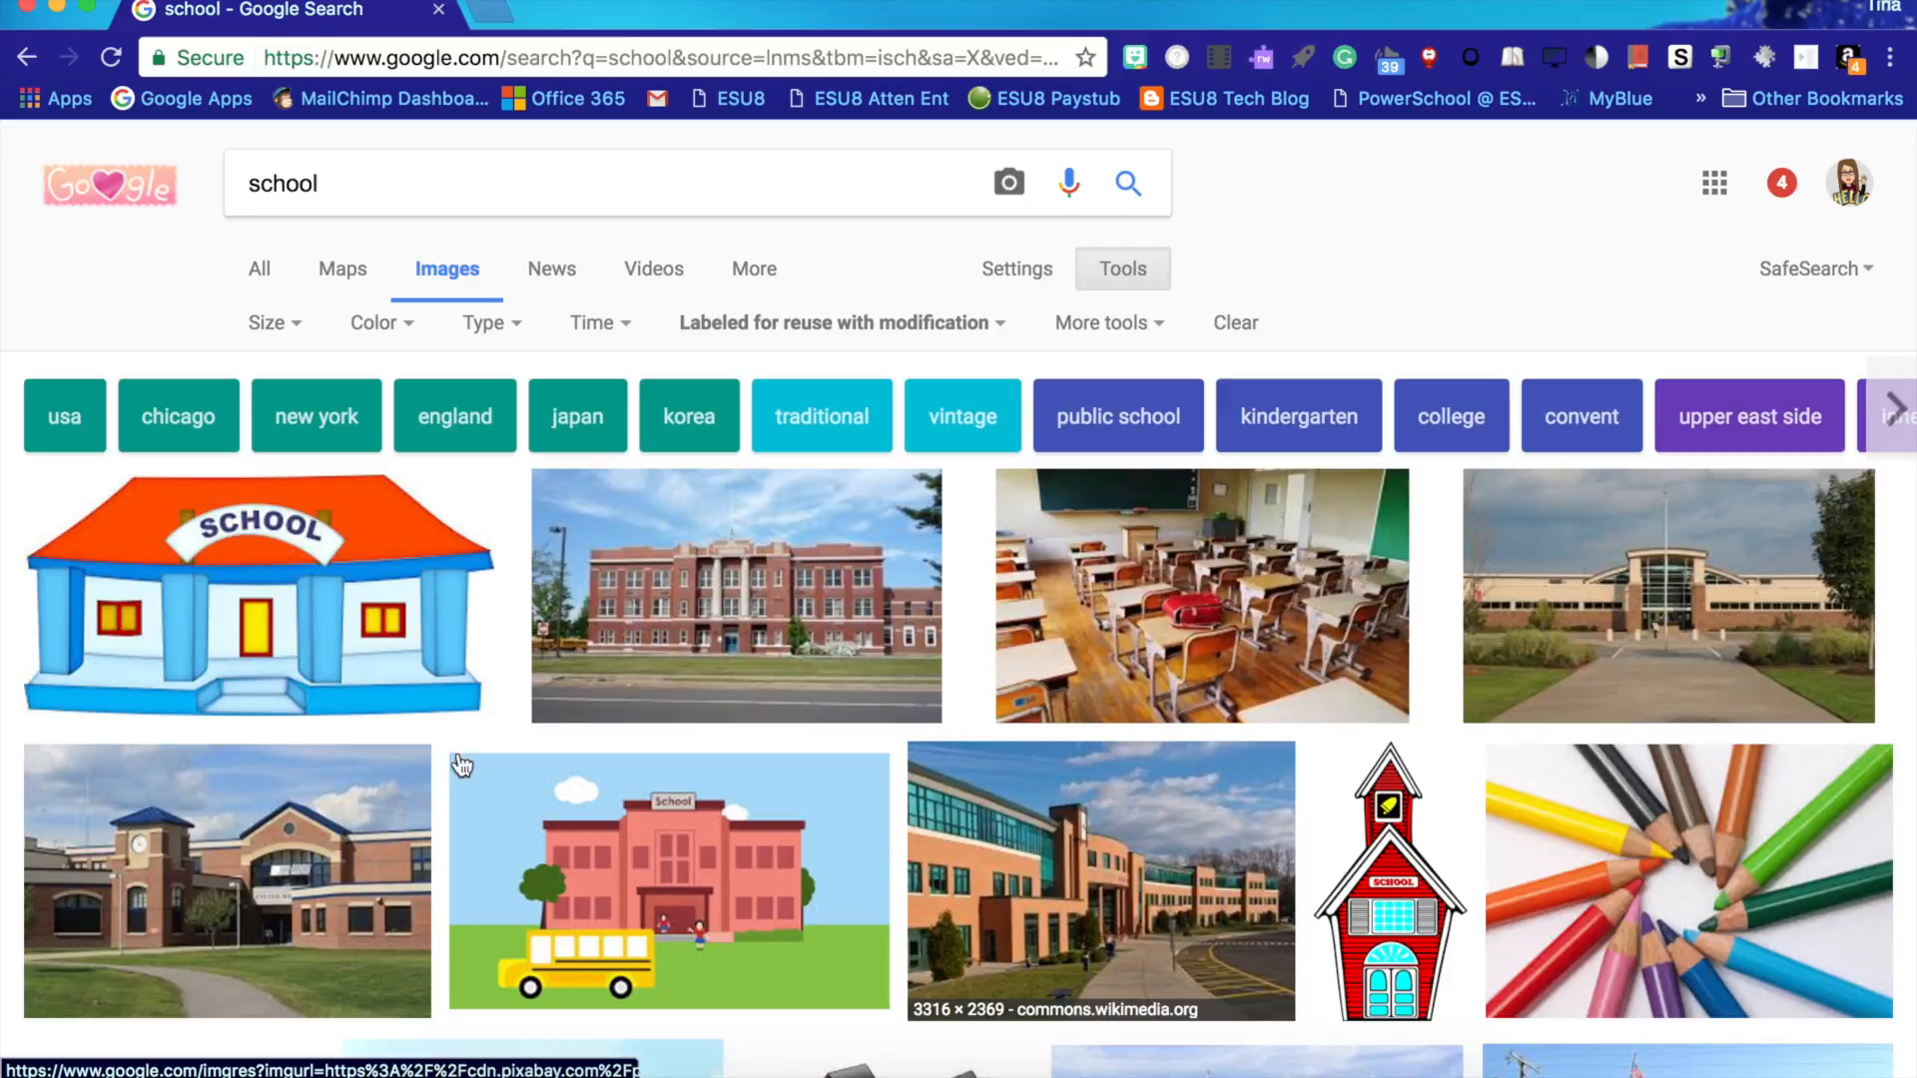
click(251, 593)
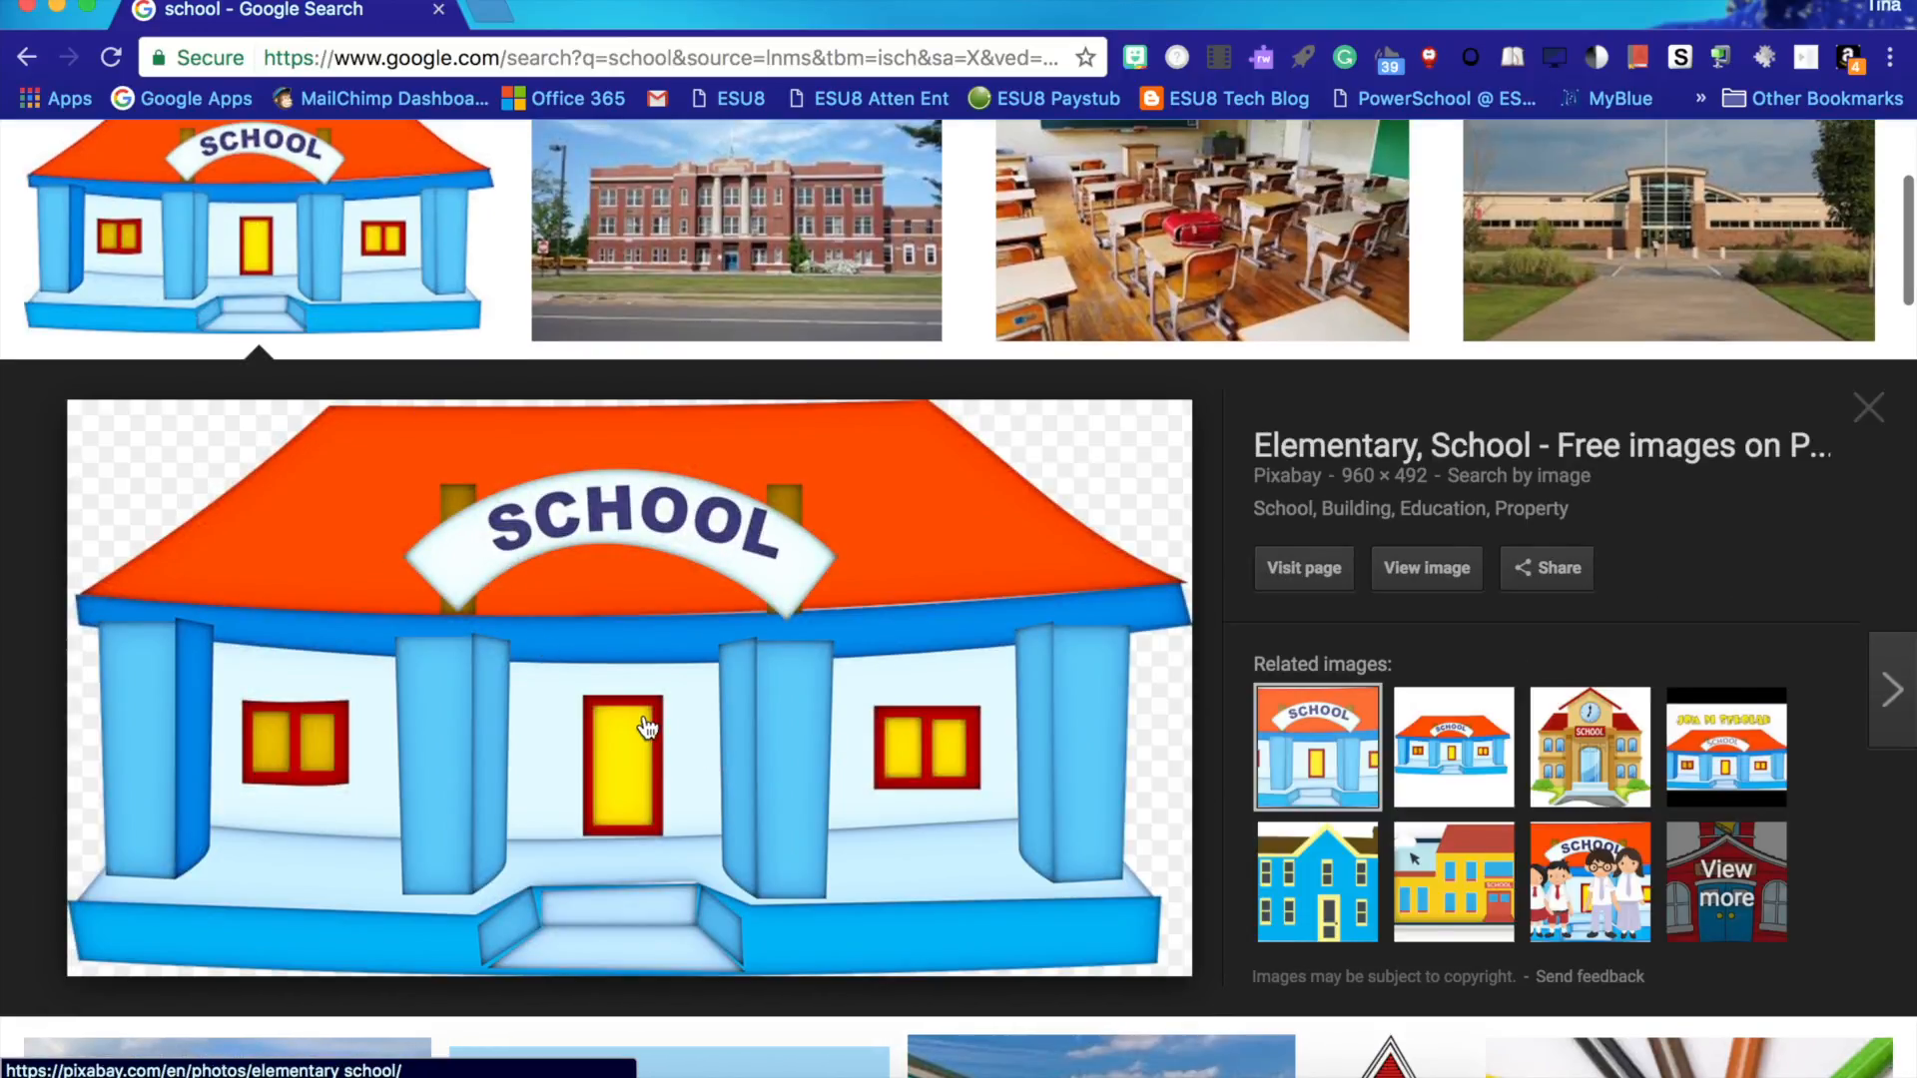
- Start saving the cartoon school building image and name it School 1
right_click(627, 681)
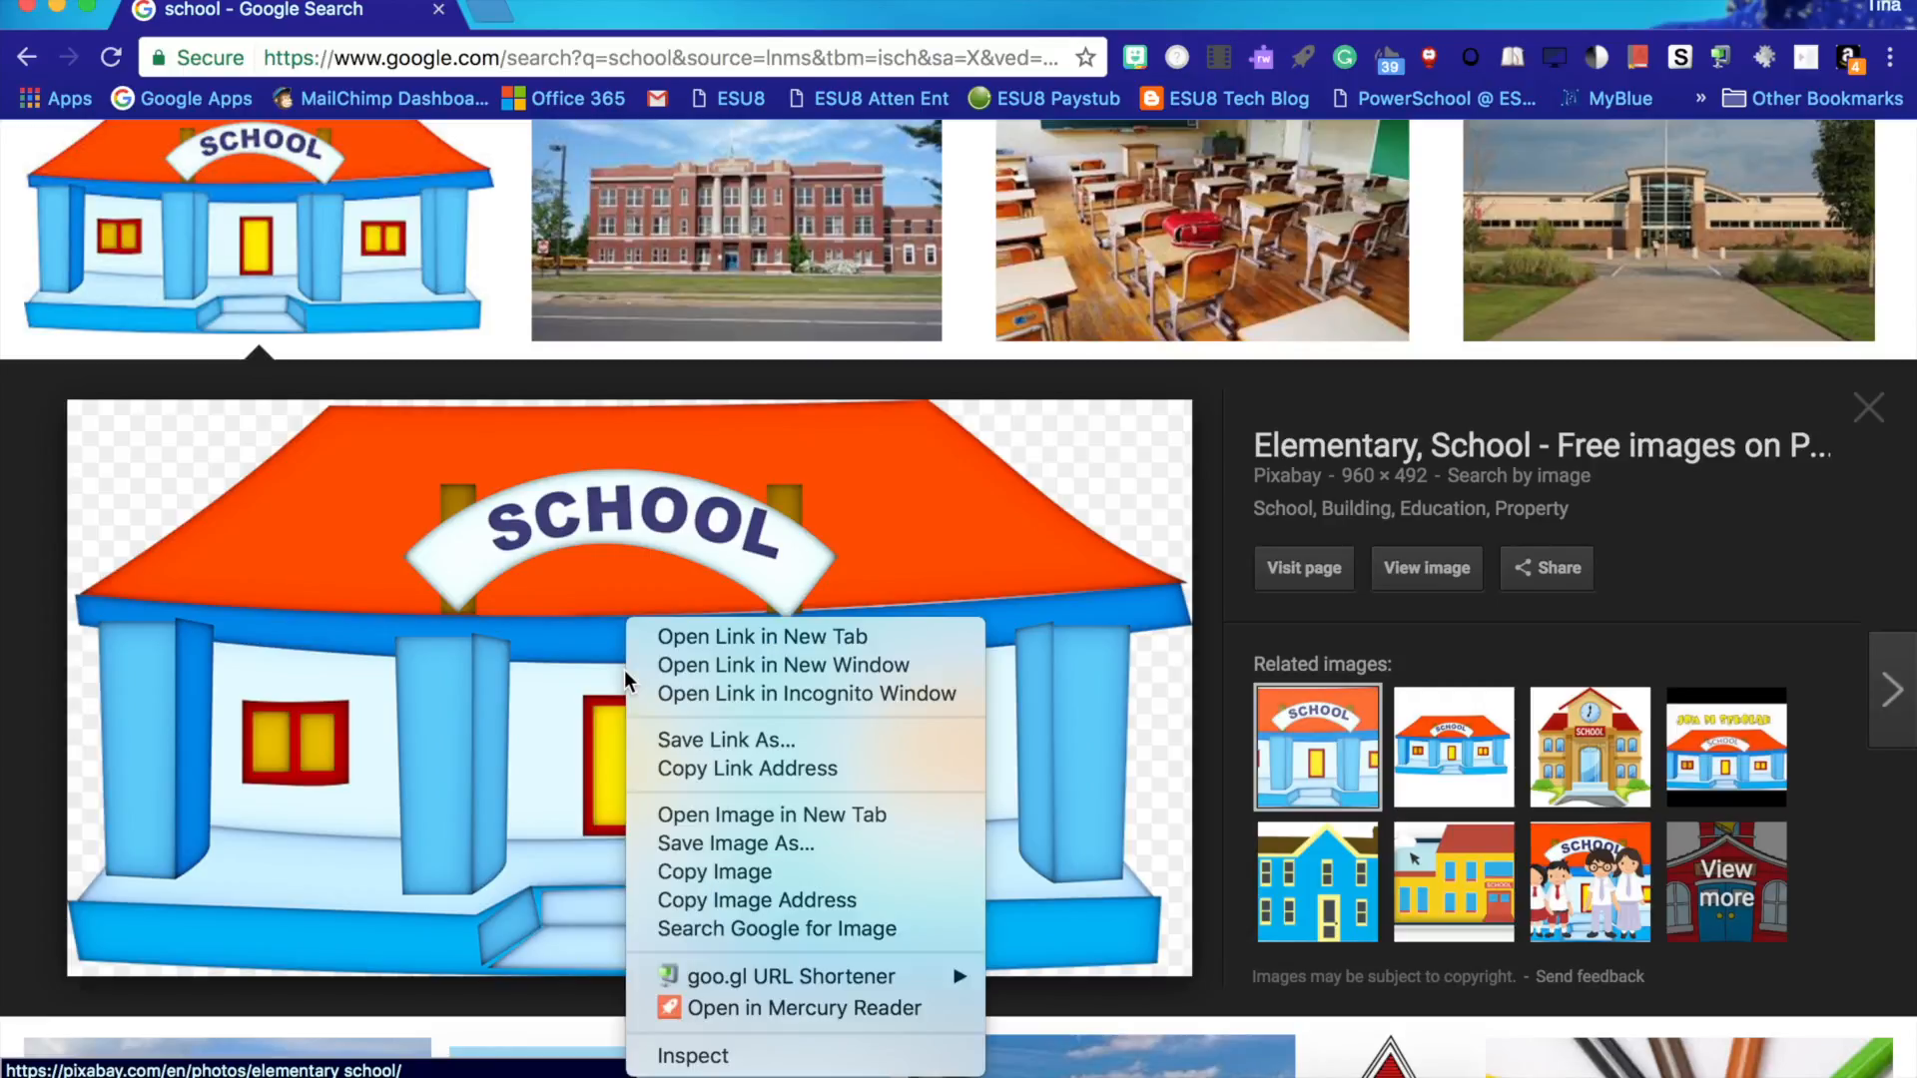
click(732, 842)
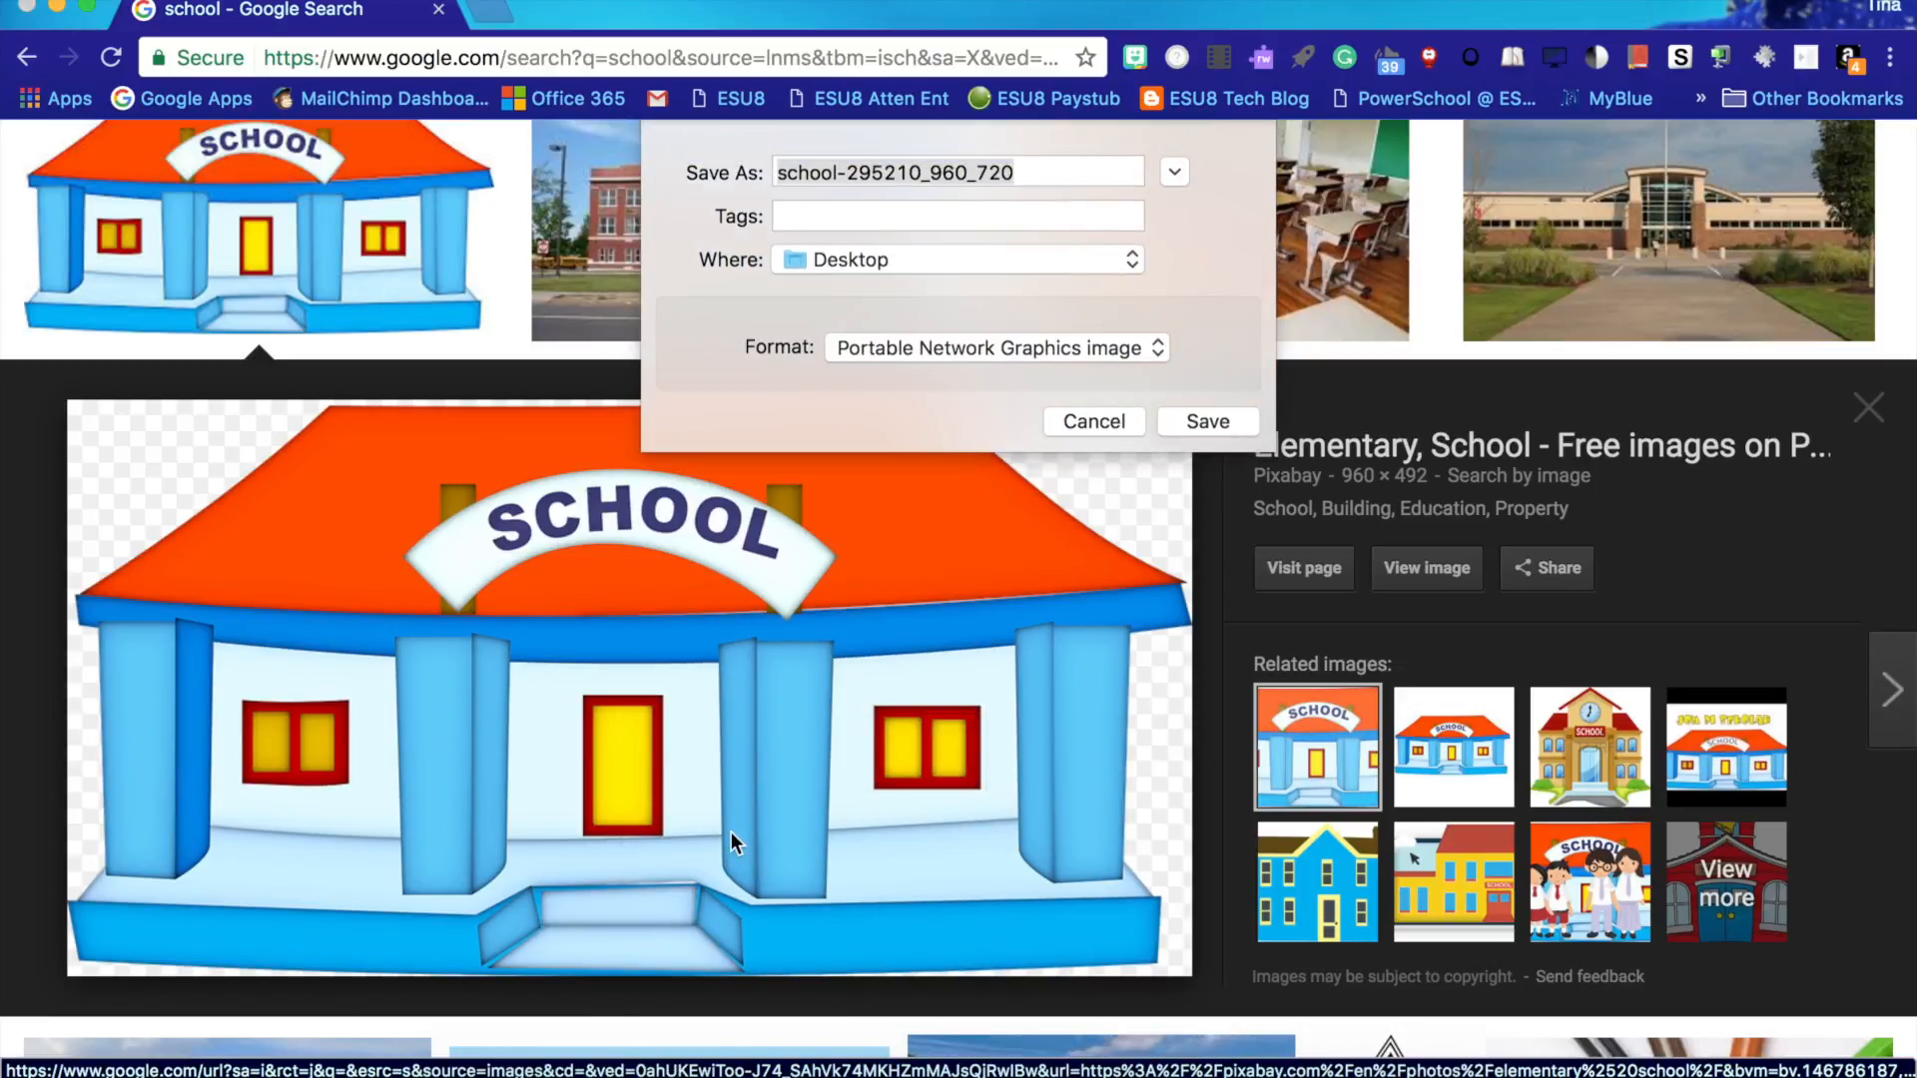
text(School 1)
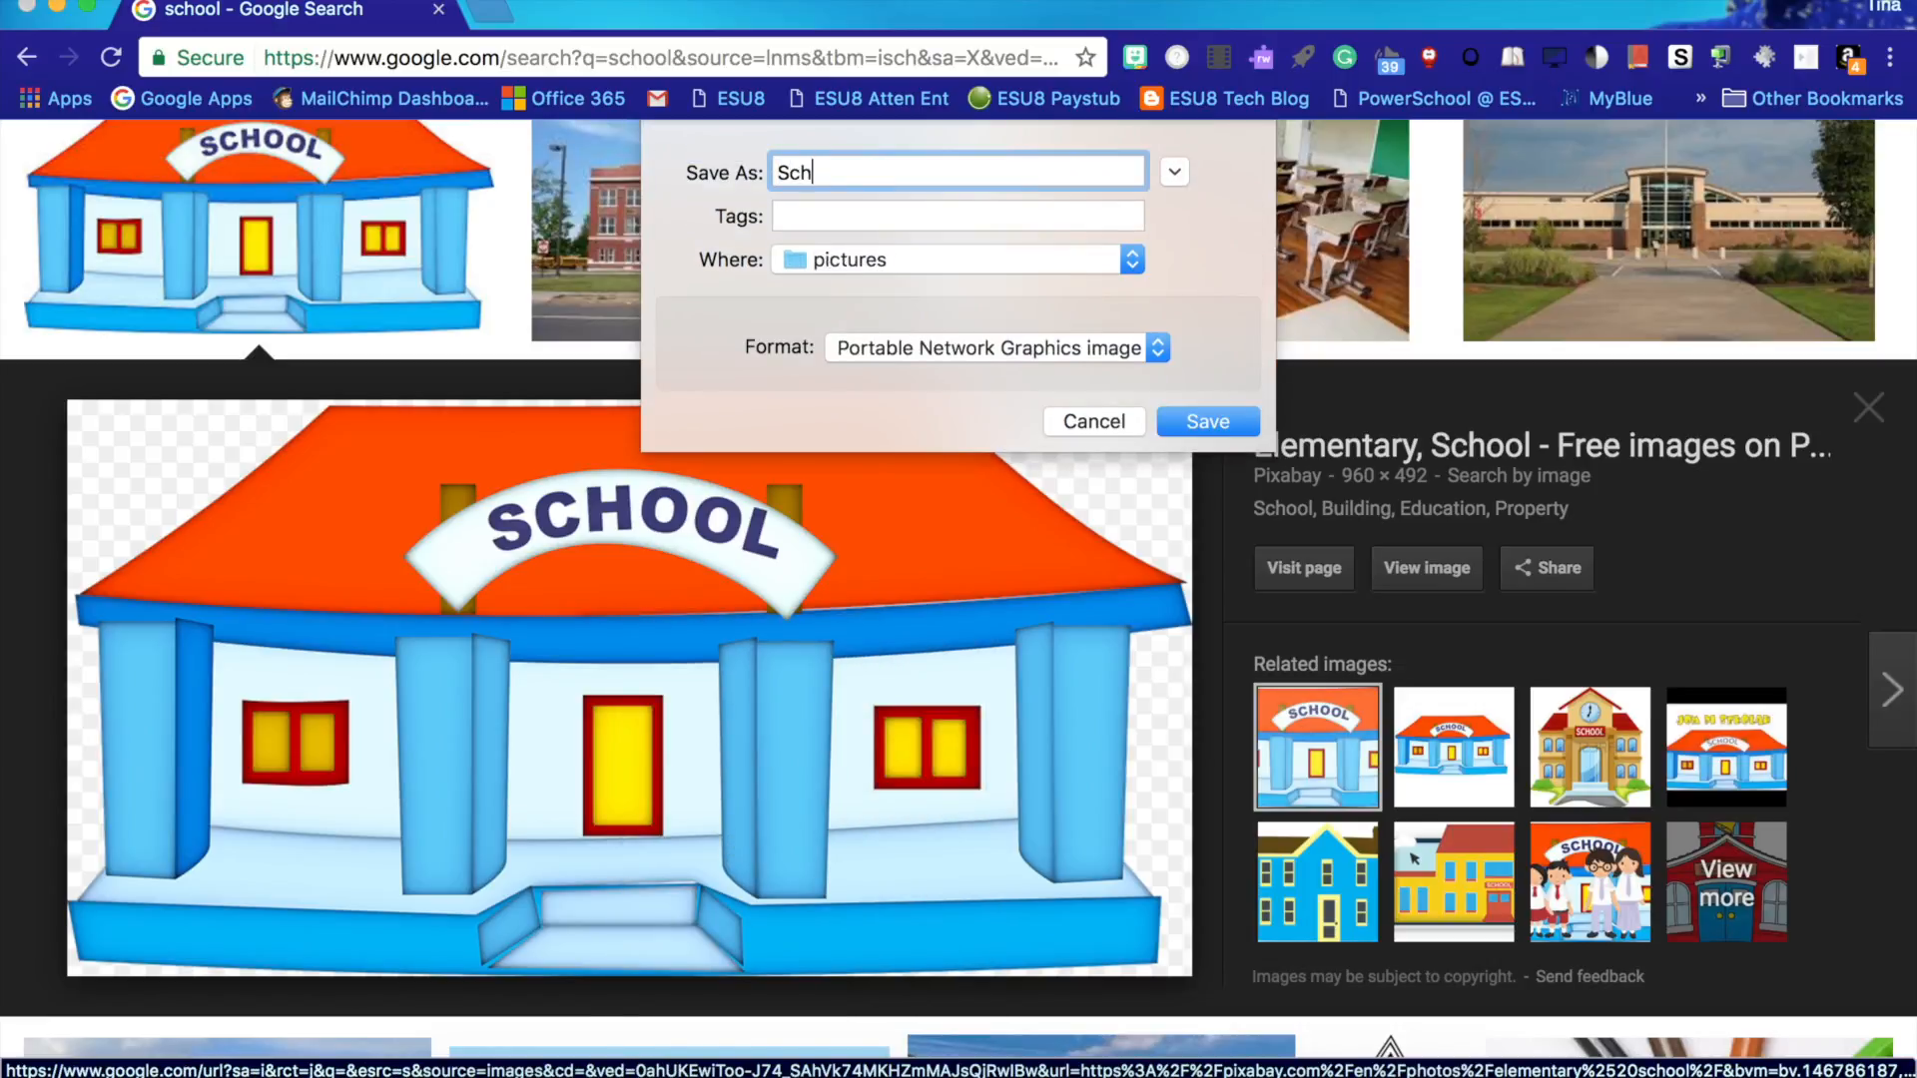
- Choose the Podcasting -NG folder on the Desktop as the destination and save the image
click(1049, 264)
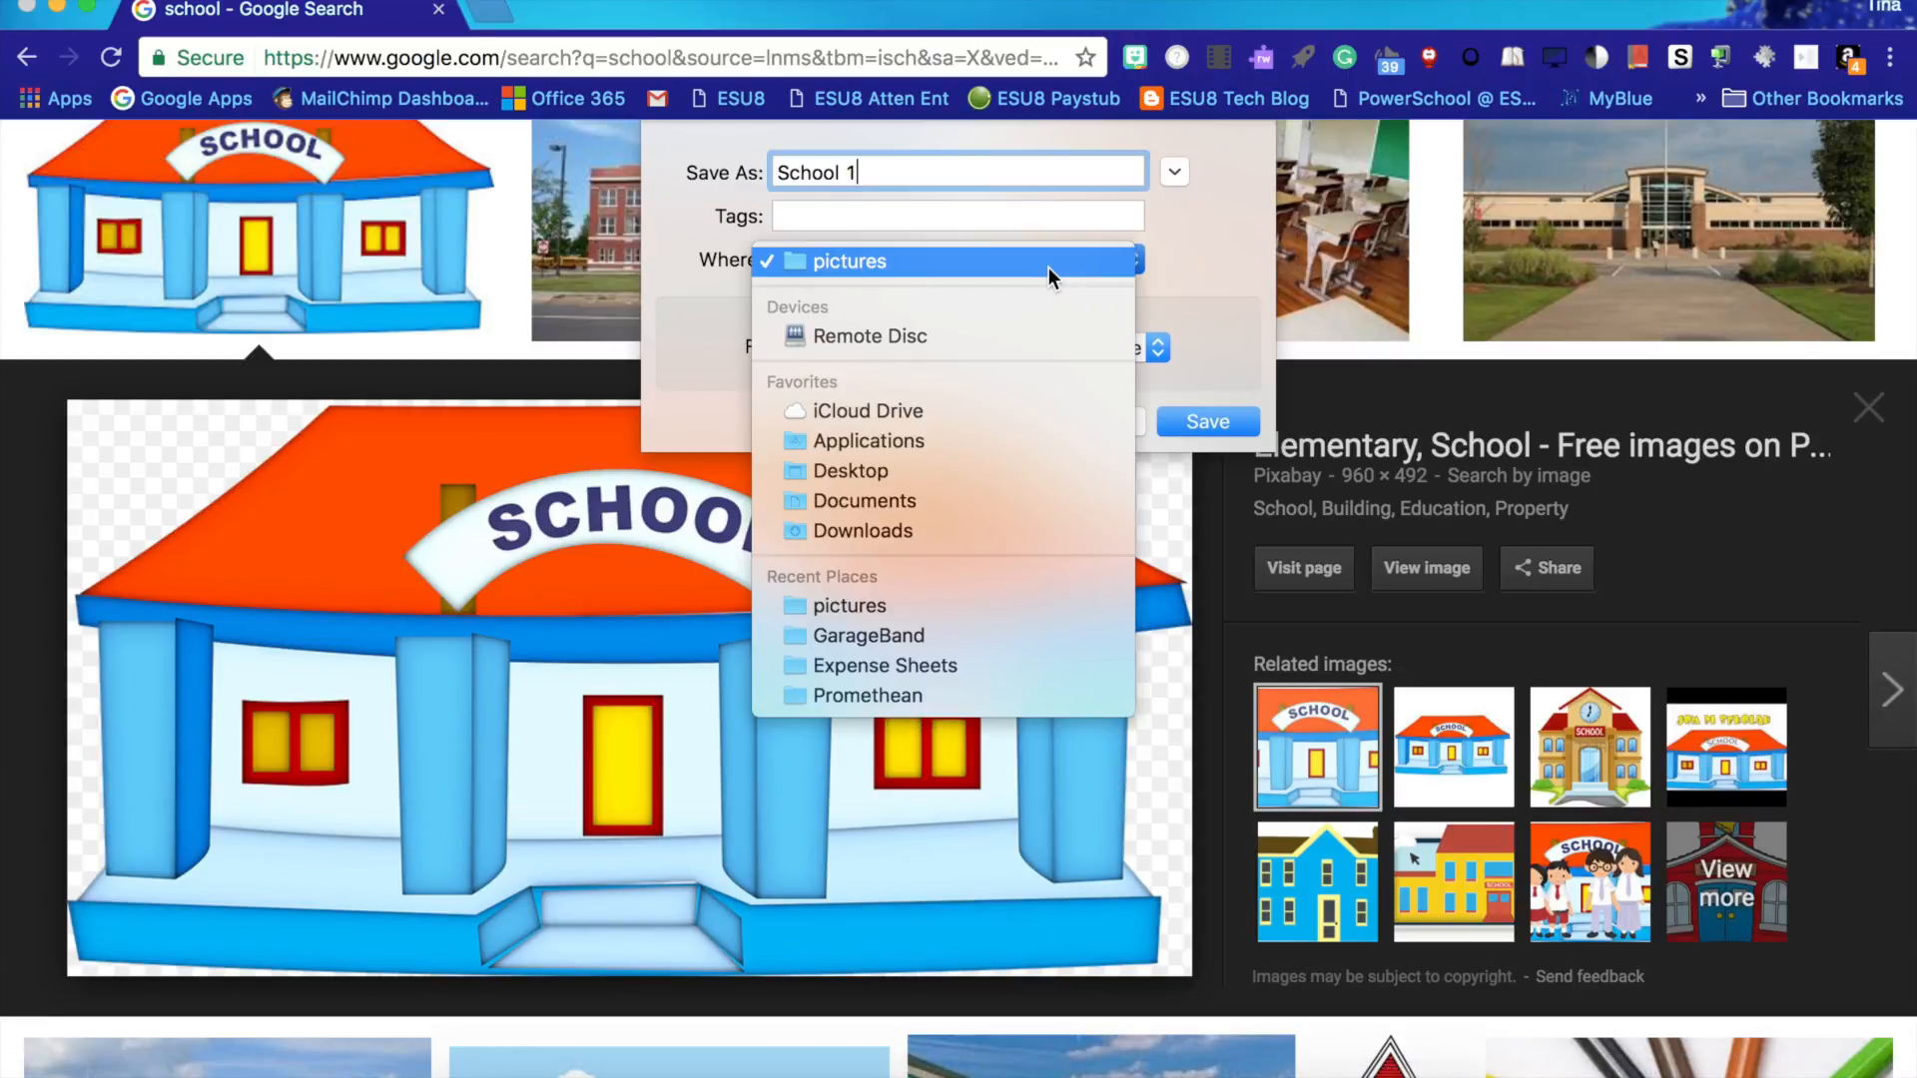
click(1028, 453)
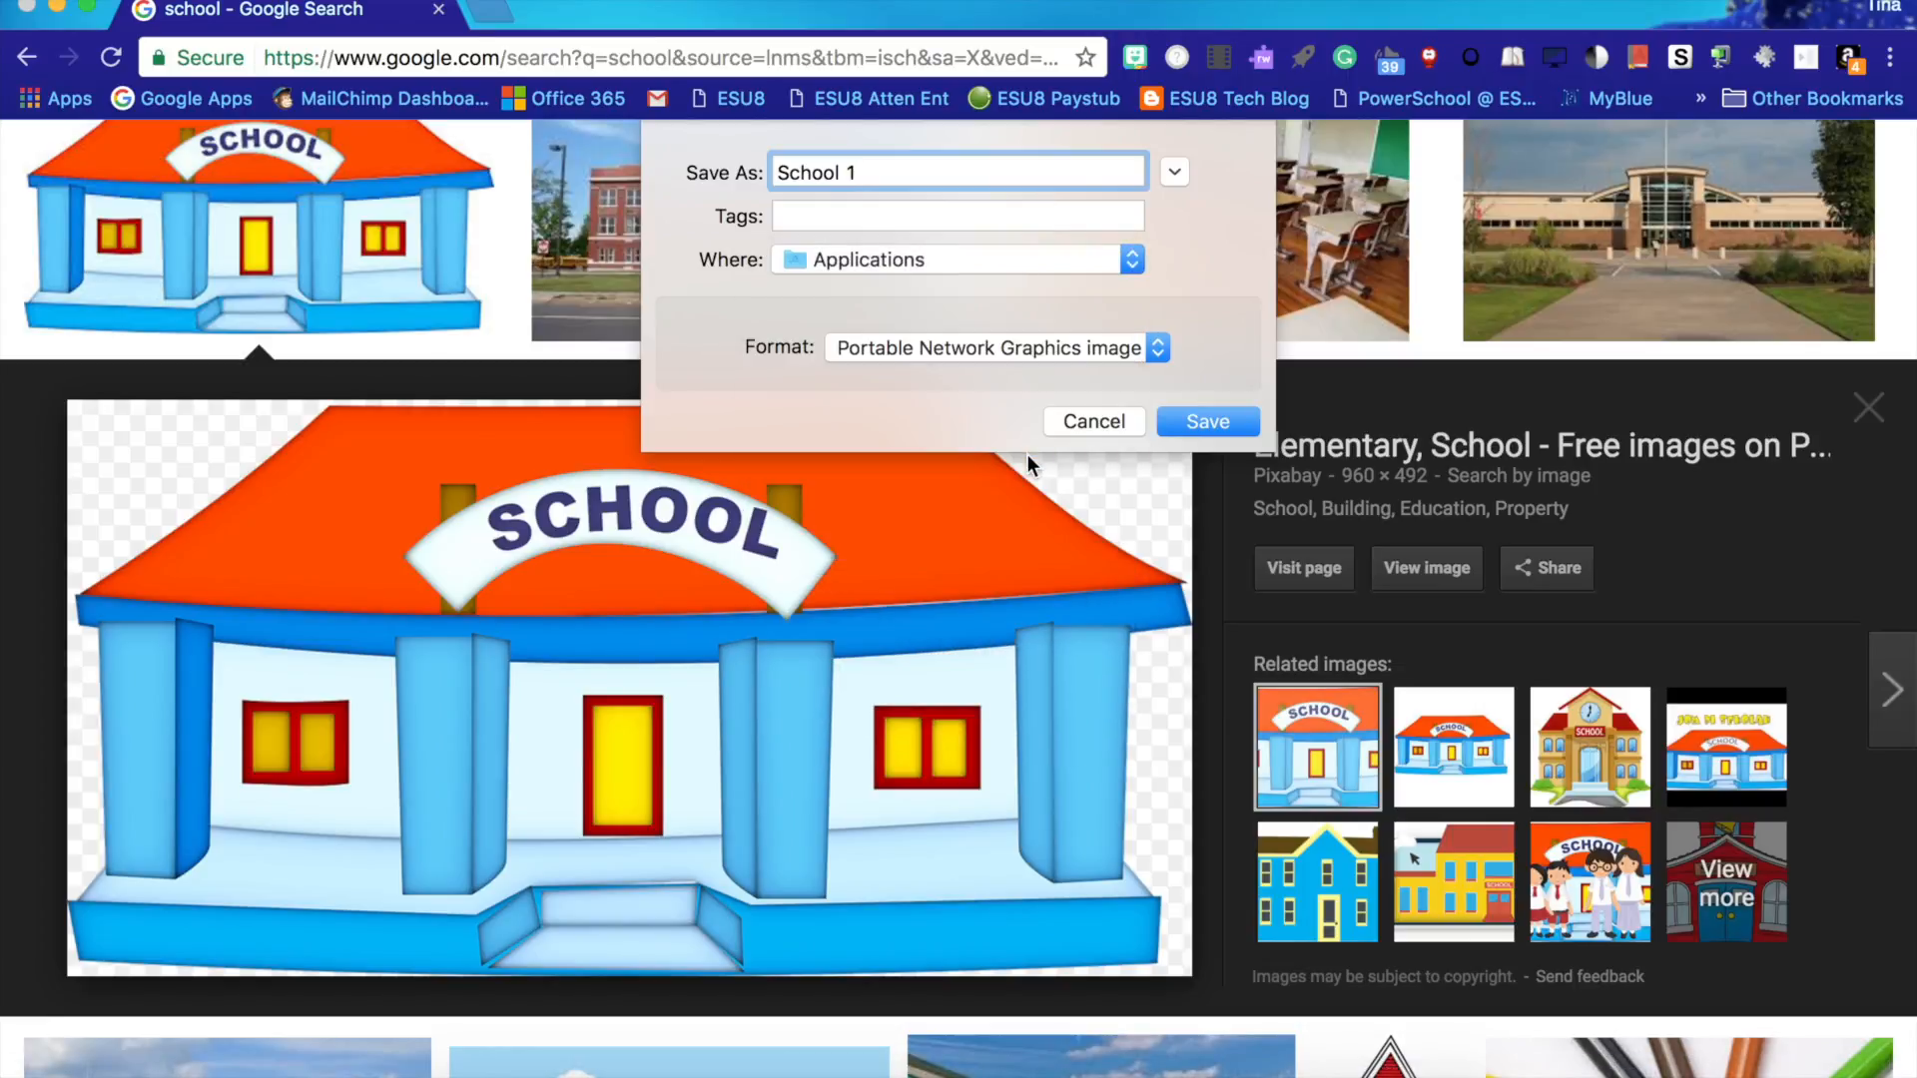
click(984, 257)
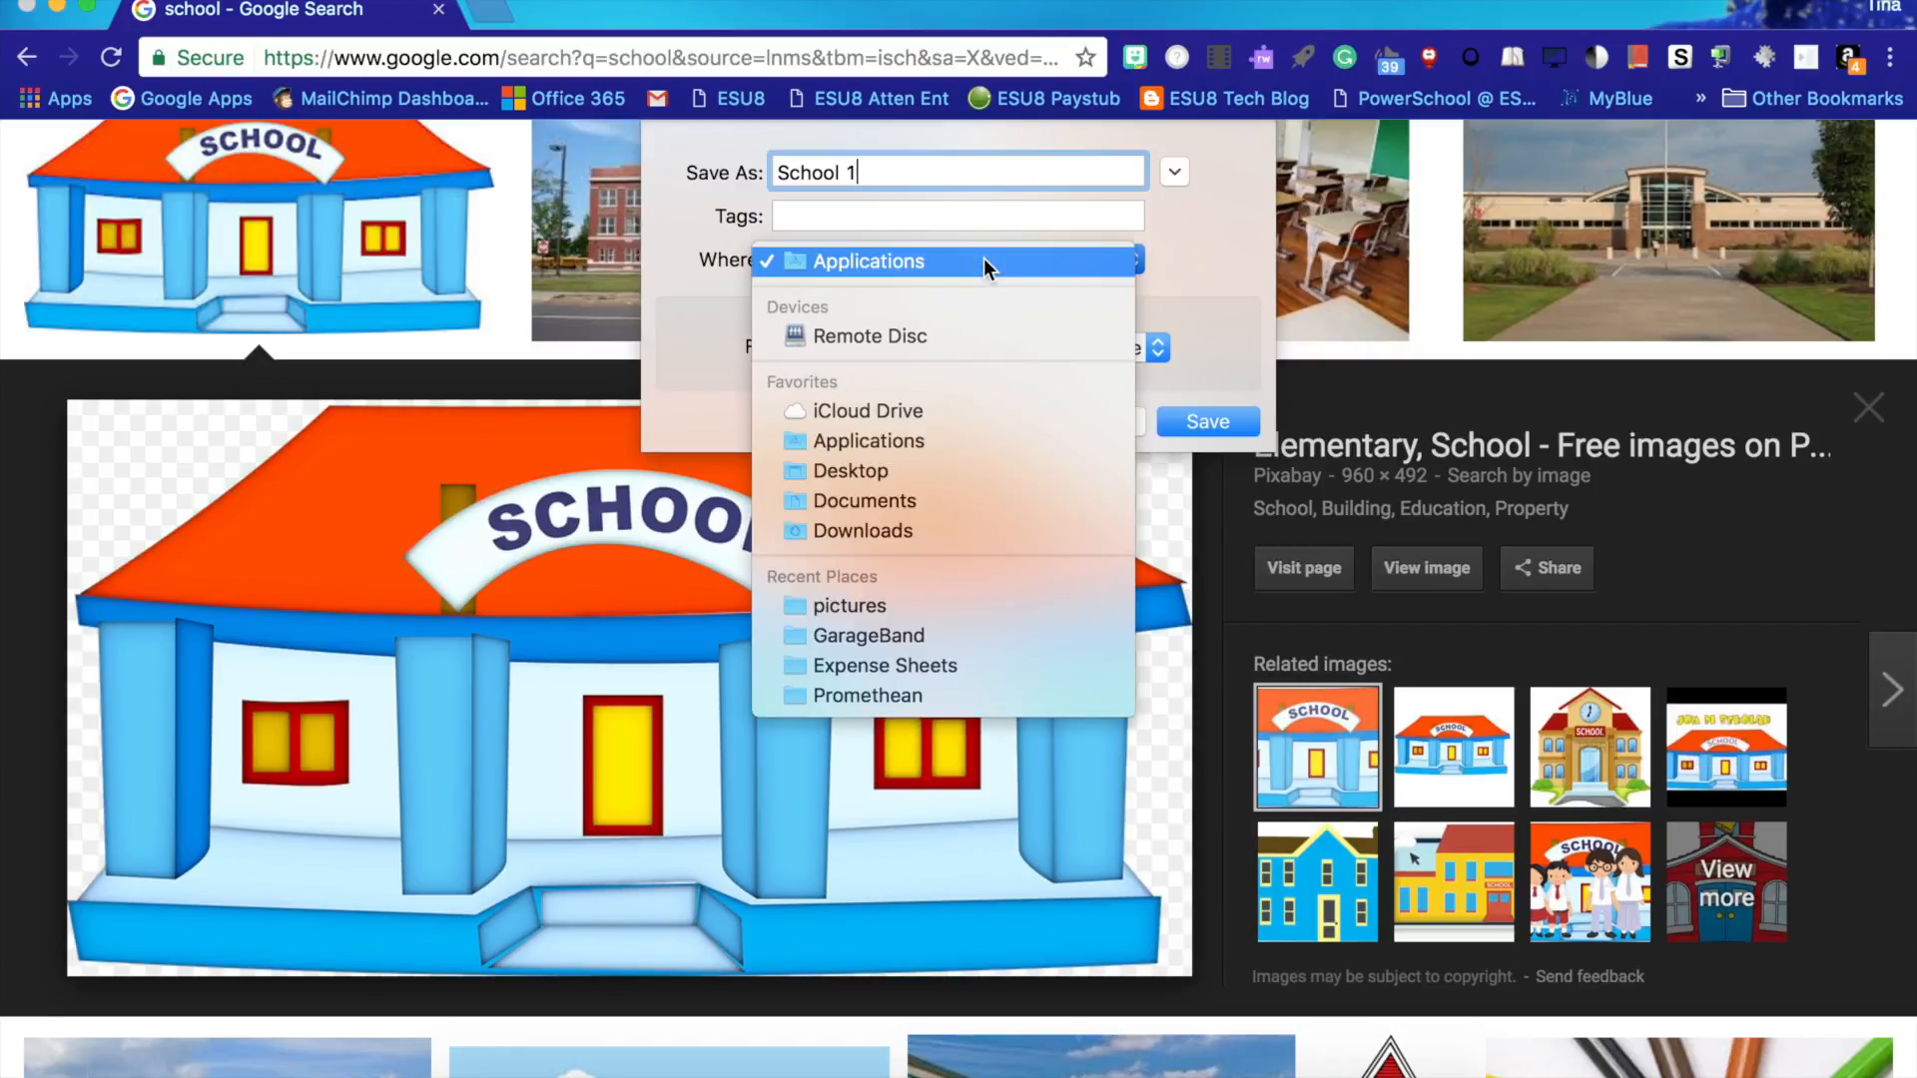
click(967, 452)
click(931, 262)
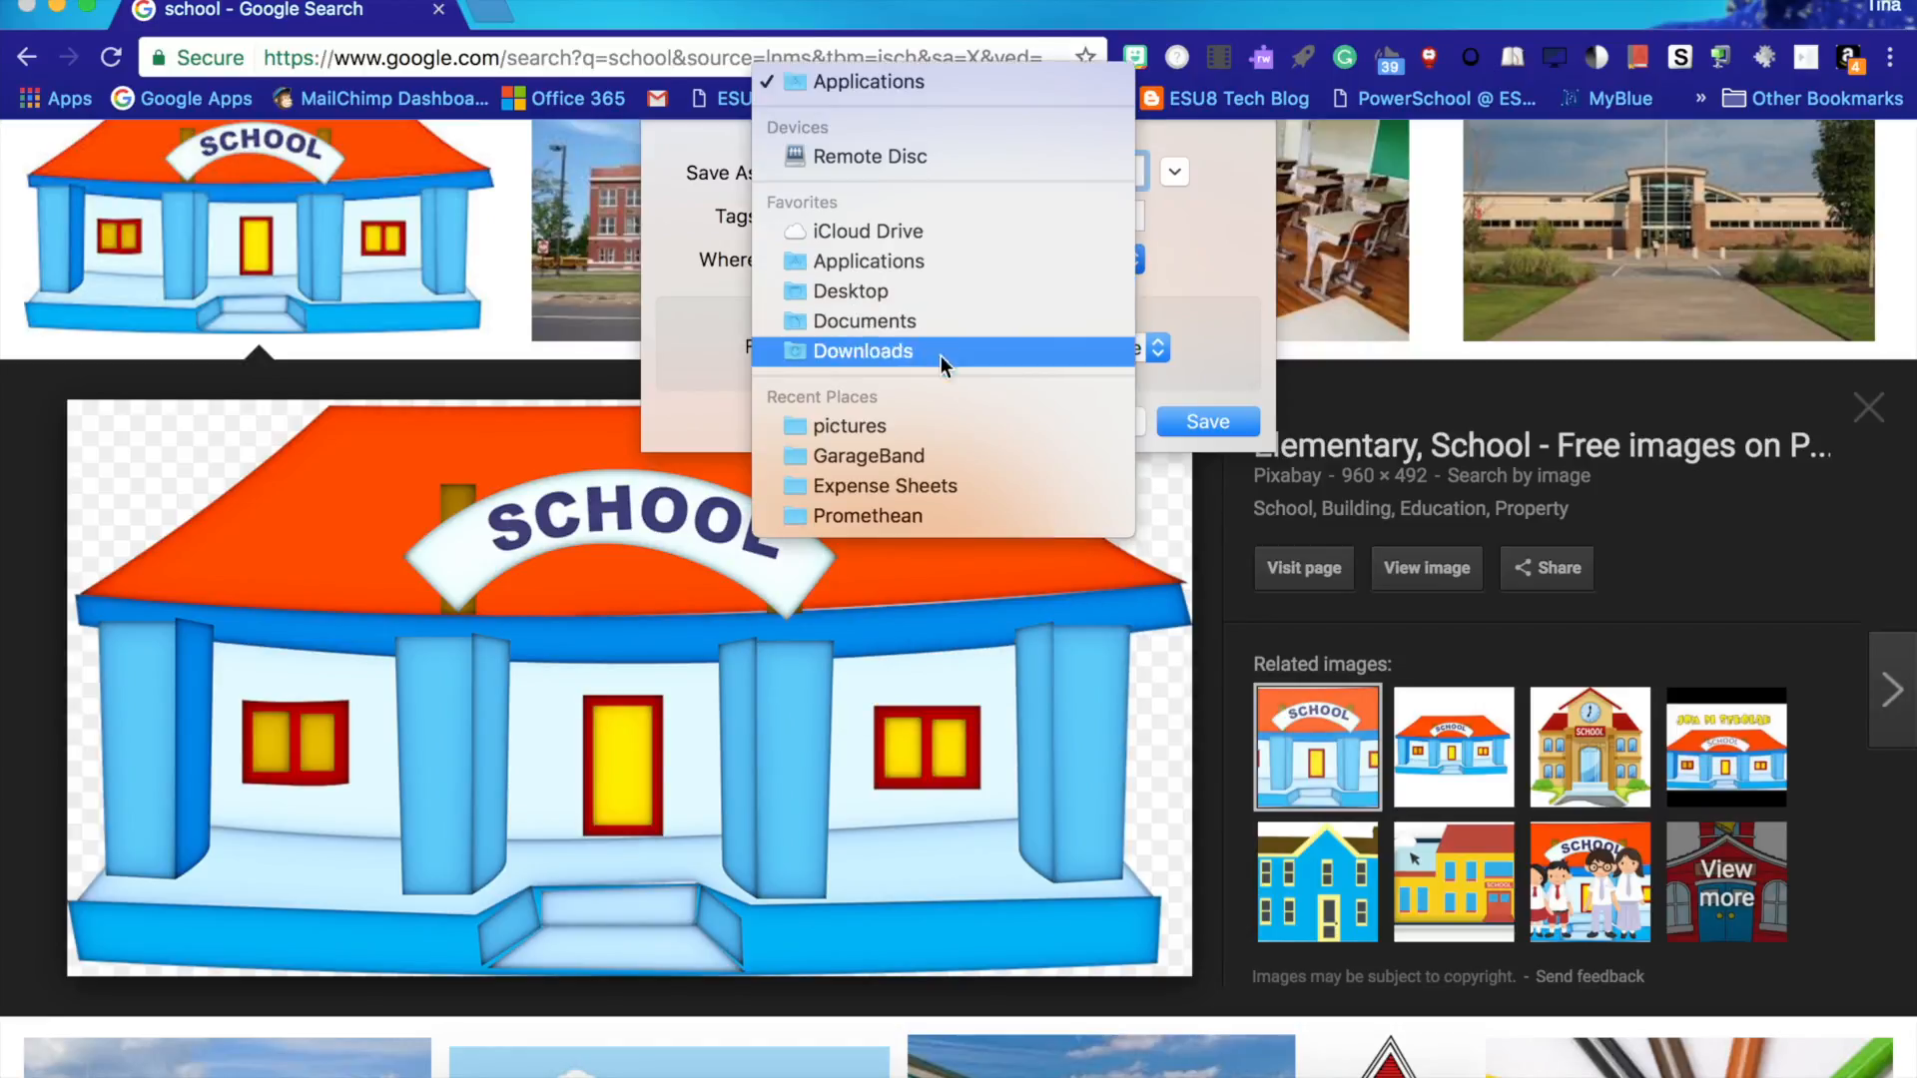
click(946, 289)
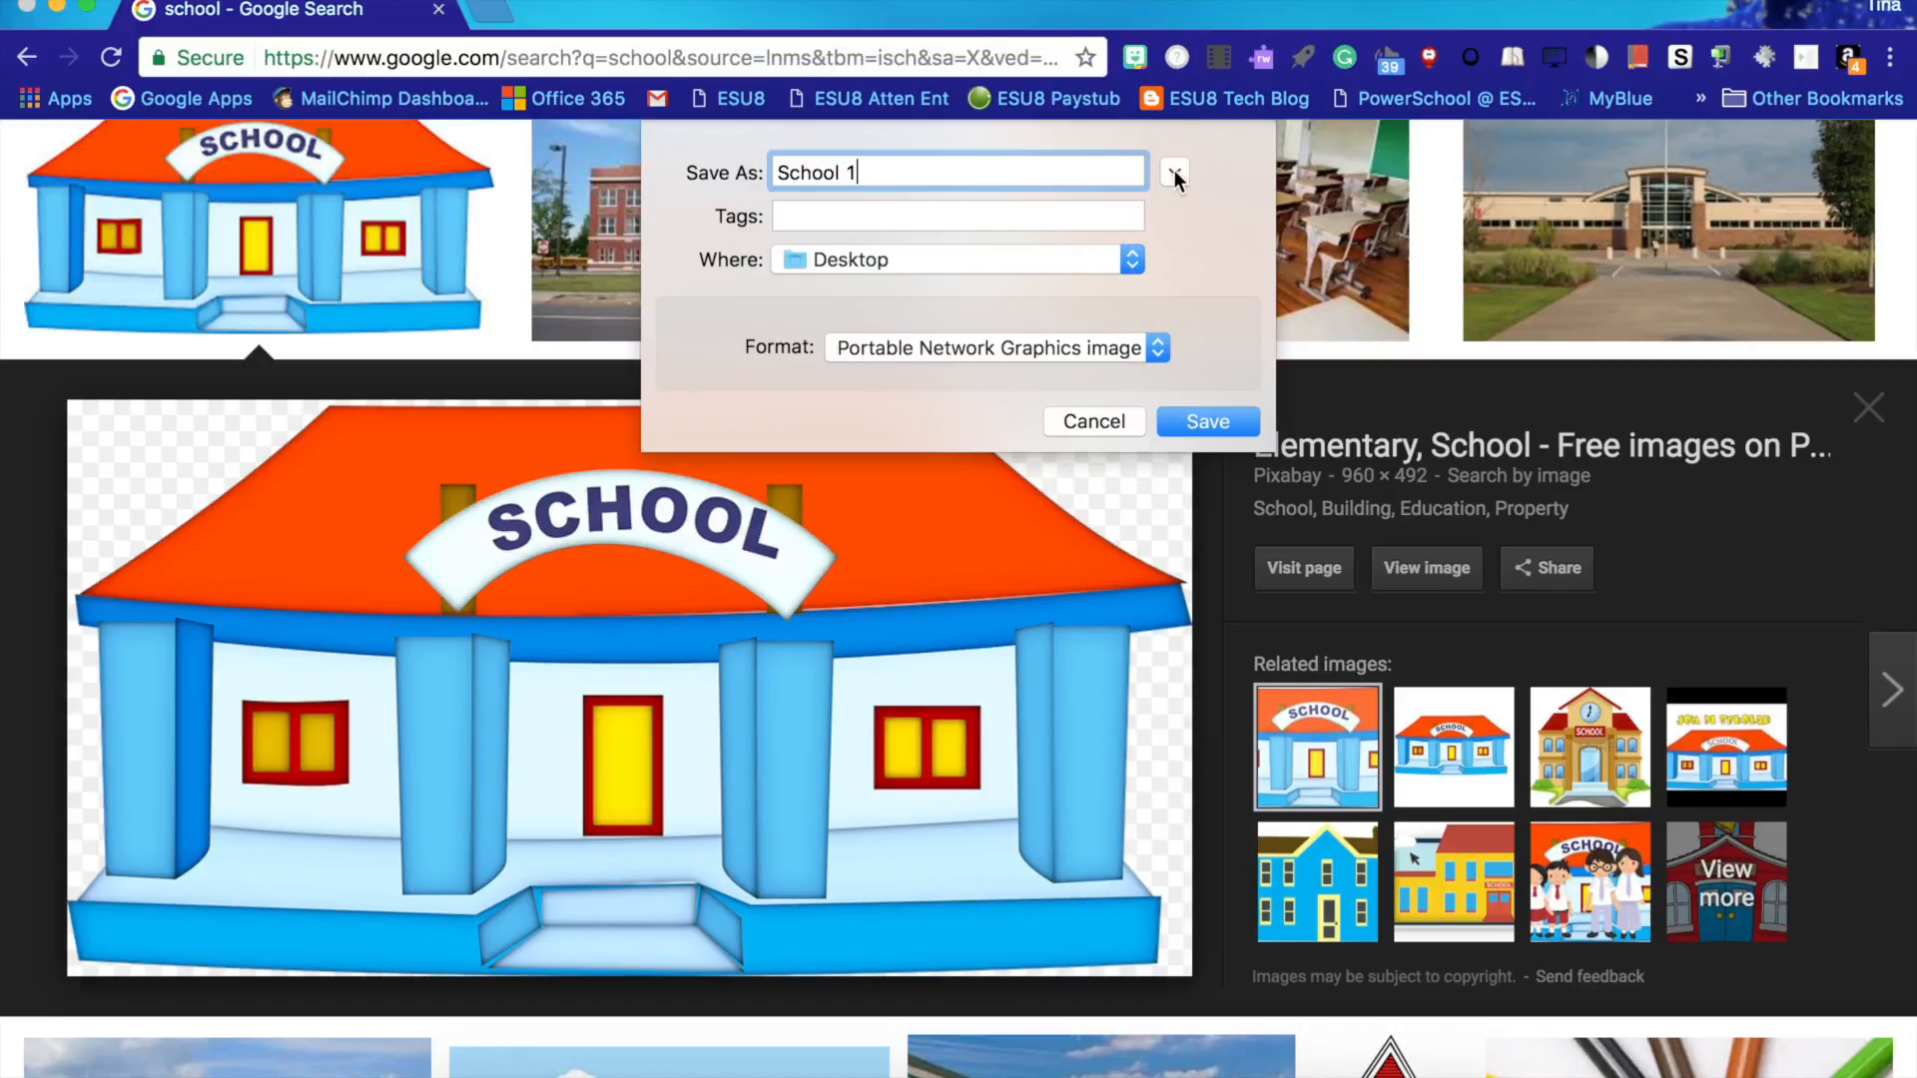
click(1176, 176)
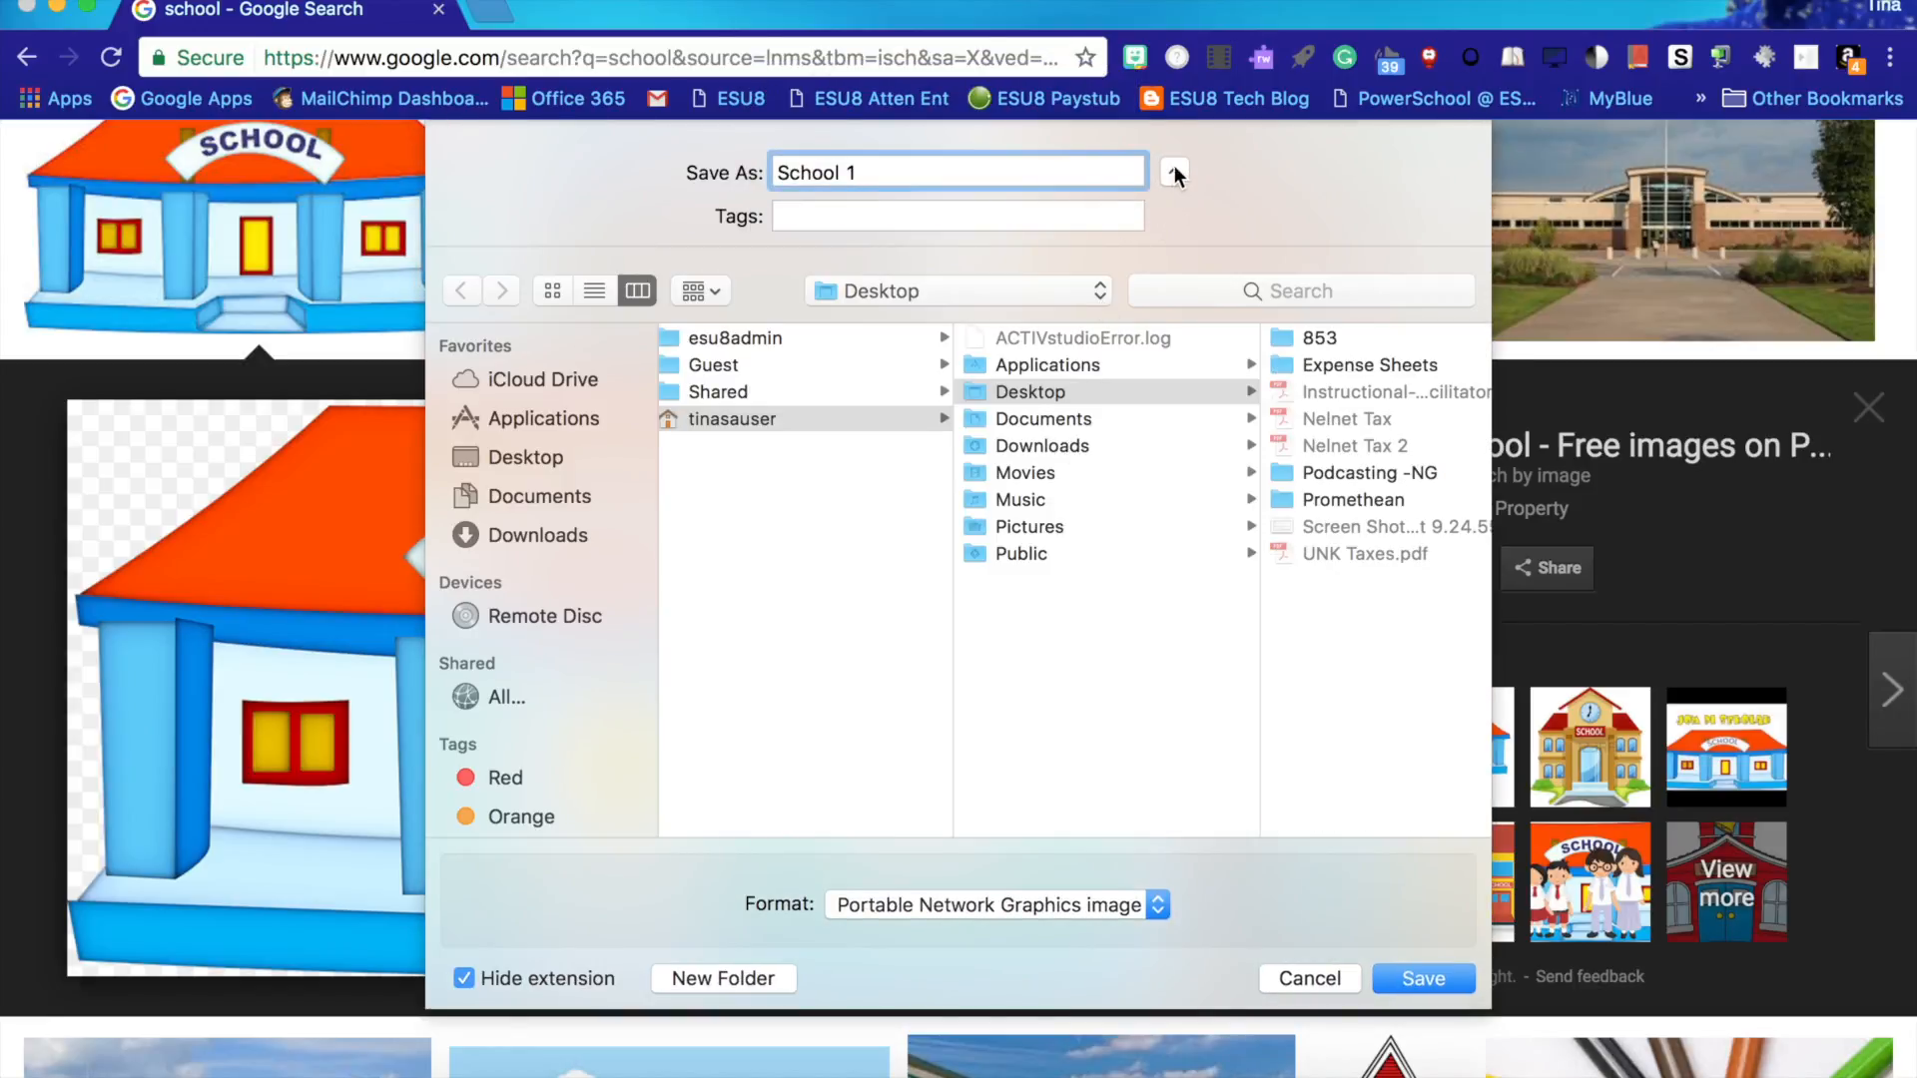
click(1175, 174)
click(1175, 174)
click(1356, 476)
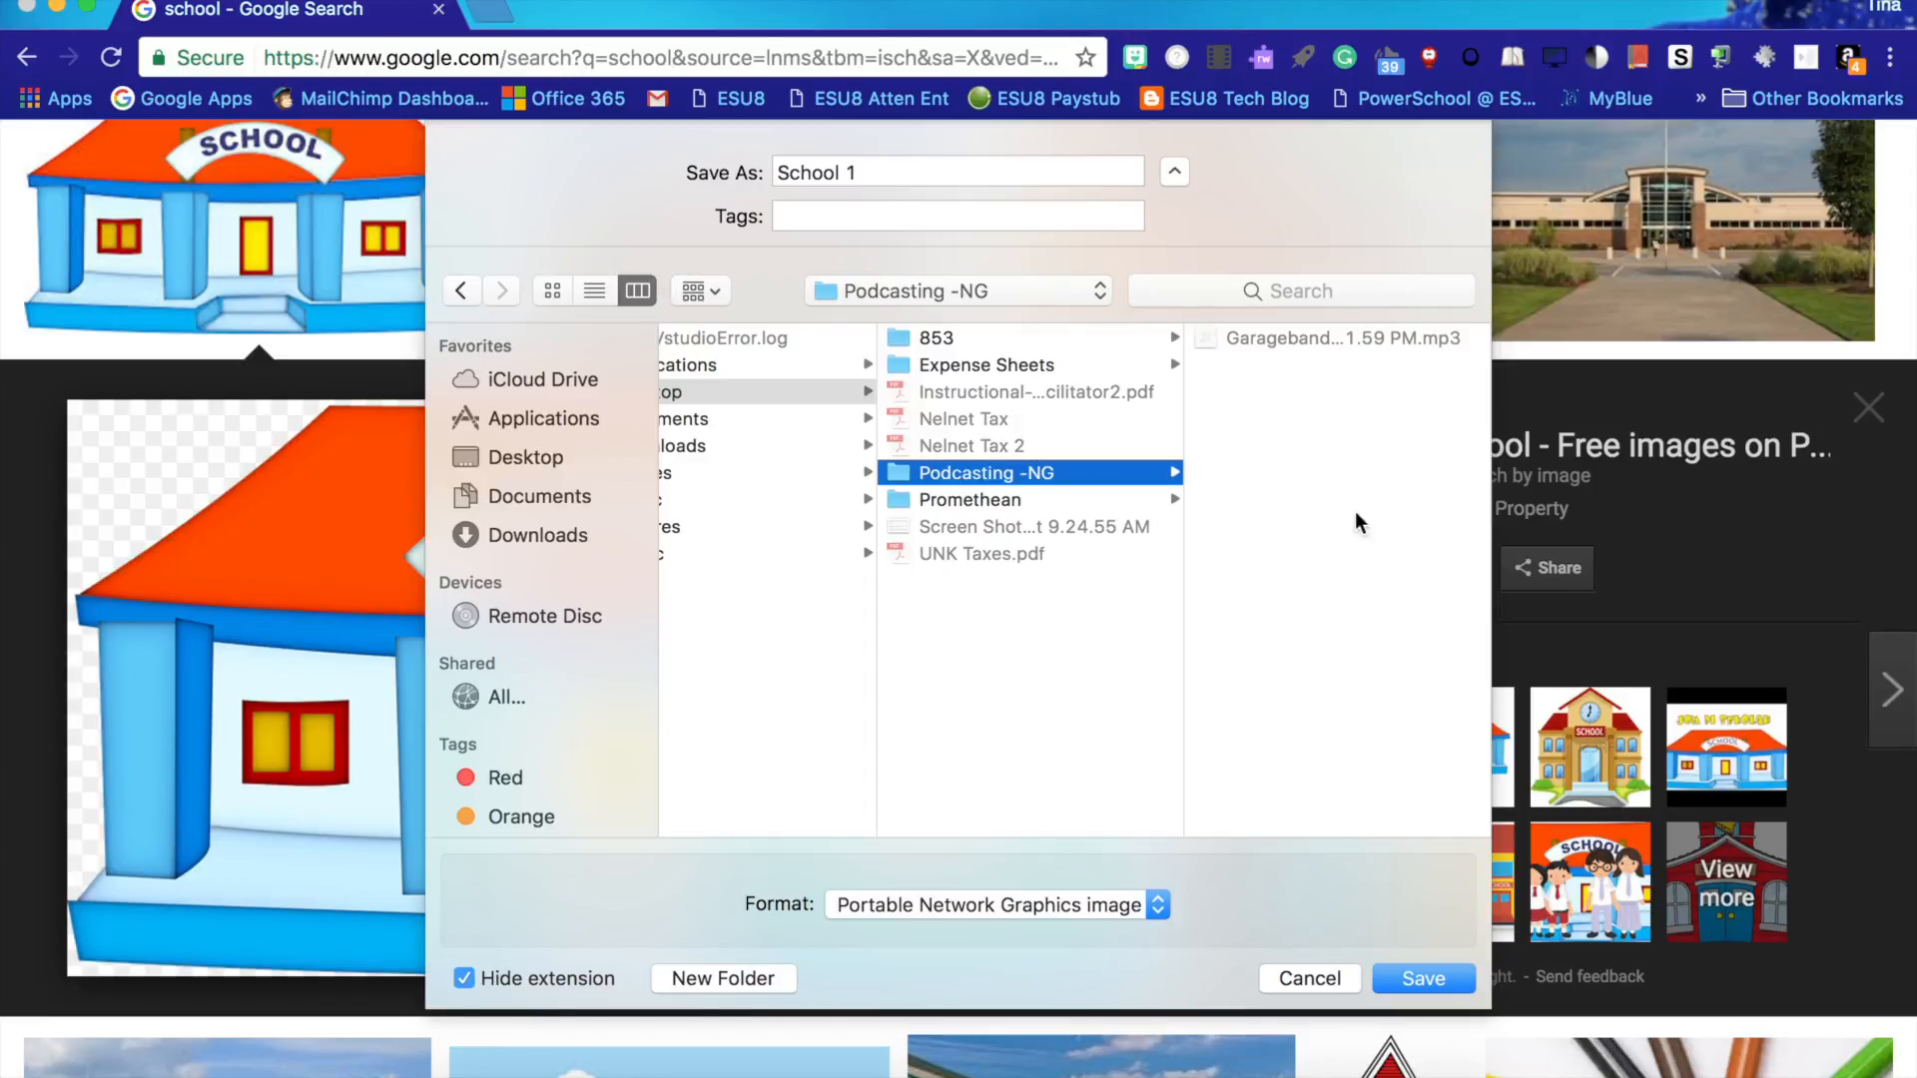
click(1422, 978)
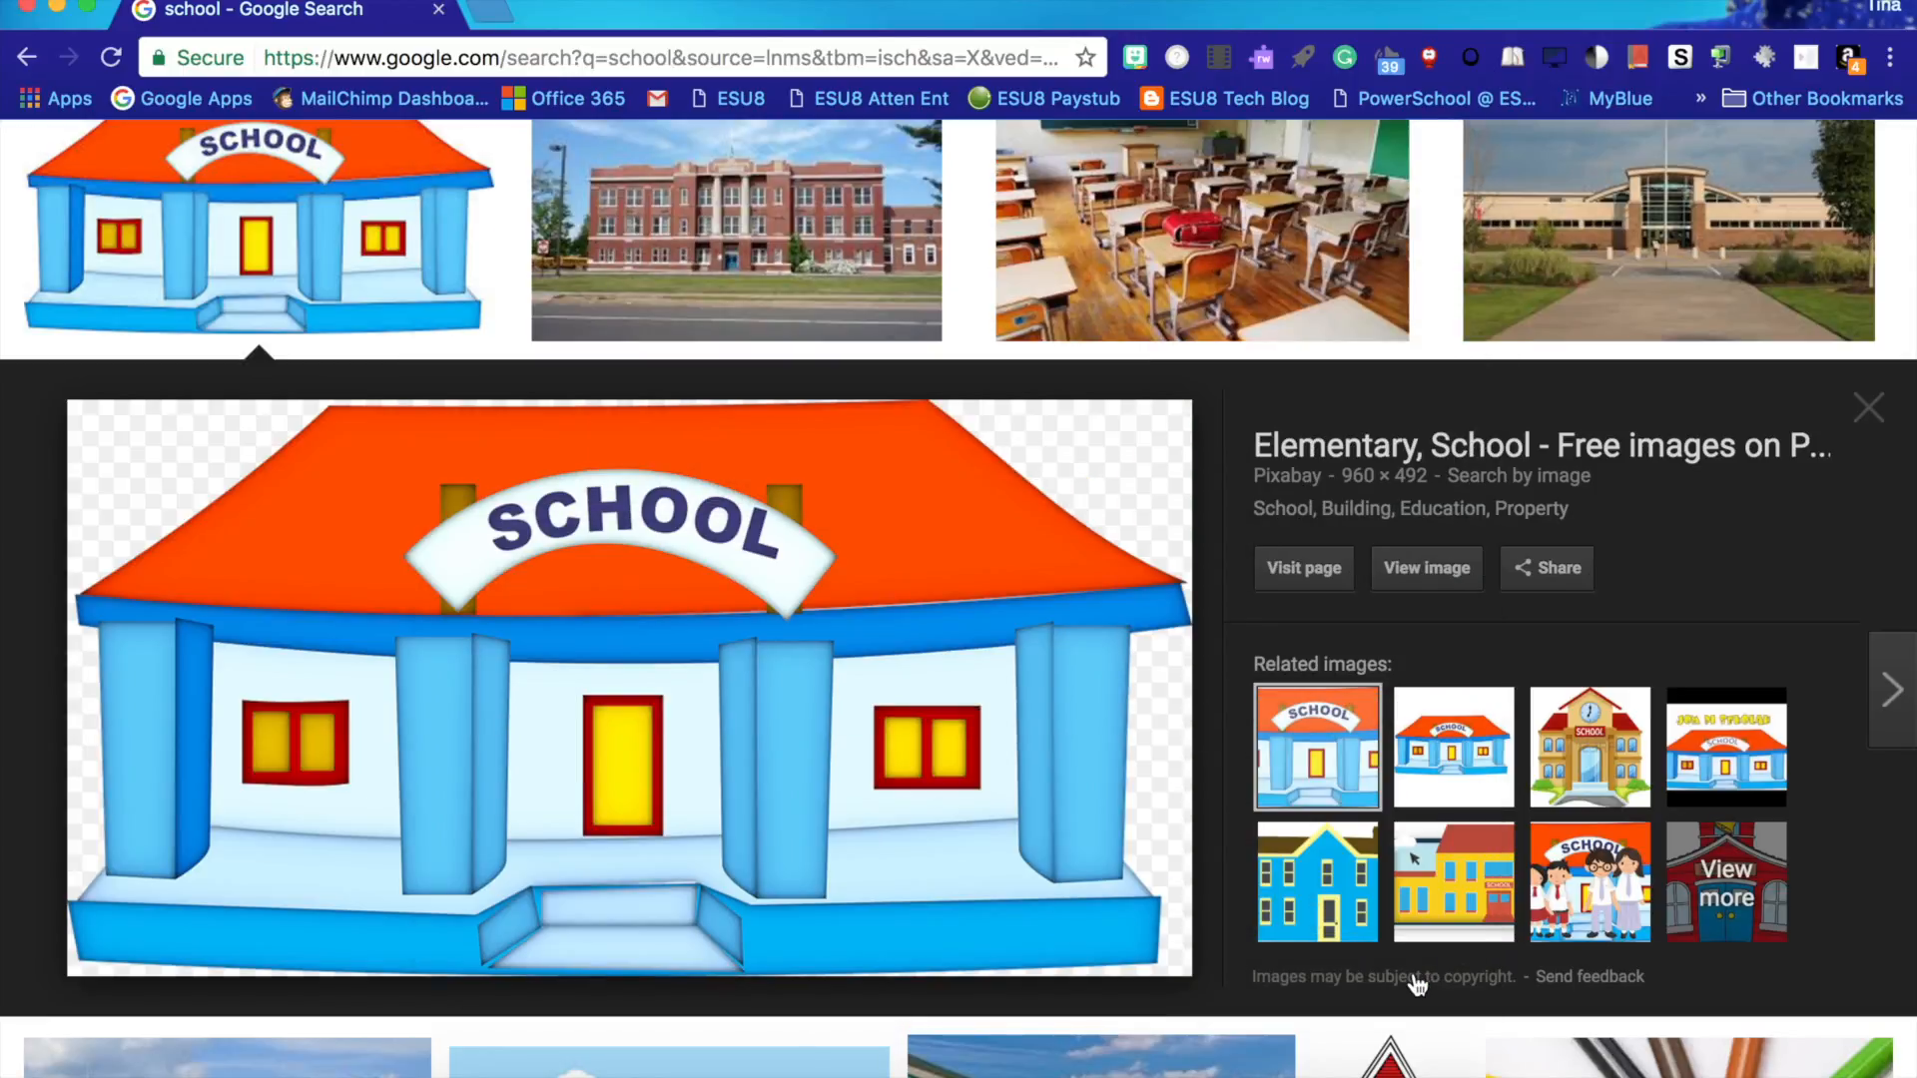
- Open the red schoolhouse image and save it as School 2 in the same folder
click(227, 186)
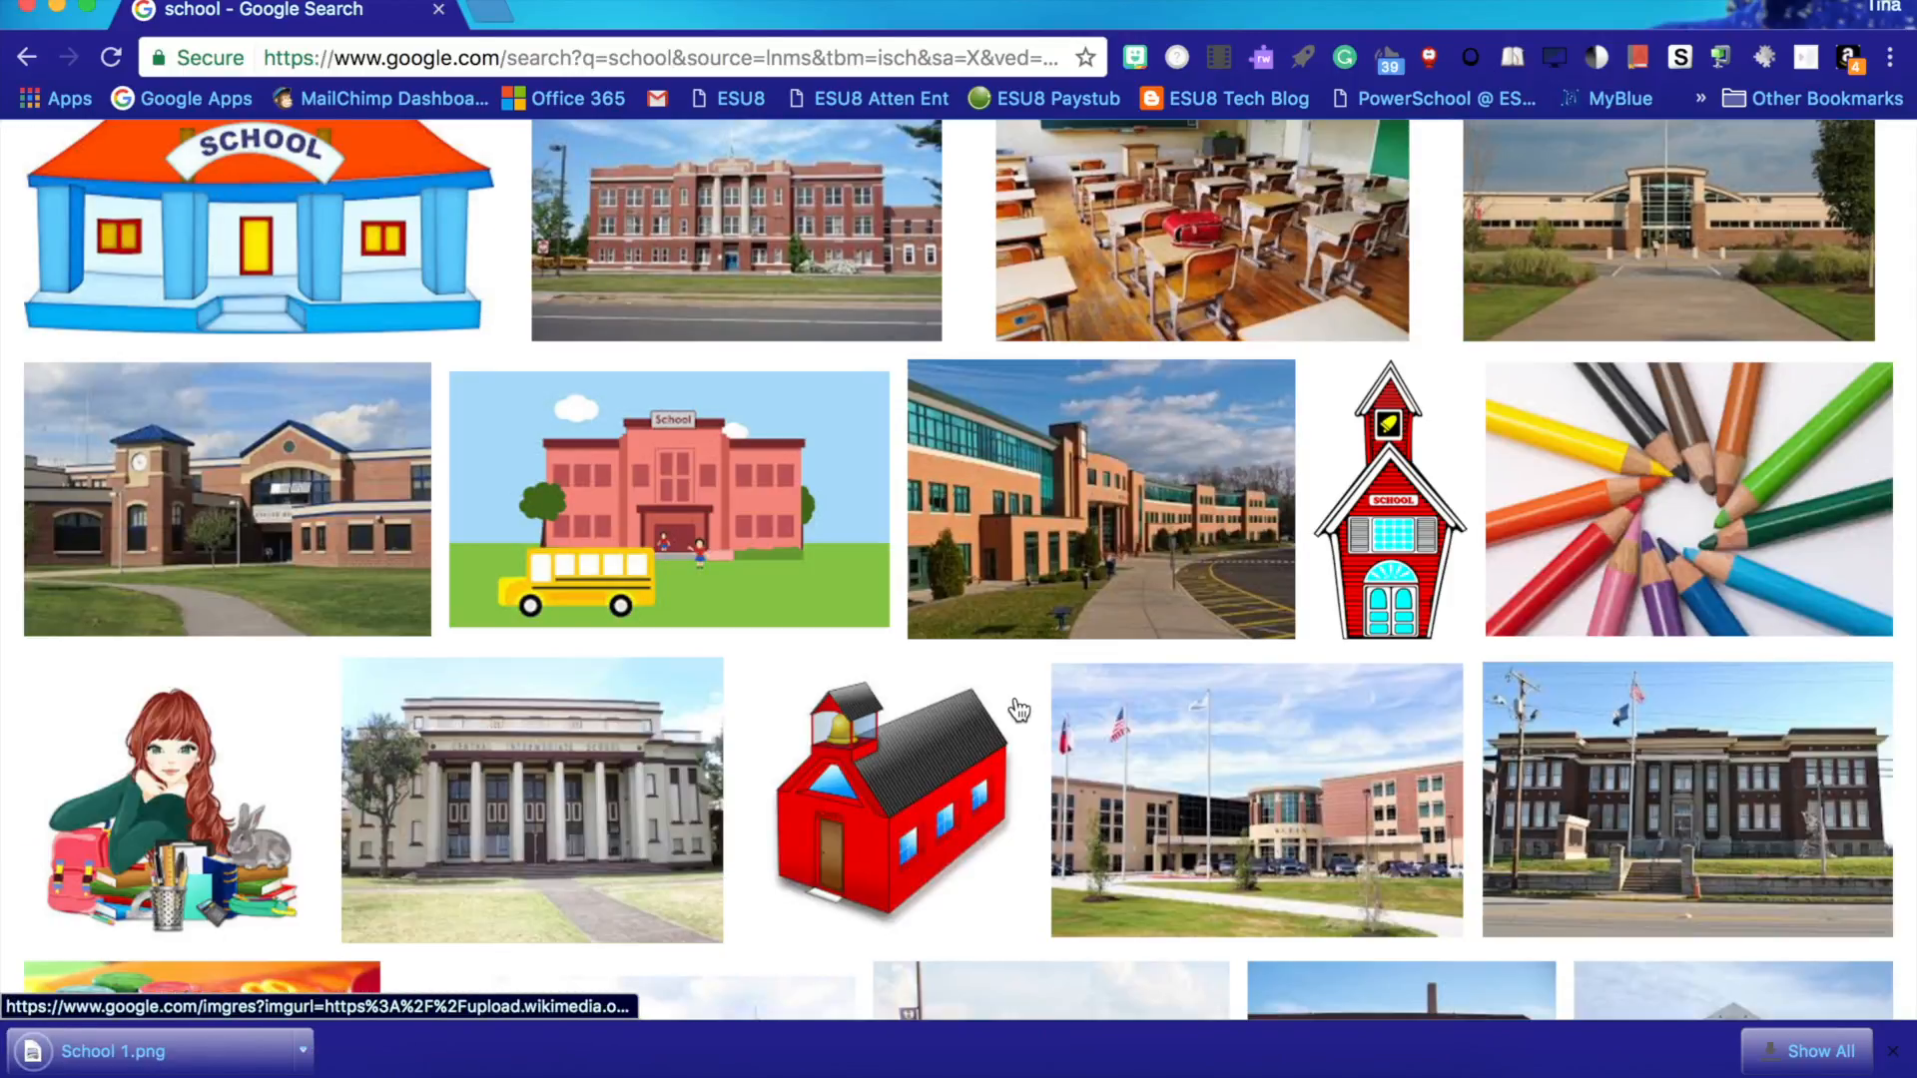
click(1386, 495)
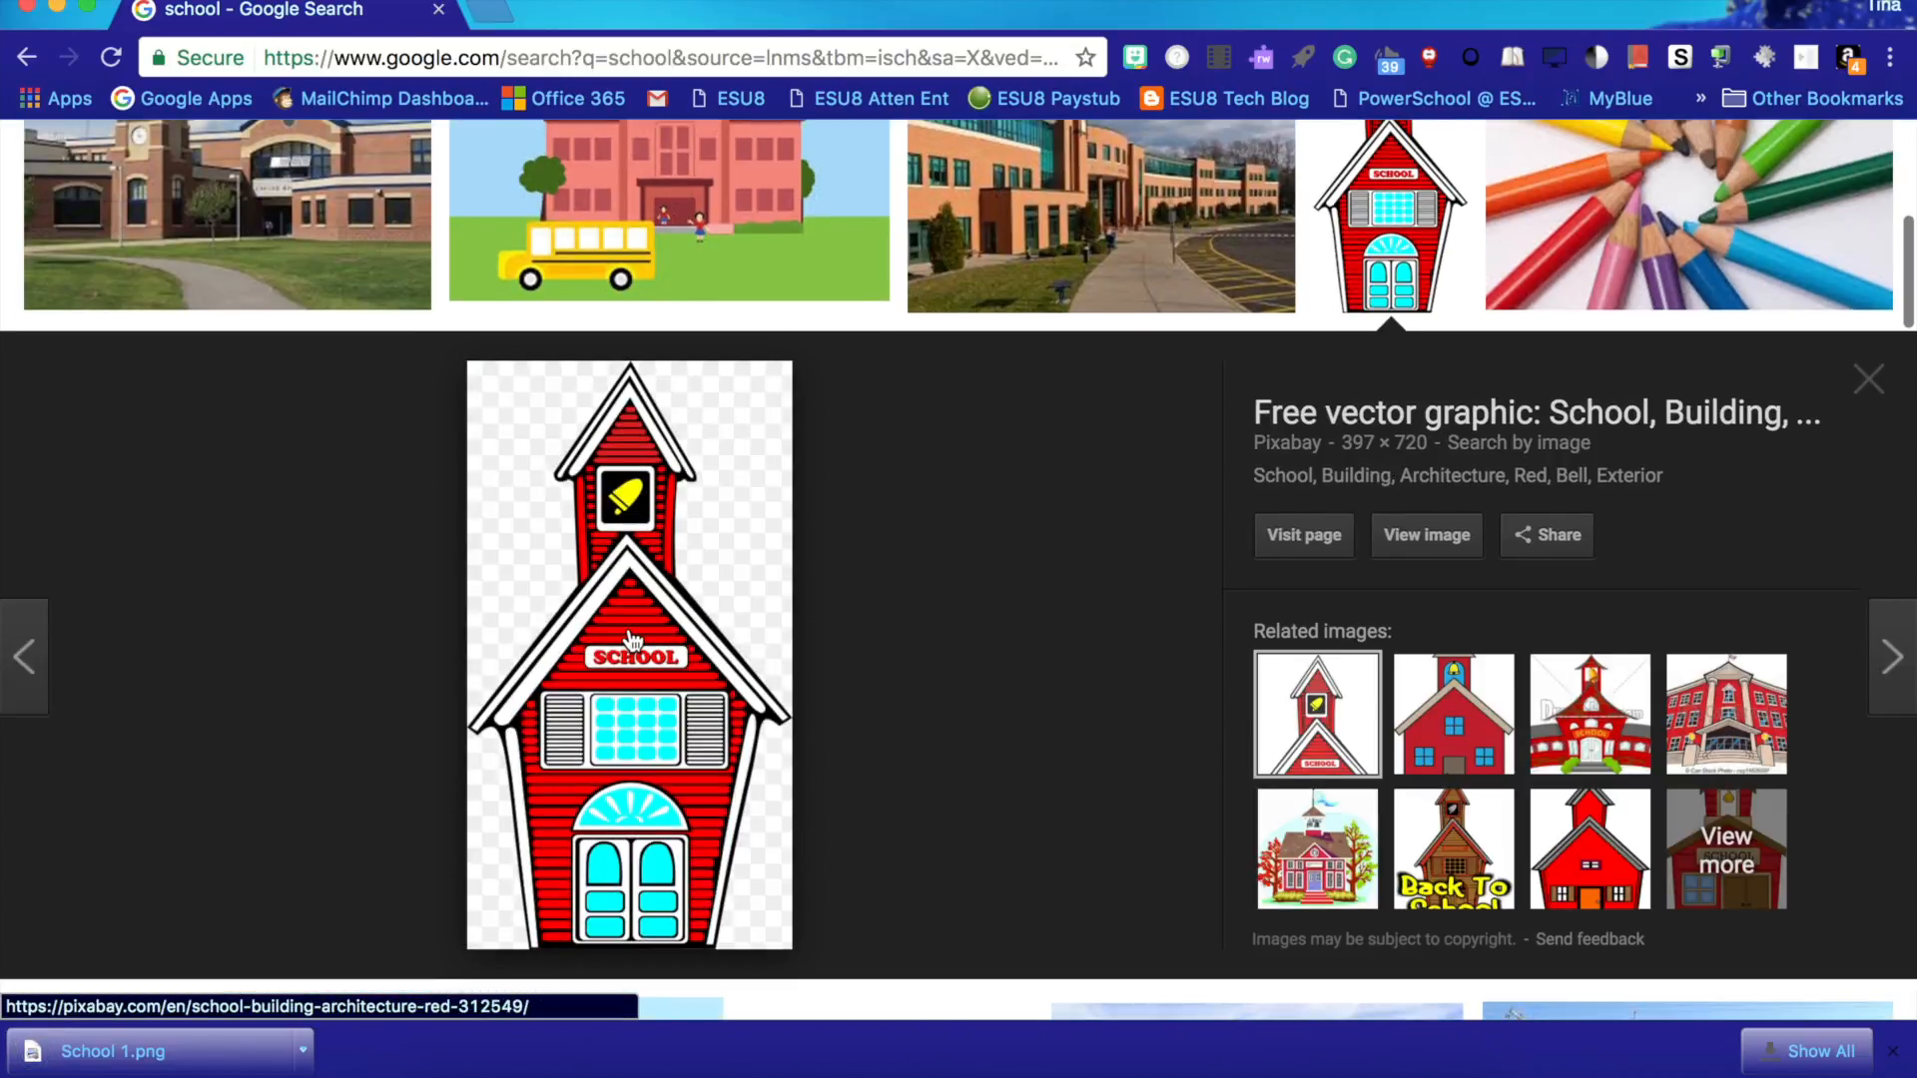
right_click(631, 639)
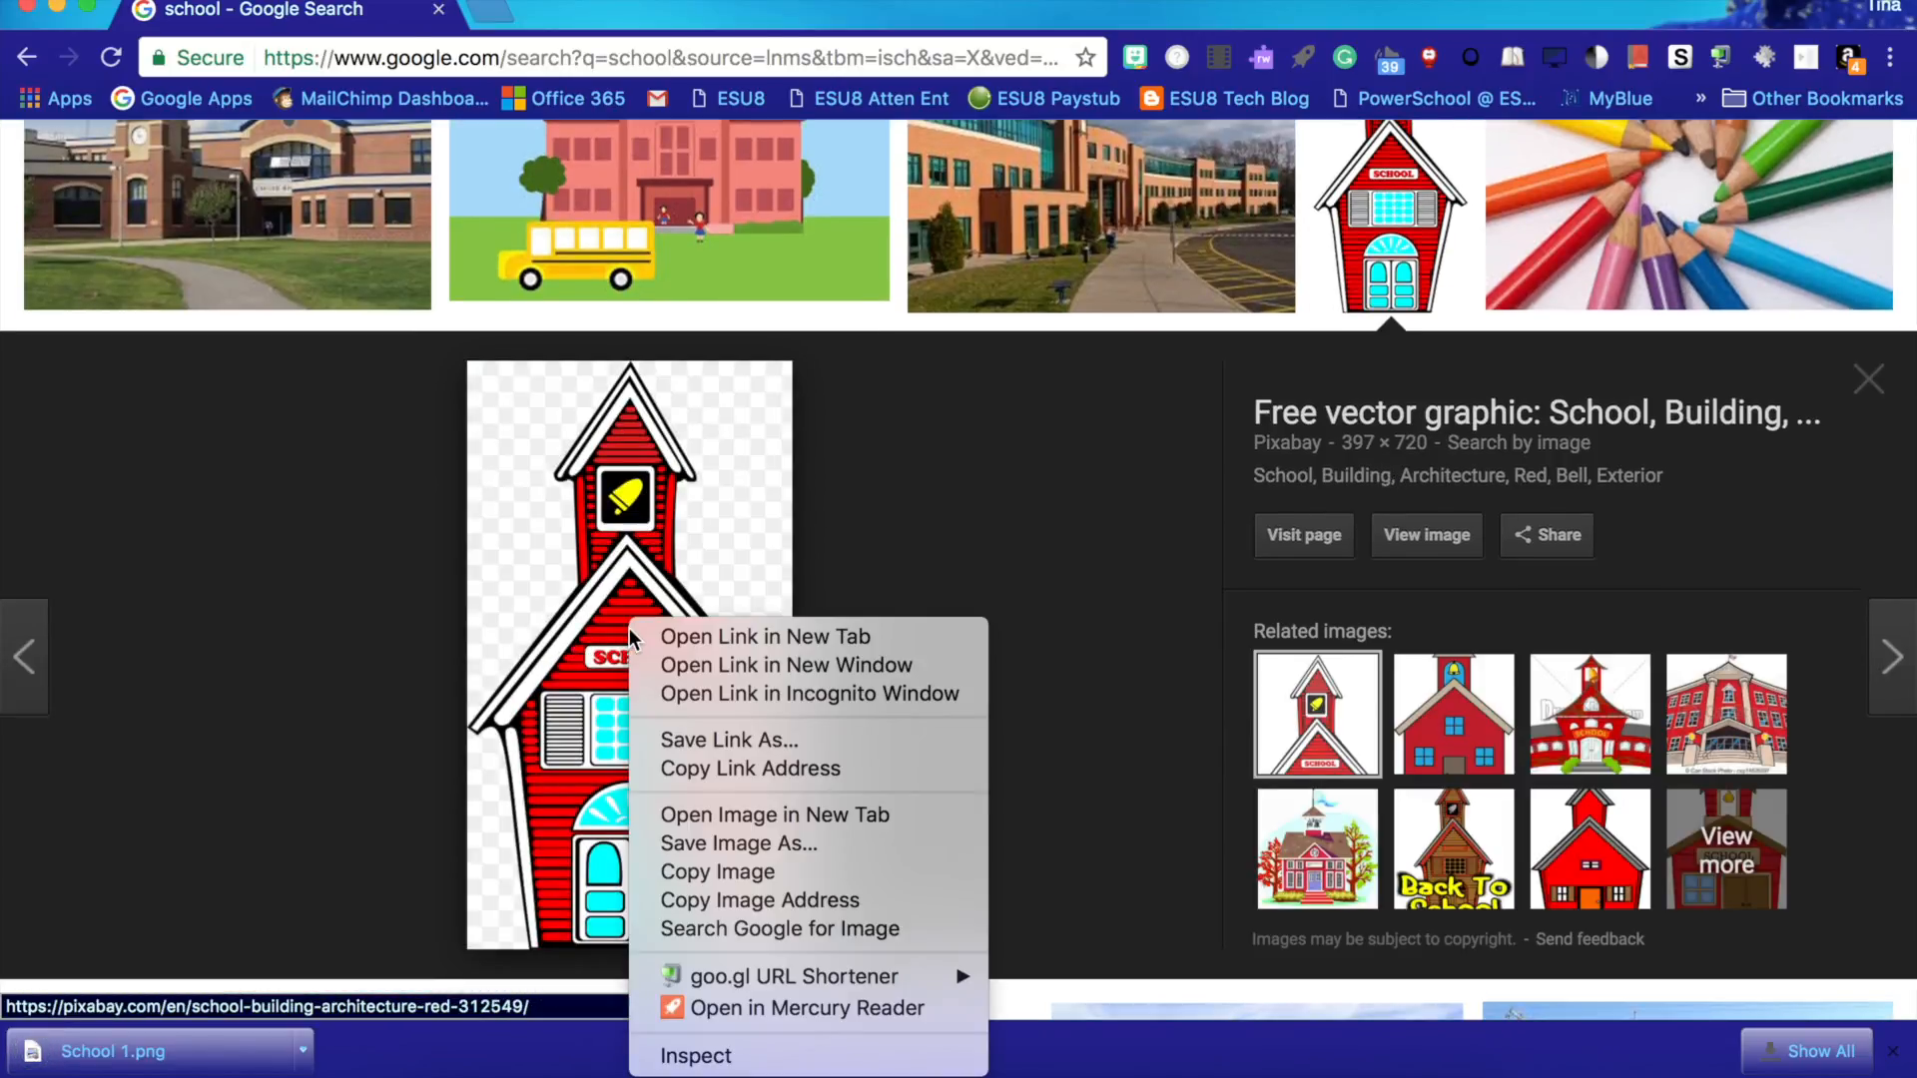
click(757, 847)
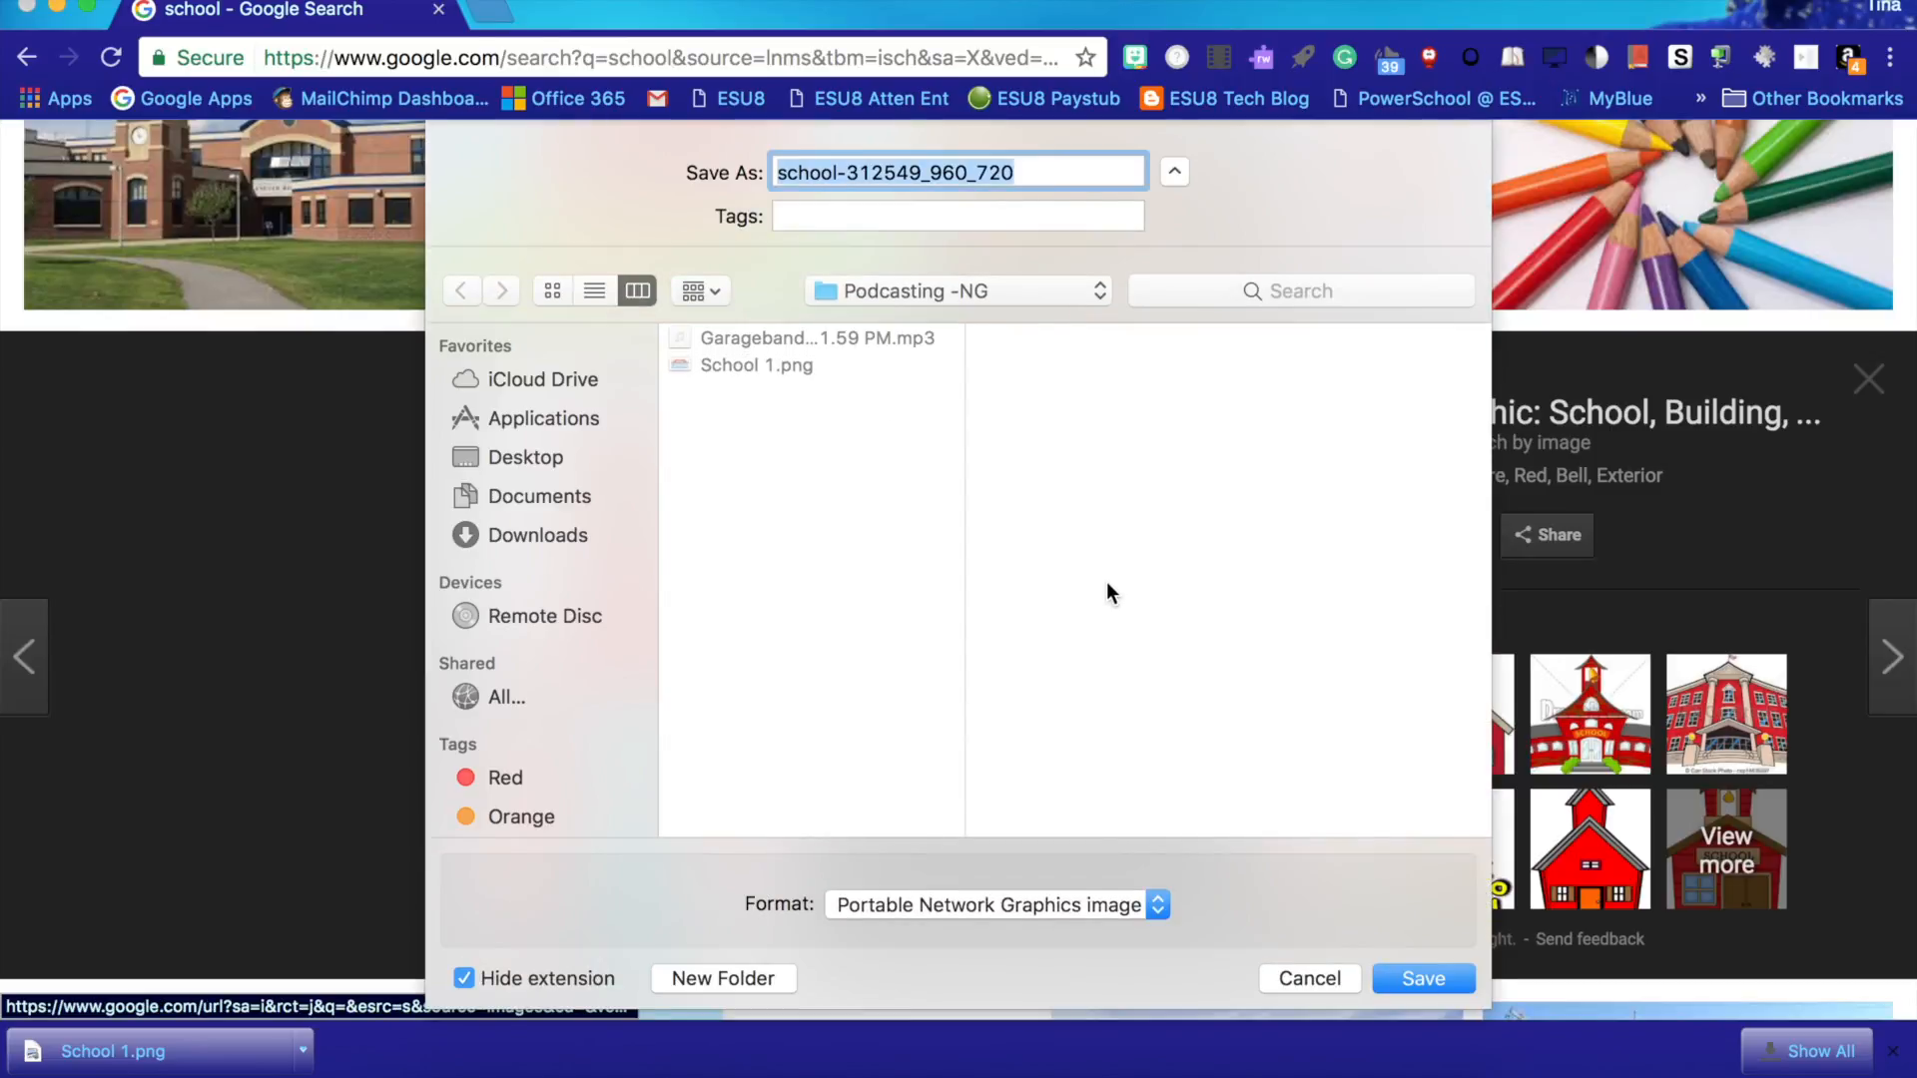
text(School 2)
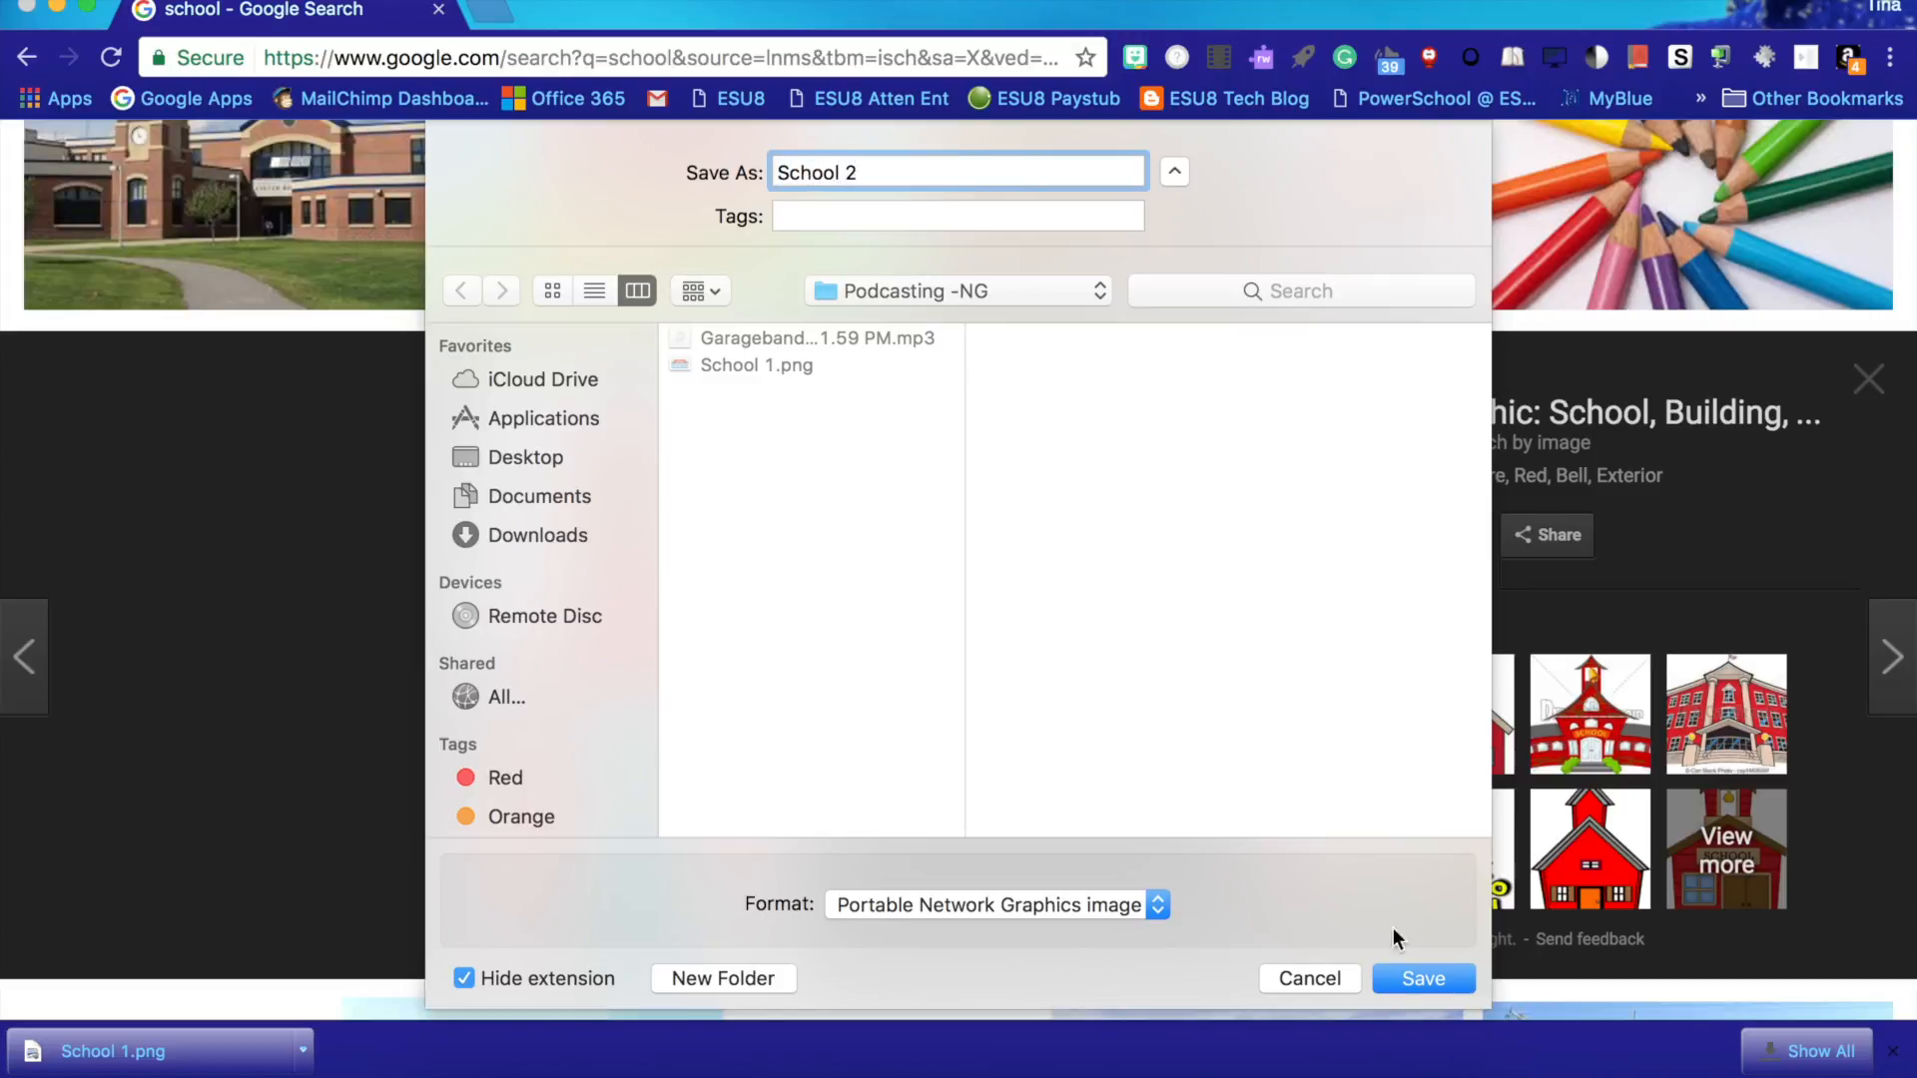
click(1397, 984)
- Finish saving School 2, then open the cartoon girl with books image and save it as School 3 in the same folder
click(1325, 236)
scroll(1123, 368, down, 3)
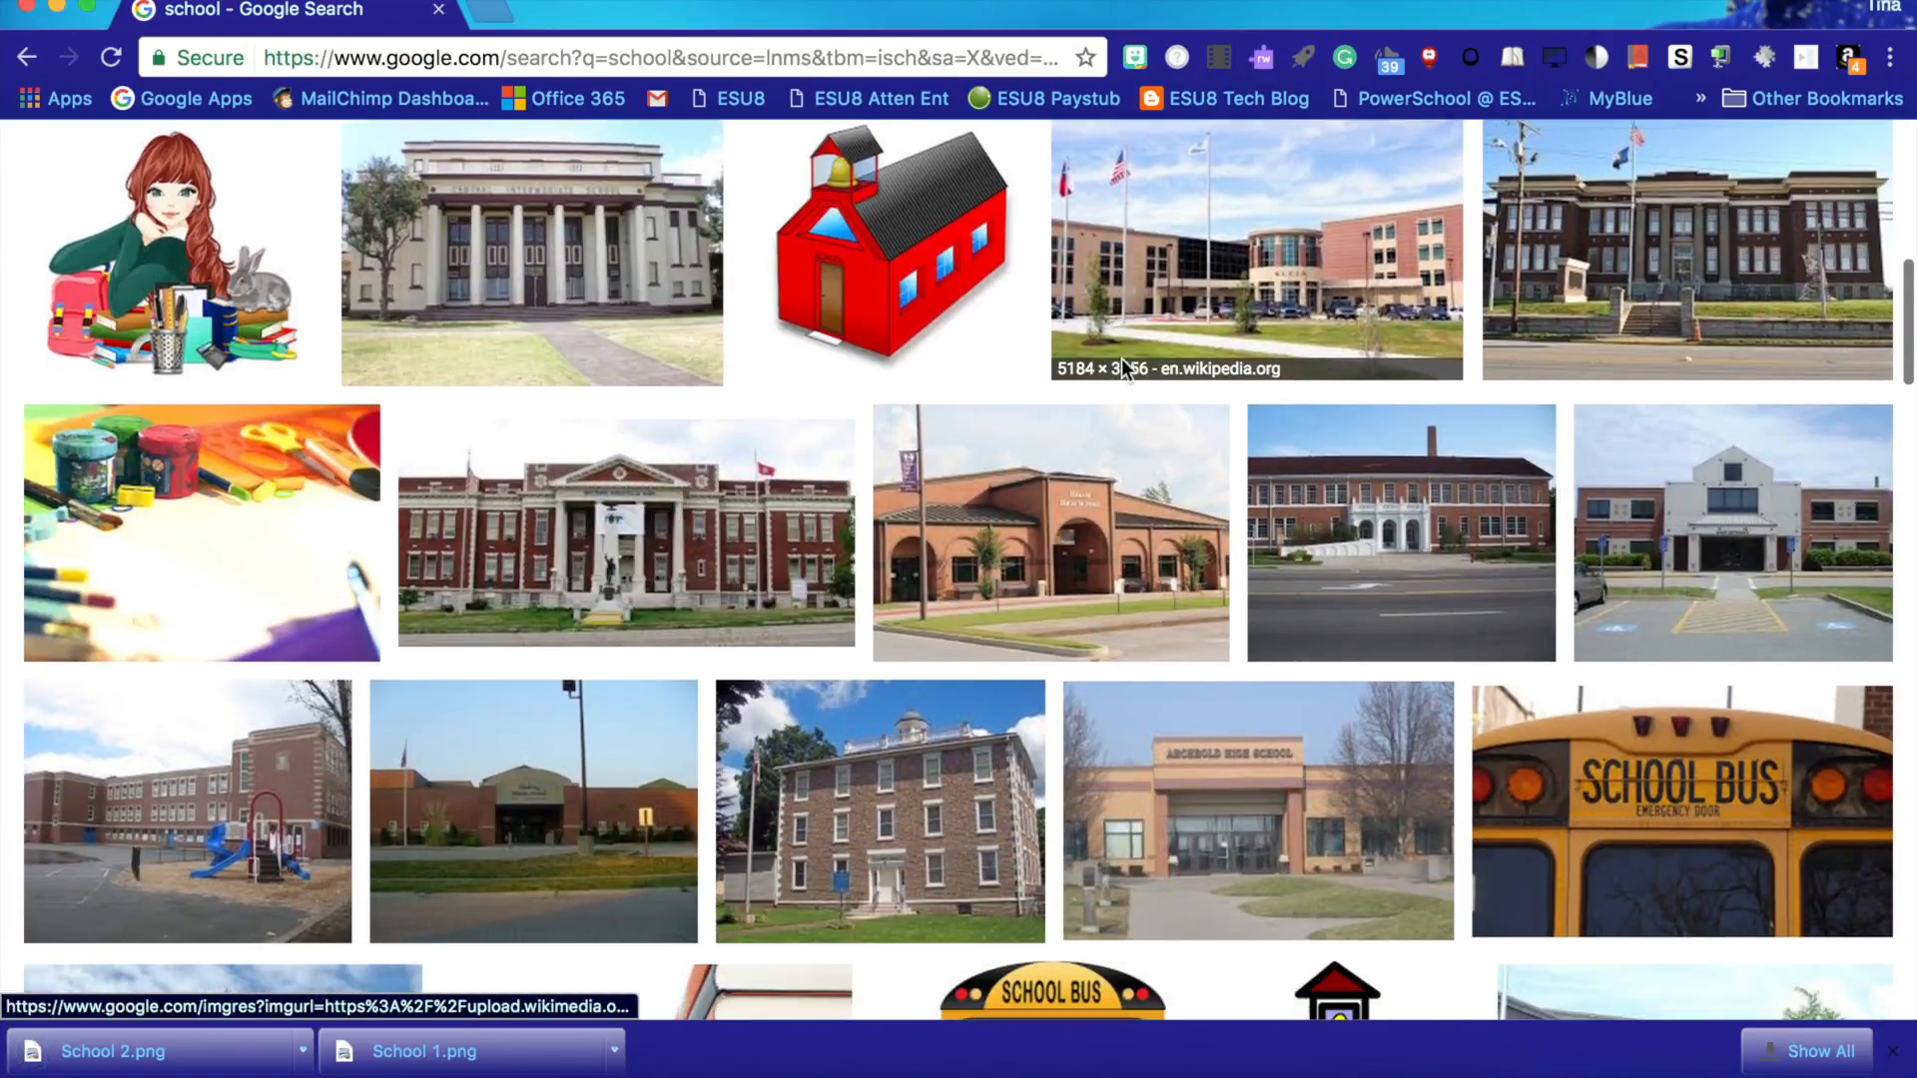
click(194, 258)
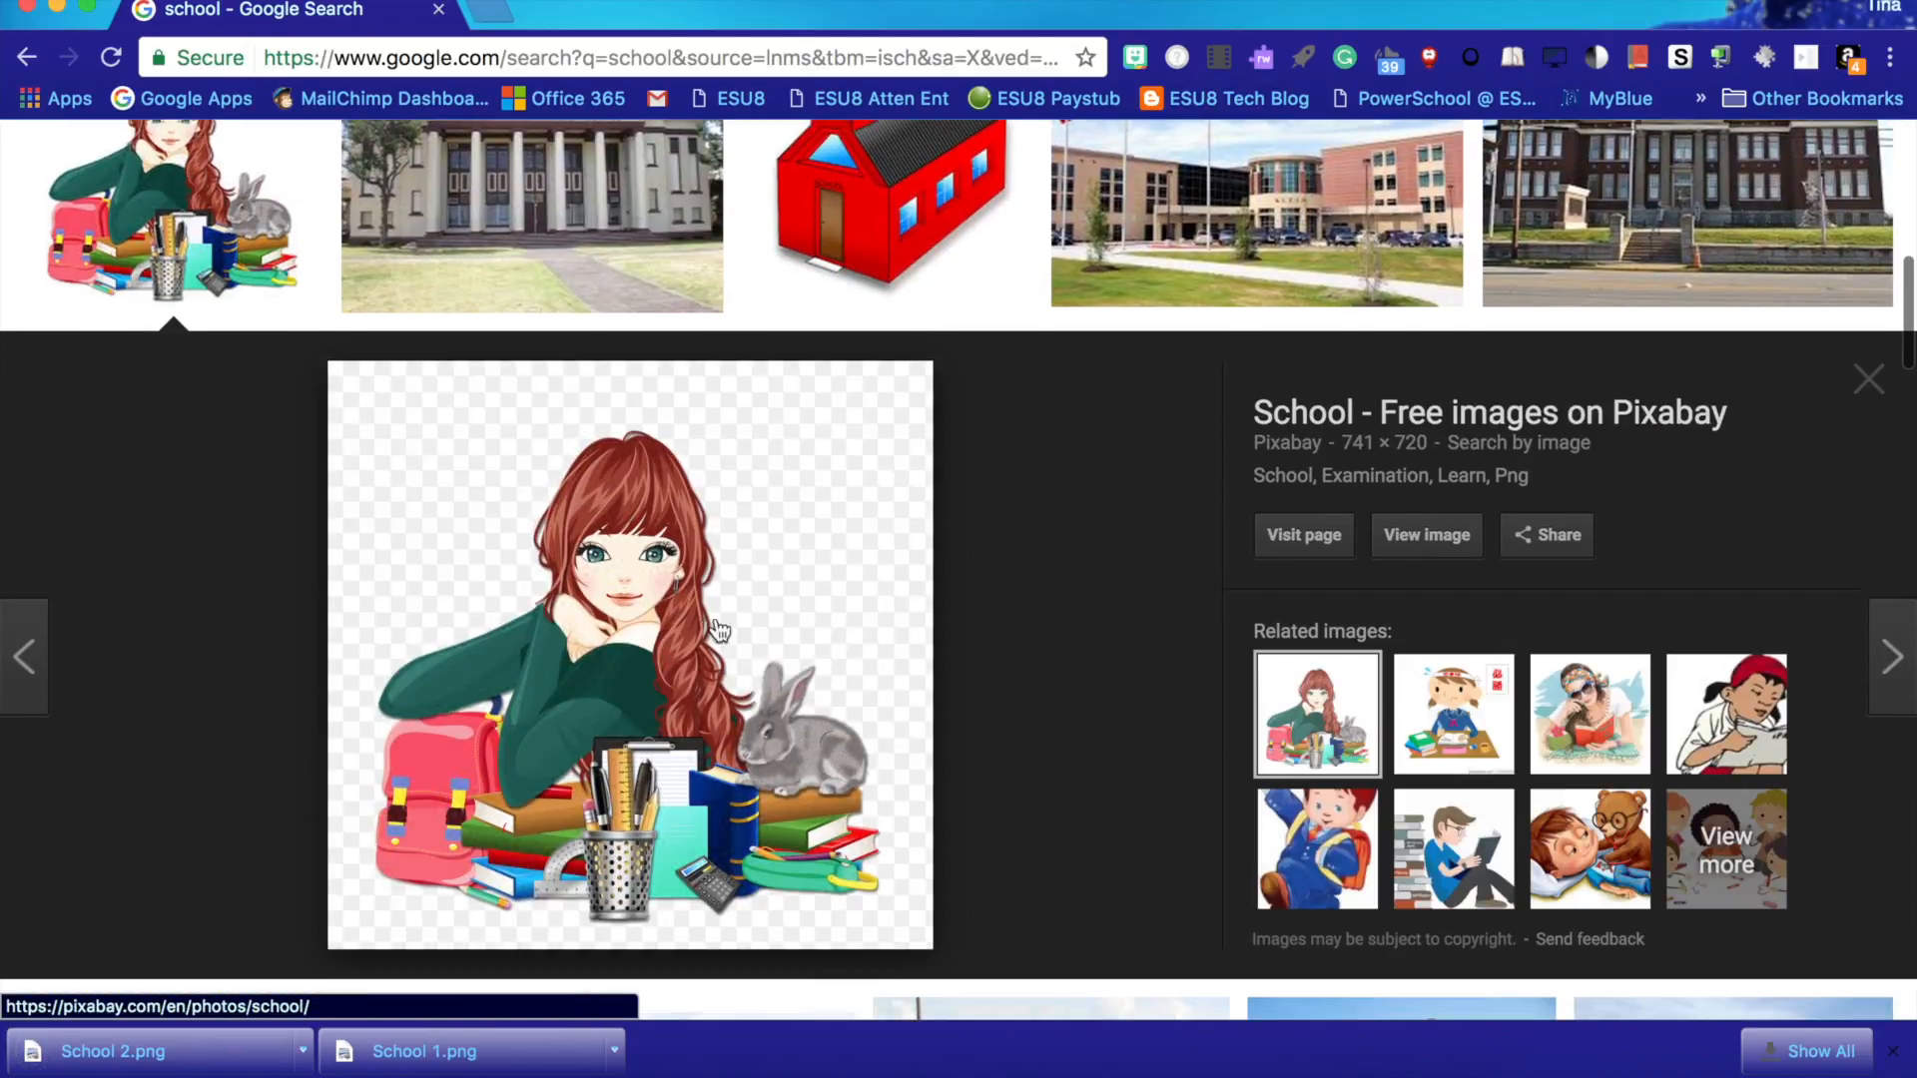
right_click(649, 636)
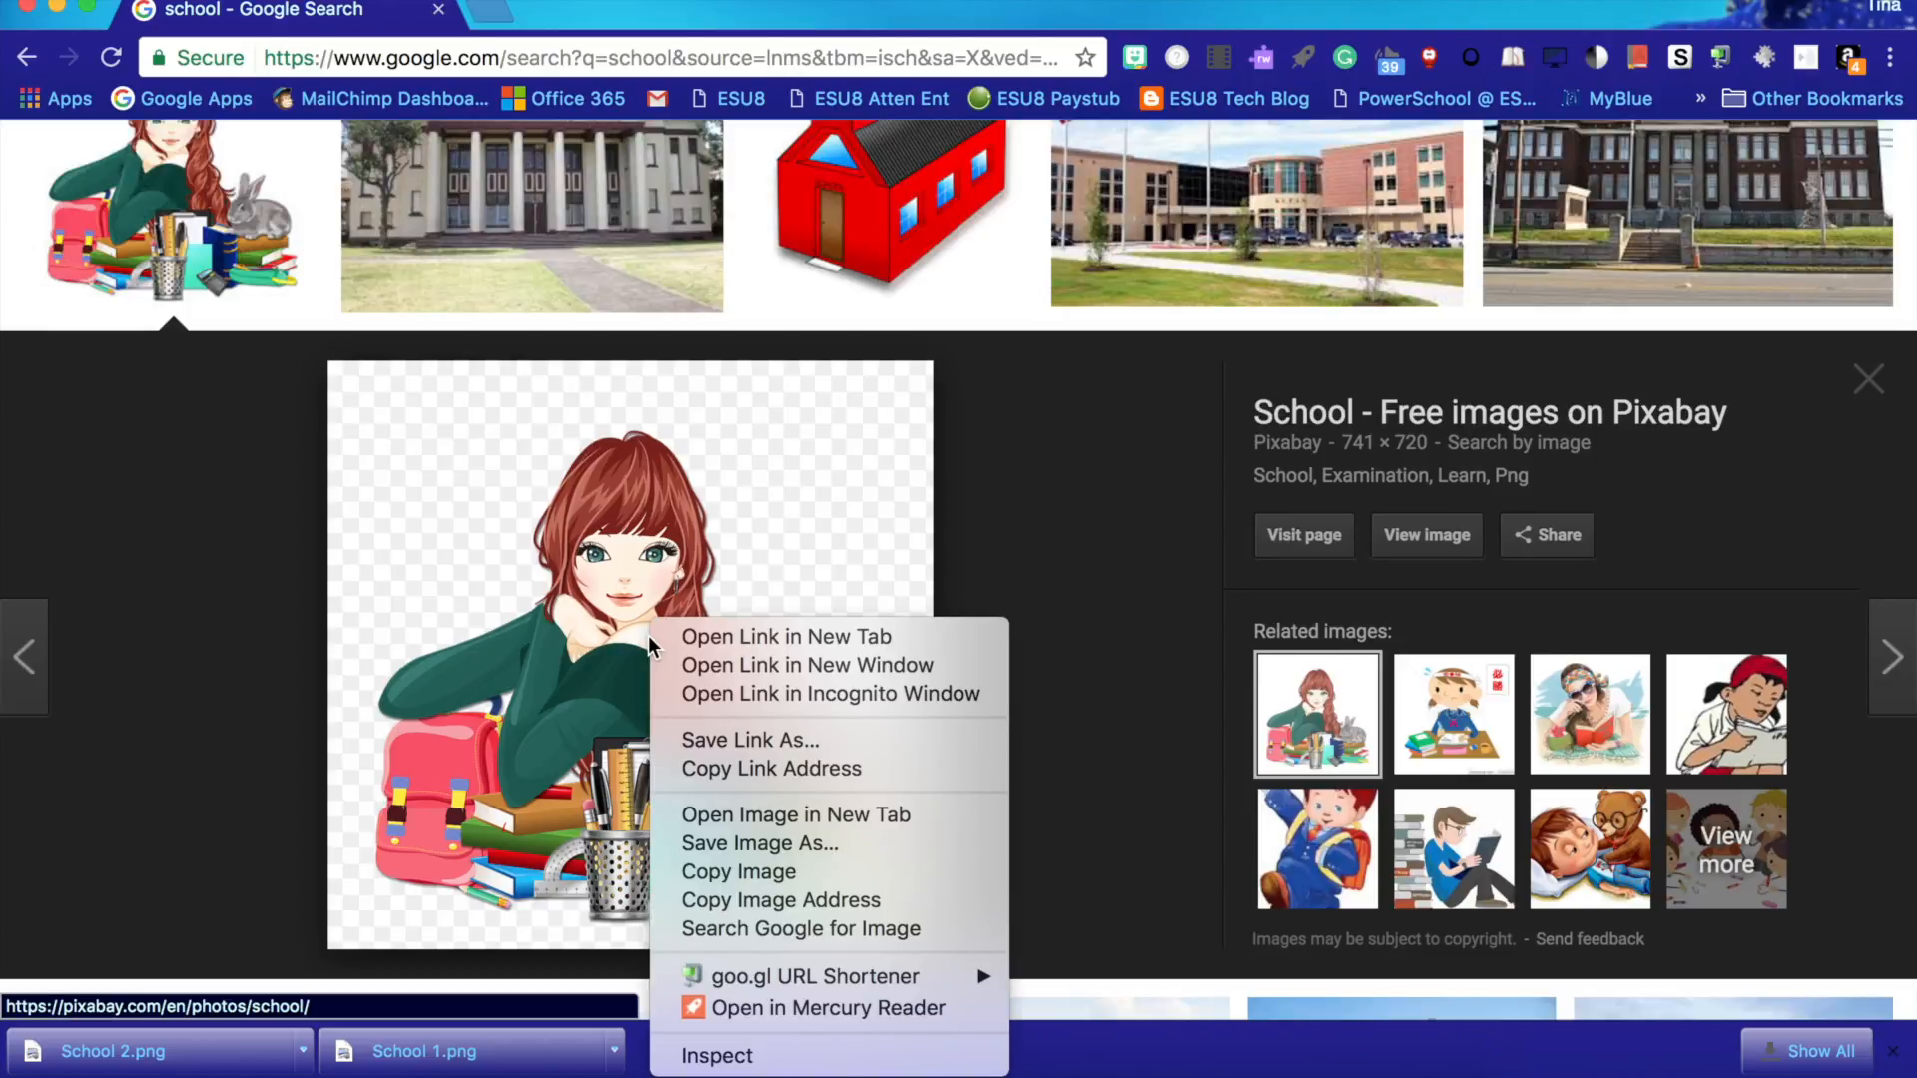
click(783, 850)
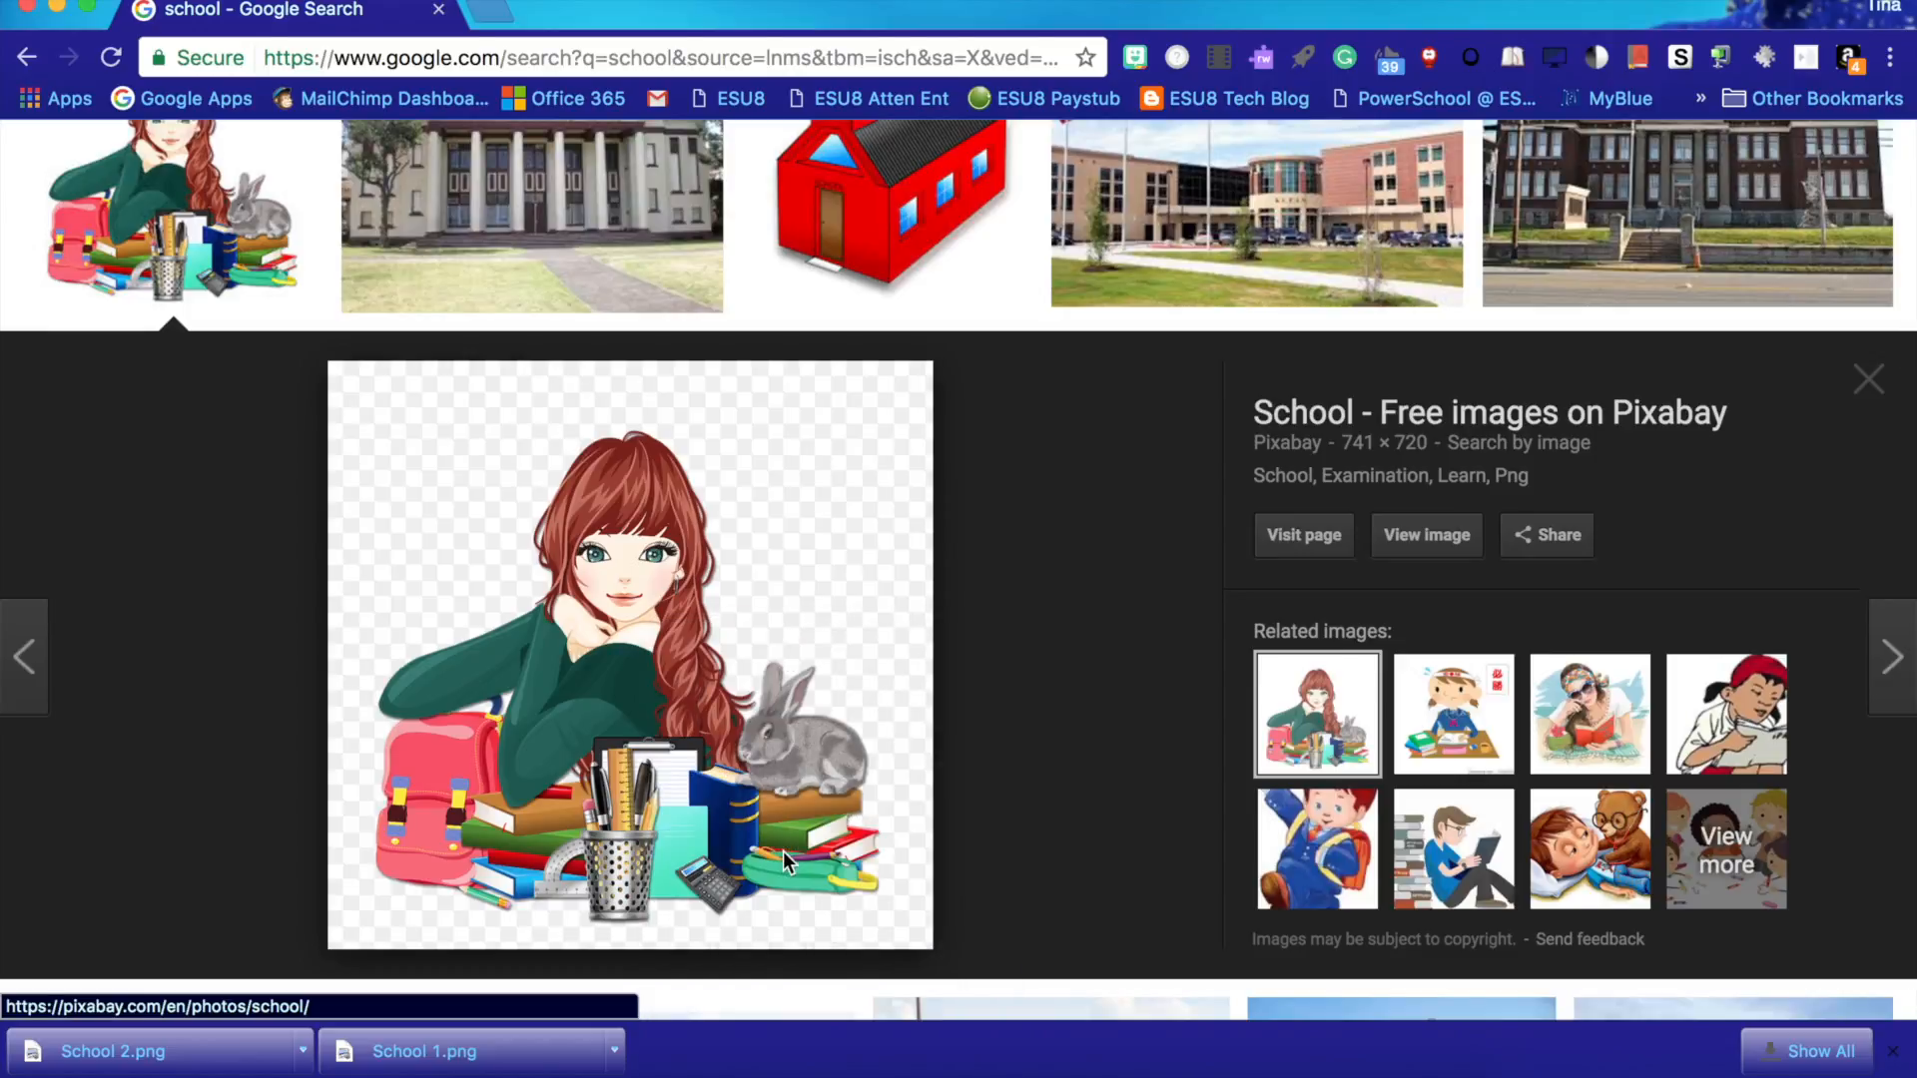
text(Scho)
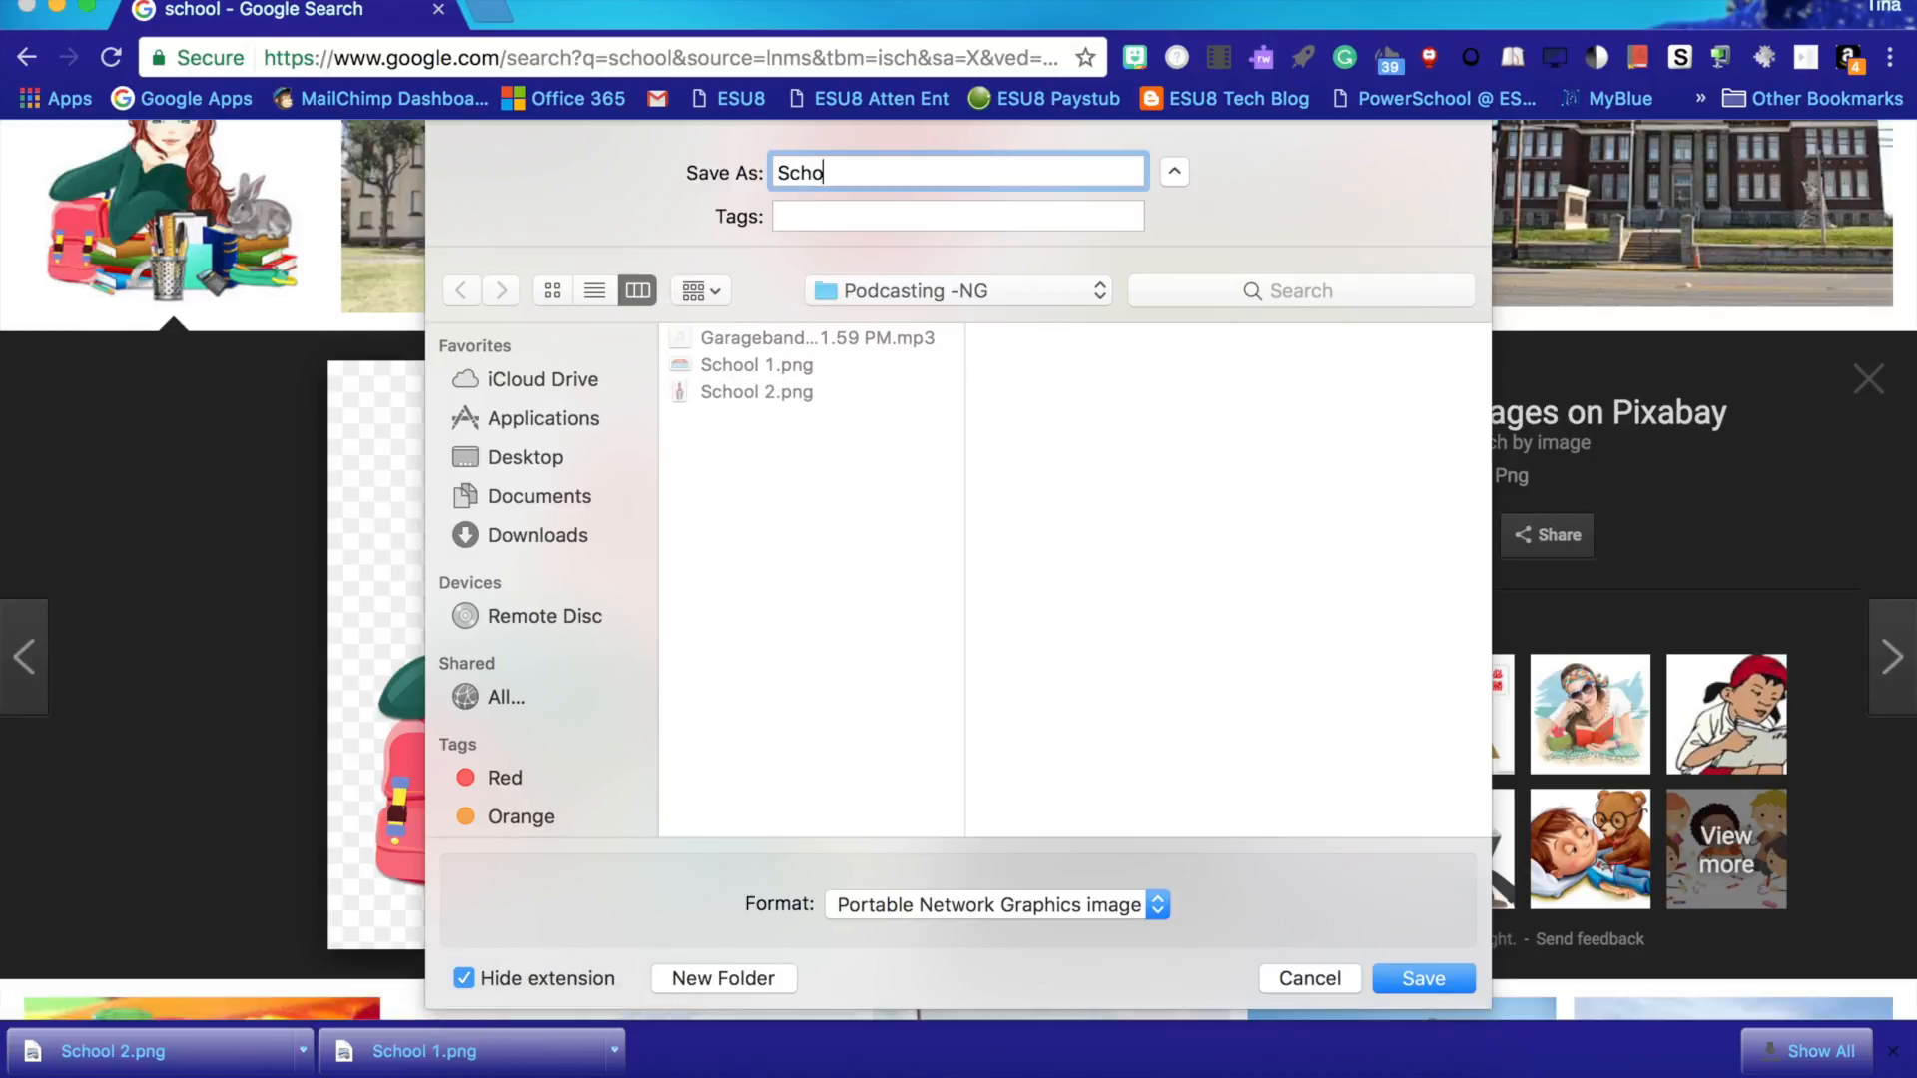
text(ol 3)
click(1418, 979)
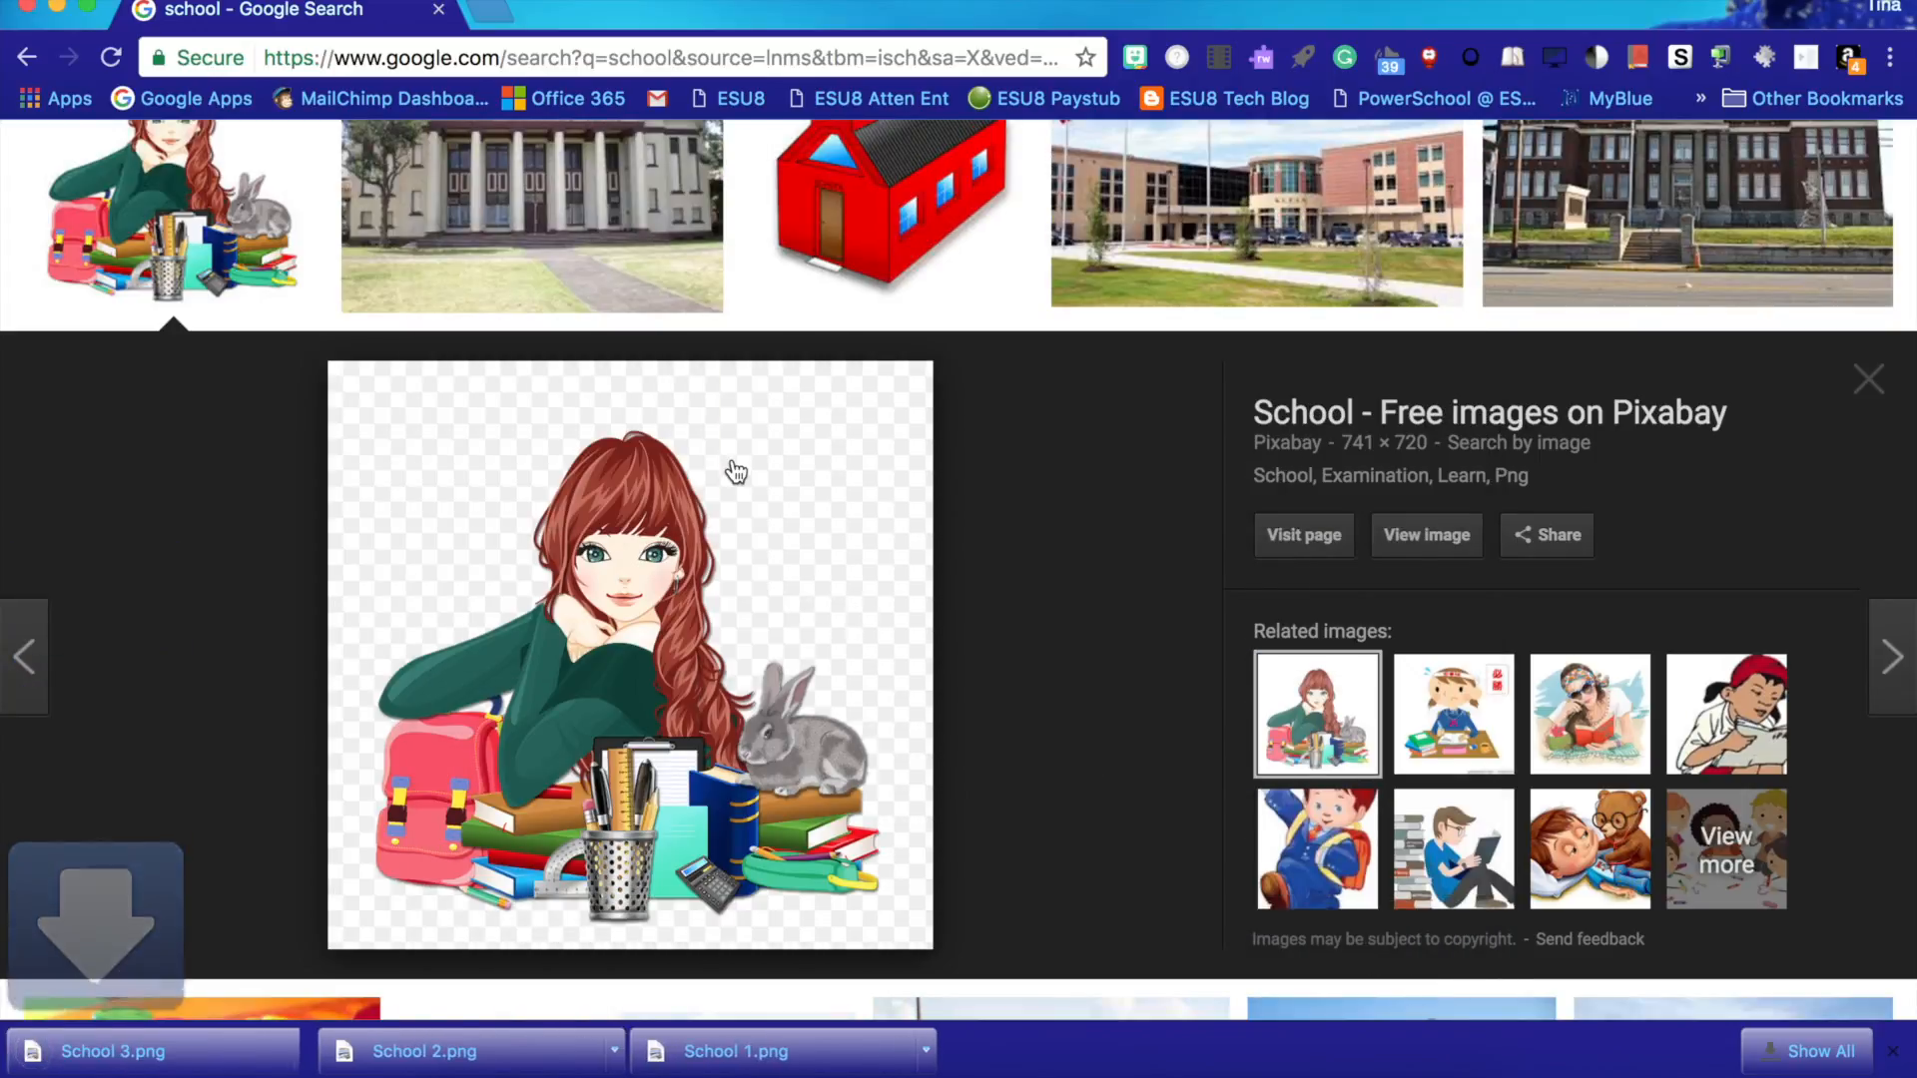
- Open the yellow school bus image and save it as School 4 in the Podcasting -NG folder
click(250, 206)
scroll(601, 566, down, 6)
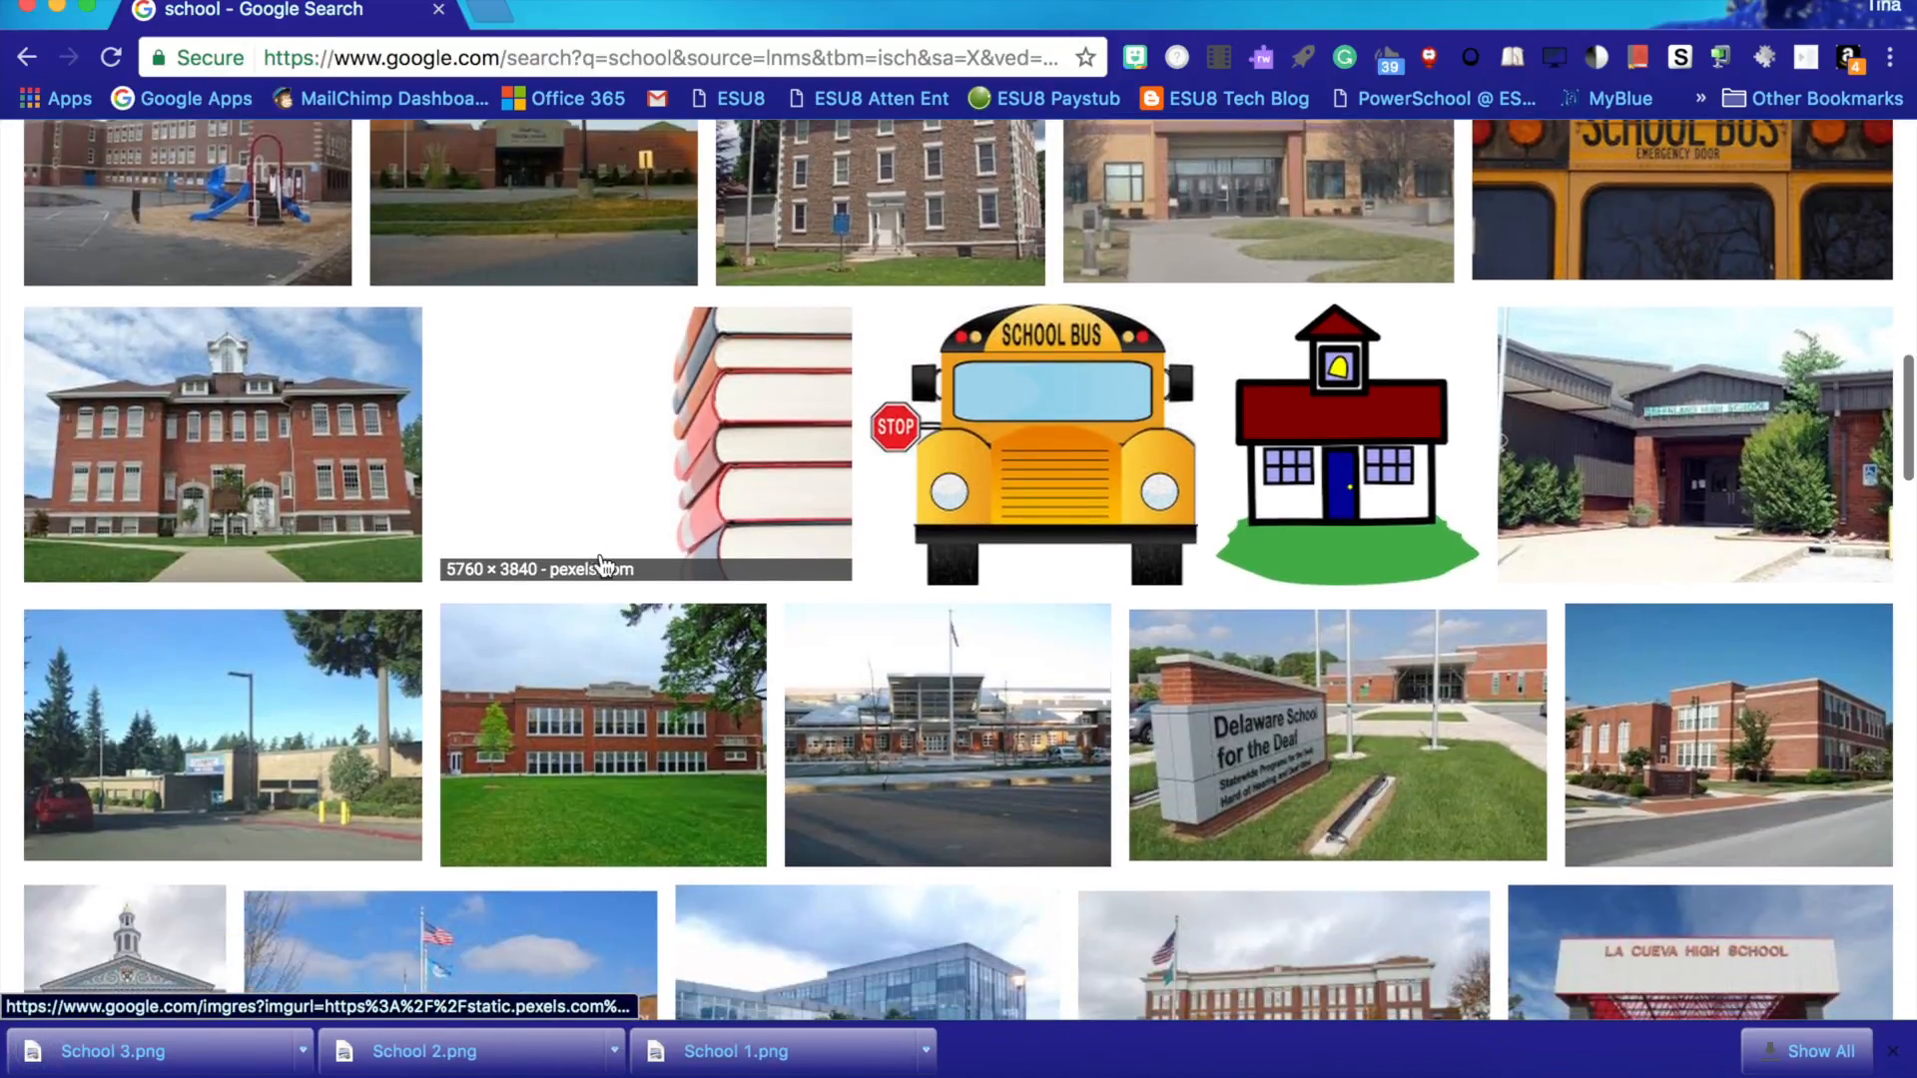
click(1073, 459)
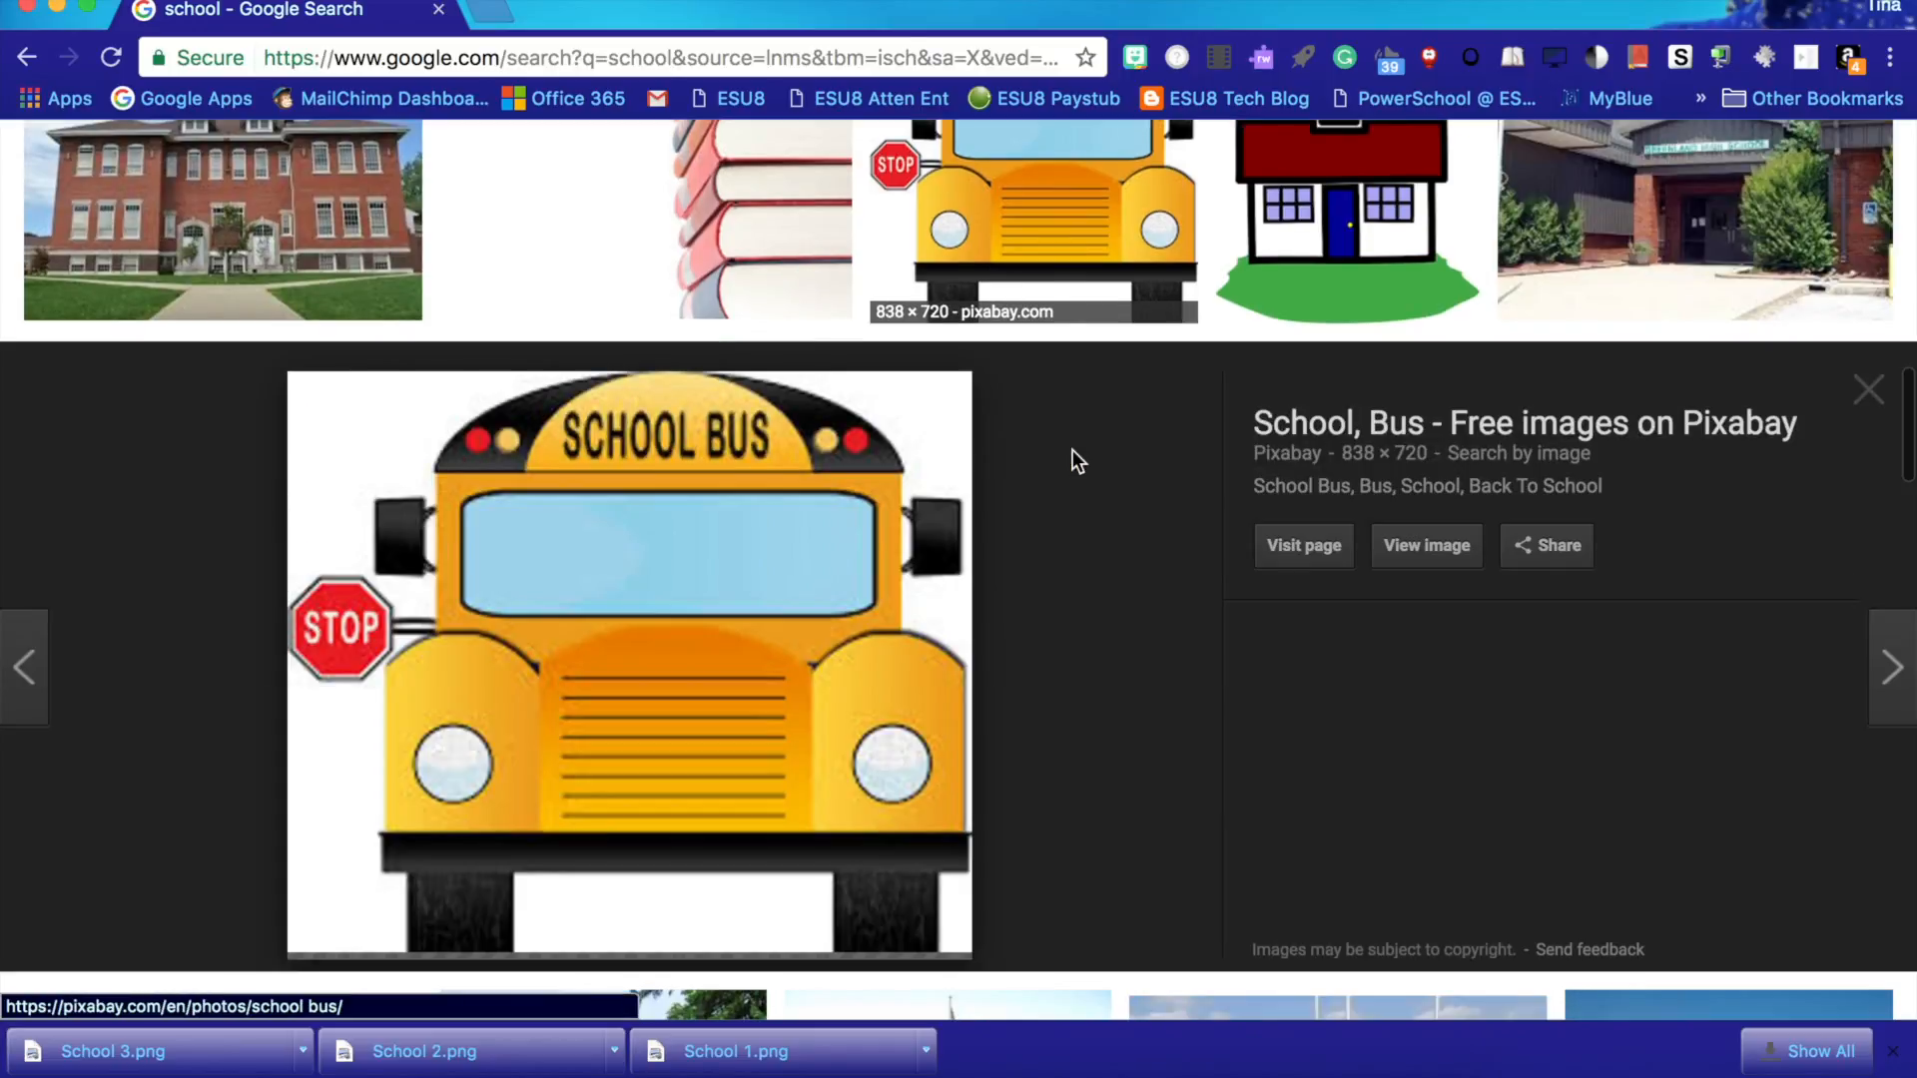
right_click(669, 627)
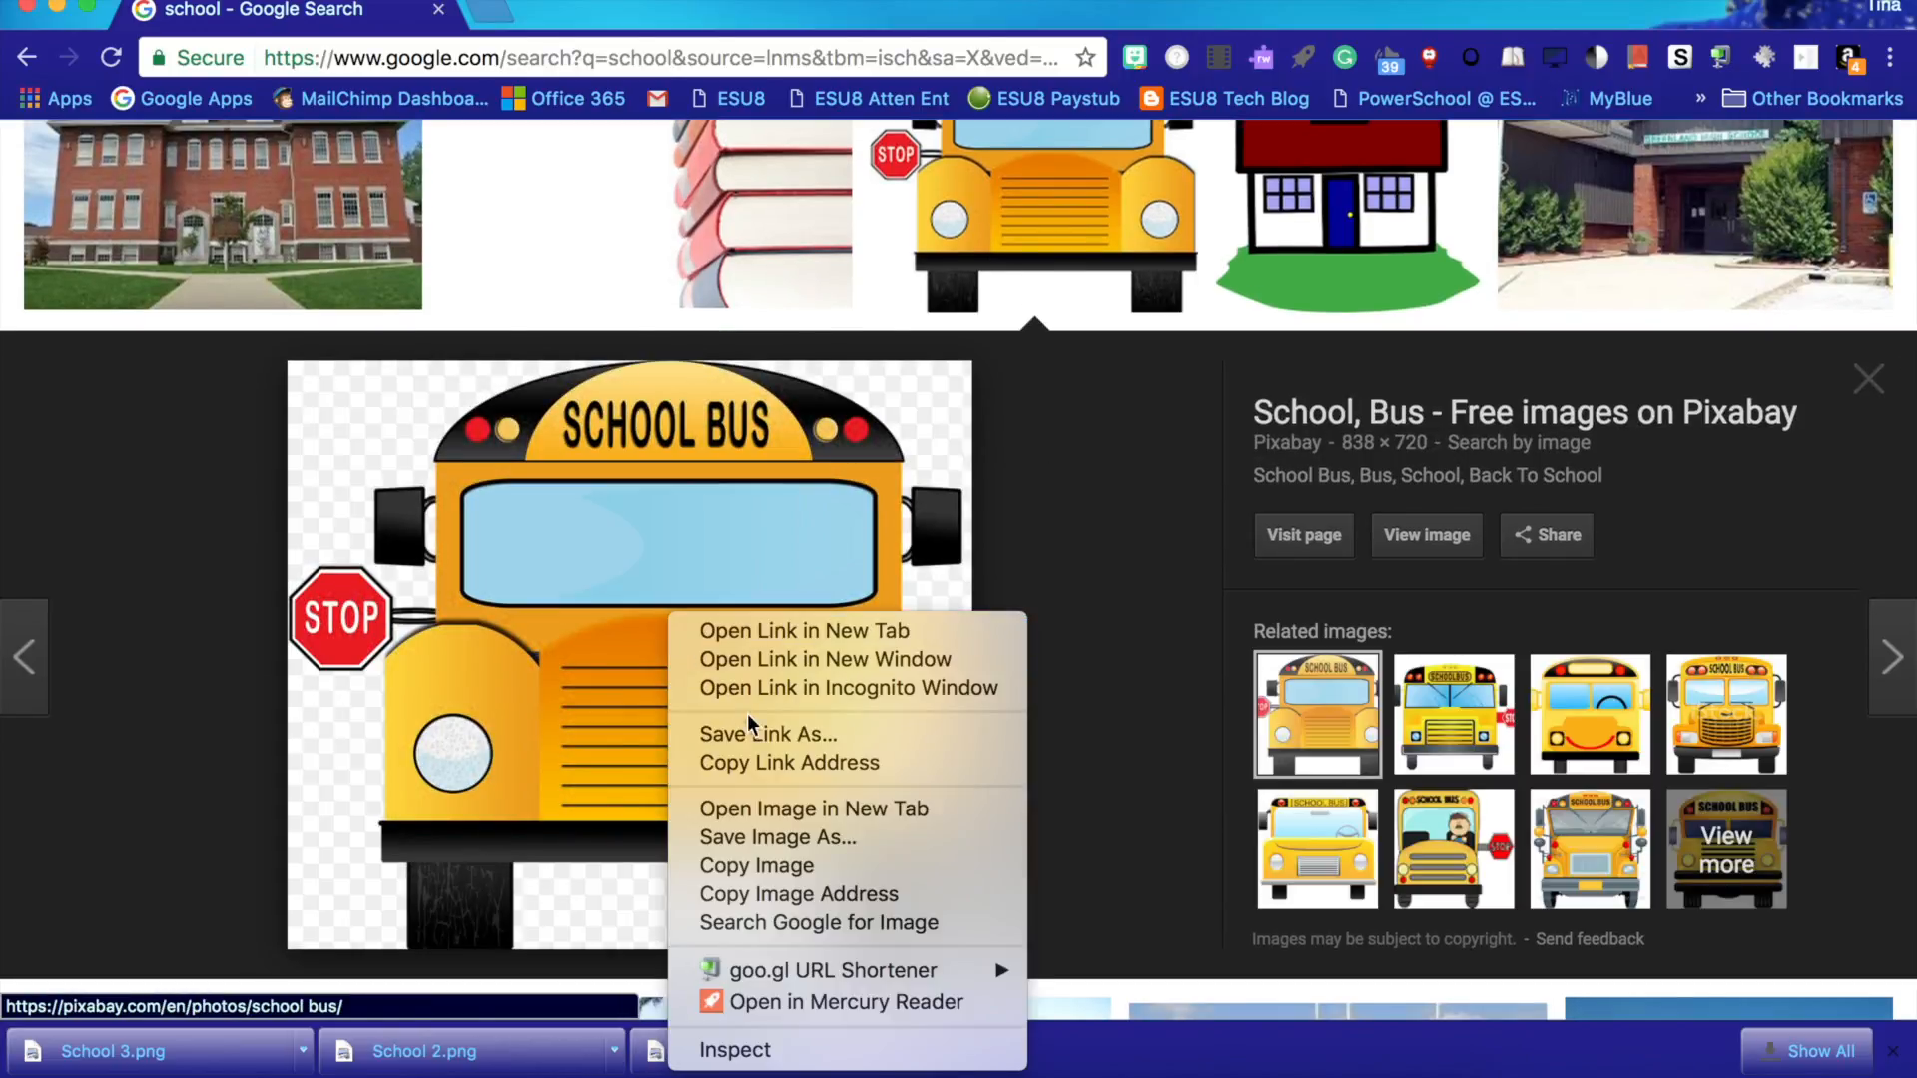
click(765, 847)
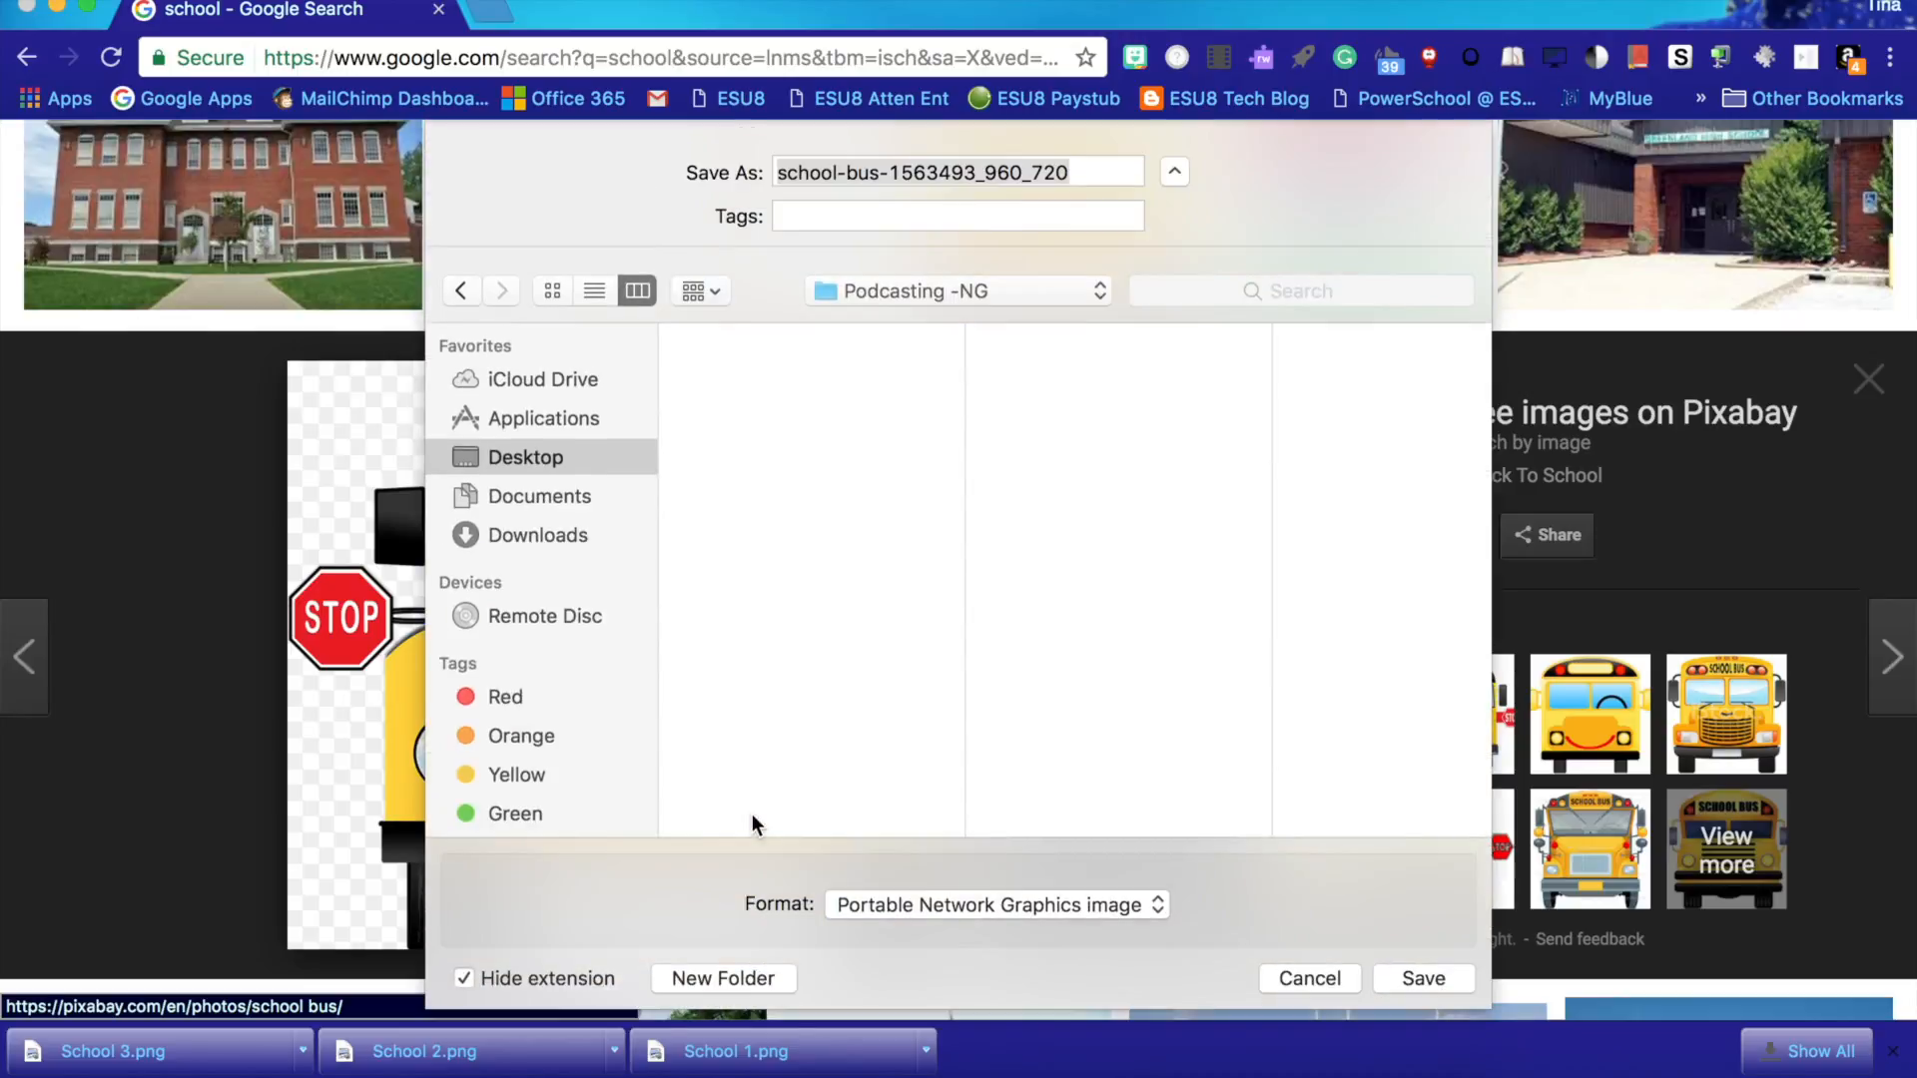
text(School )
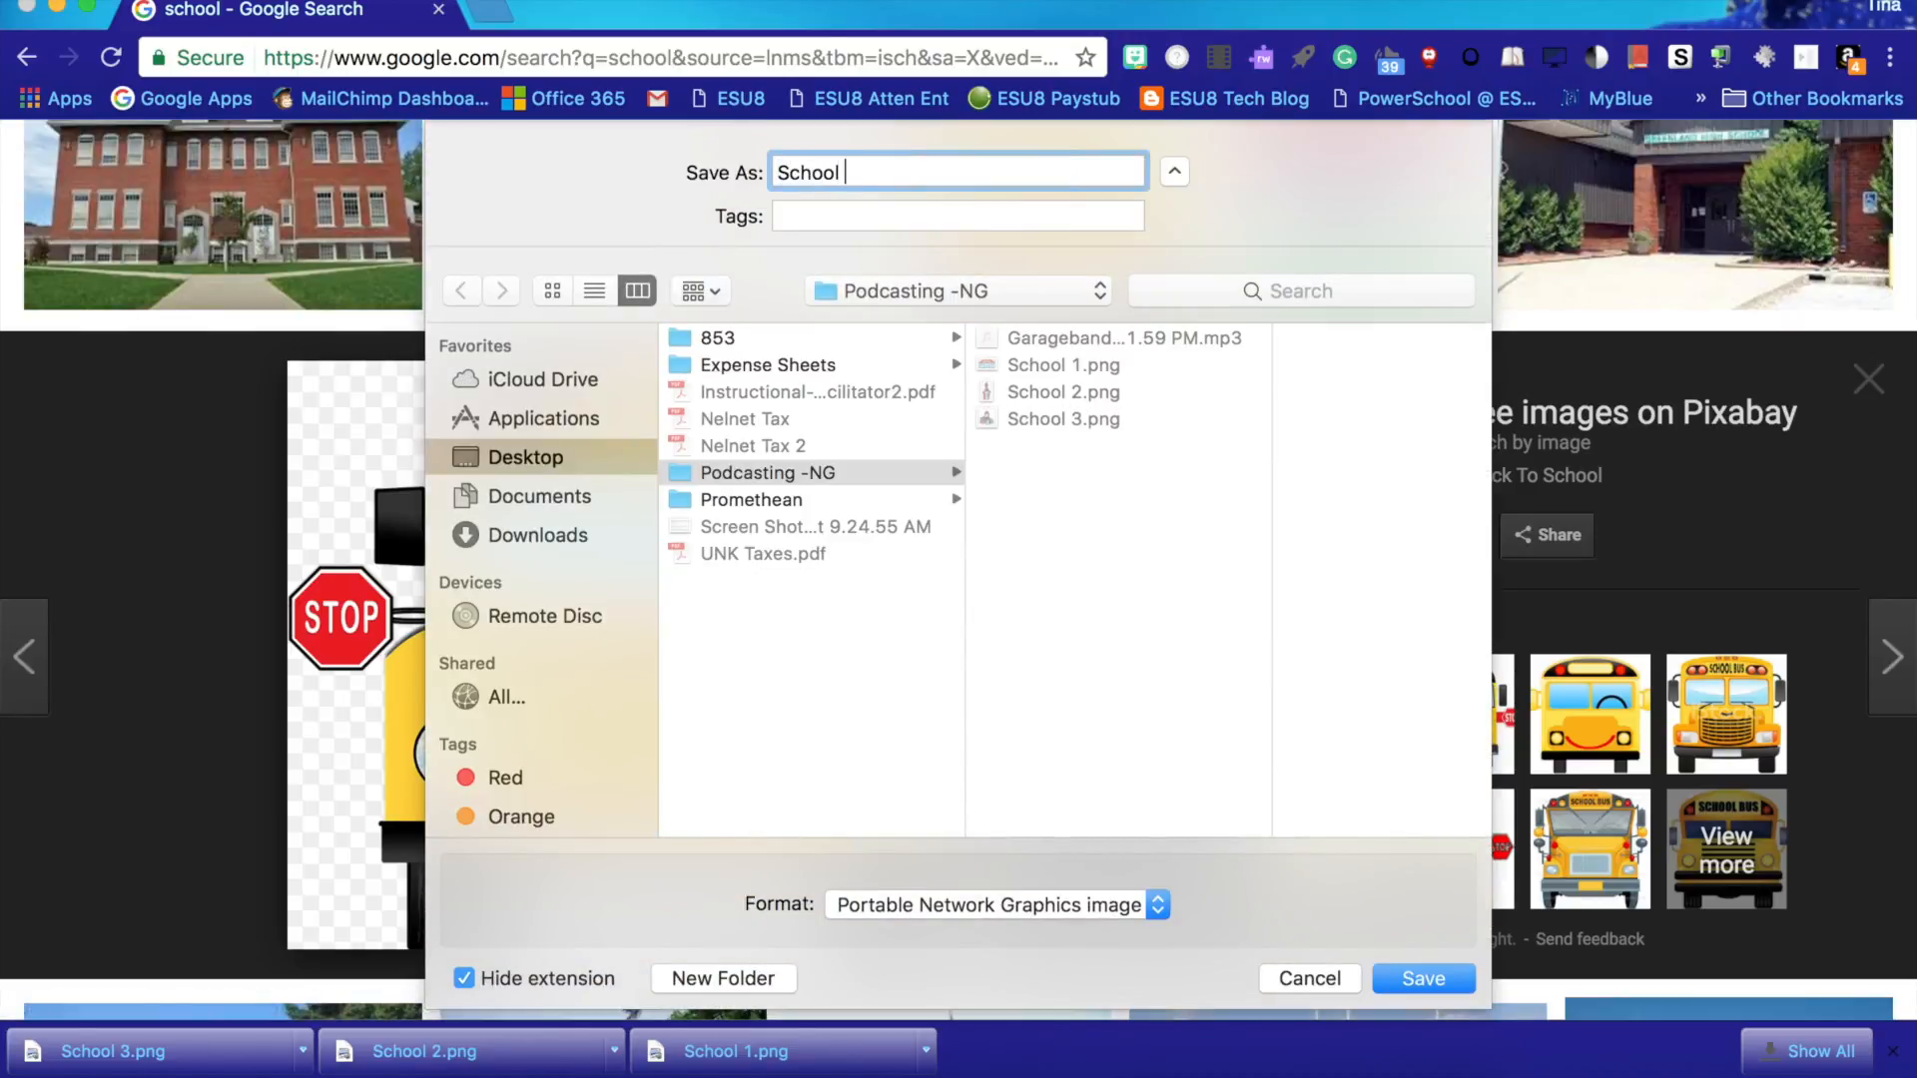
text(4)
click(1425, 979)
- Find the orange ABC chalkboard cartoon further down the results and save it as School 5
click(984, 246)
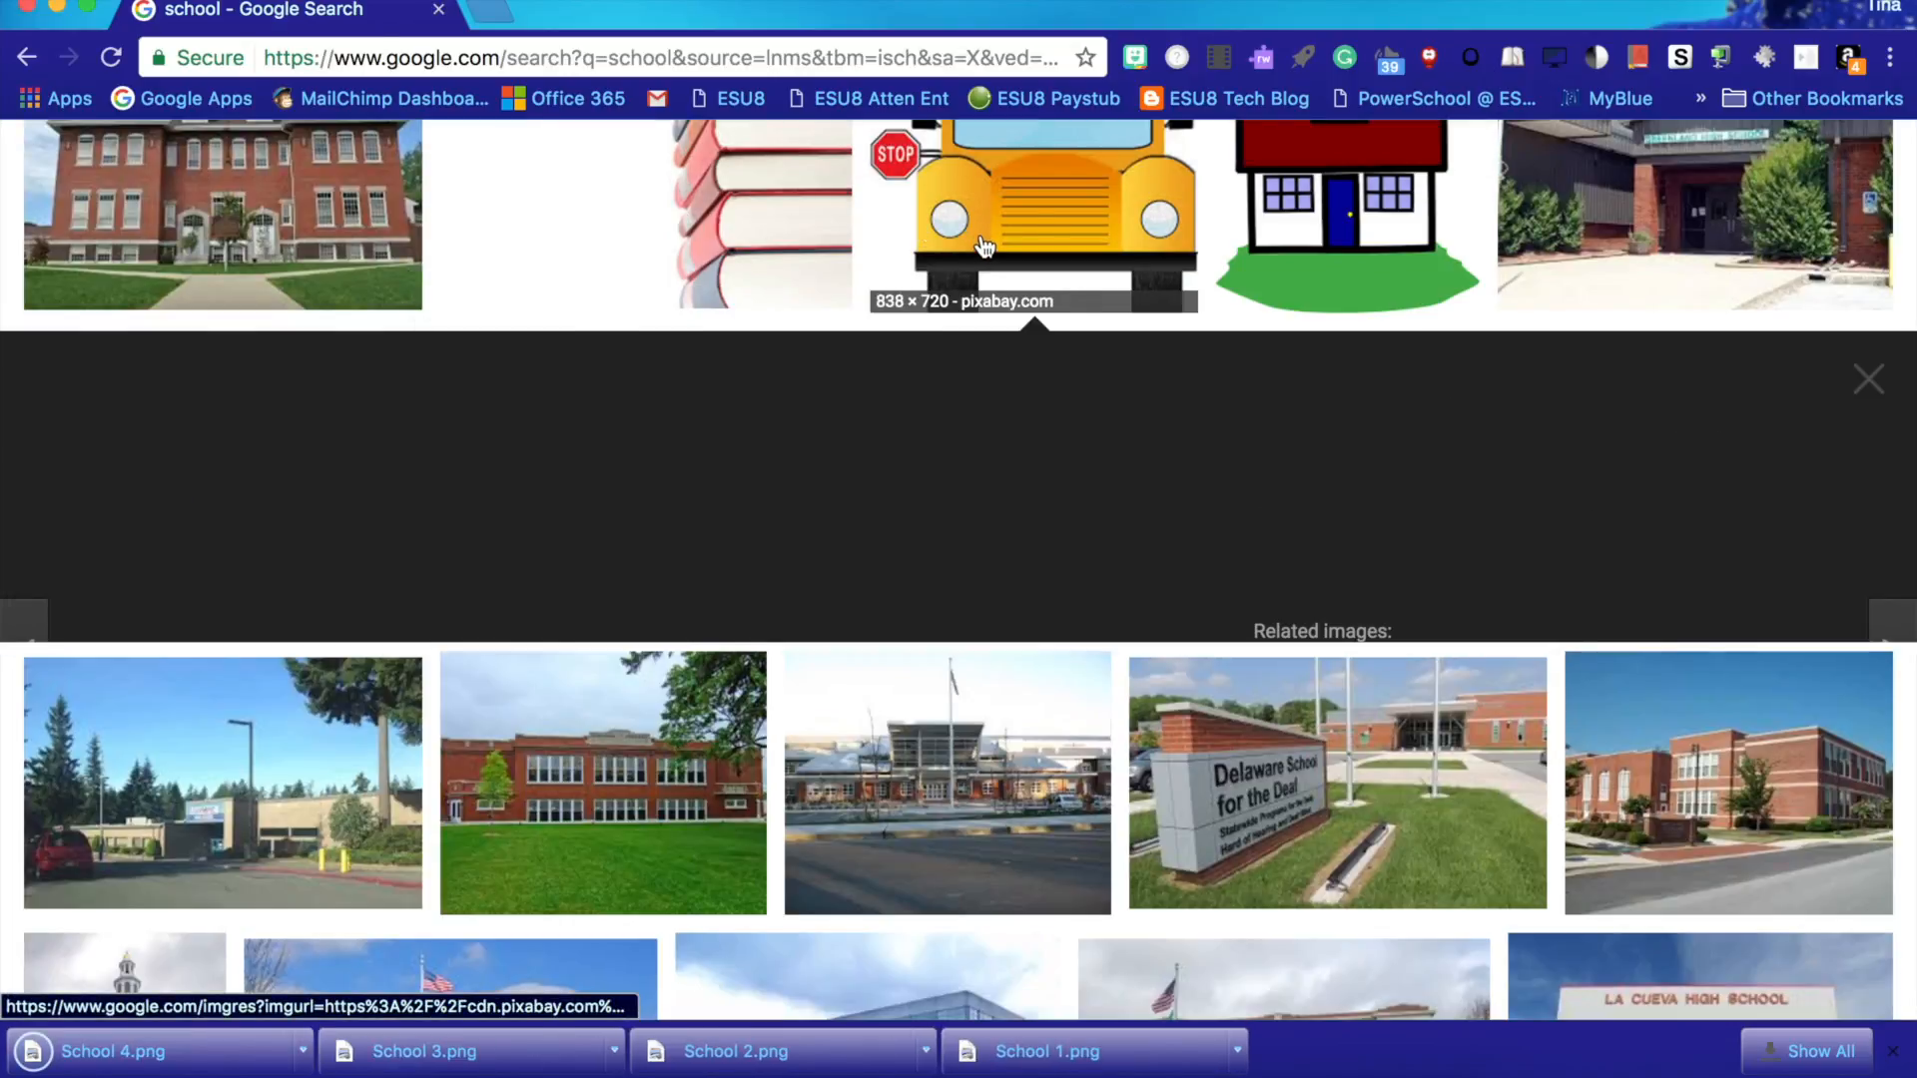
scroll(984, 247, down, 3)
scroll(985, 247, down, 15)
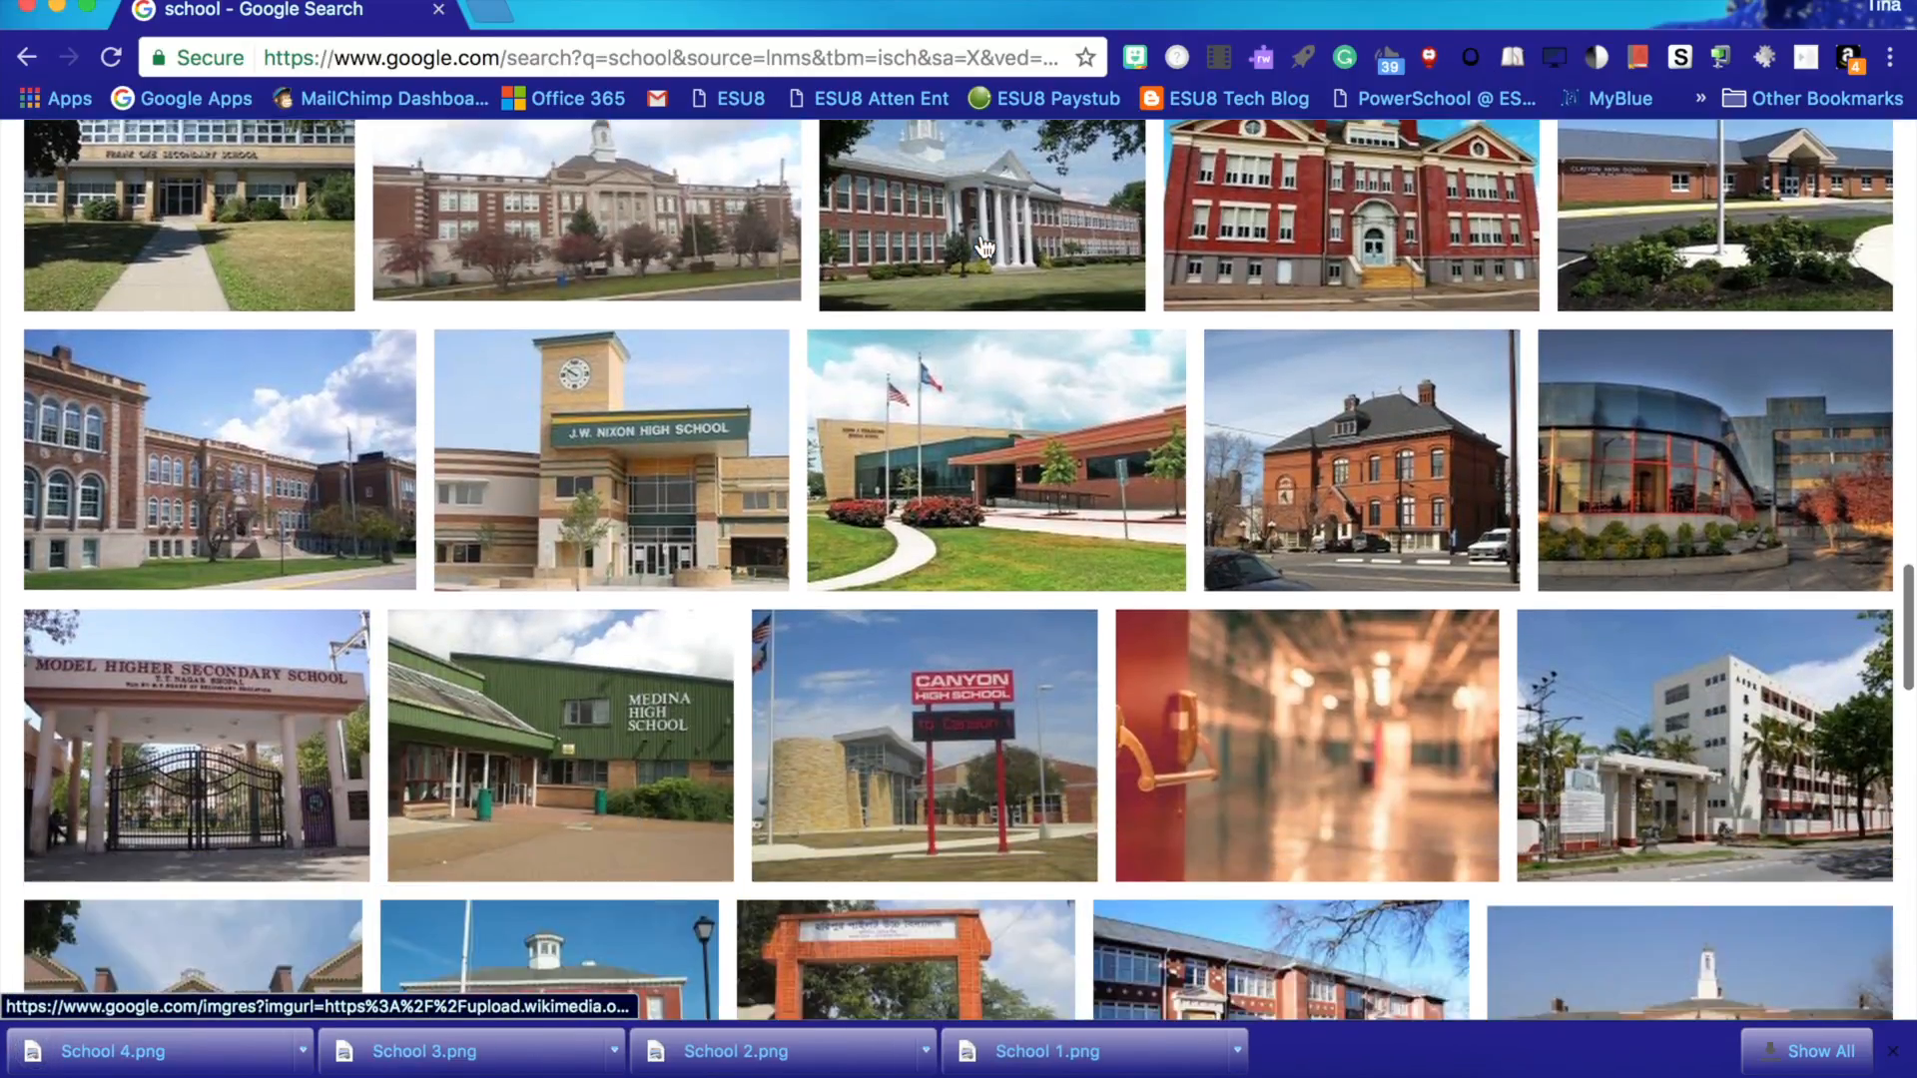
scroll(984, 246, down, 15)
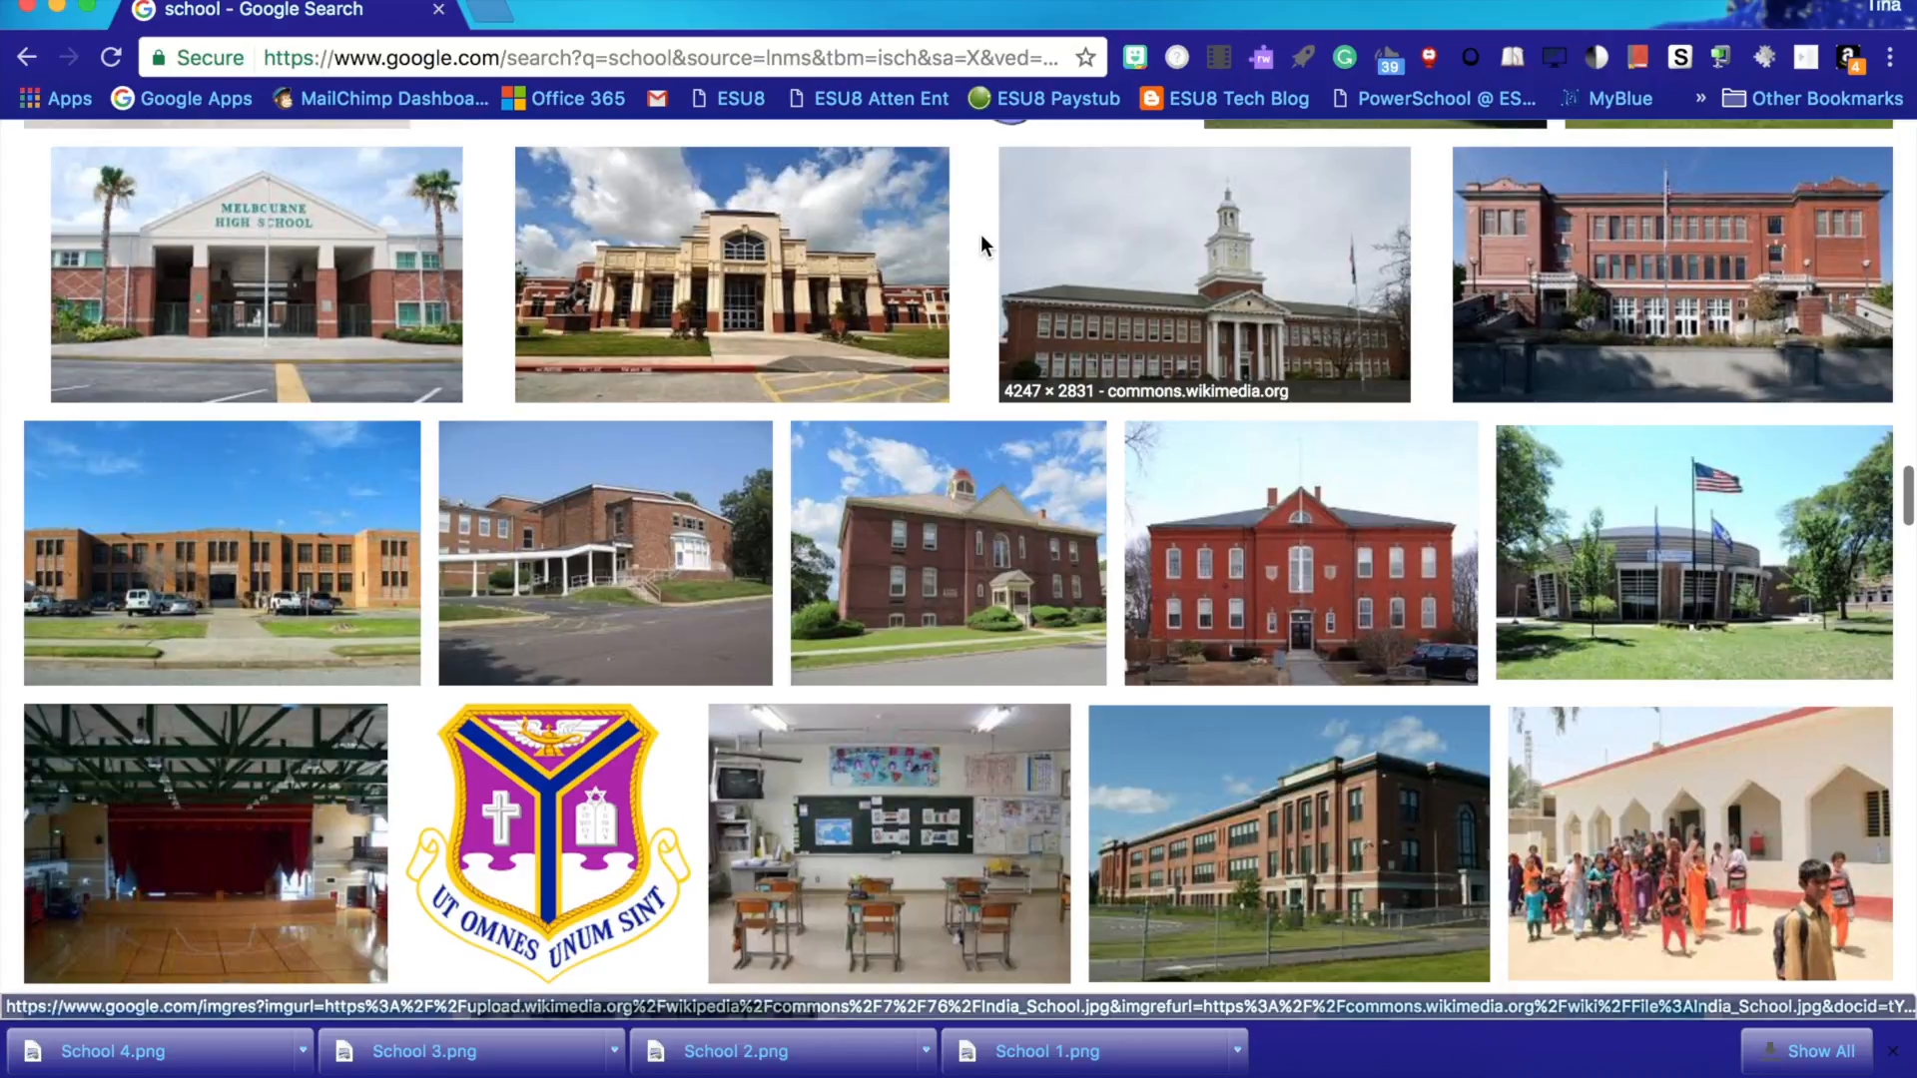
scroll(982, 243, down, 5)
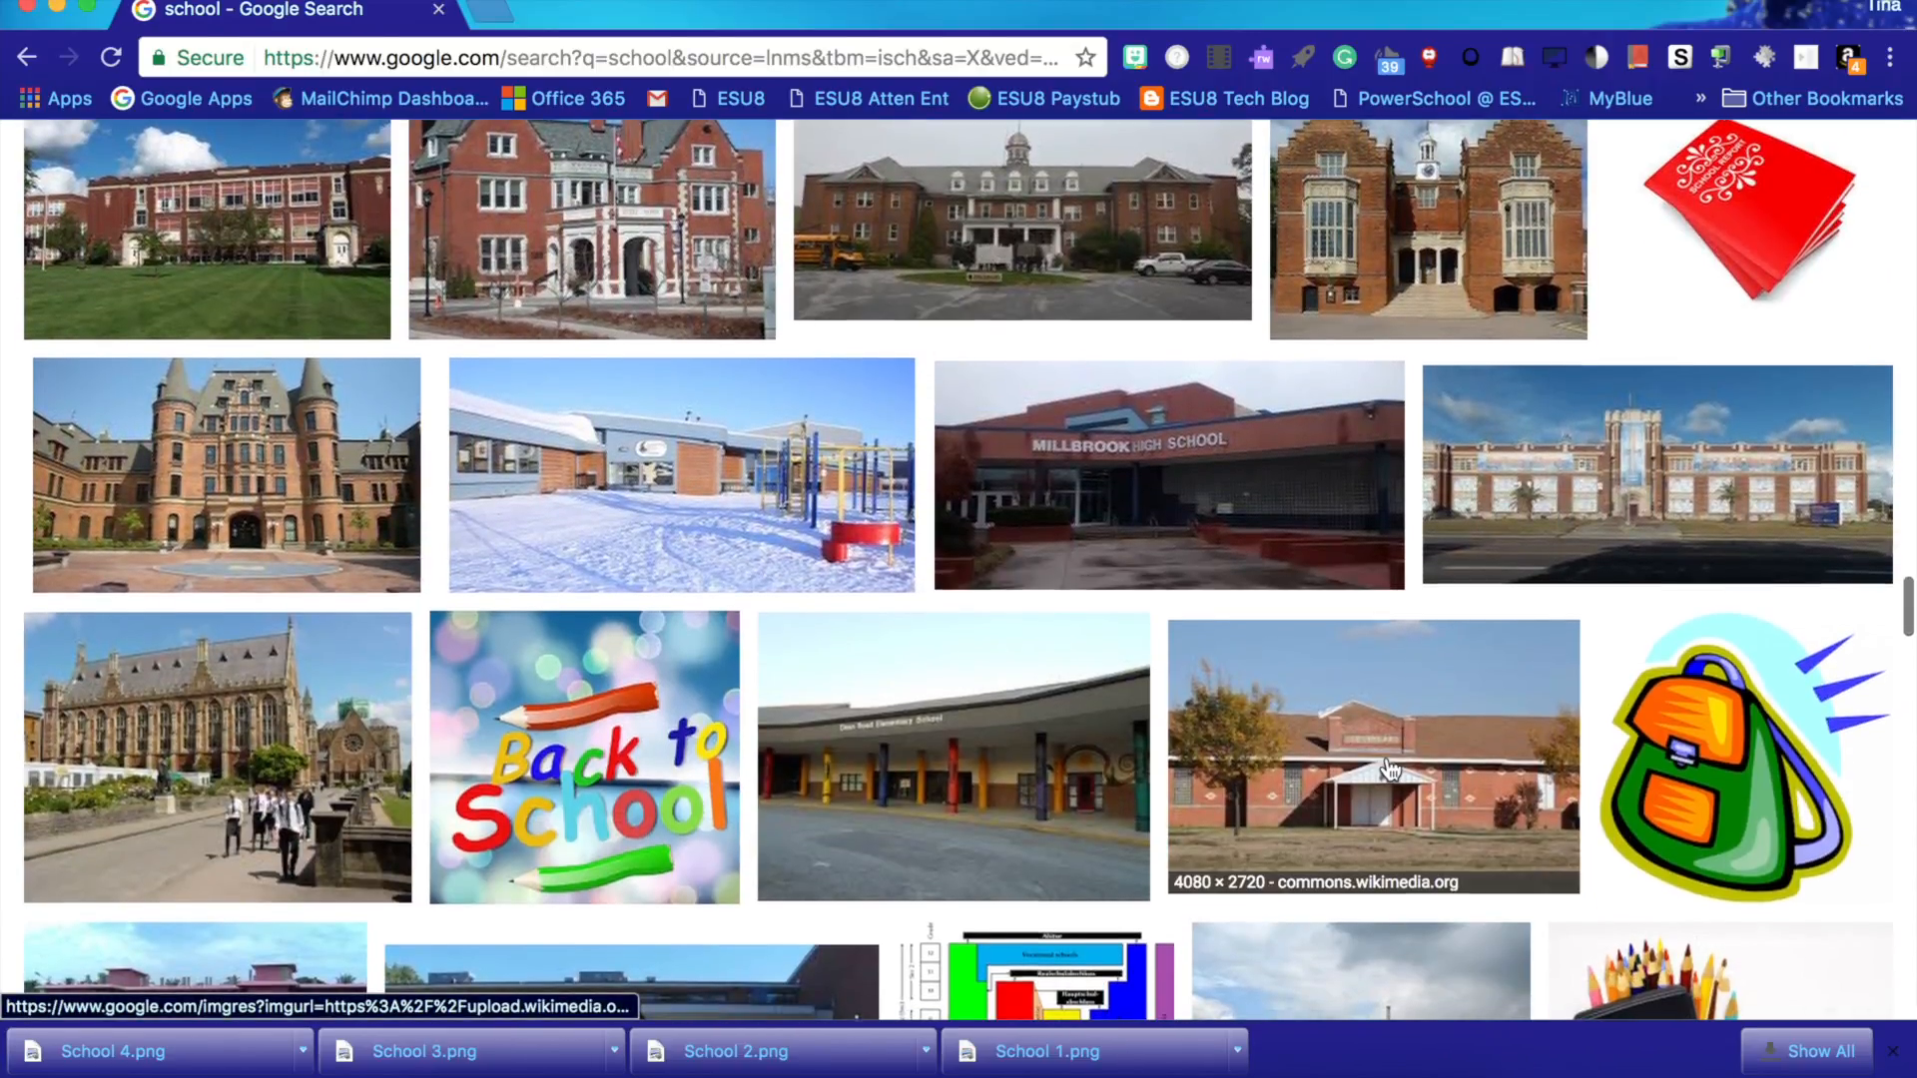
scroll(1391, 769, down, 3)
scroll(1387, 769, up, 6)
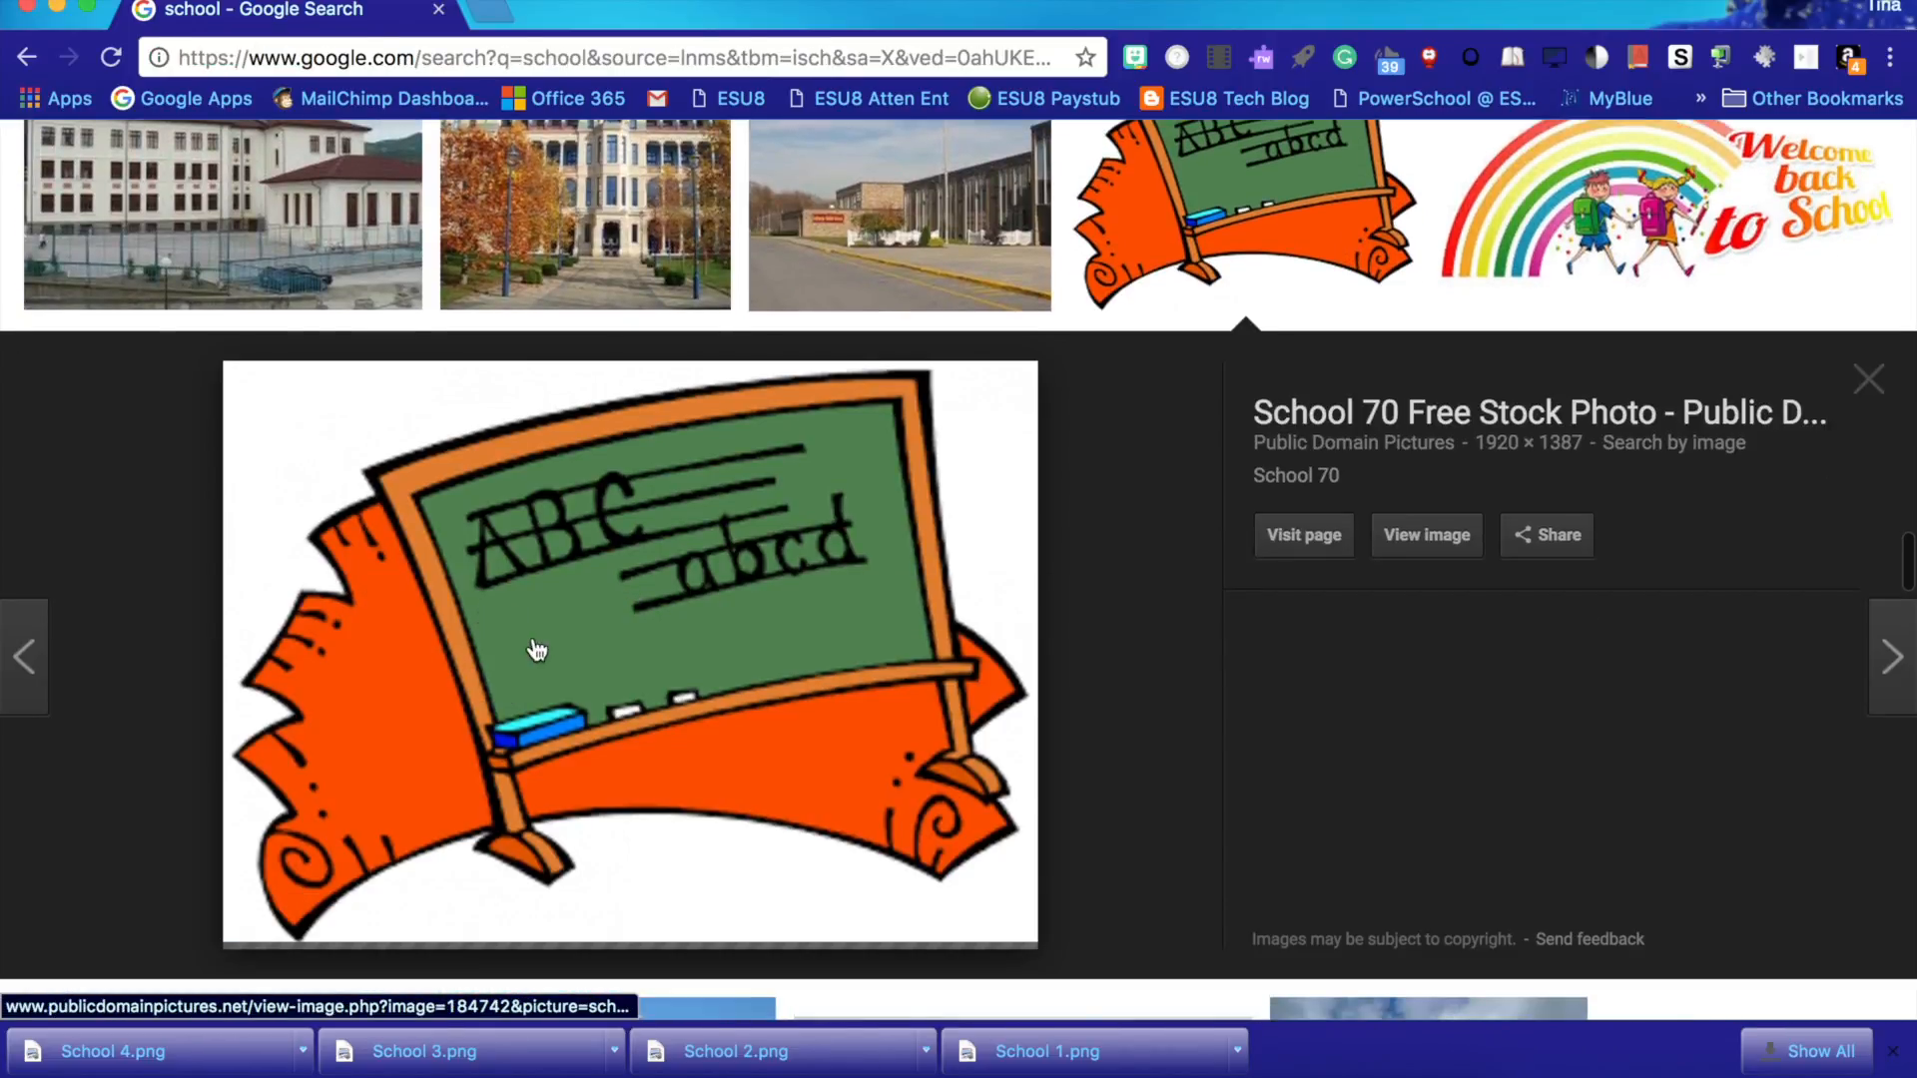
right_click(536, 645)
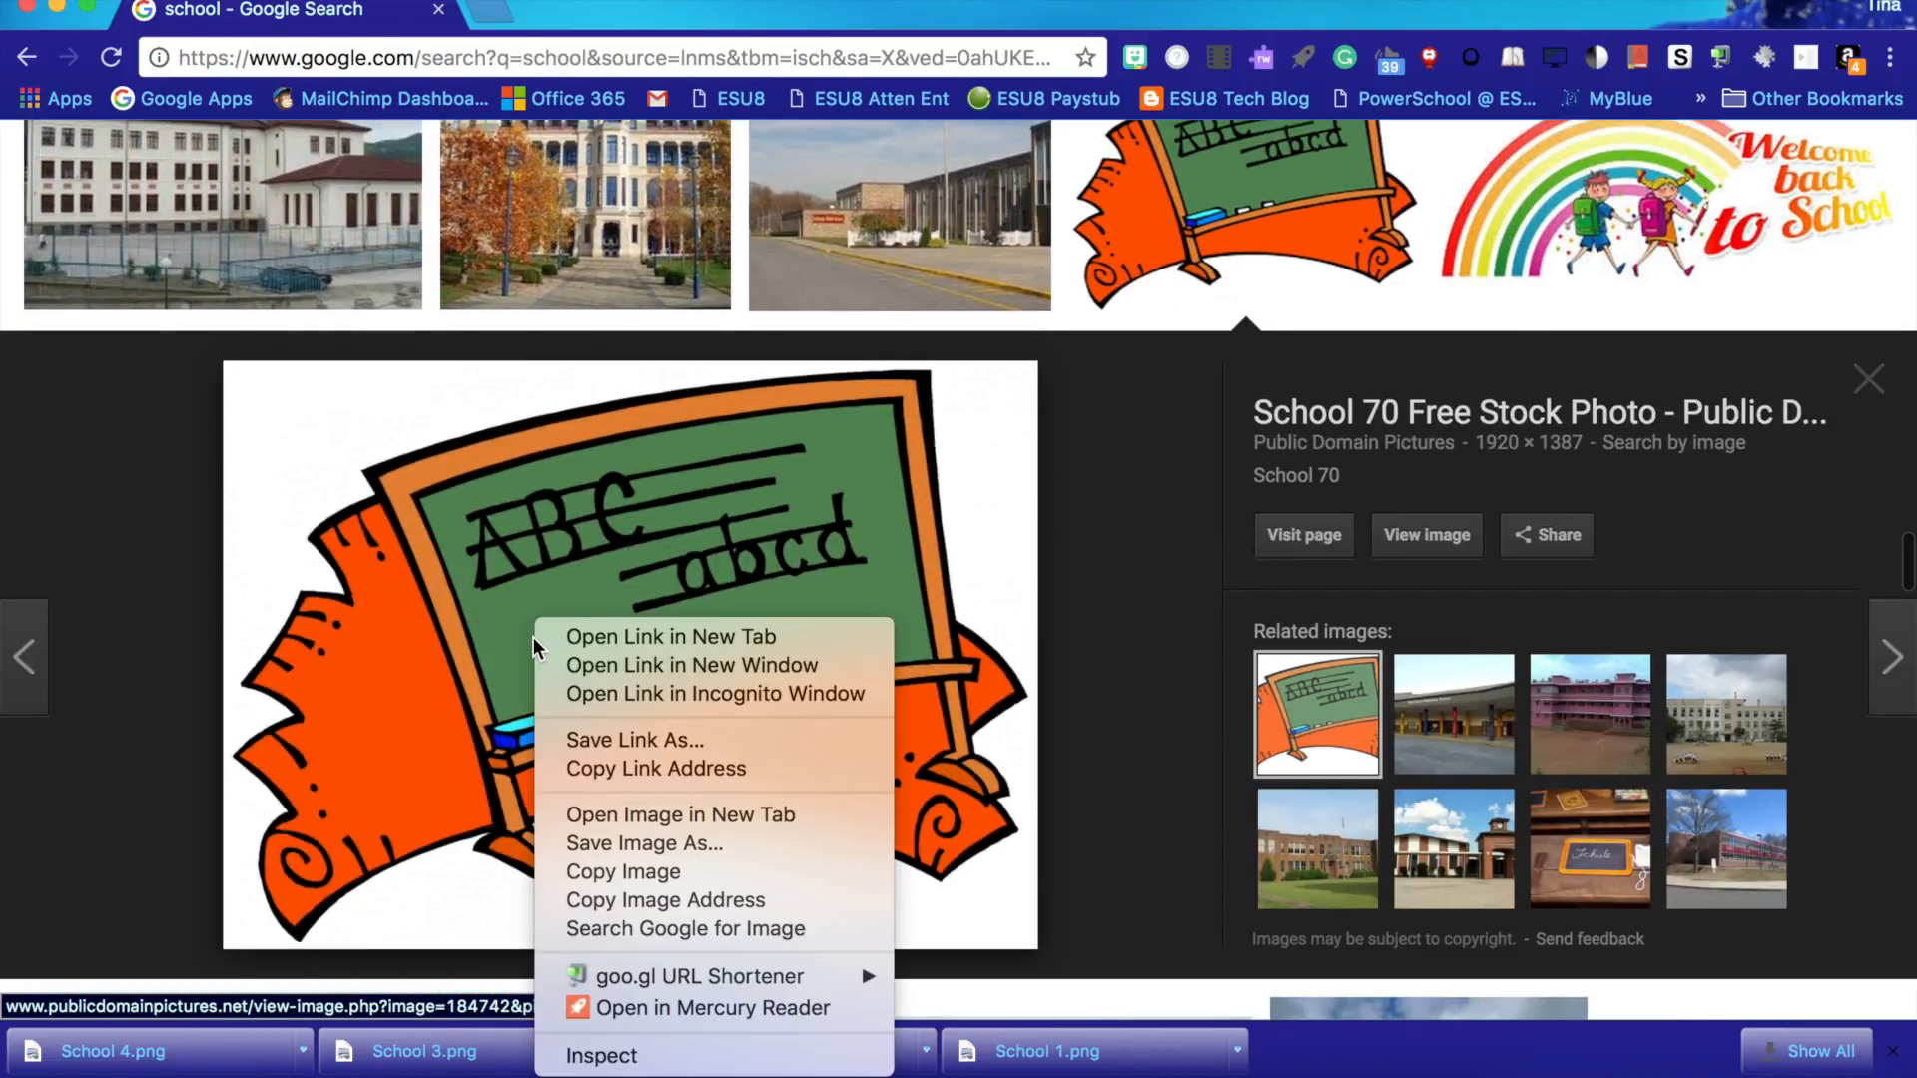
click(651, 847)
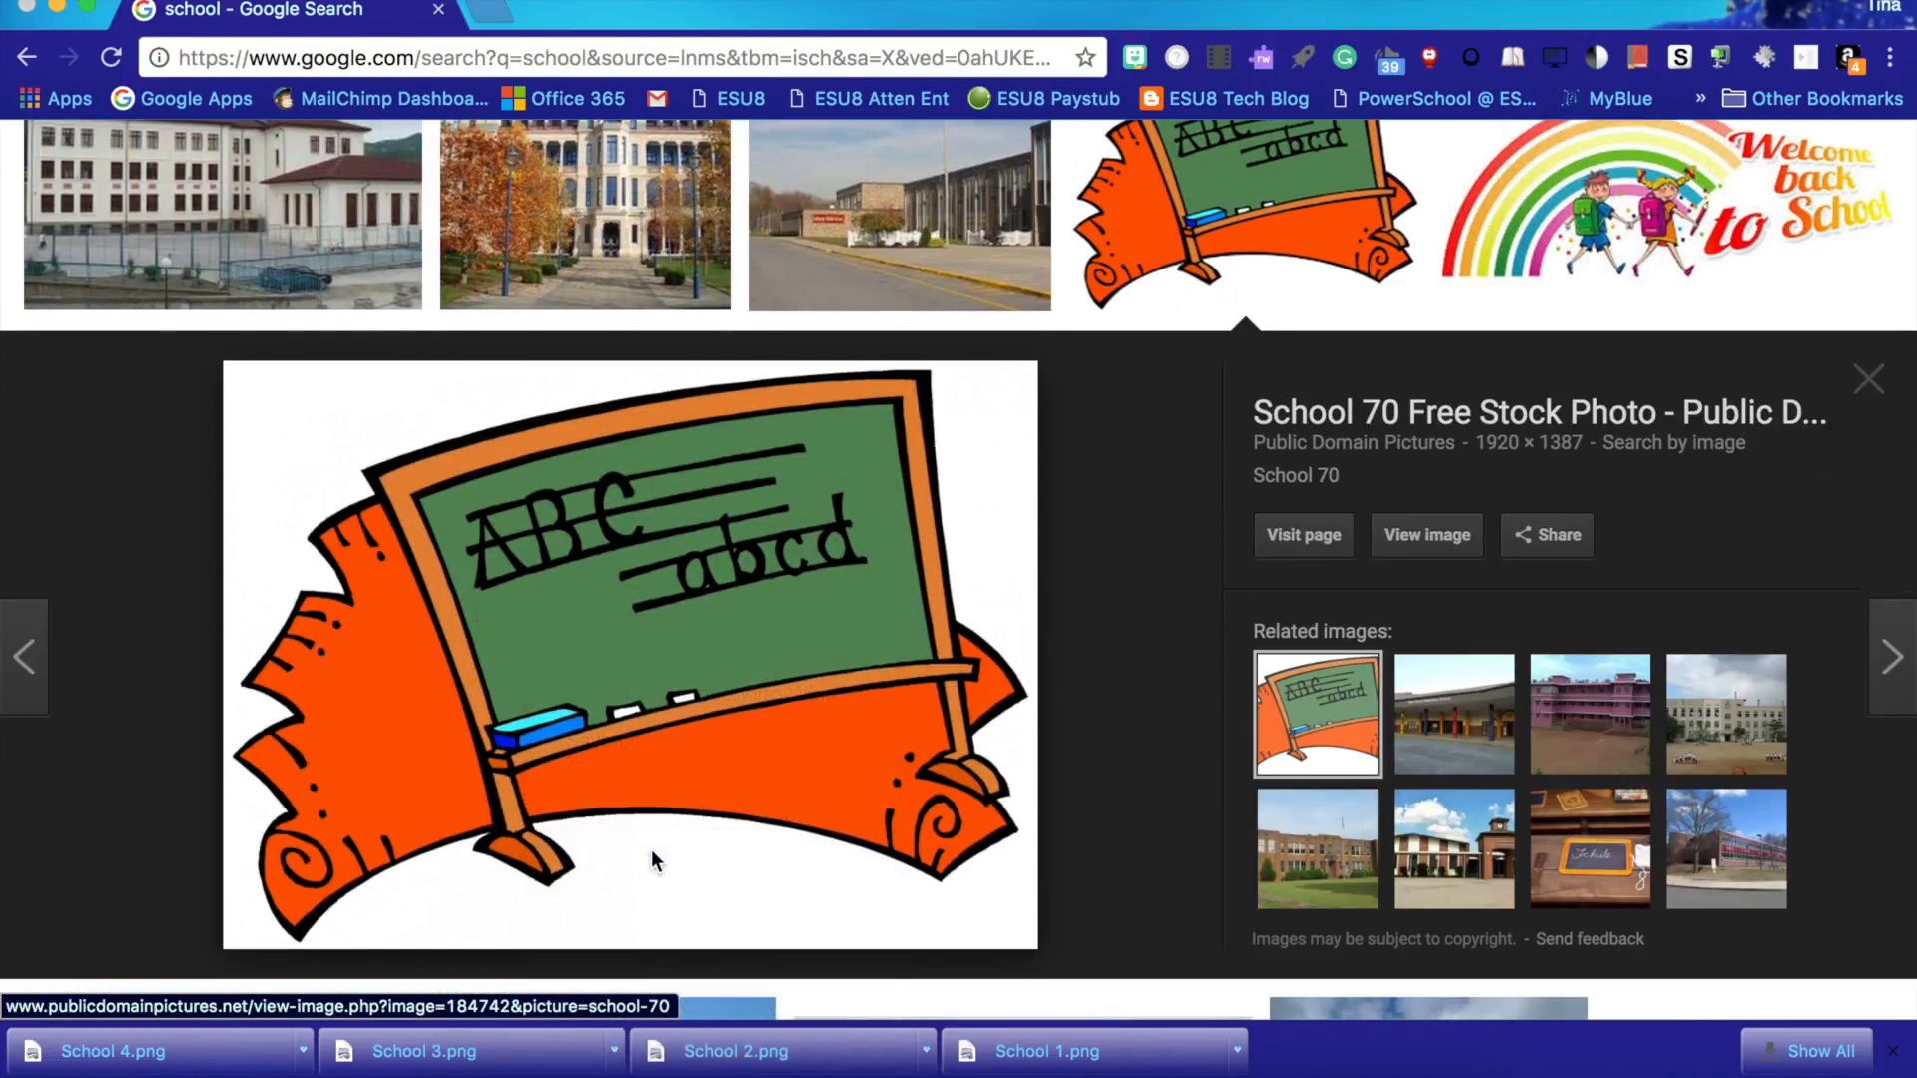
text(Scho)
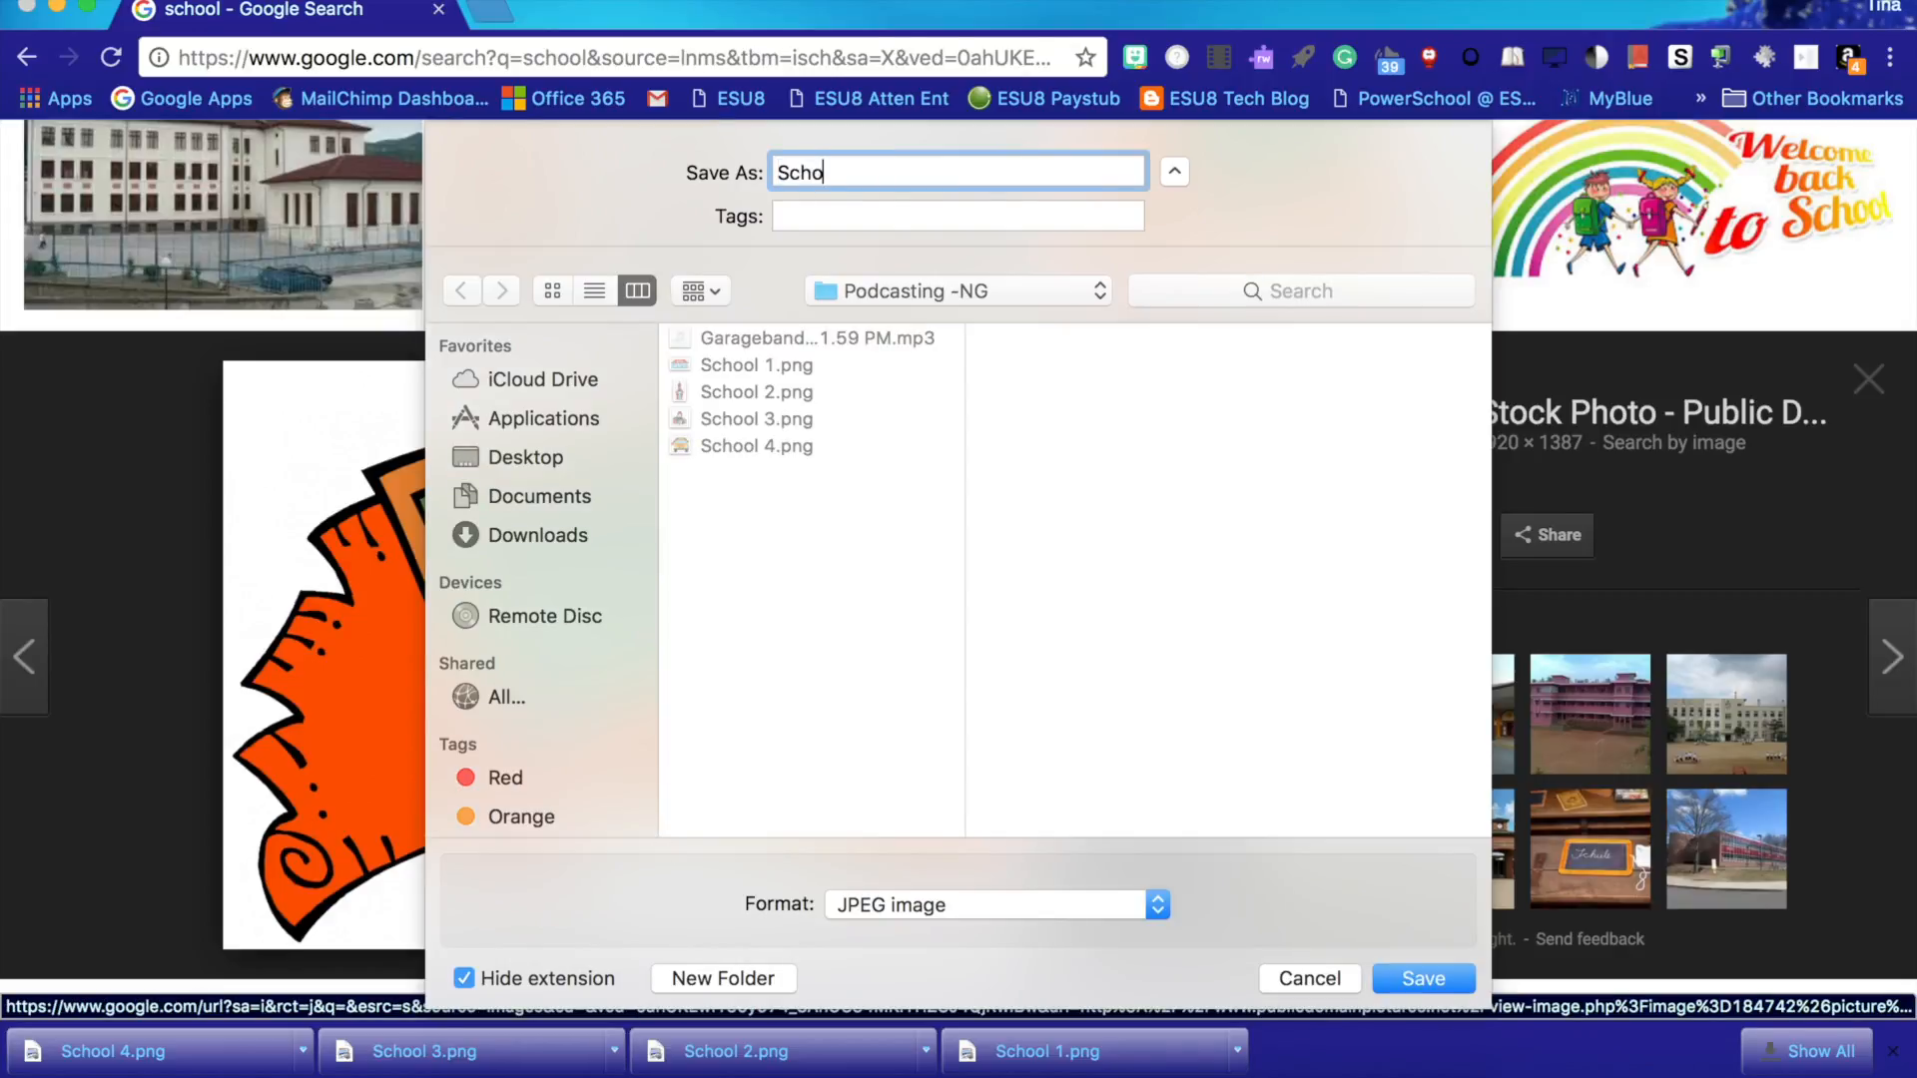
click(1424, 979)
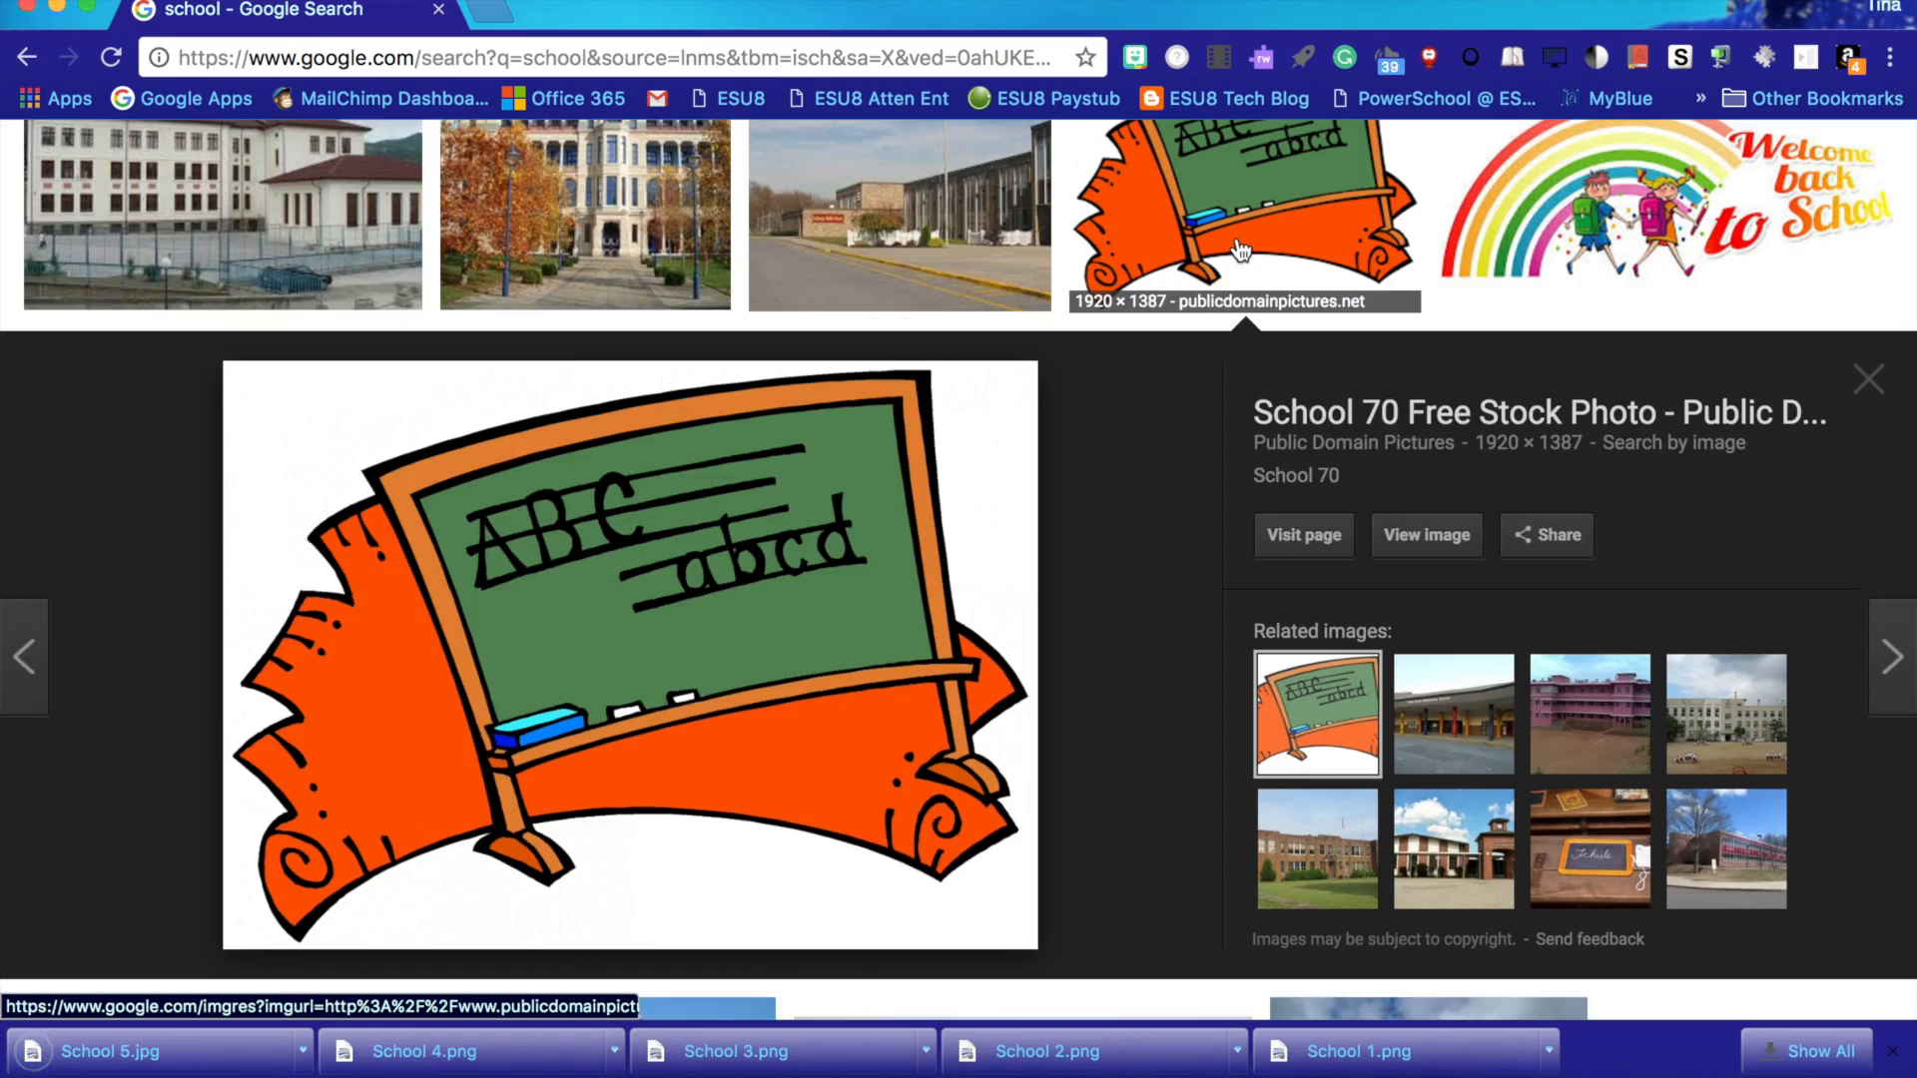
click(1223, 267)
scroll(1198, 265, down, 10)
scroll(1184, 263, up, 5)
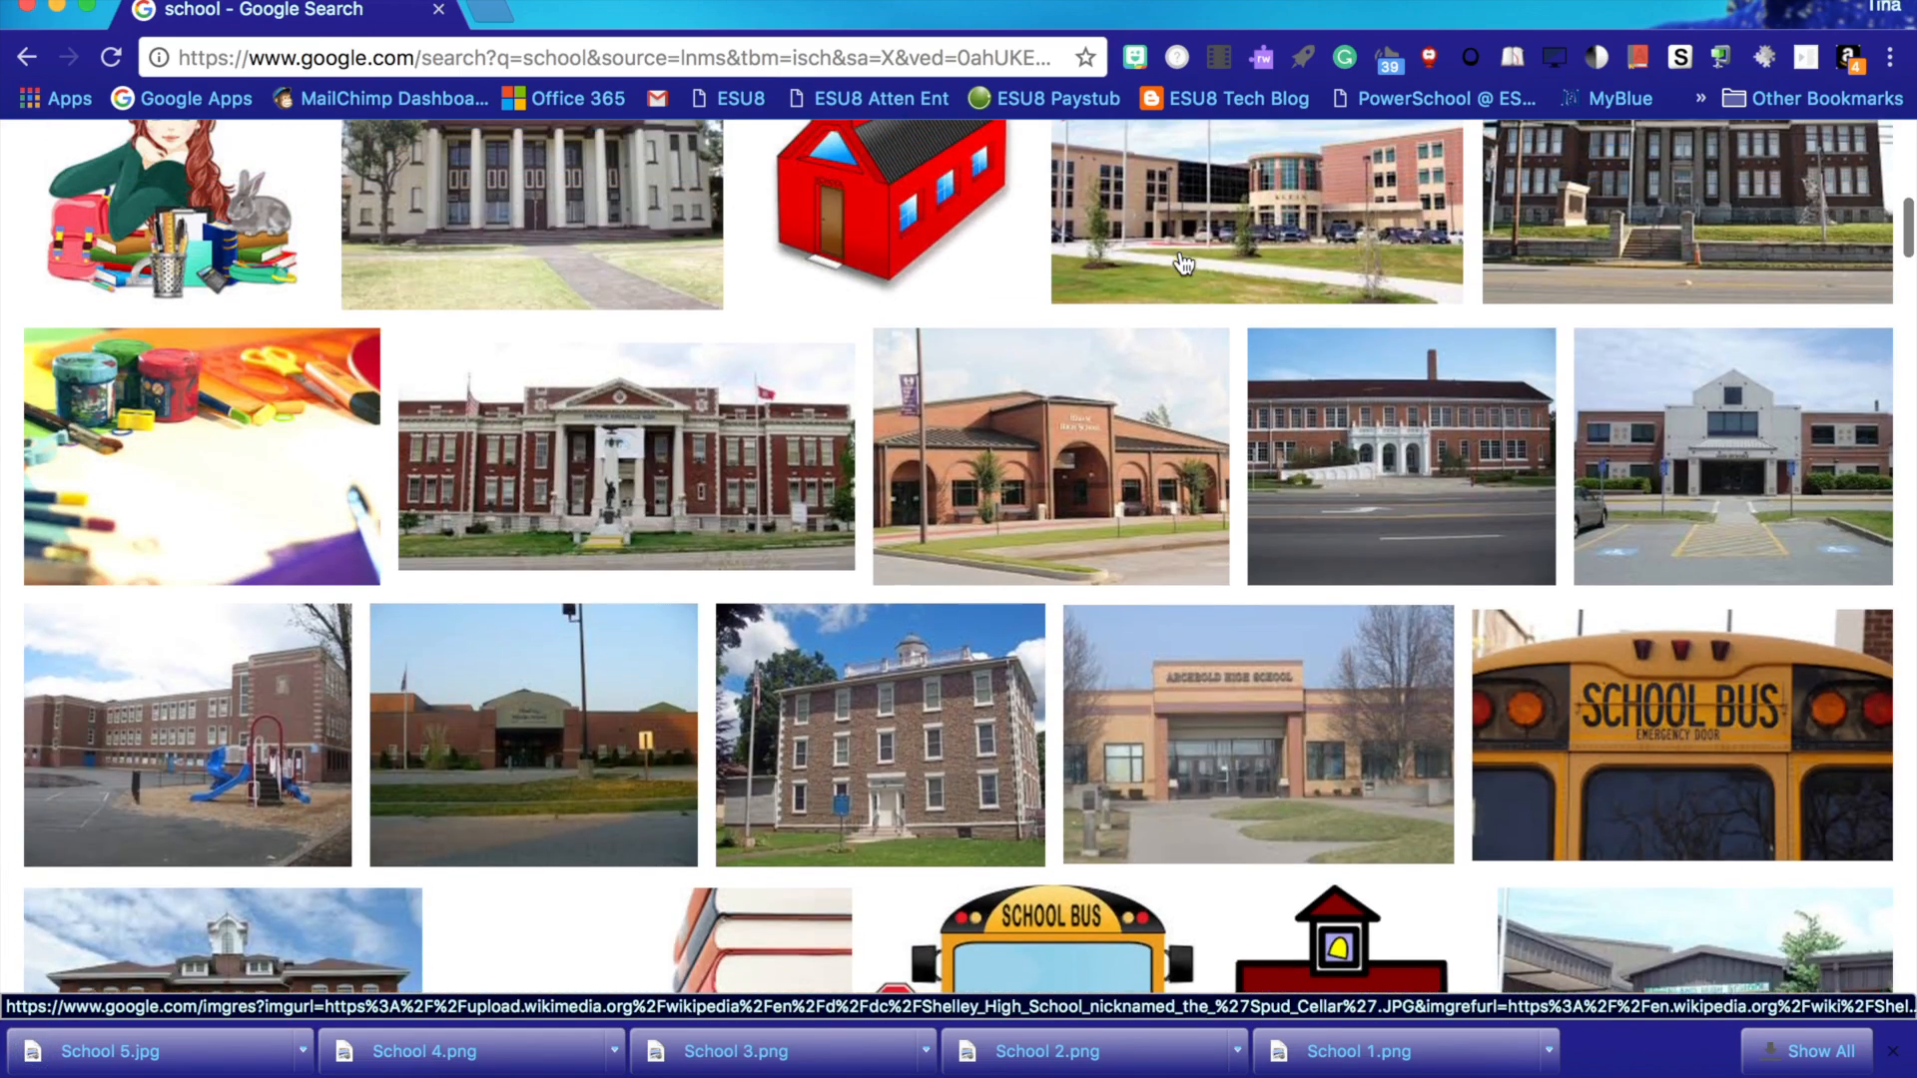
- Switch to iMovie, launching it from the Applications folder, and create a new Movie project
key(ctrl+Right)
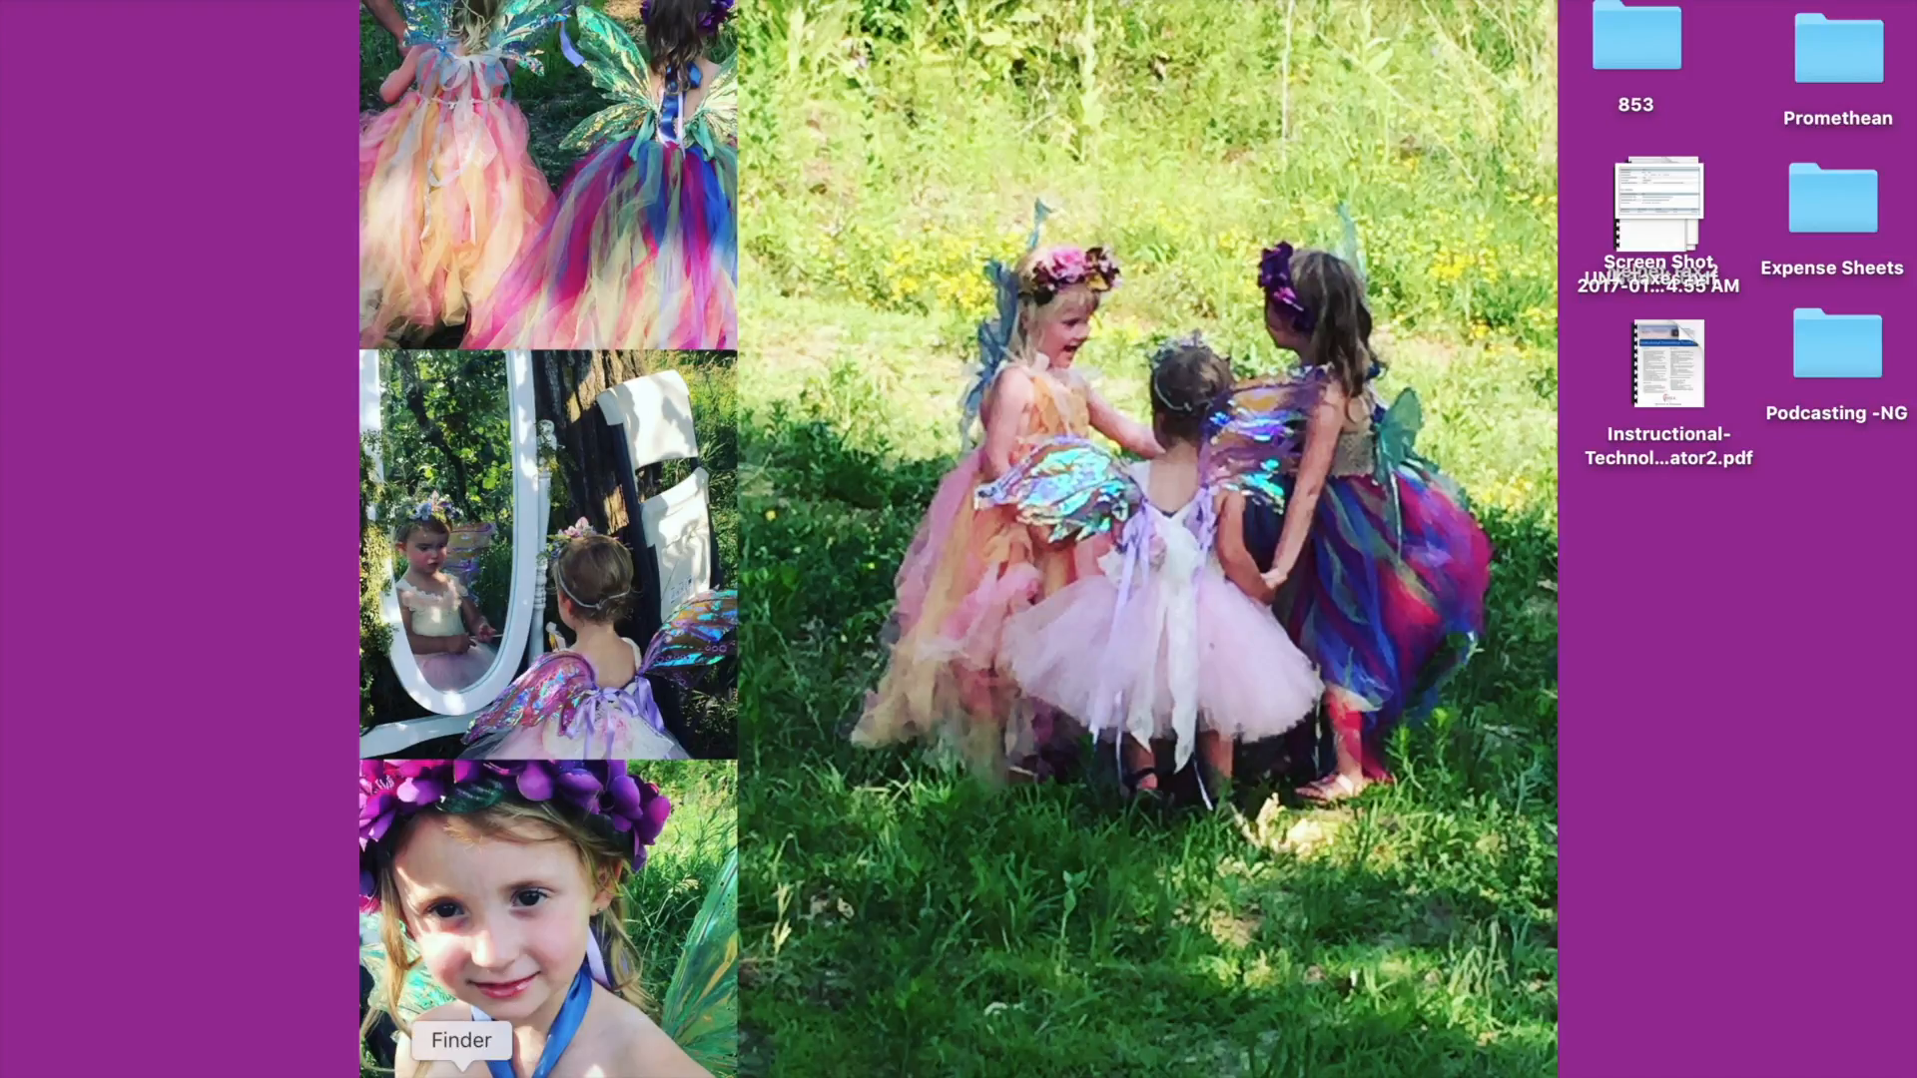
click(462, 1069)
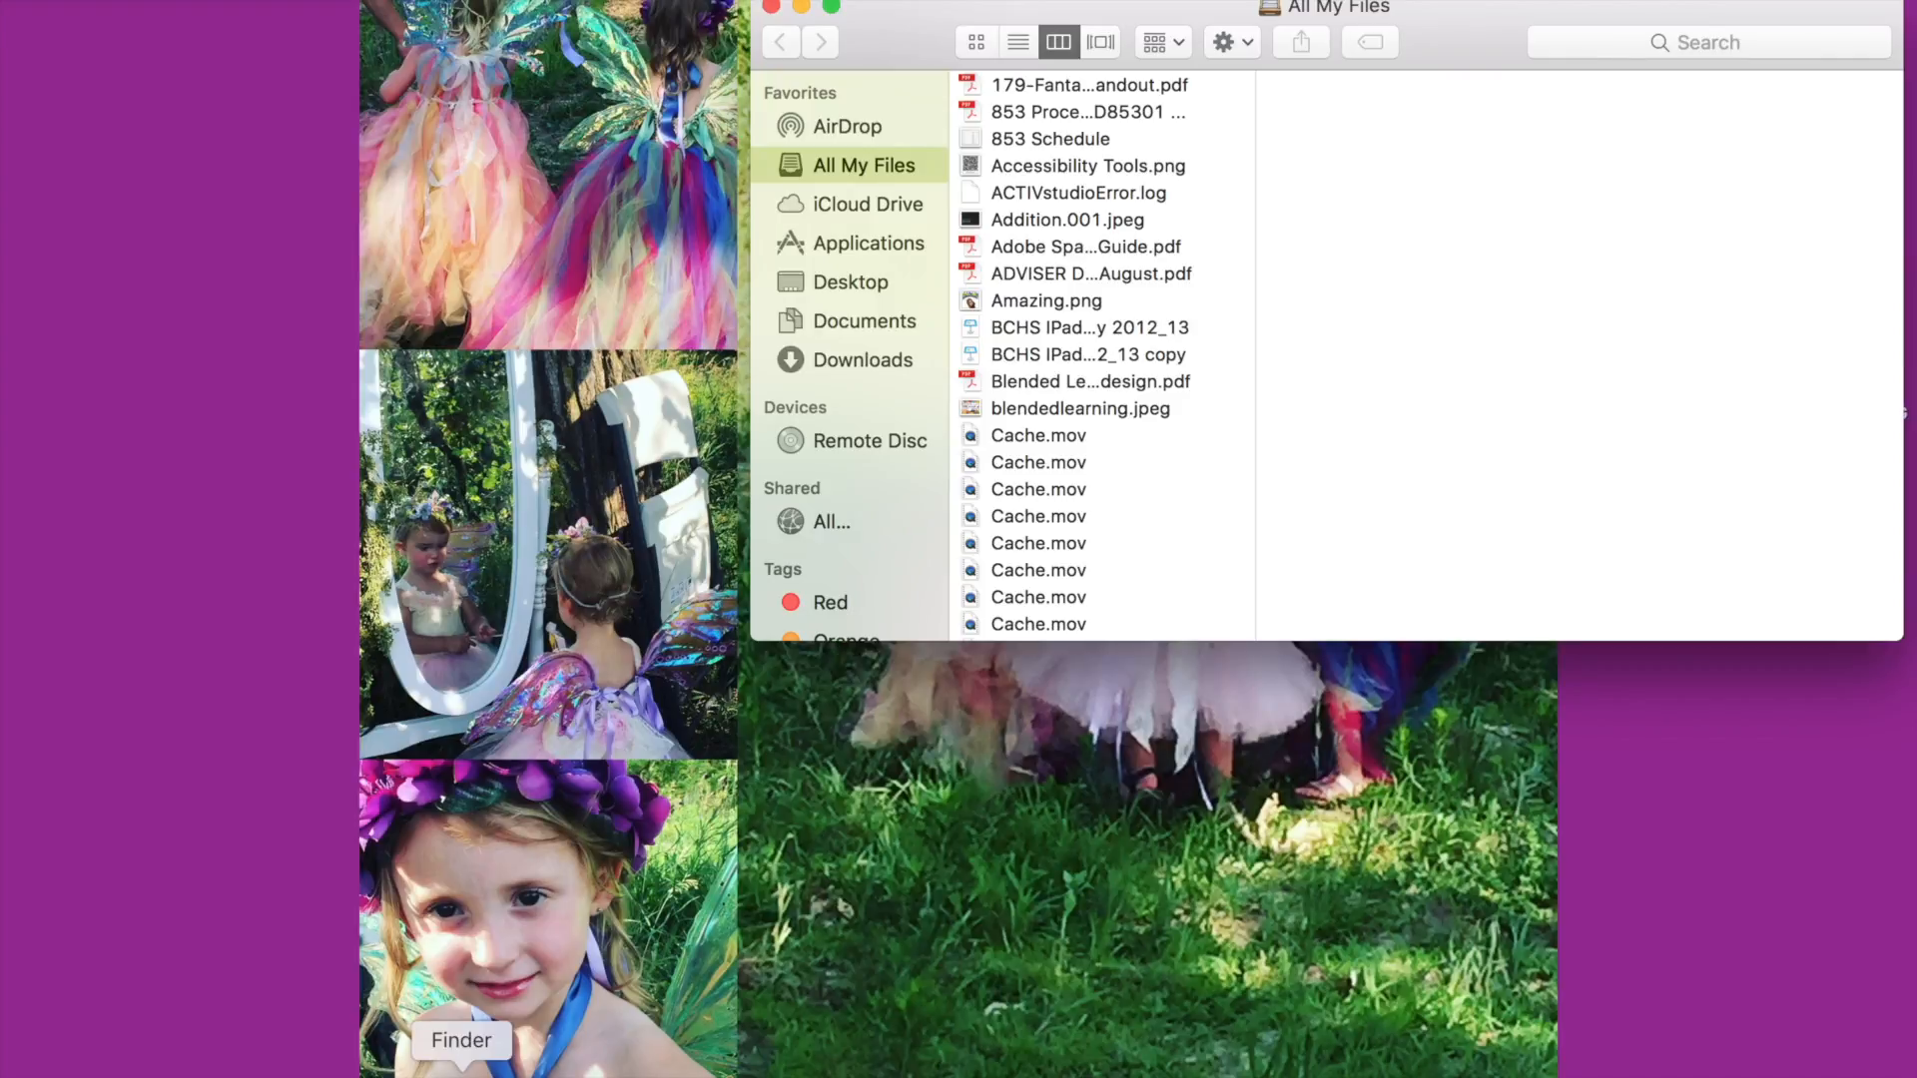
click(891, 244)
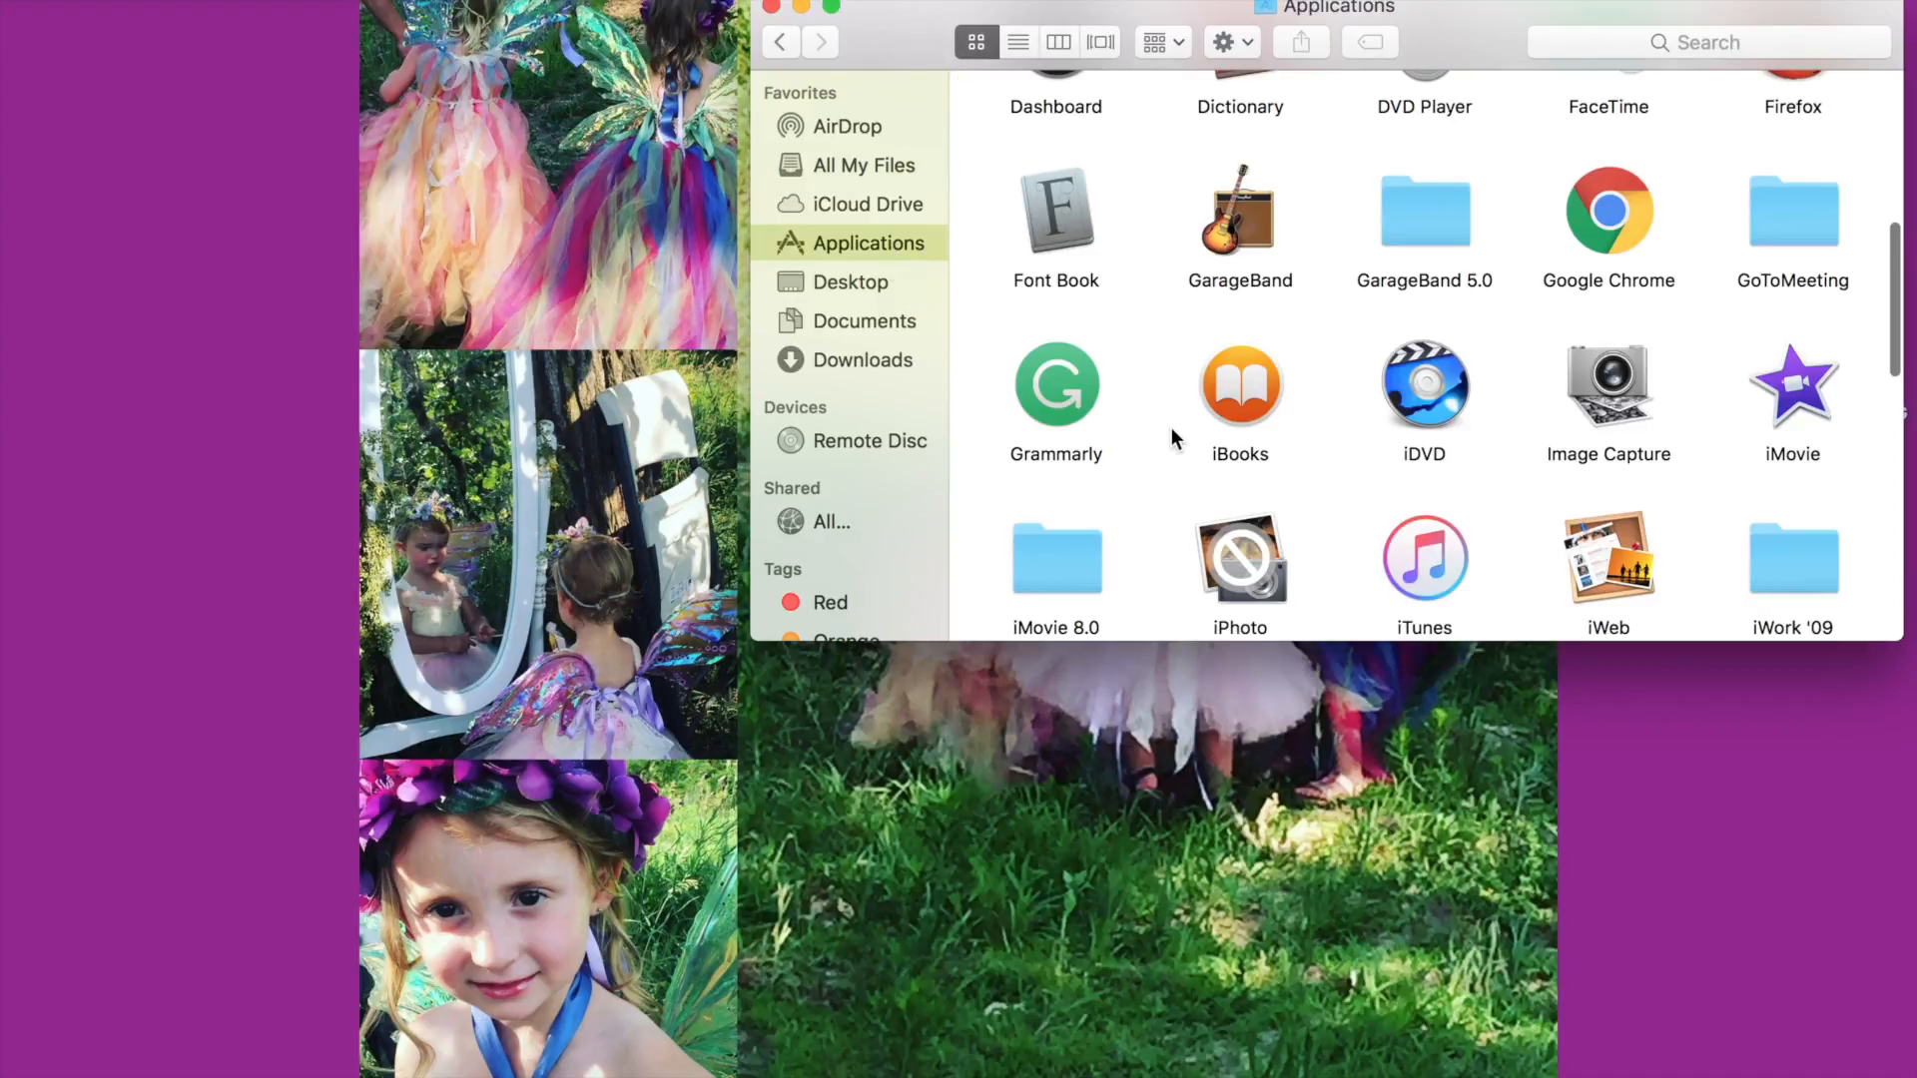
double_click(1809, 397)
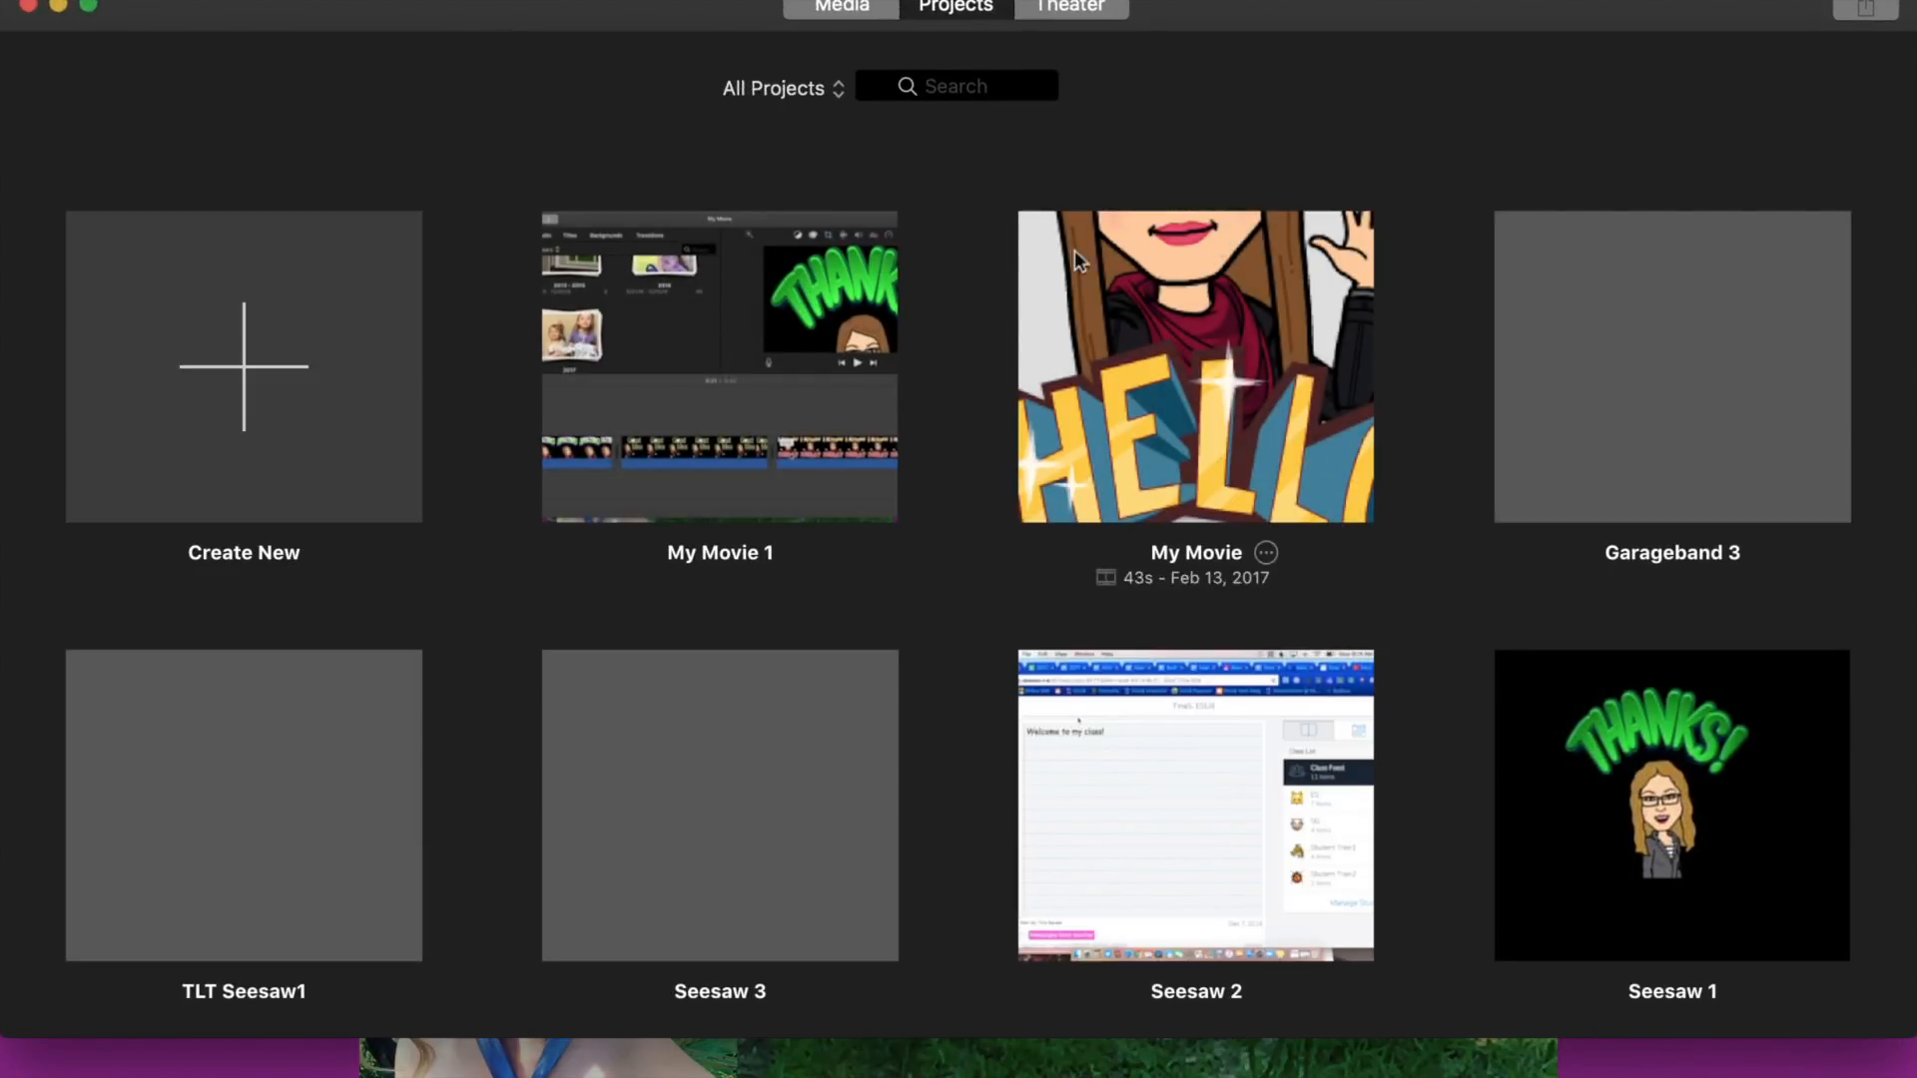
click(243, 379)
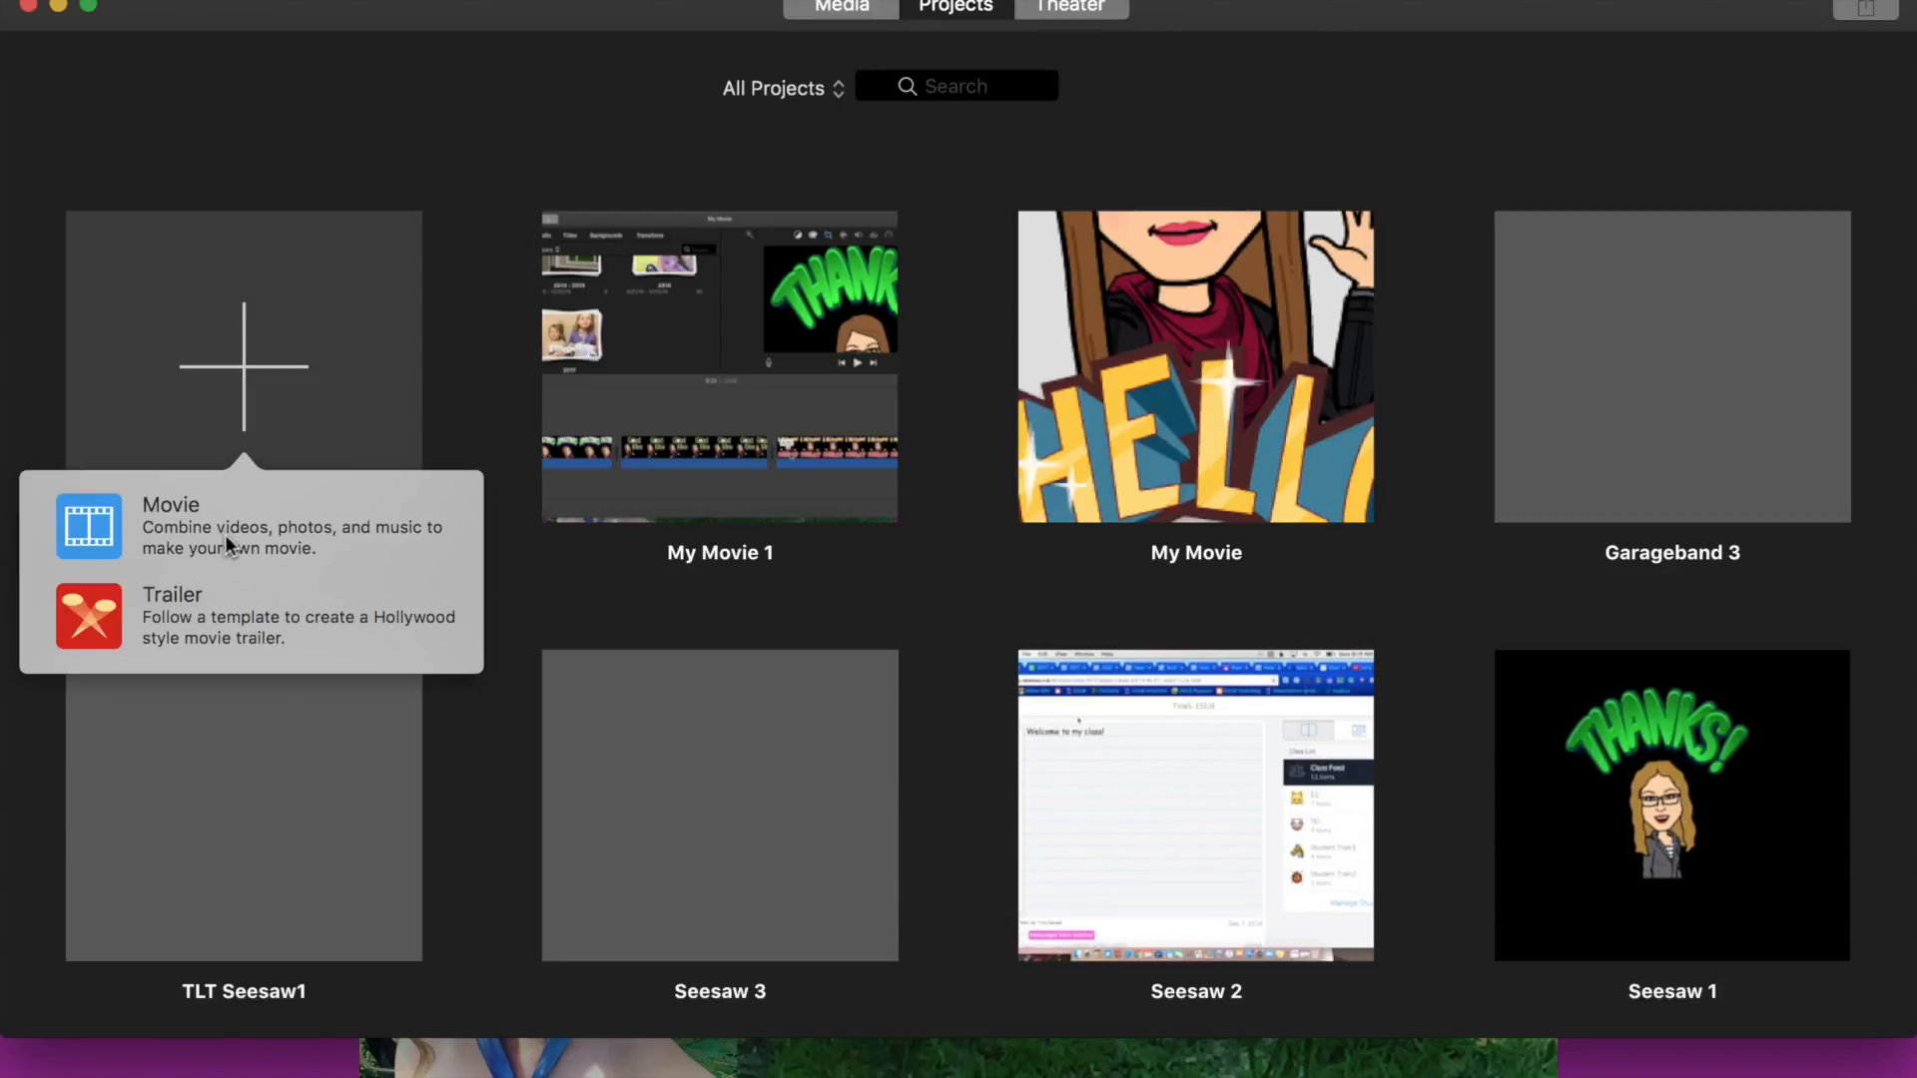
click(235, 537)
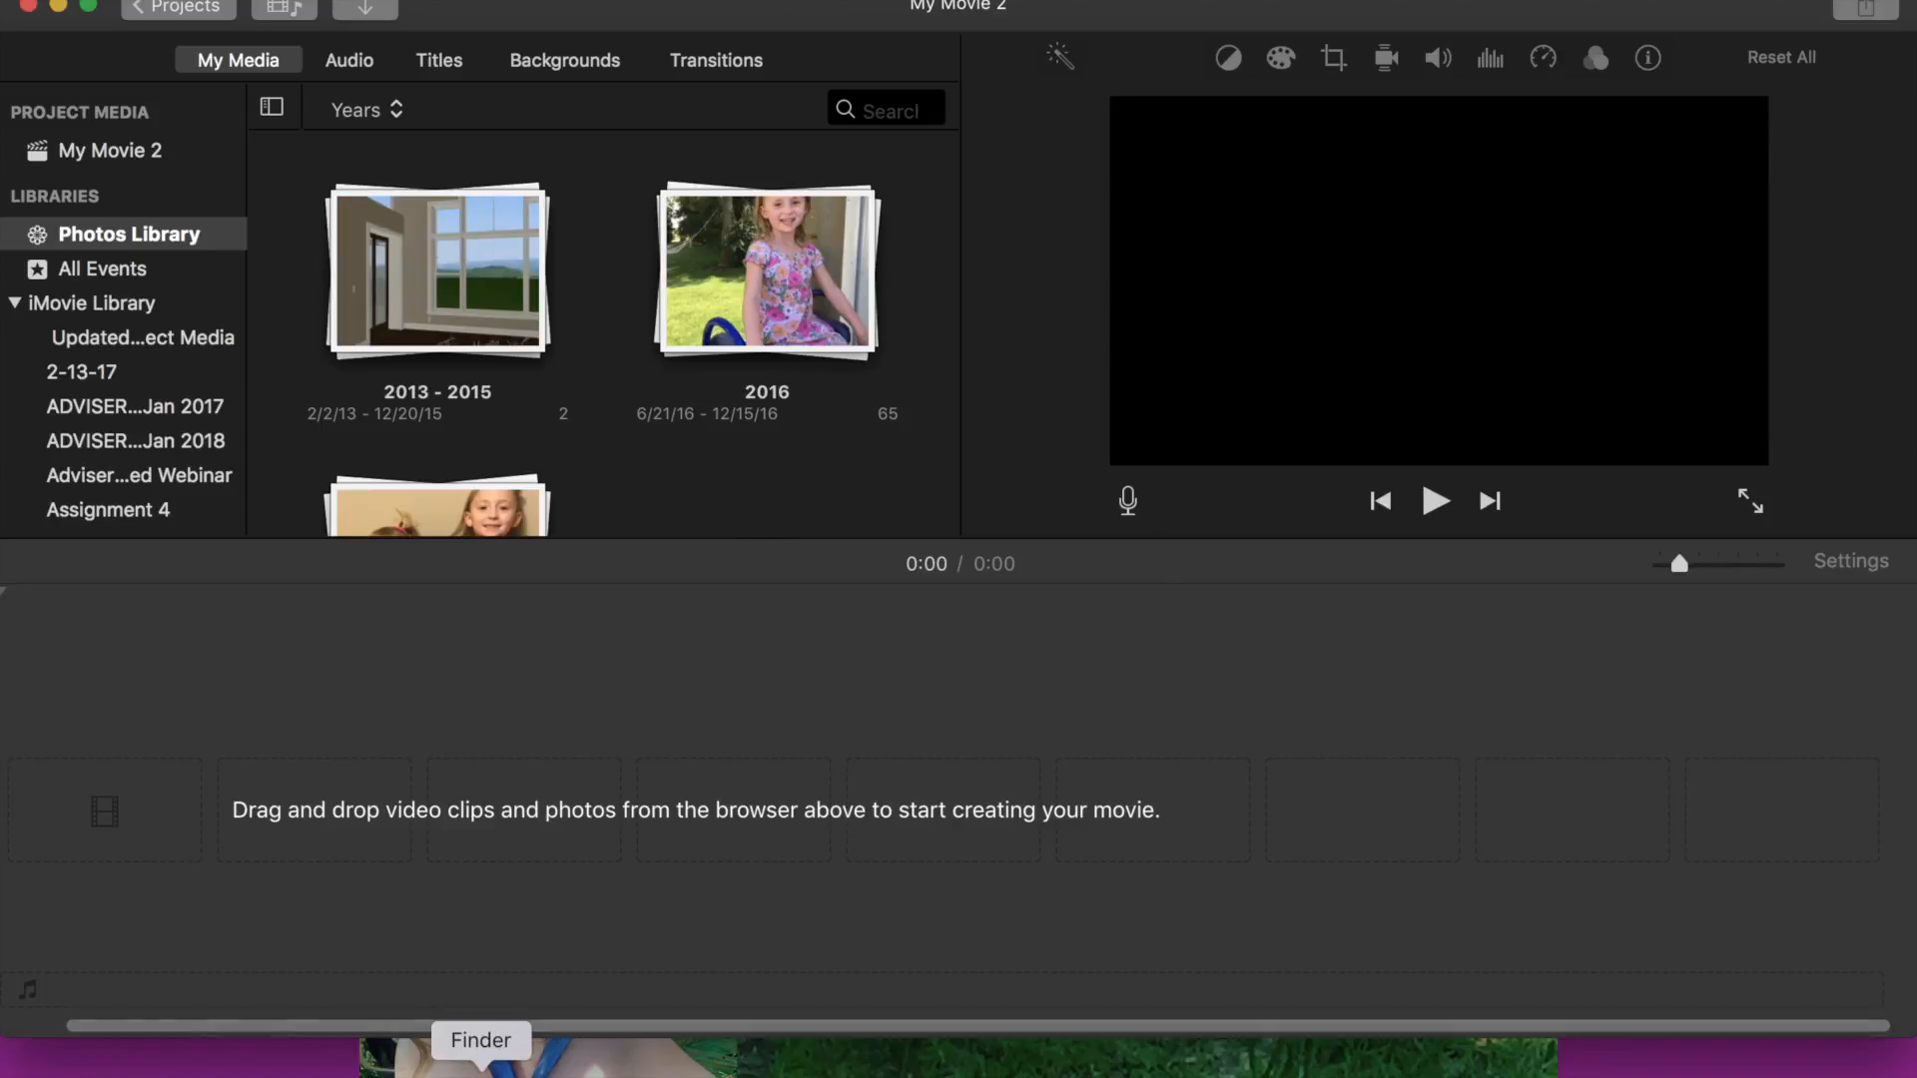
- Open the Podcasting -NG folder on the Desktop and add School 1 and School 2 to the movie timeline
click(480, 1058)
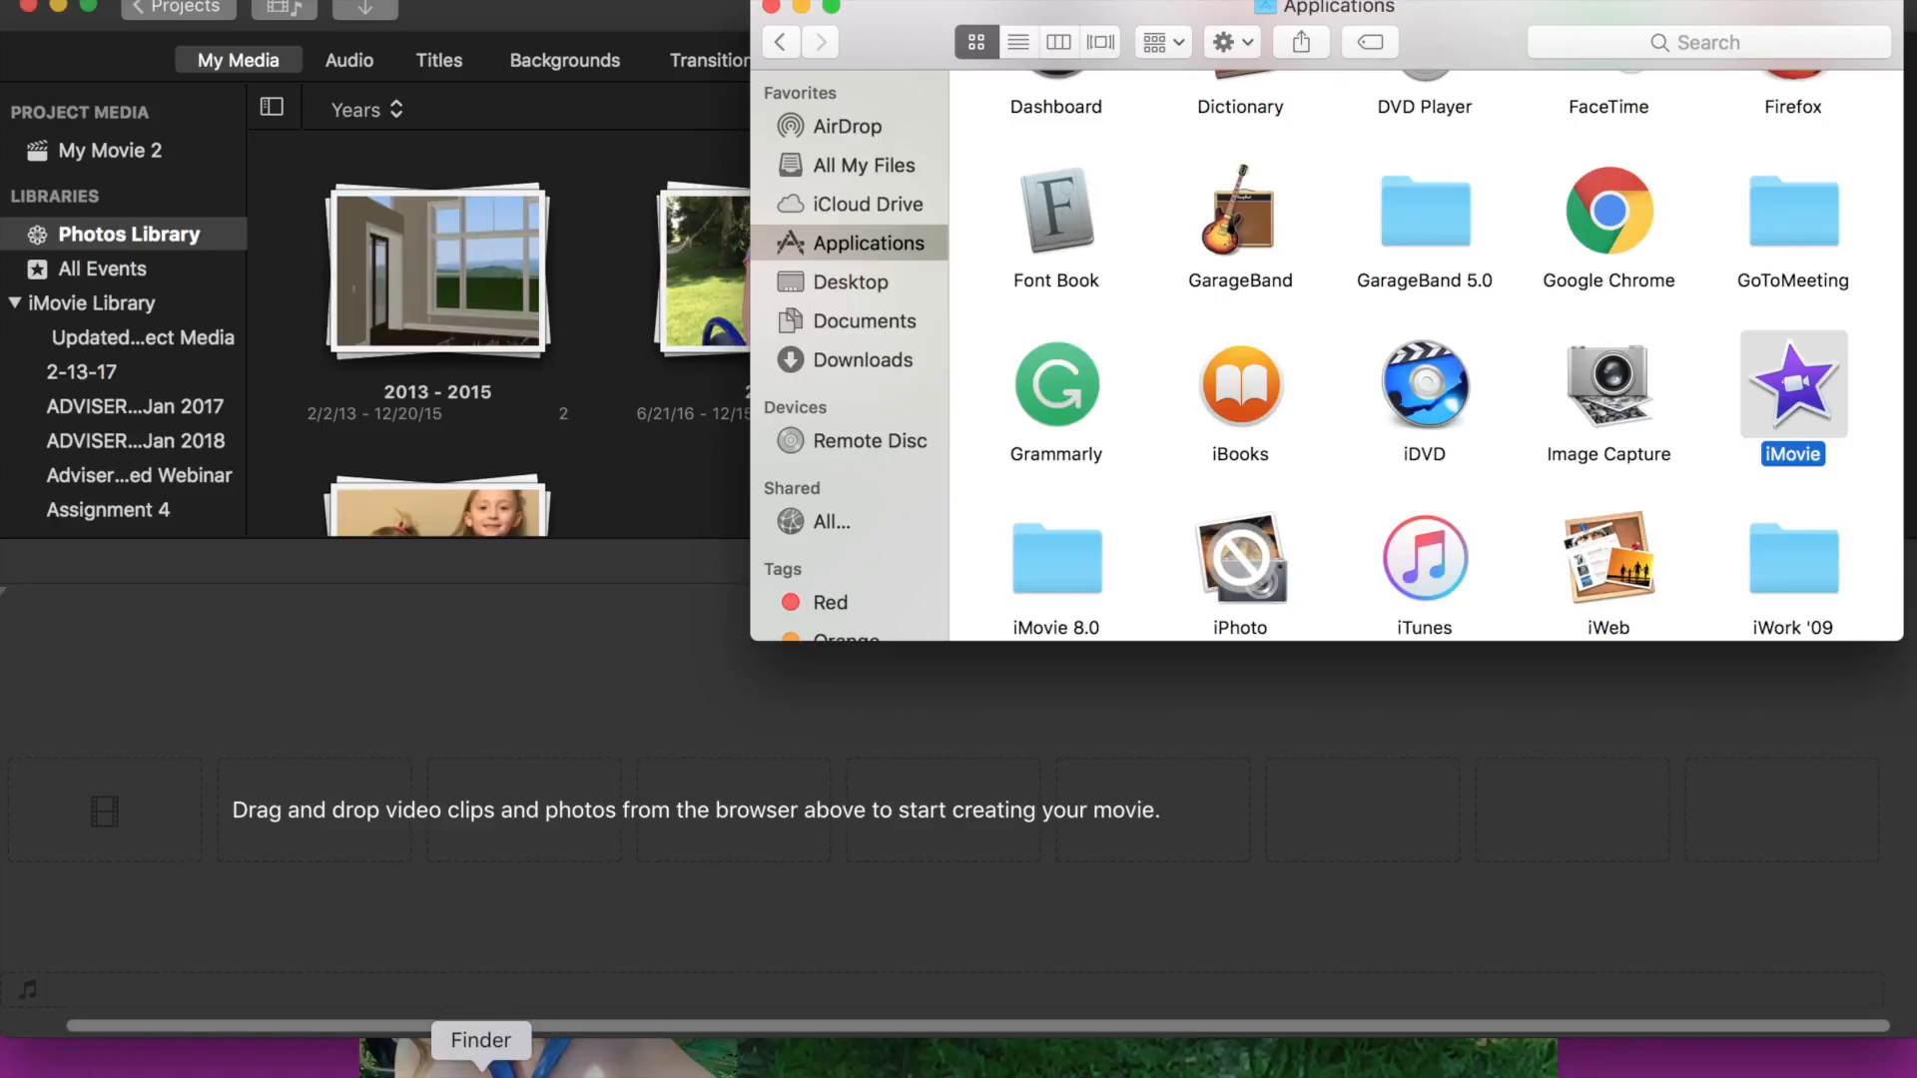
click(899, 281)
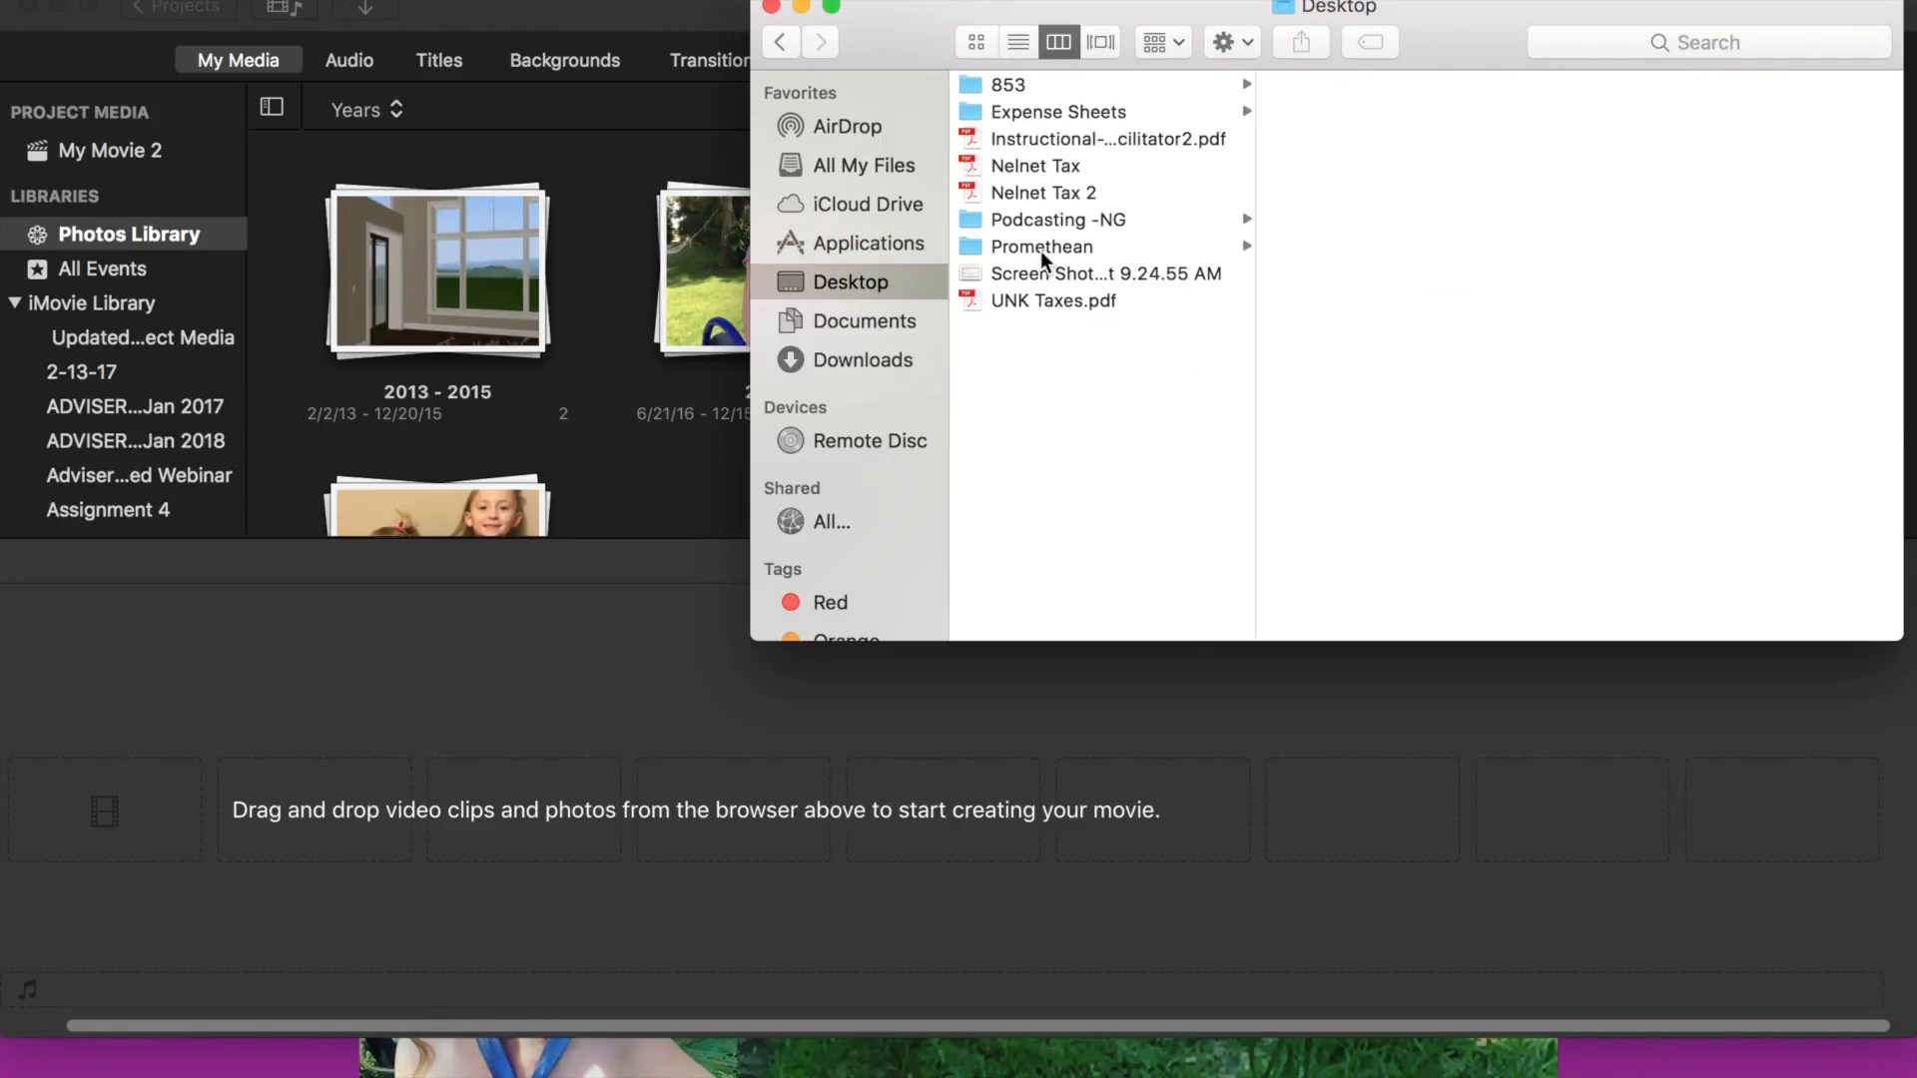
click(1053, 215)
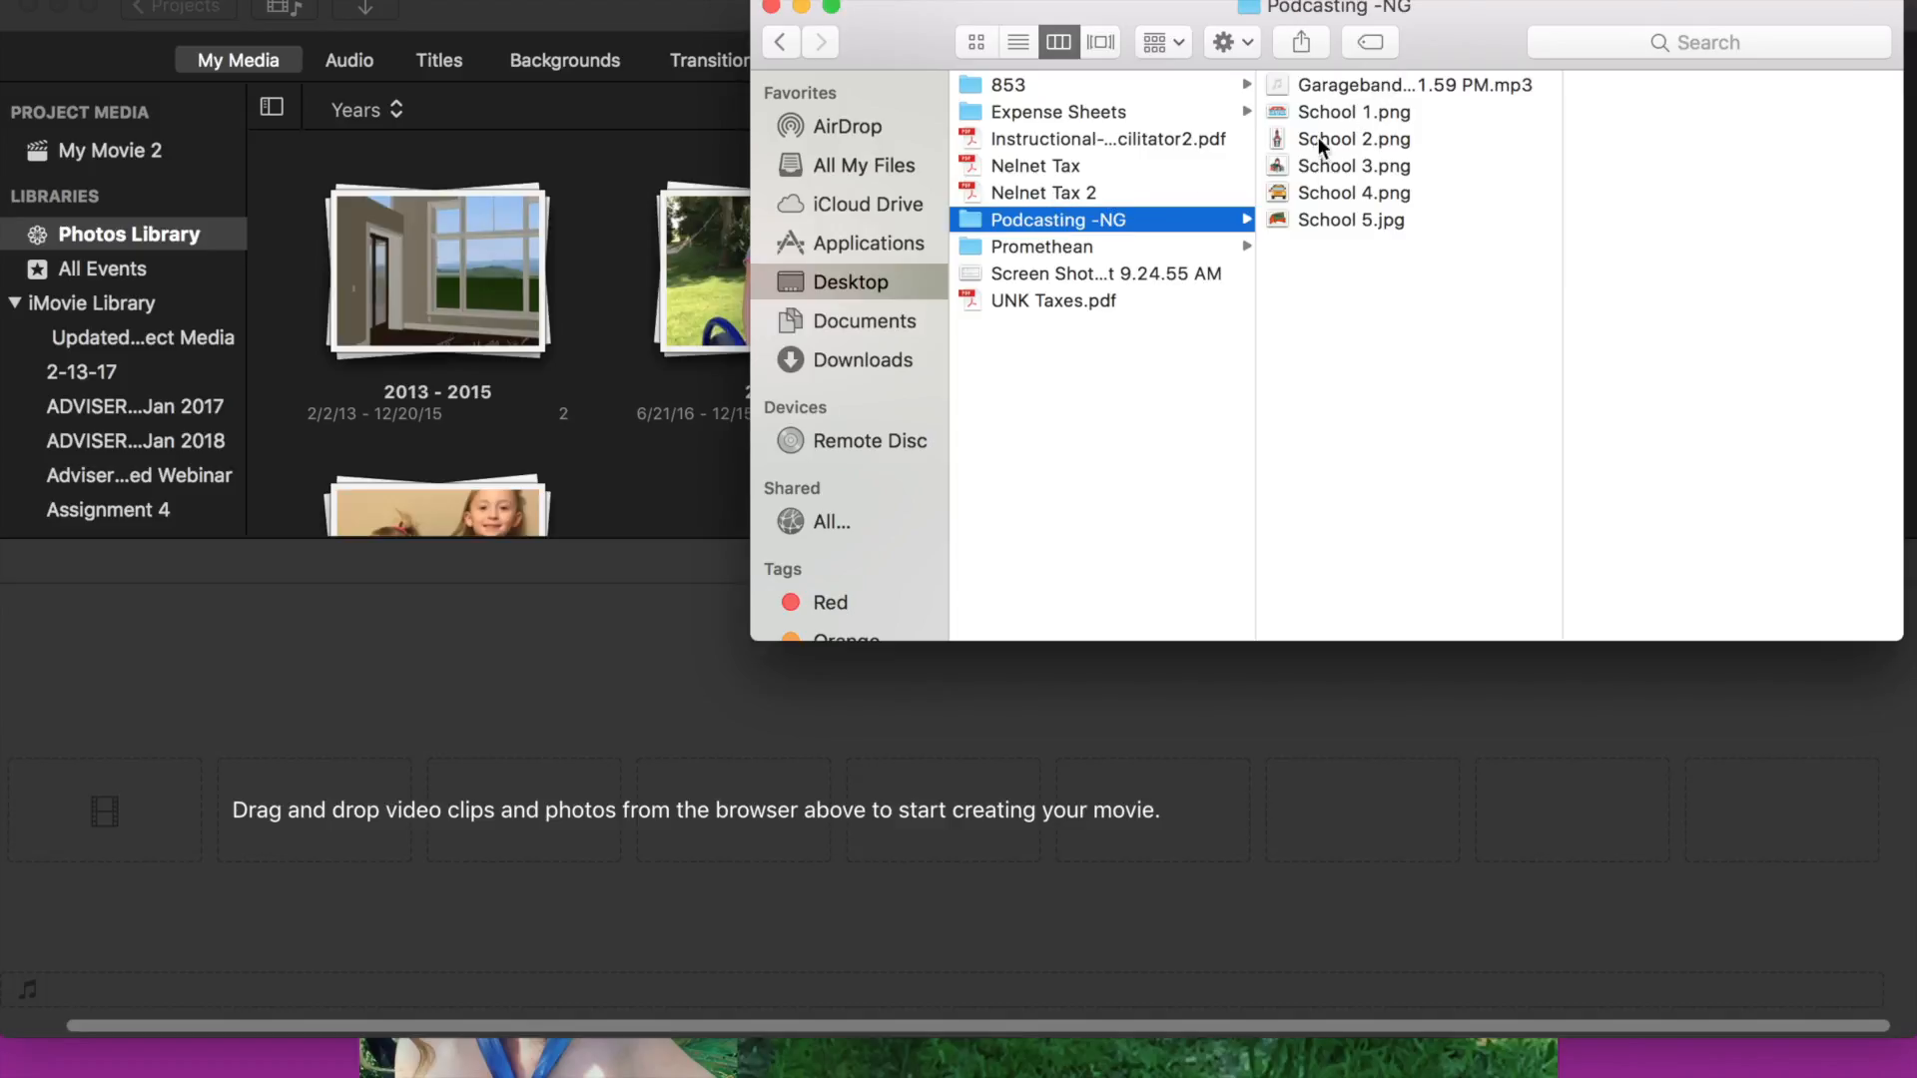
drag(1288, 104, 111, 778)
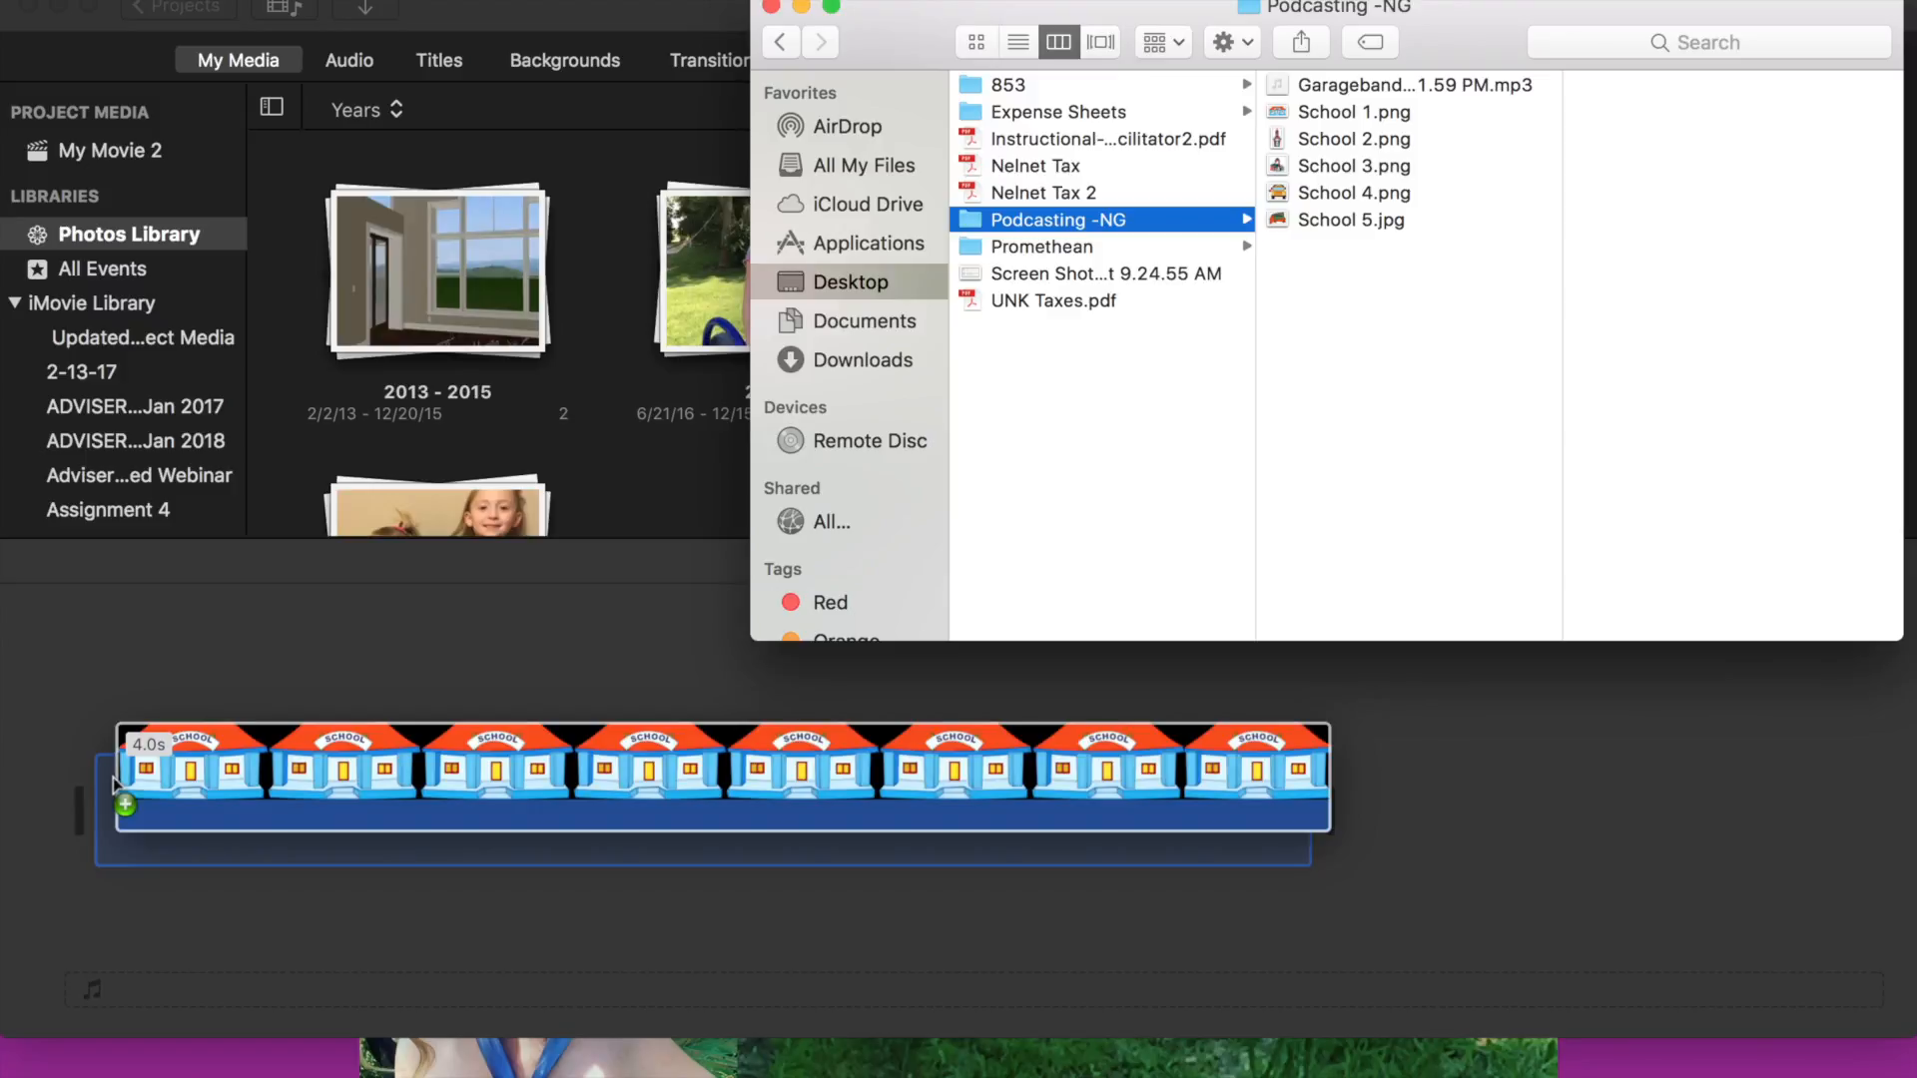
drag(1280, 136, 1424, 749)
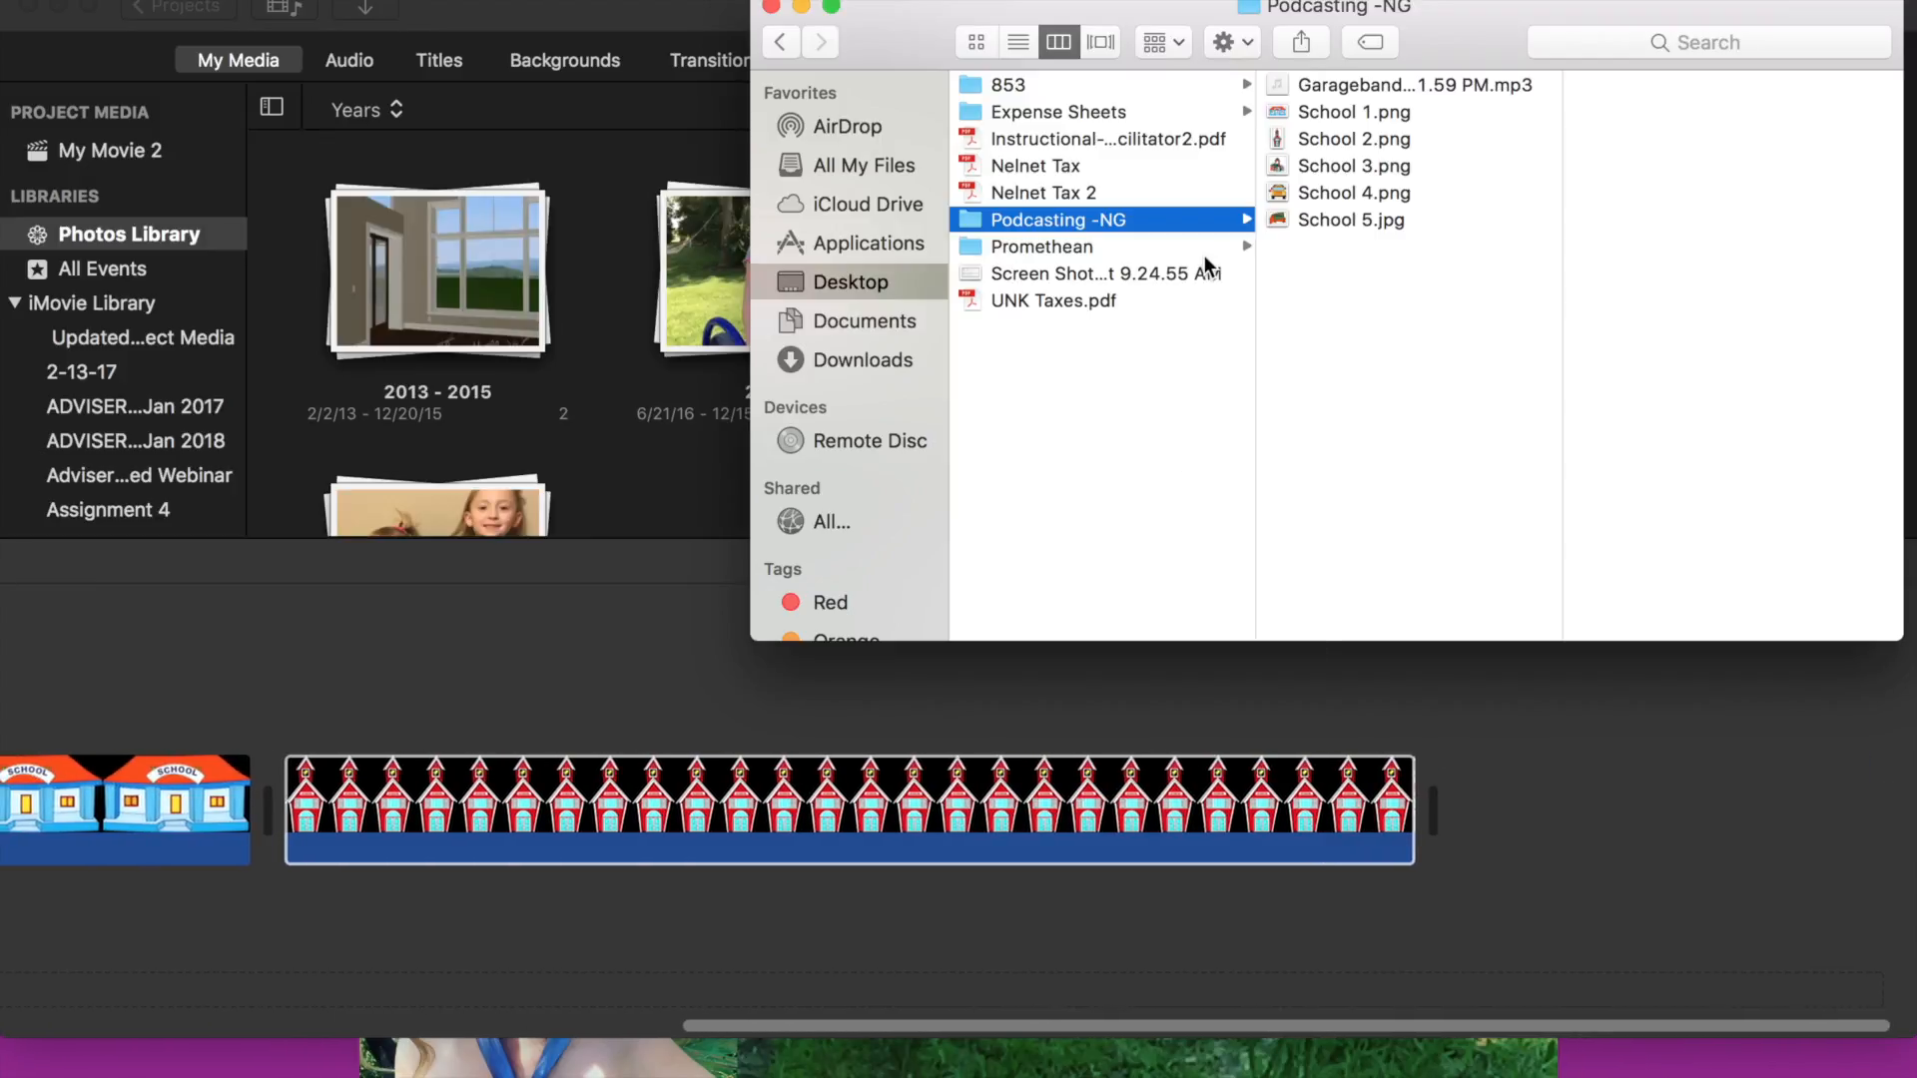
- Add School 3, School 4 and School 5 to the end of the timeline in order
drag(1309, 158, 1530, 759)
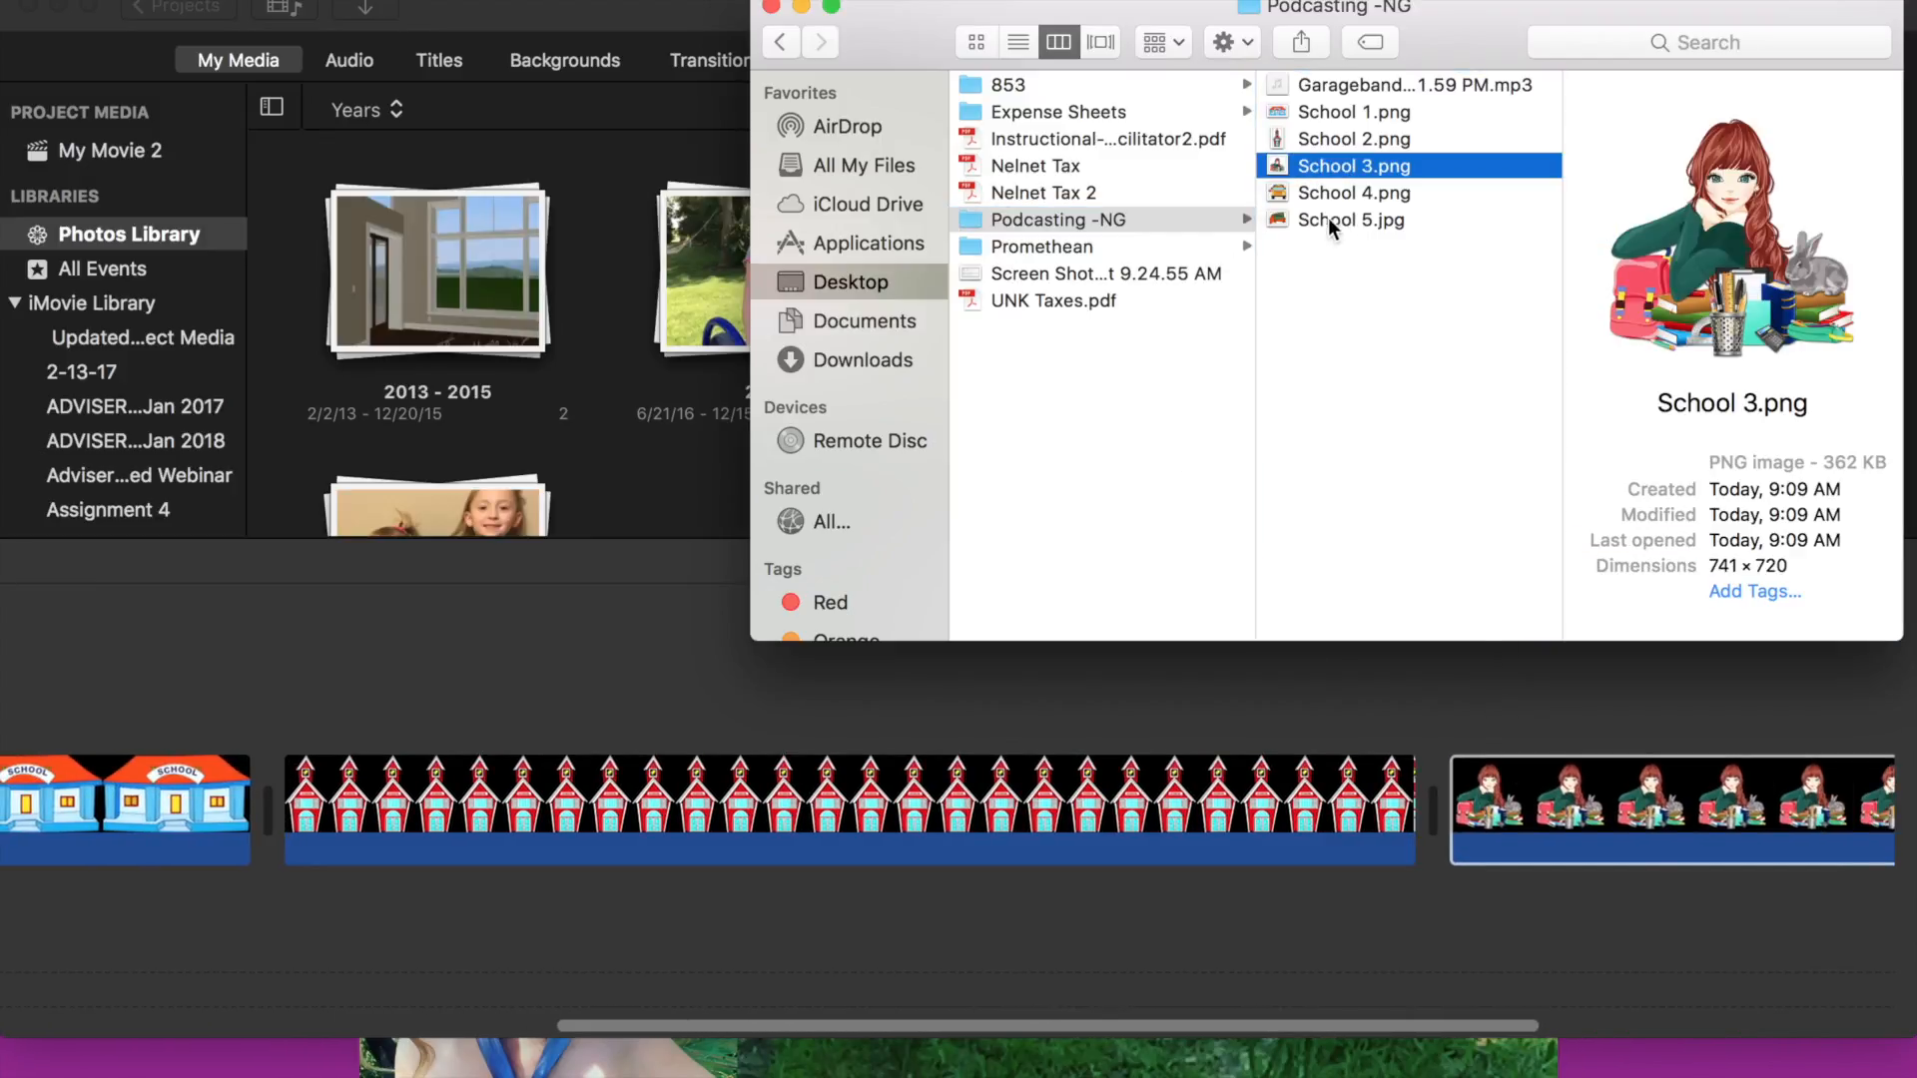
scroll(1528, 1010, right, 10)
drag(1338, 192, 1498, 788)
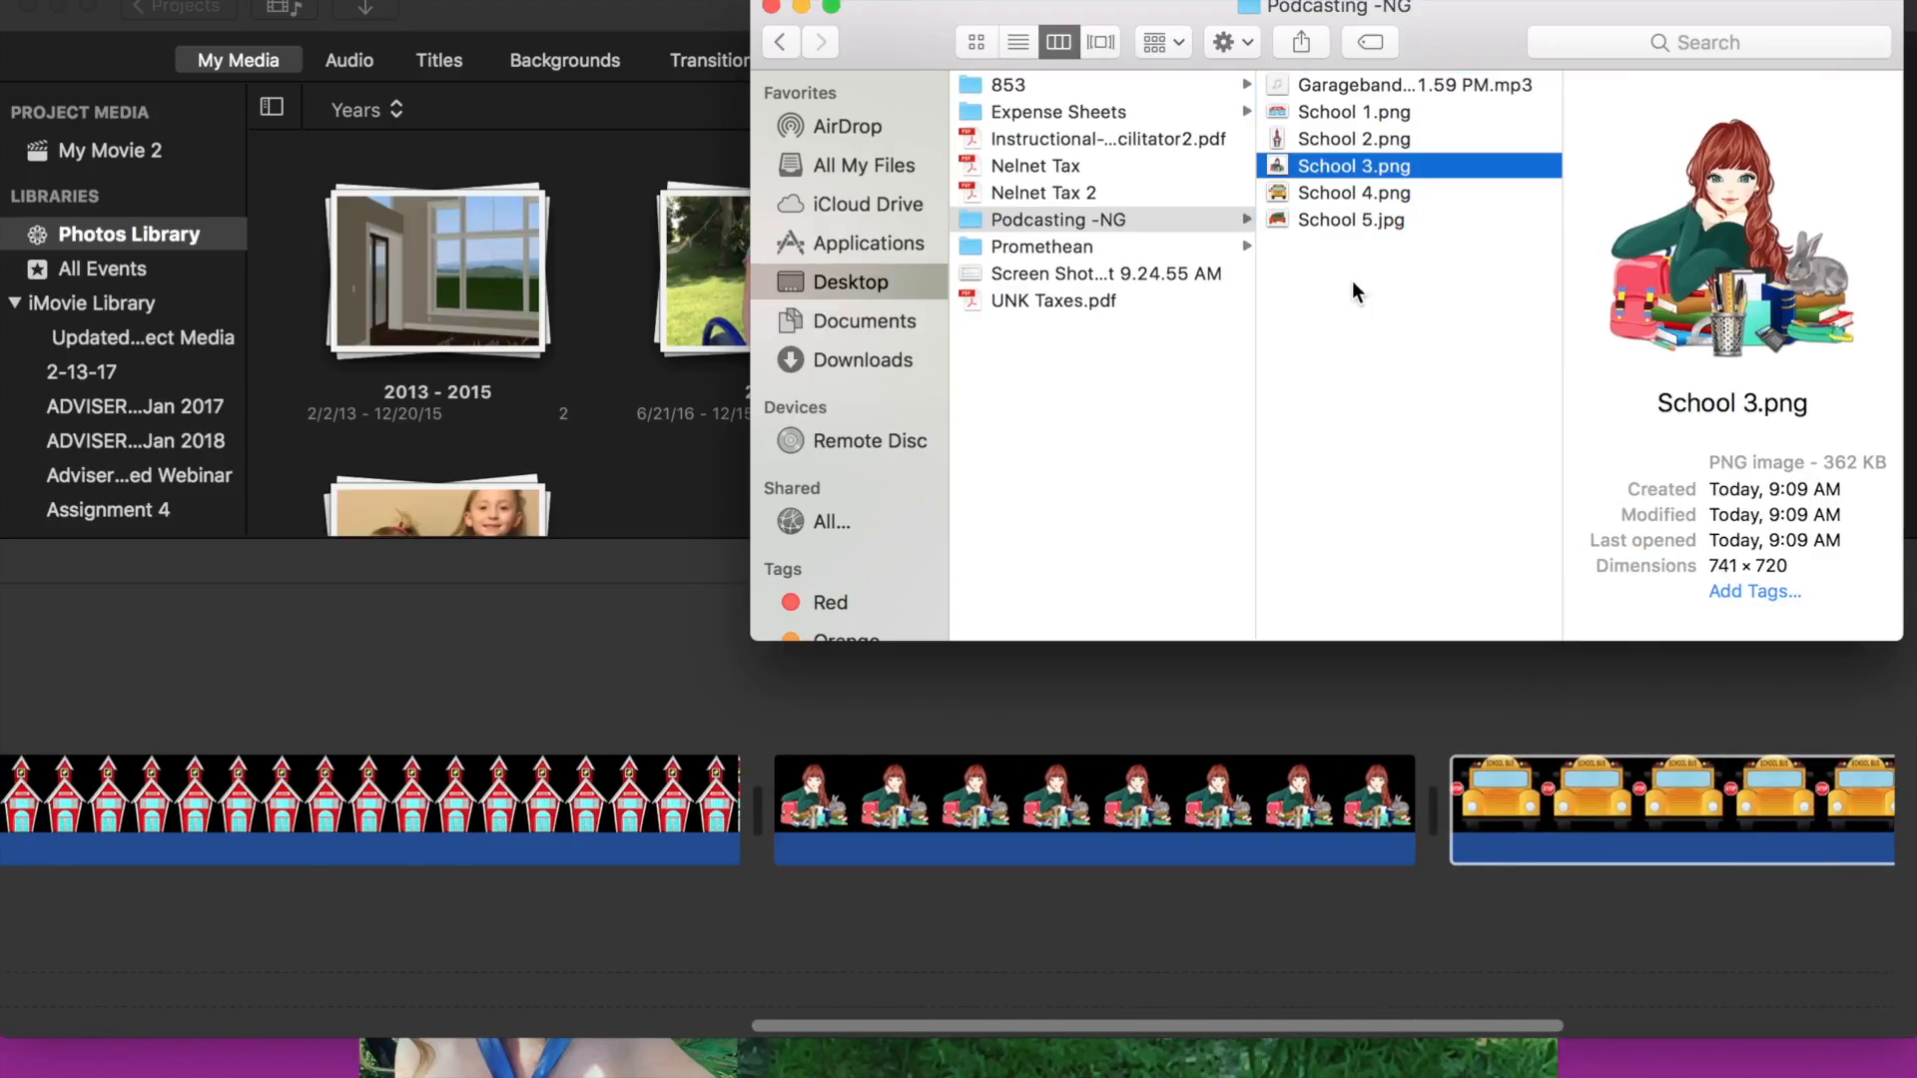
scroll(1531, 733, right, 10)
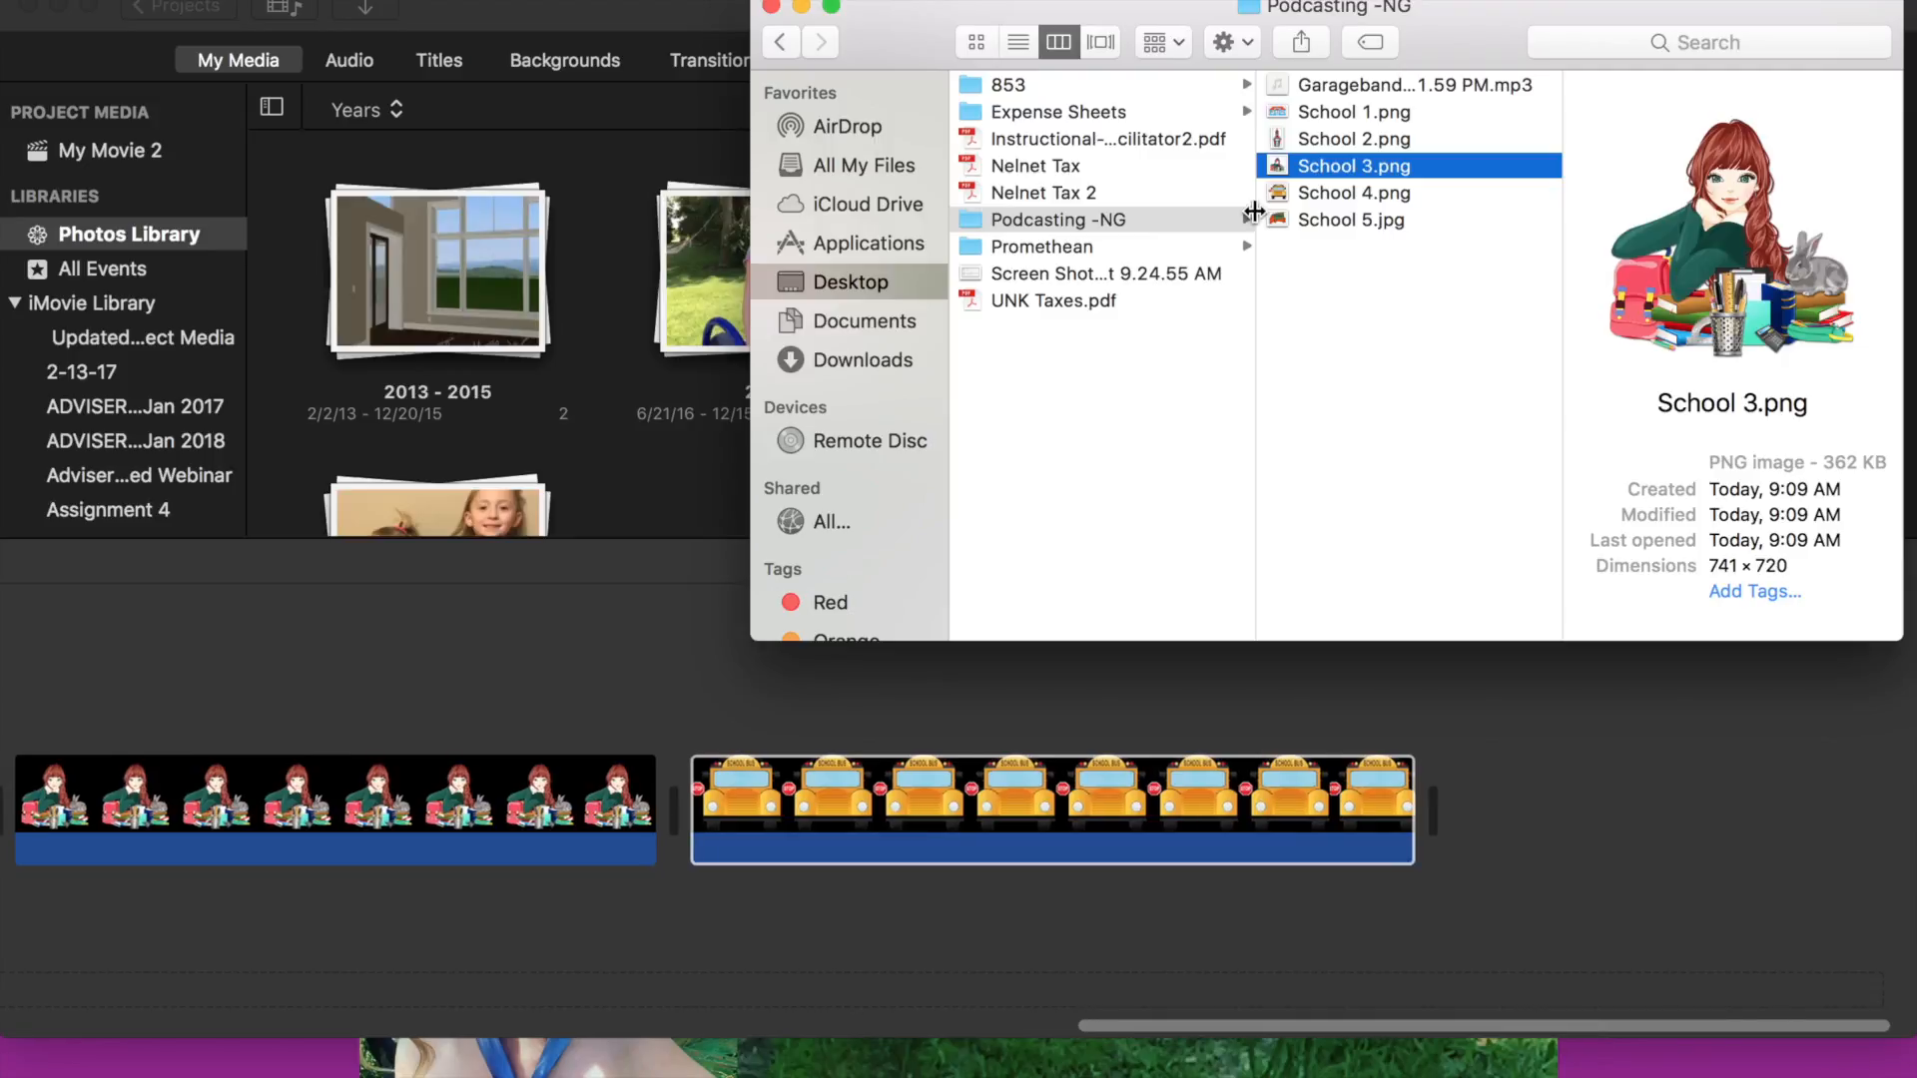
drag(1274, 220, 1652, 786)
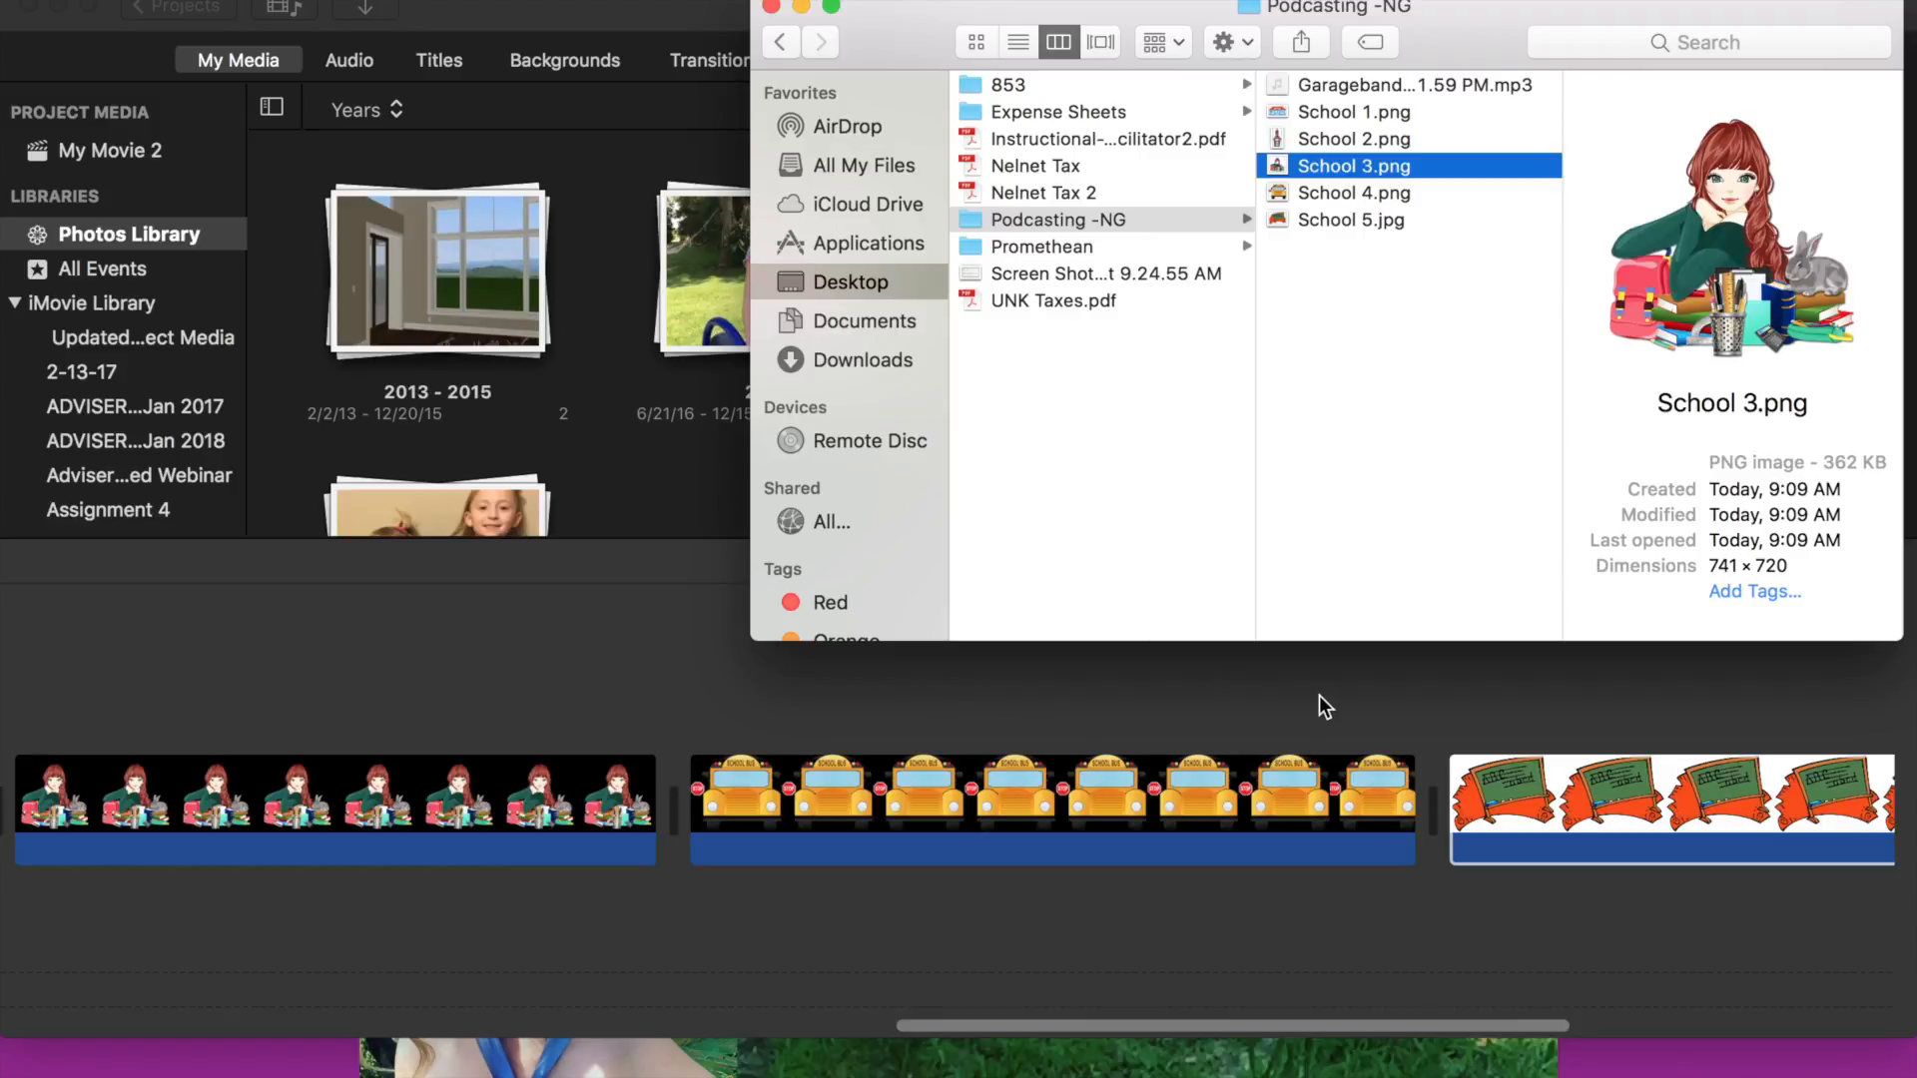
- Try opening the GarageBand podcast mp3 from the folder, then close the music app that opens
scroll(1037, 886, left, 15)
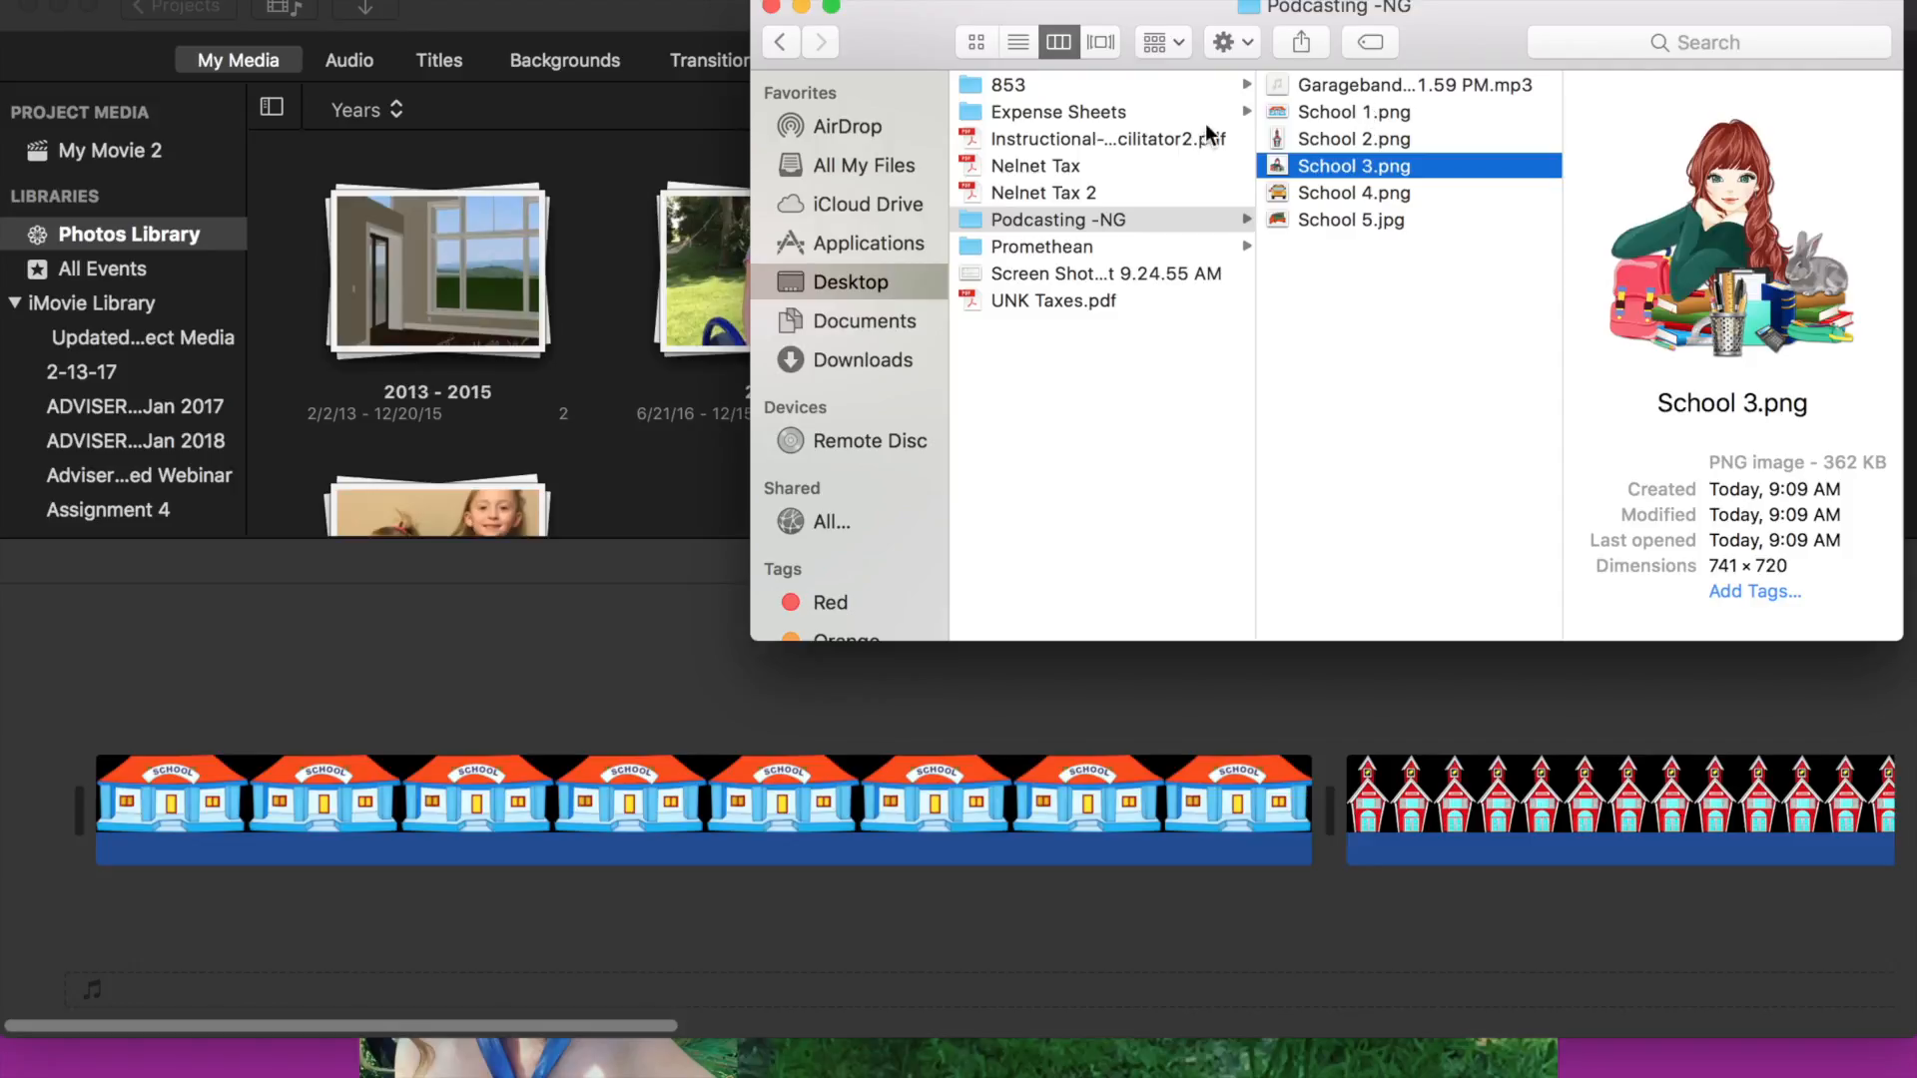
click(1288, 90)
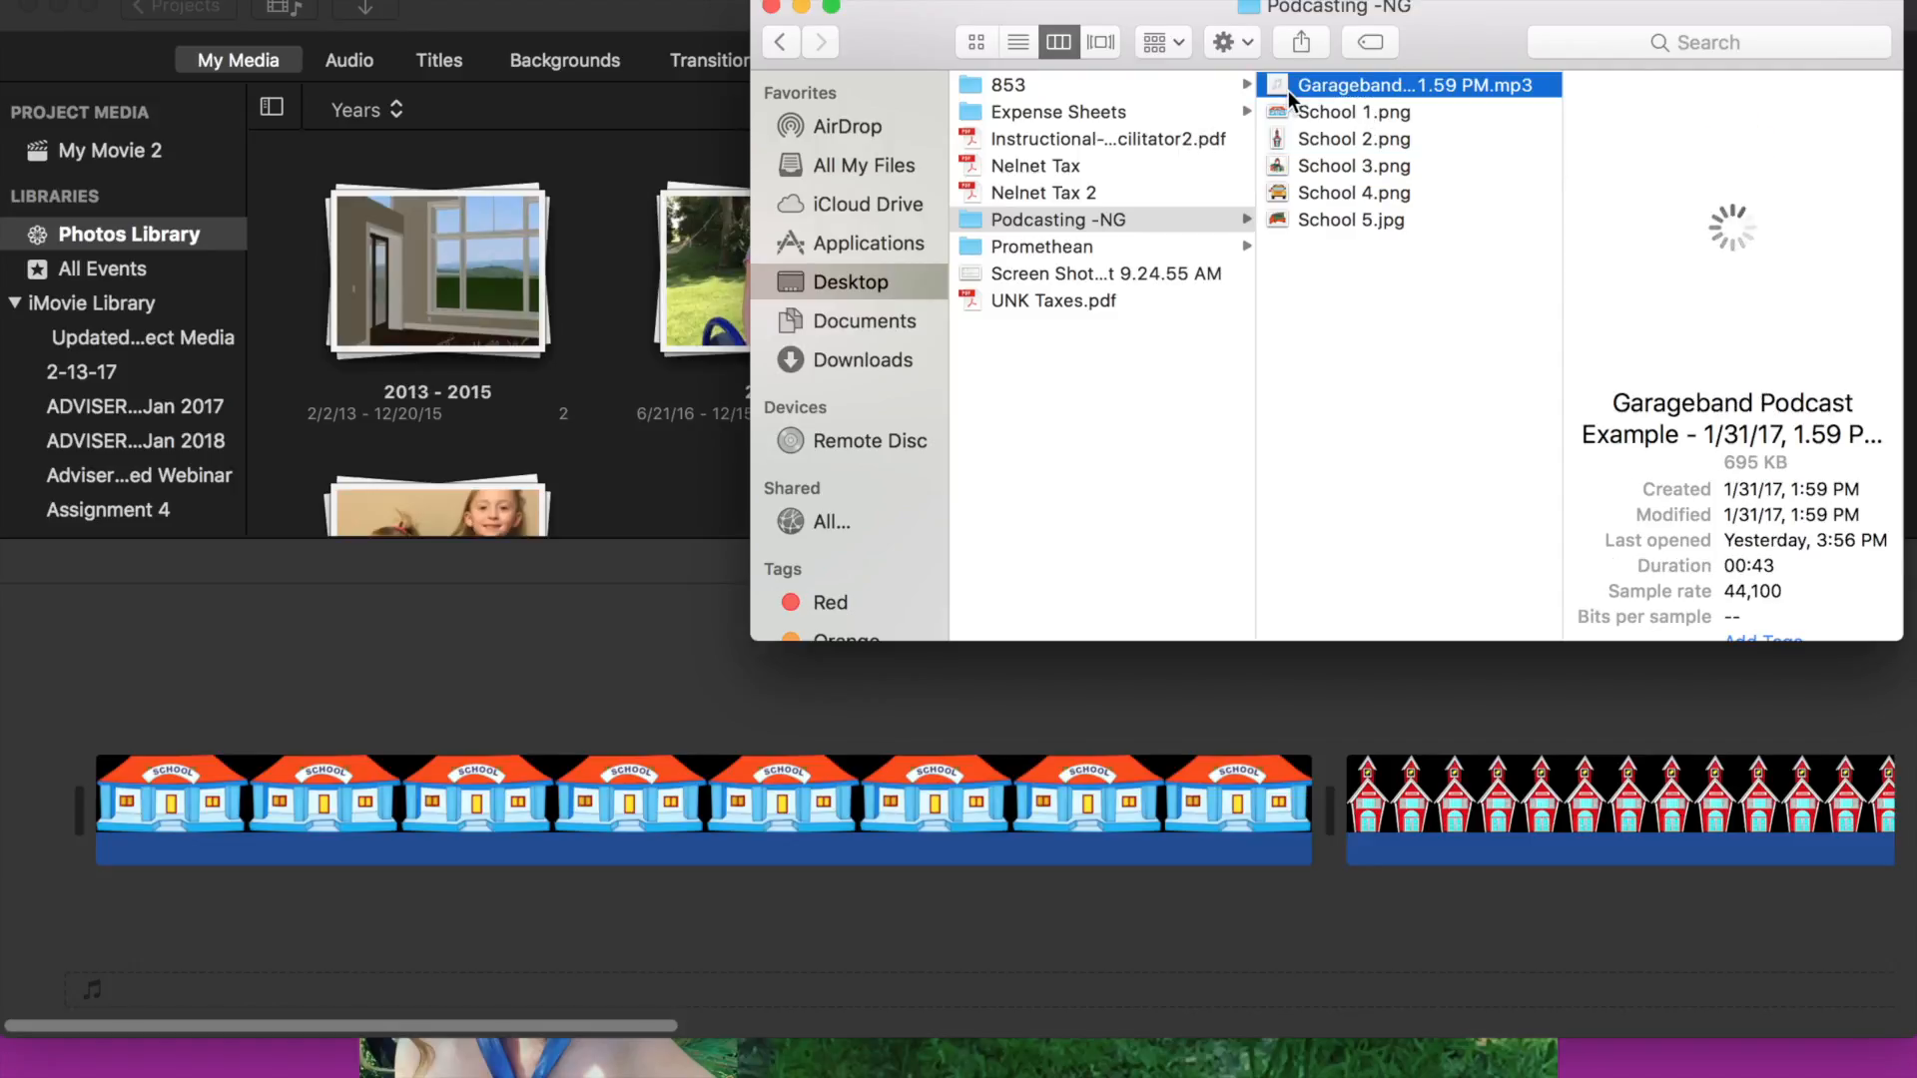
double_click(1288, 90)
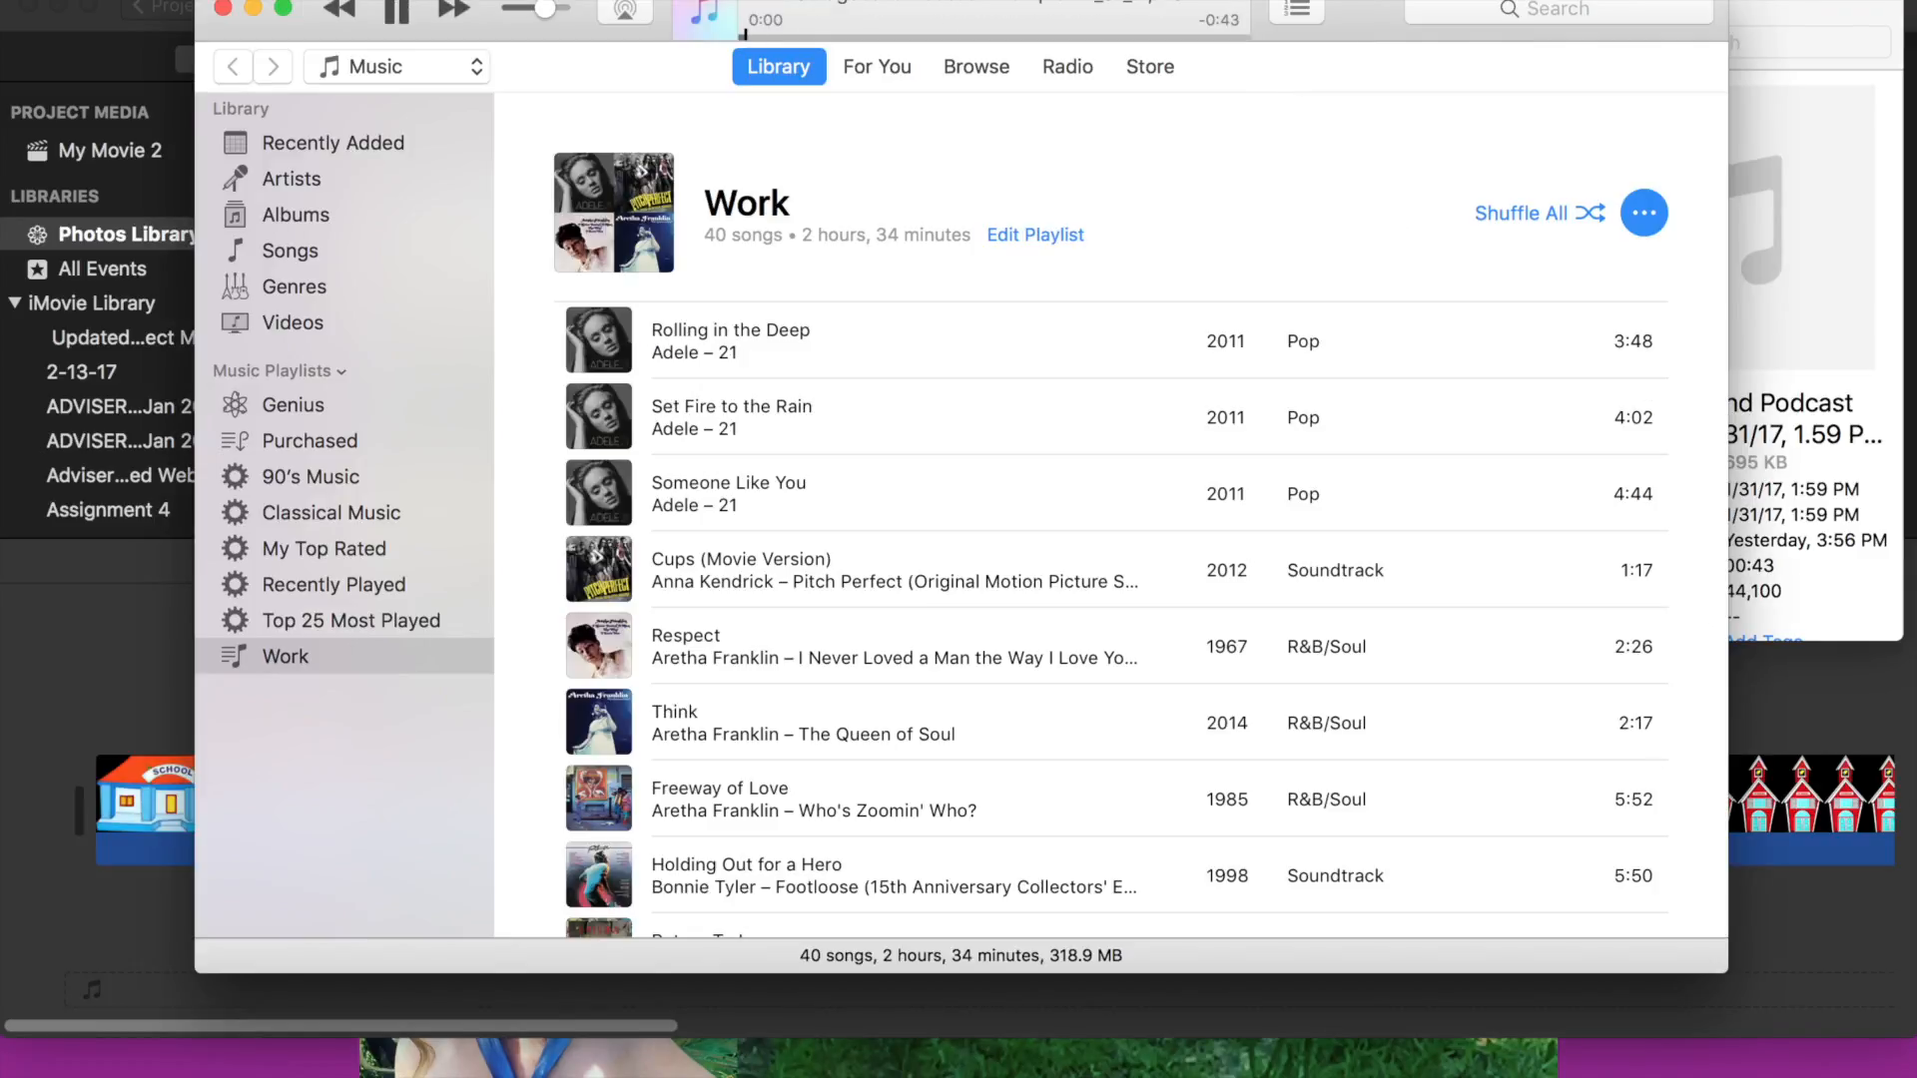
click(125, 2)
click(272, 309)
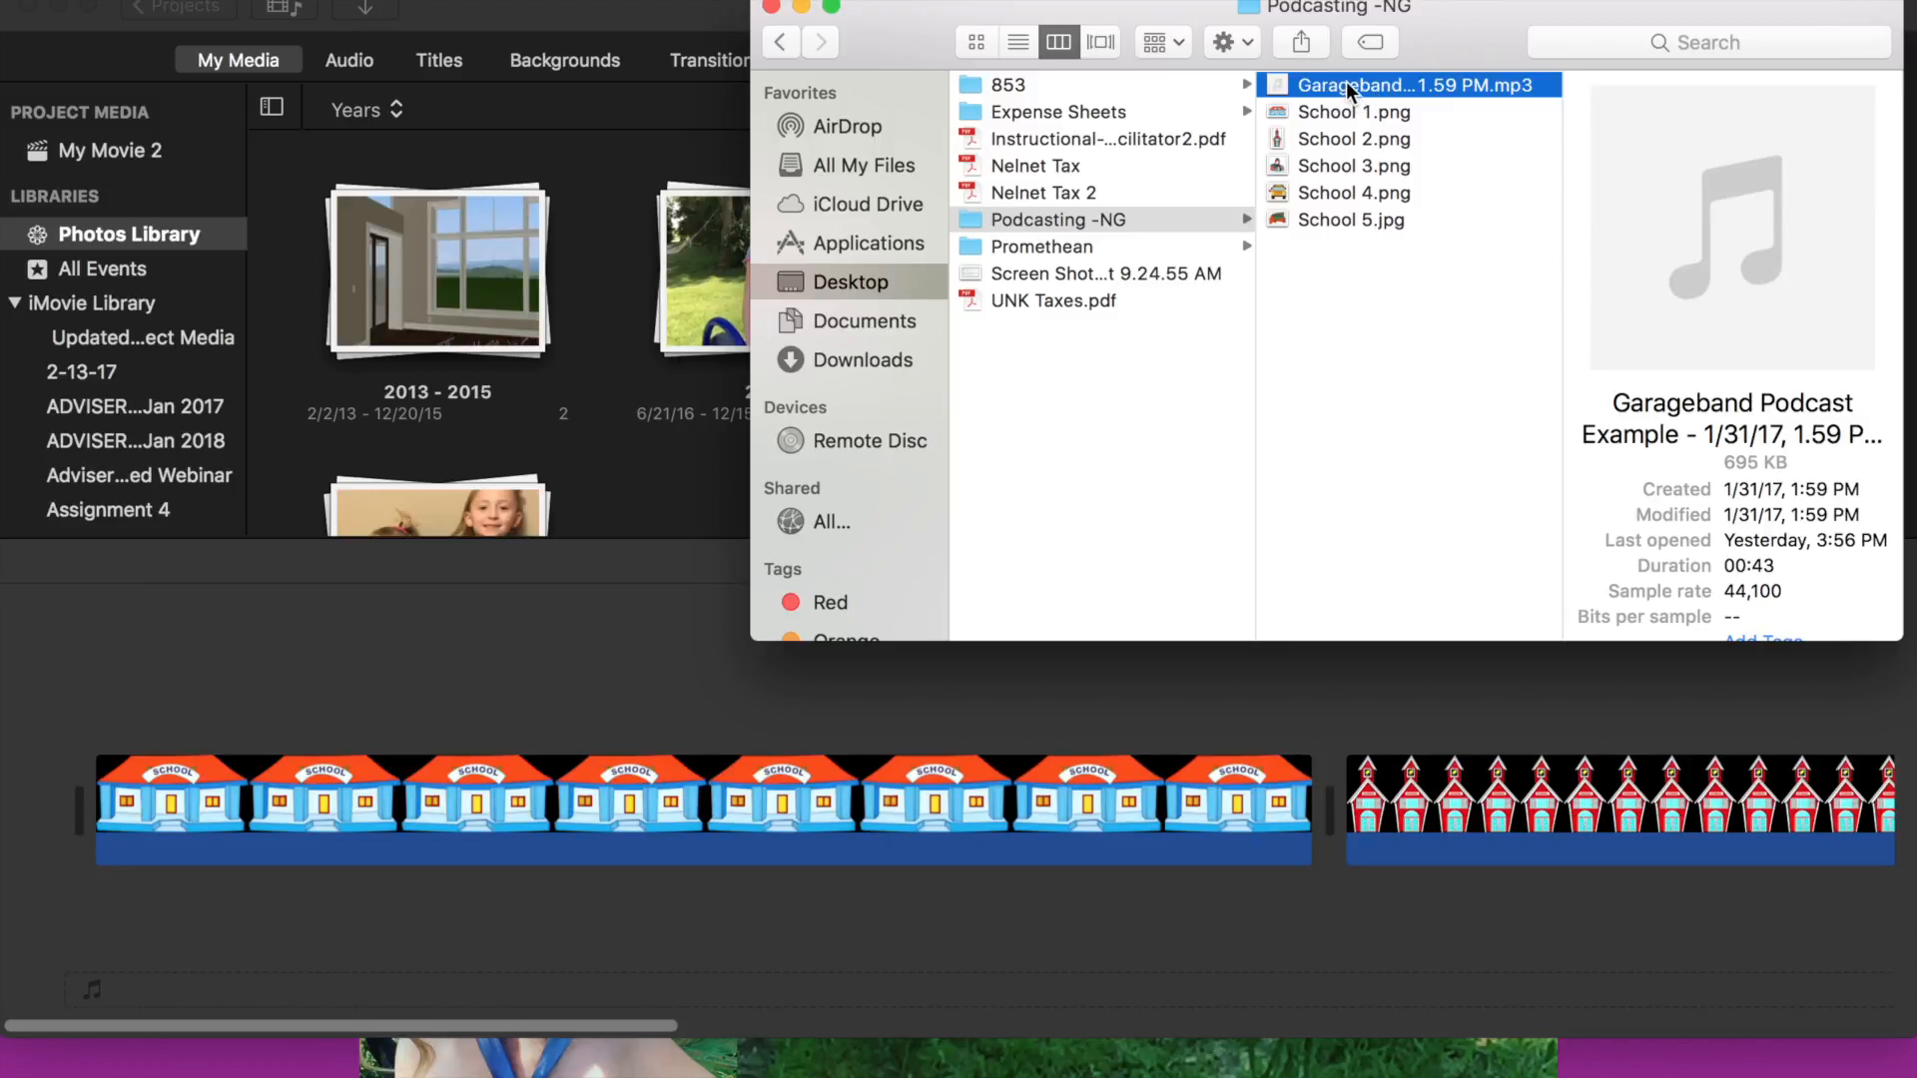
- Play the GarageBand podcast mp3 in QuickTime Player, then close the player and the Finder window
right_click(1276, 81)
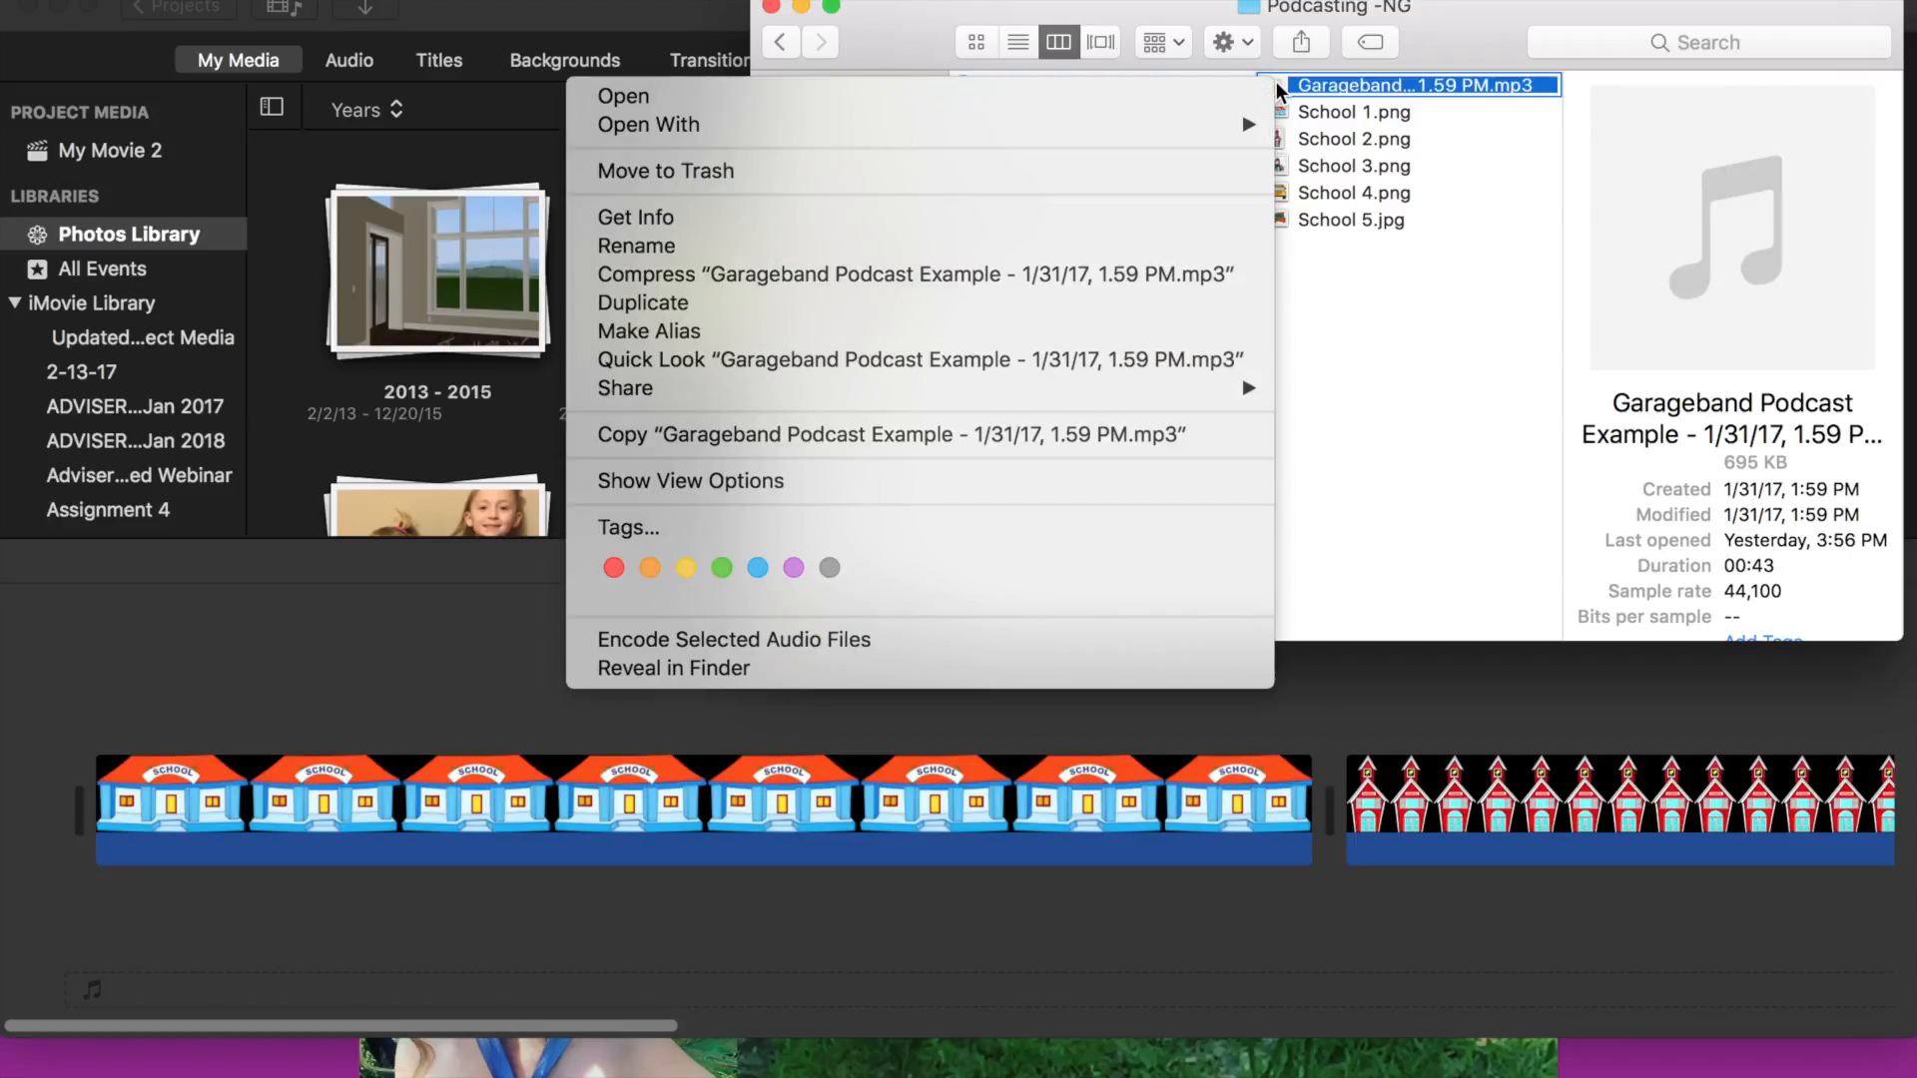
mouse_move(1093, 122)
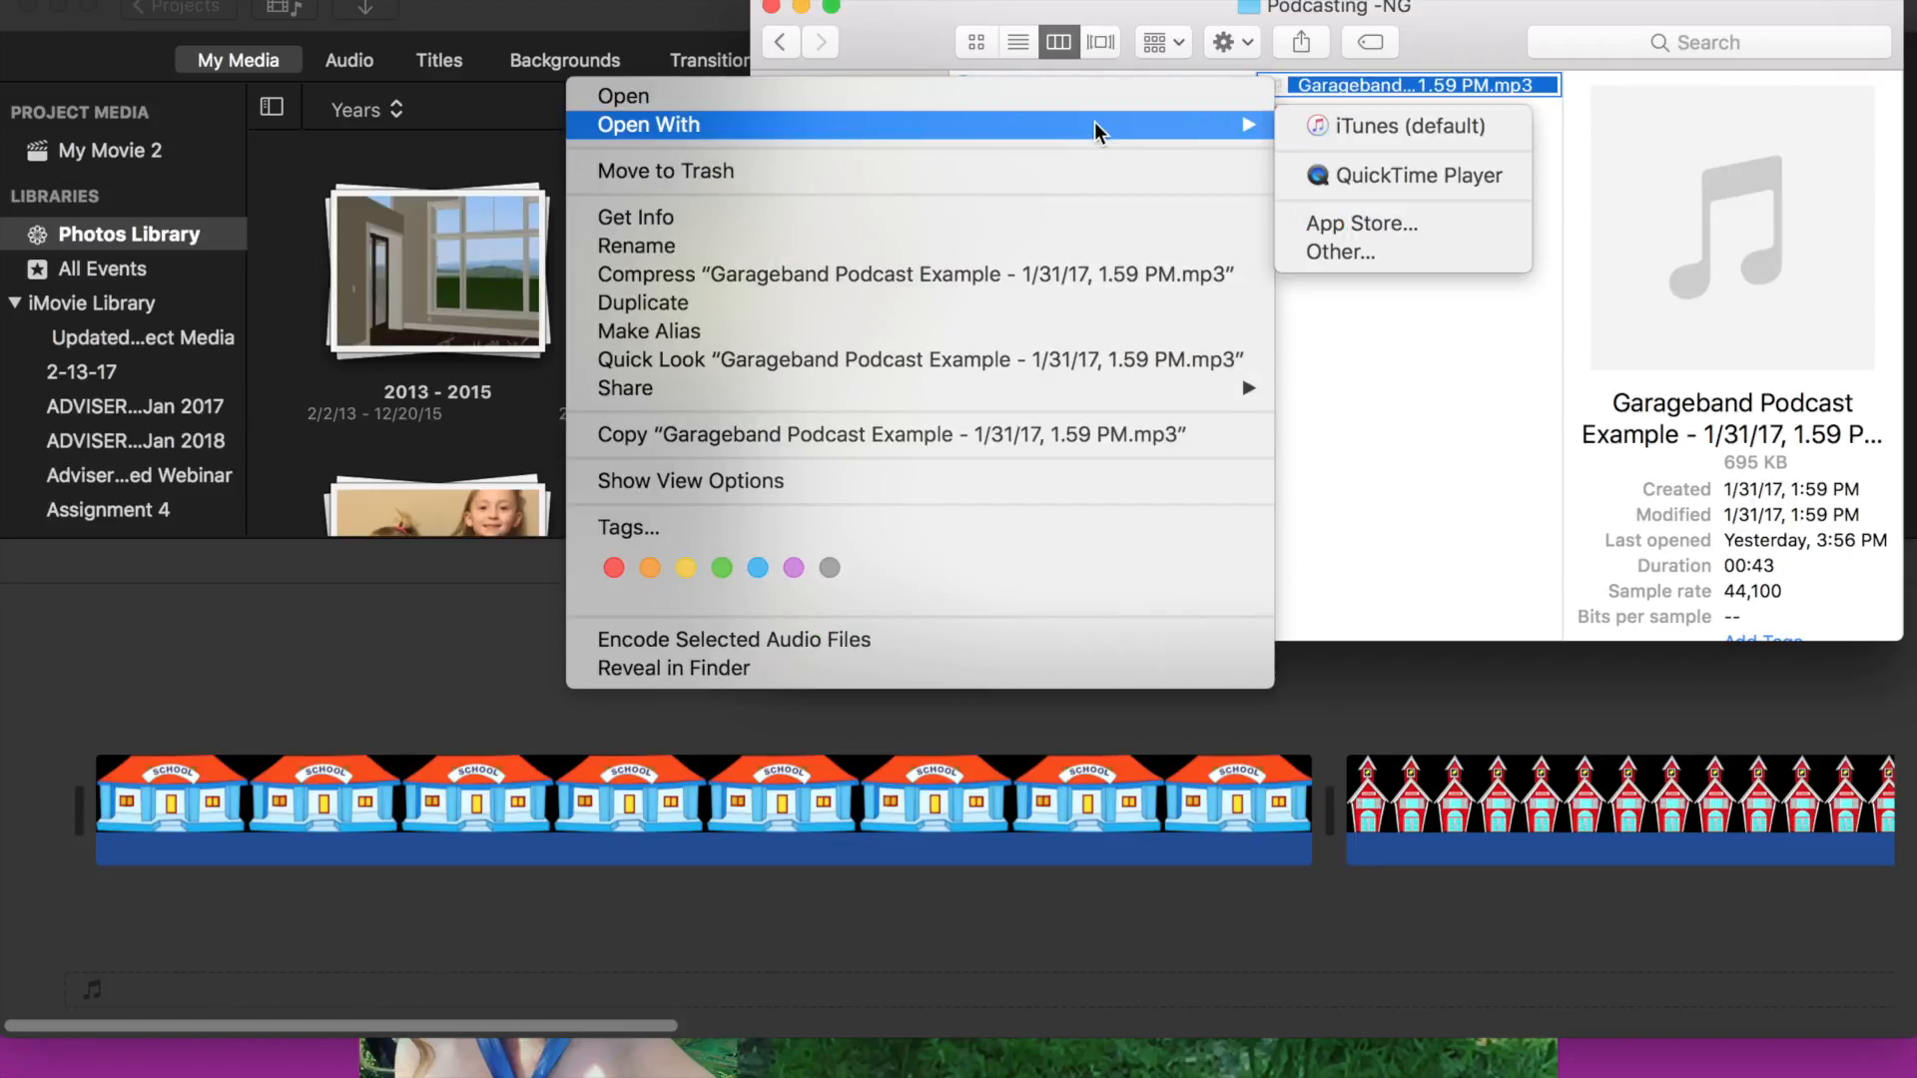
click(1394, 176)
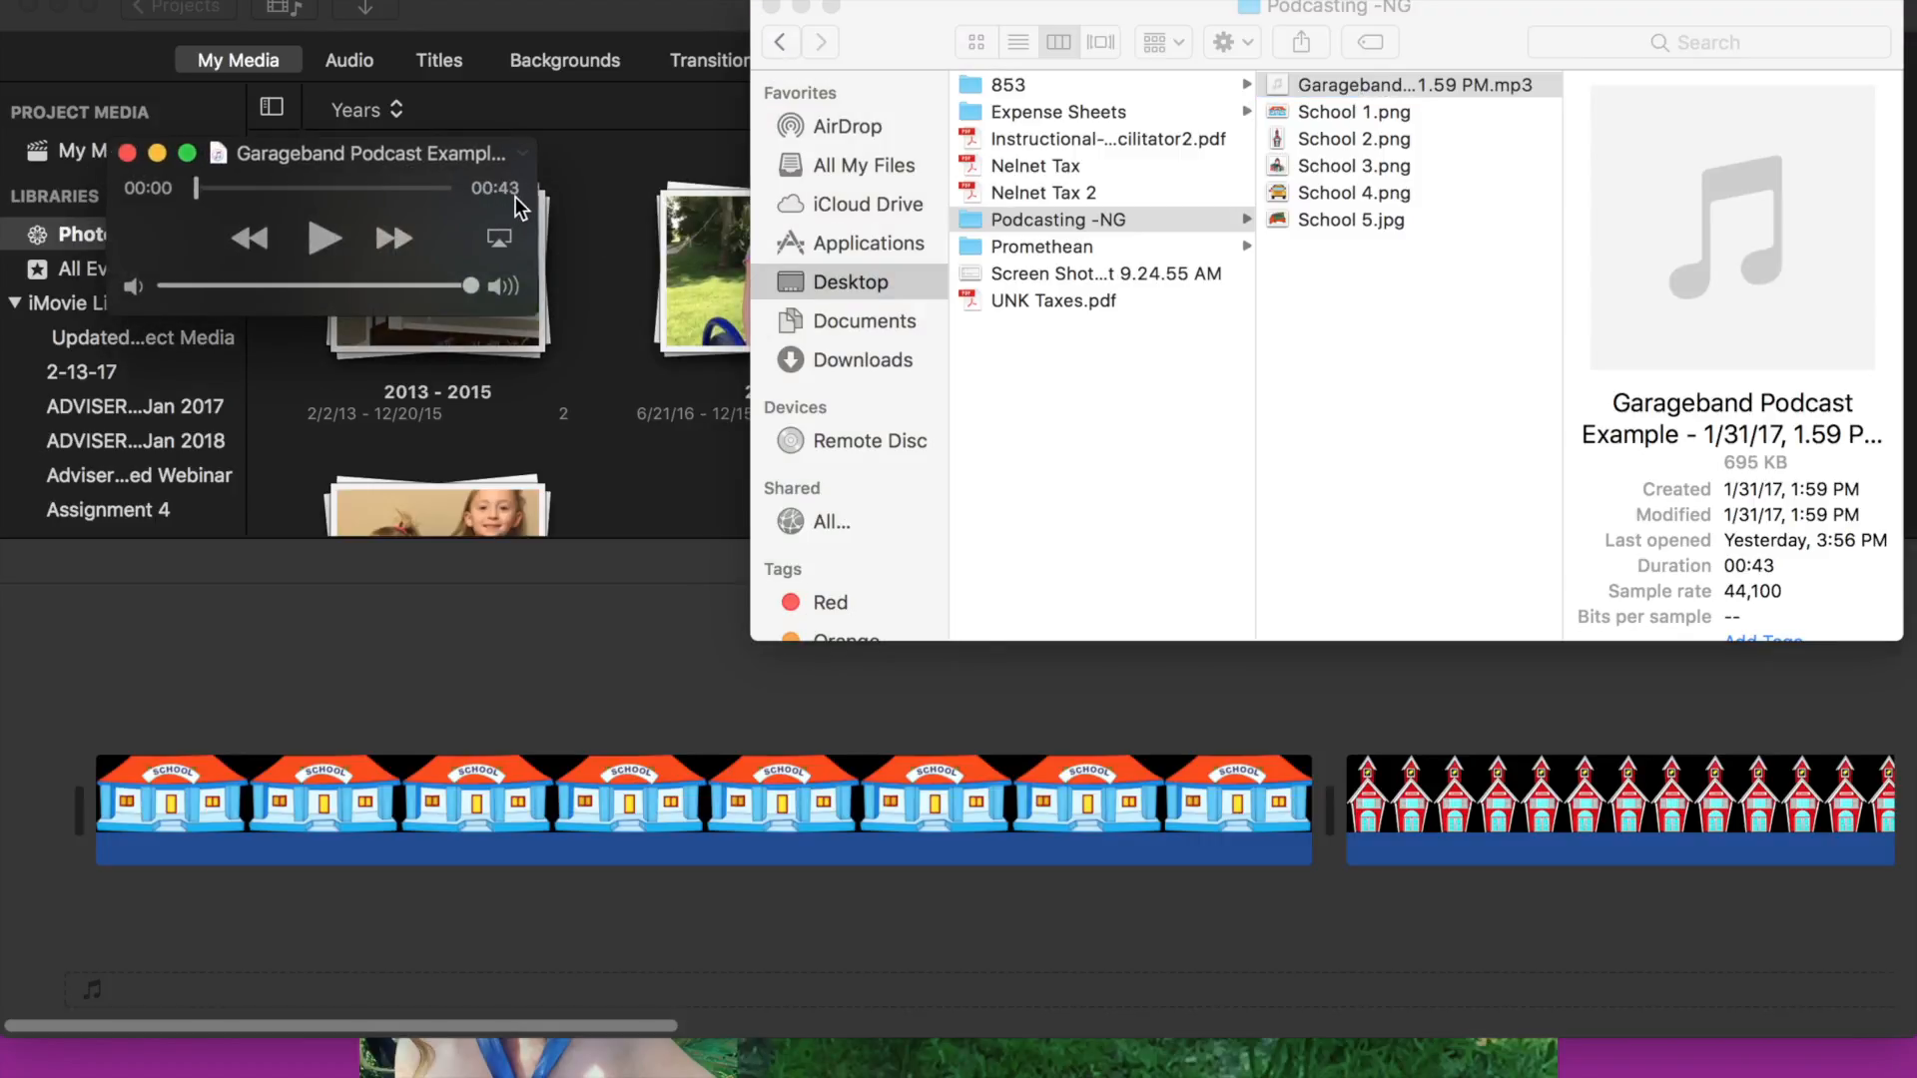
click(127, 152)
click(773, 7)
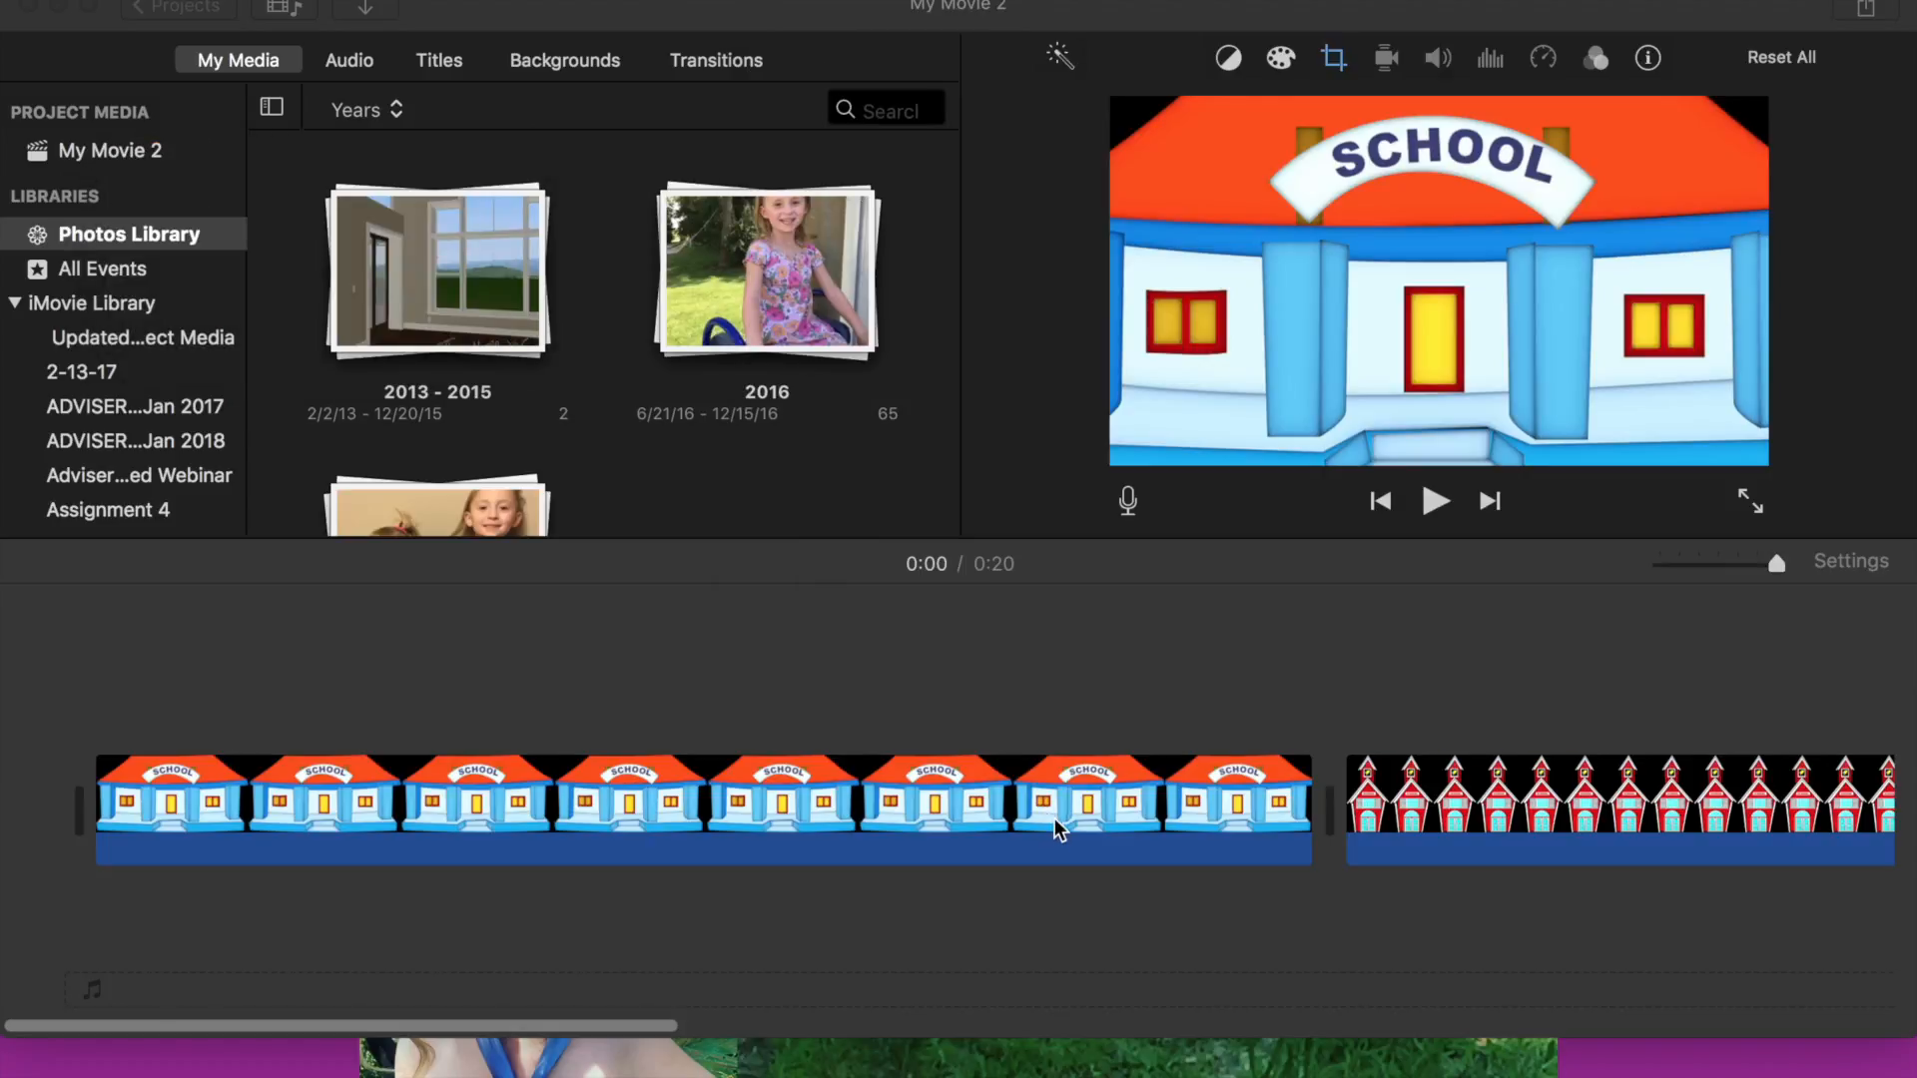
- Lengthen the first school clip to about 5.4 seconds
scroll(1058, 828, right, 15)
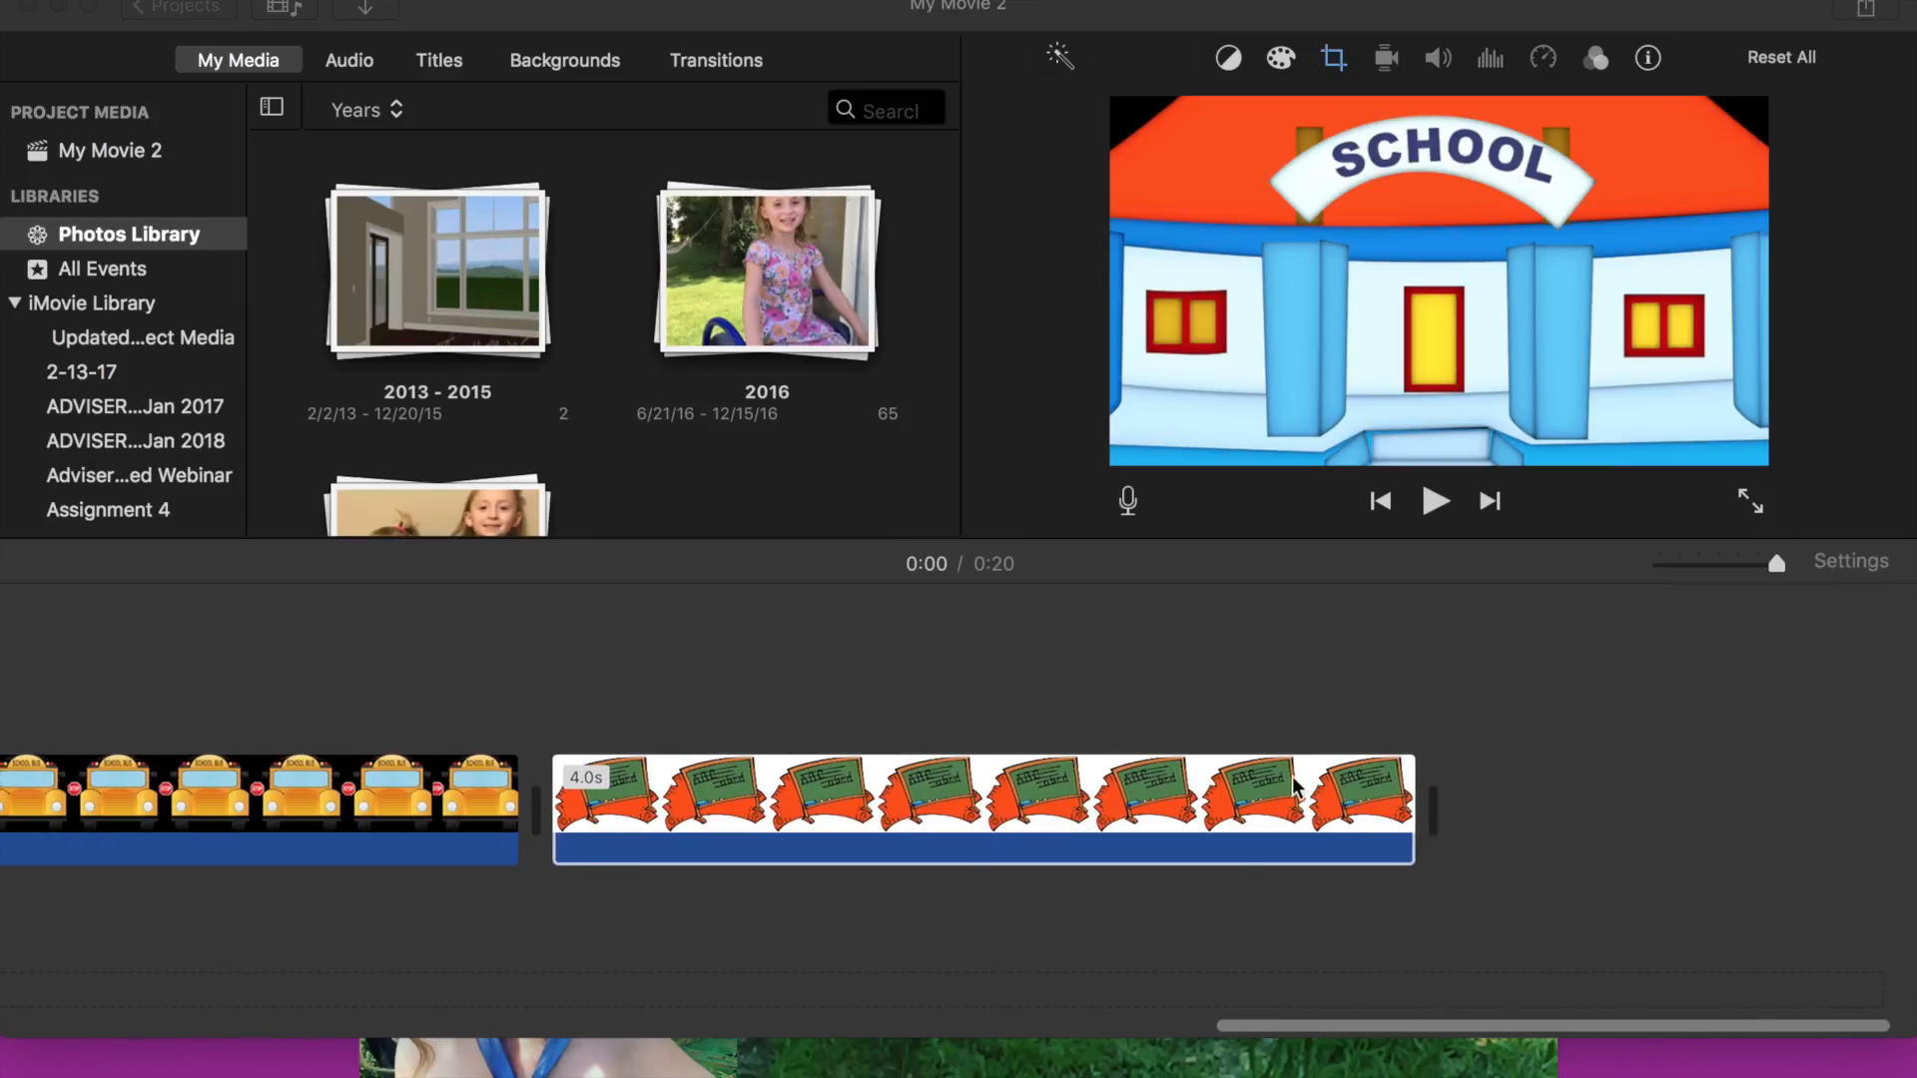
scroll(1243, 789, left, 2)
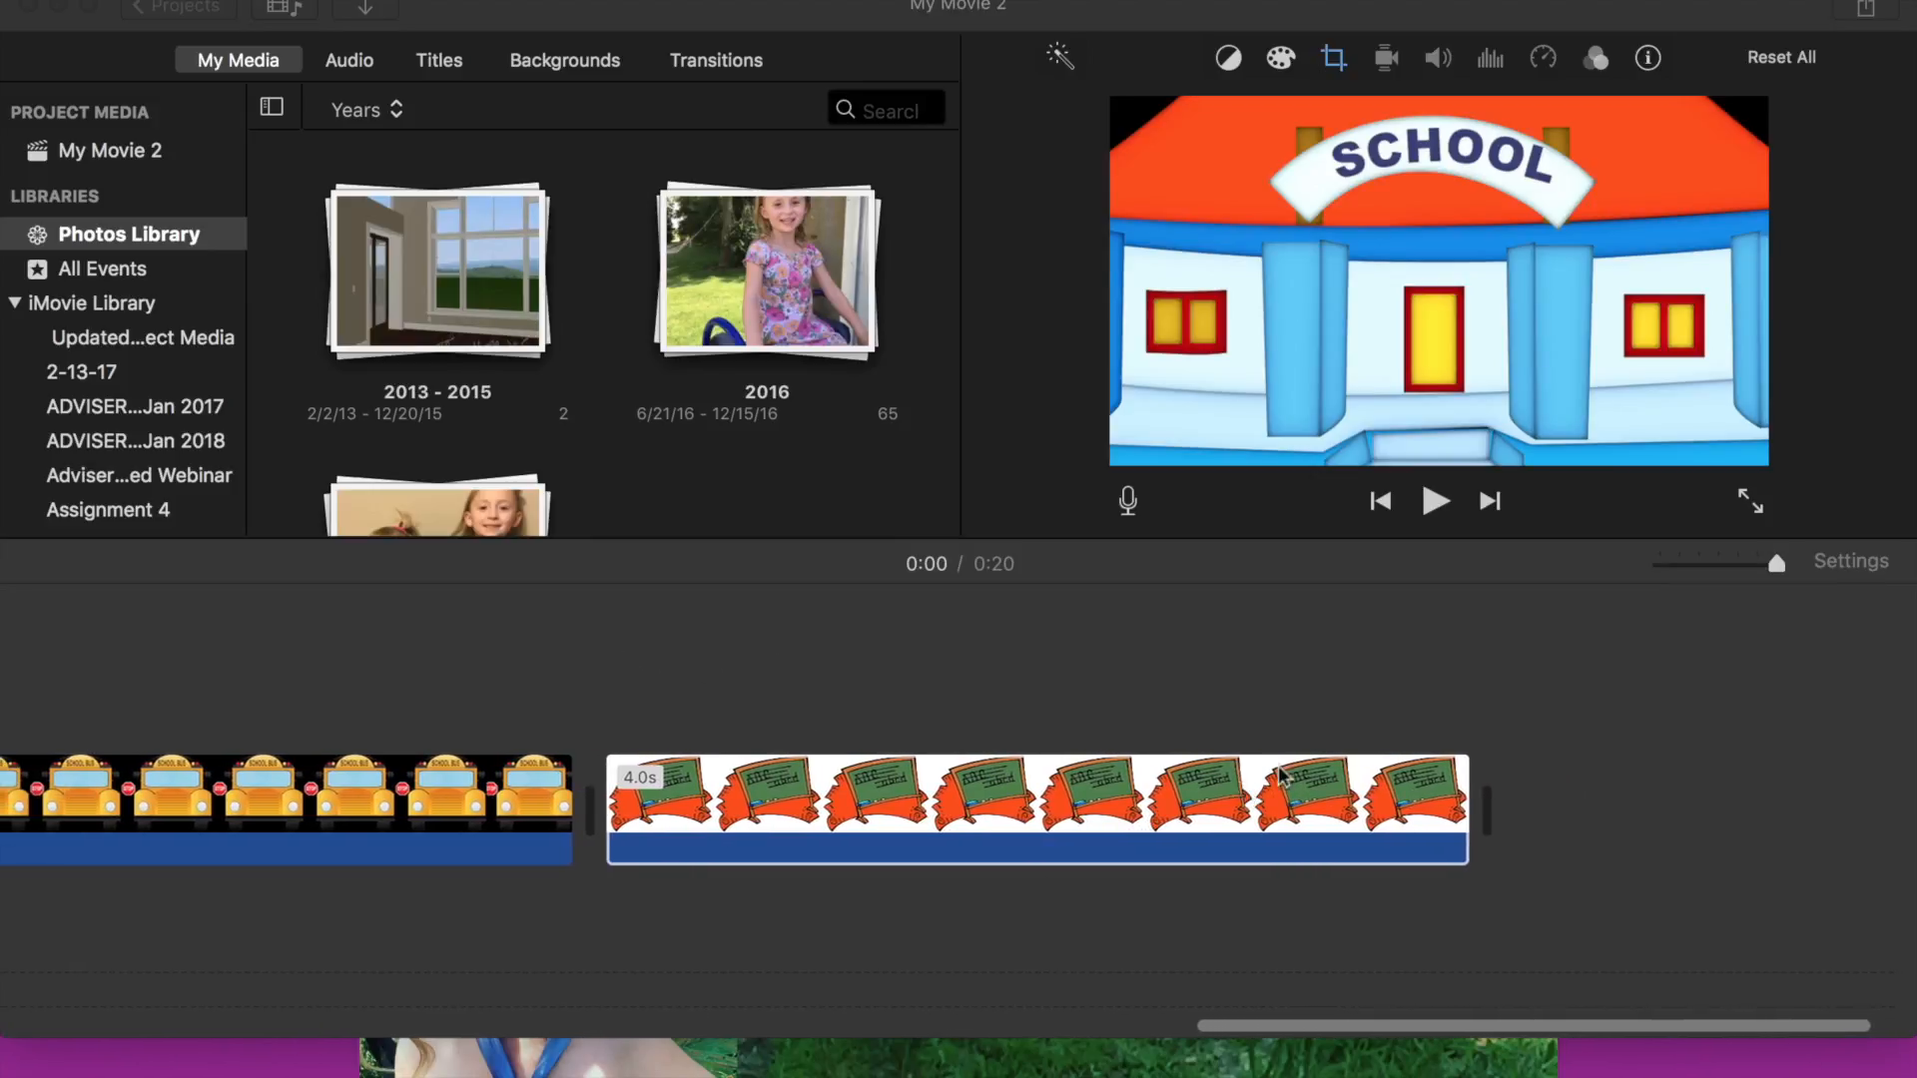
scroll(895, 735, left, 1)
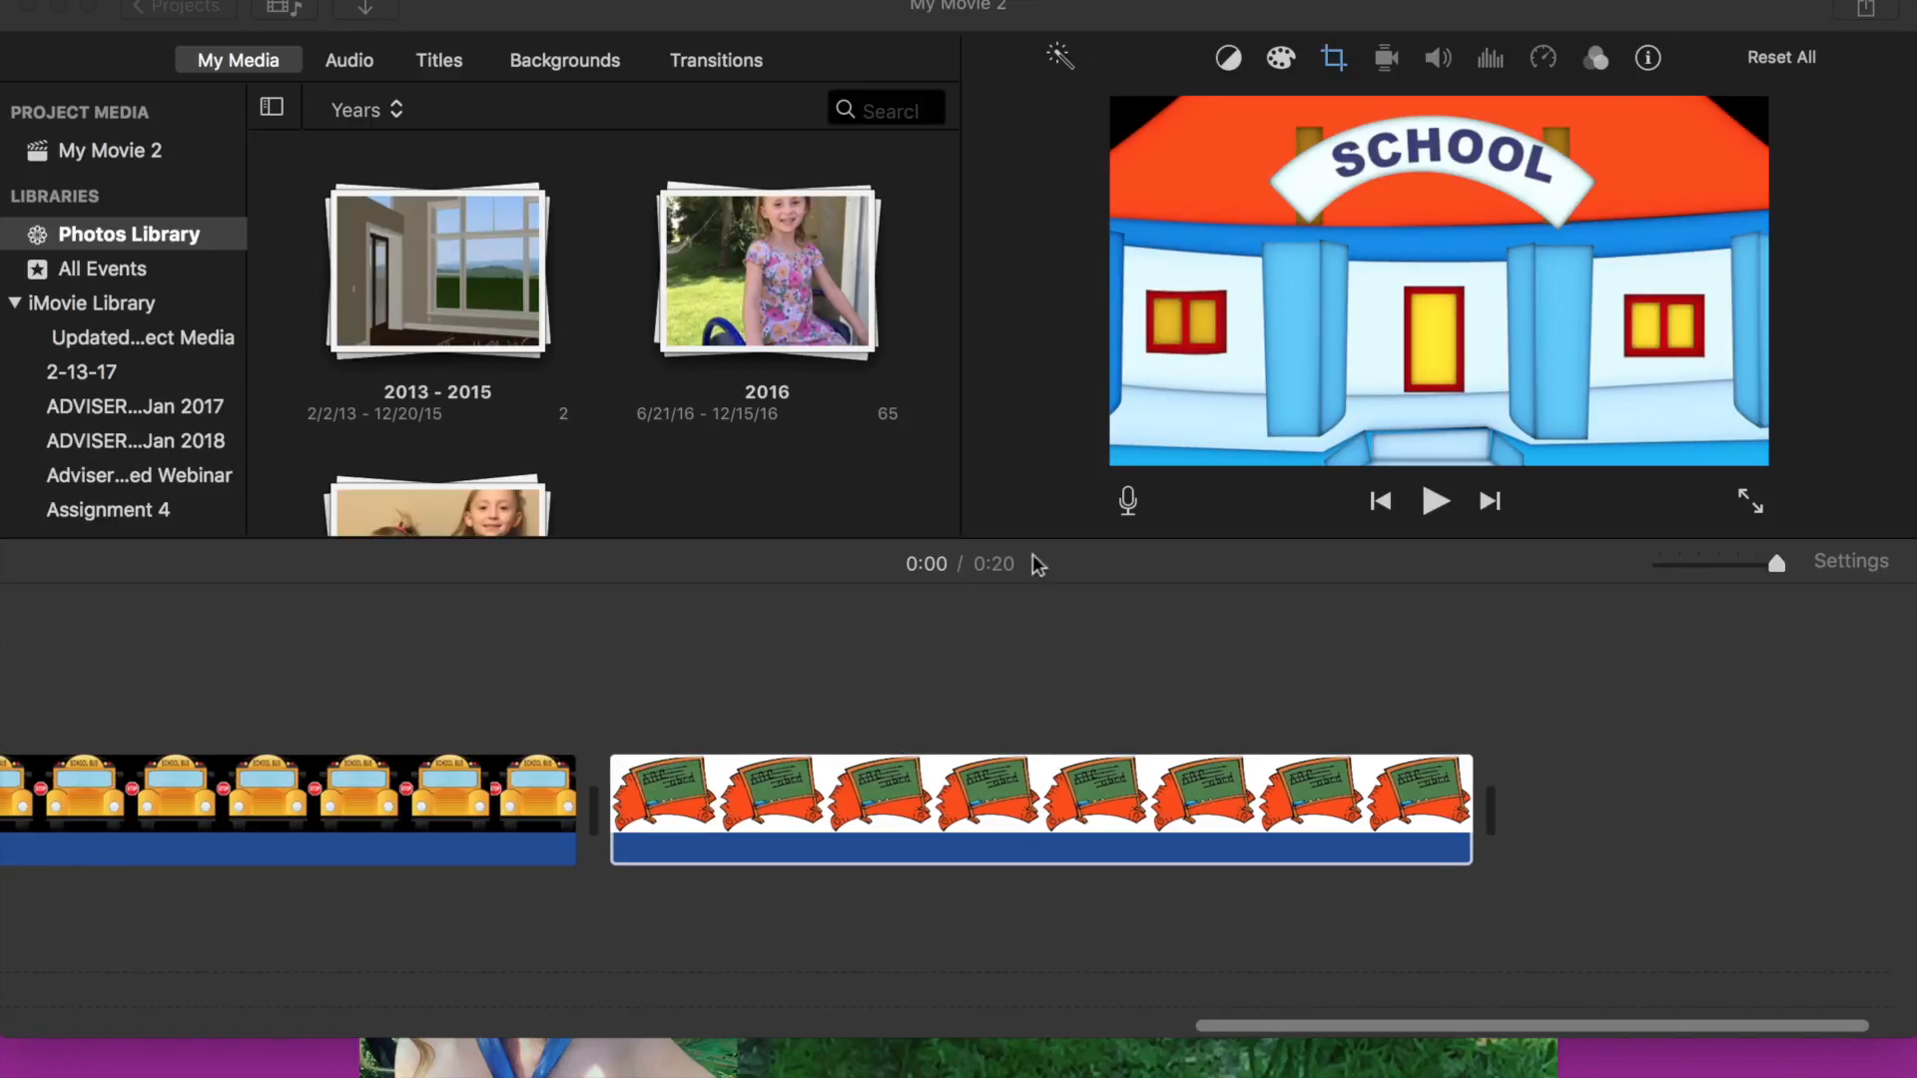
scroll(878, 843, left, 15)
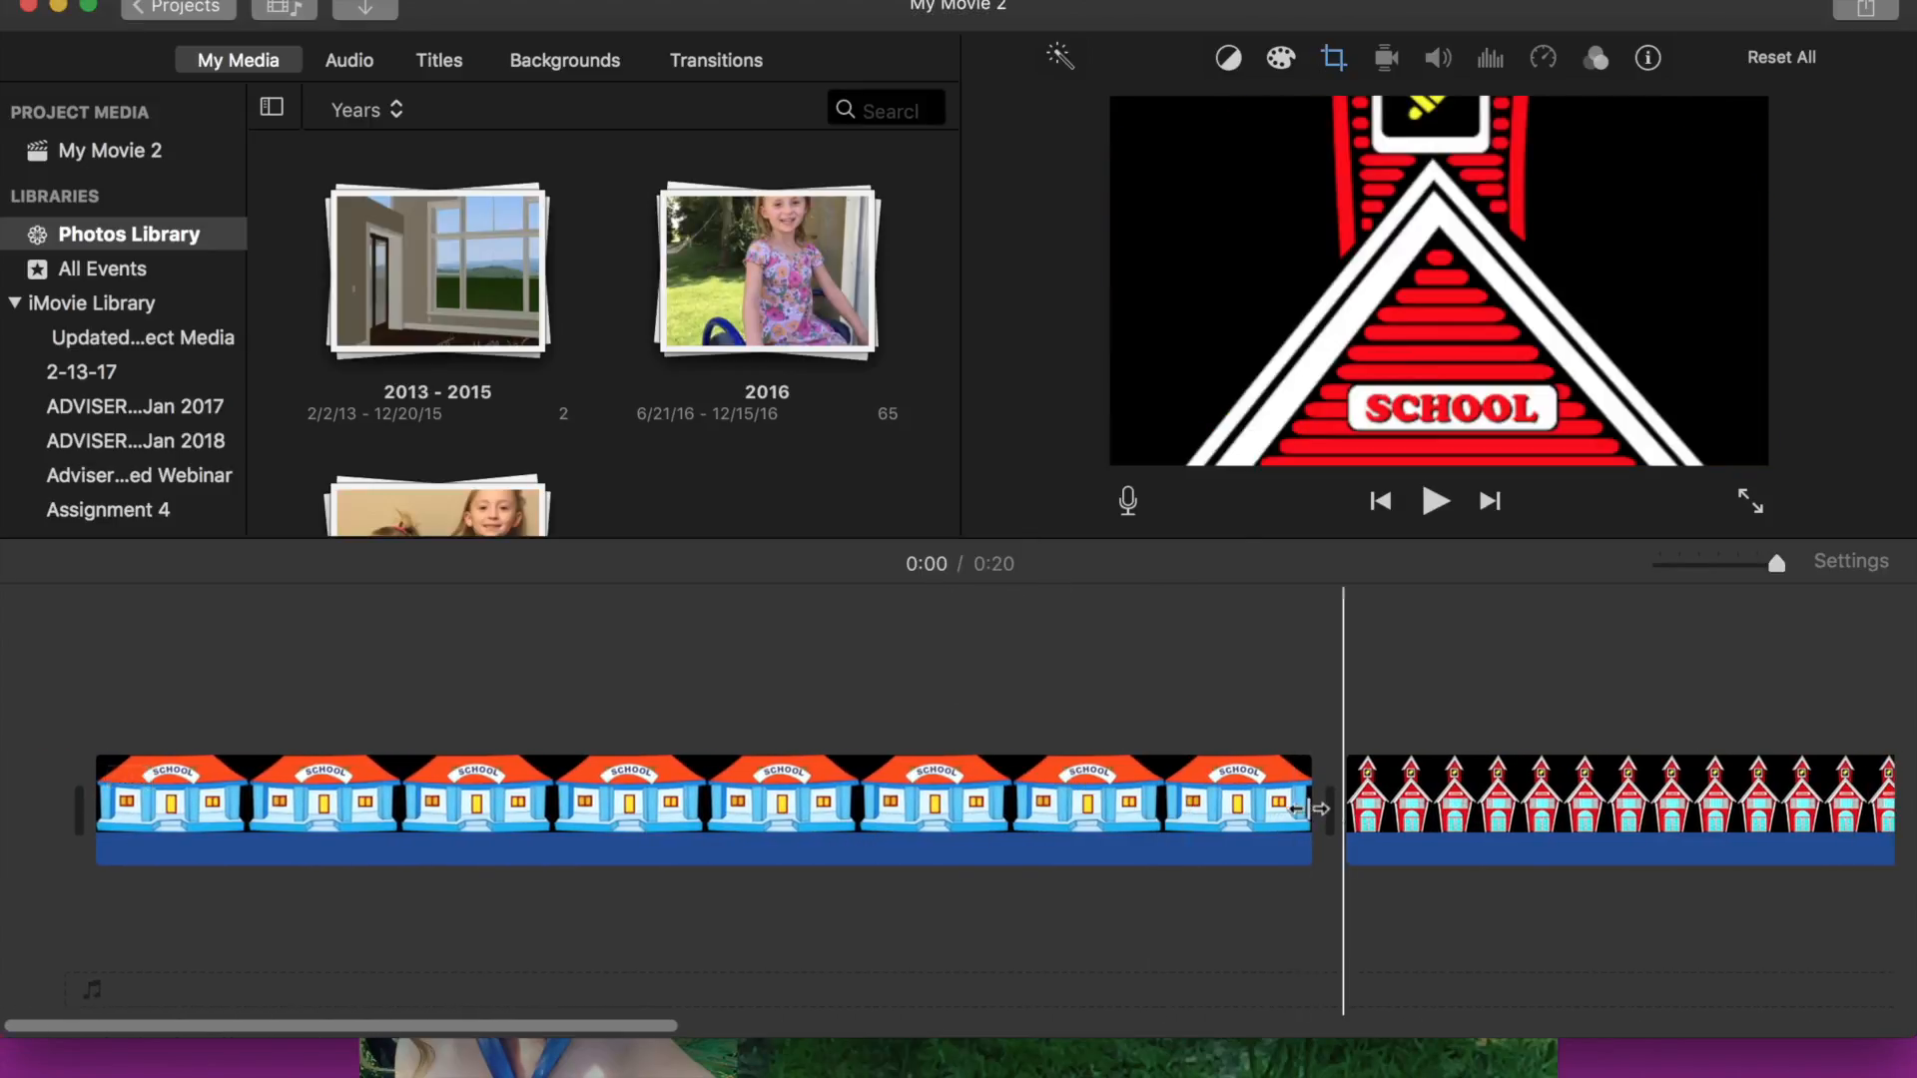
click(1176, 814)
drag(1309, 804, 1739, 800)
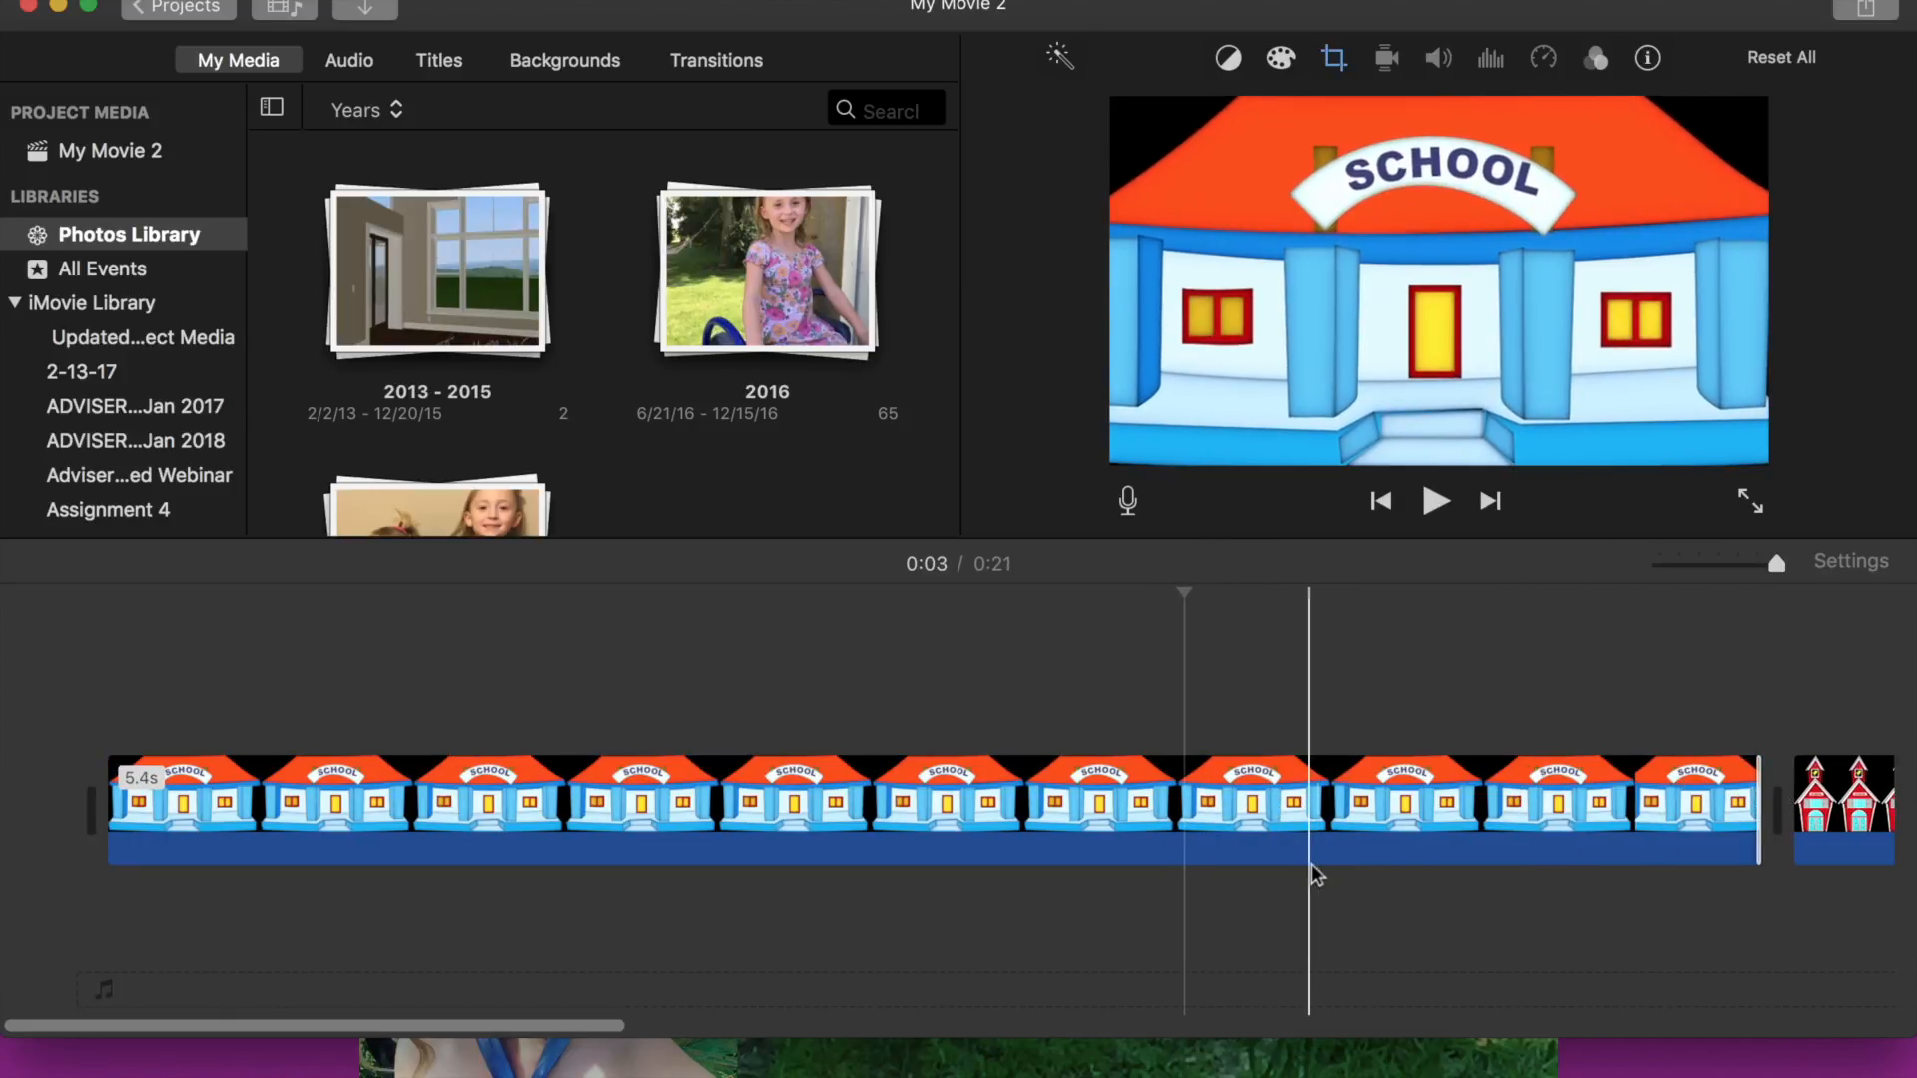
- Lengthen the red schoolhouse clip to about 5.1 seconds
scroll(1316, 875, right, 10)
scroll(1316, 876, right, 5)
click(1044, 829)
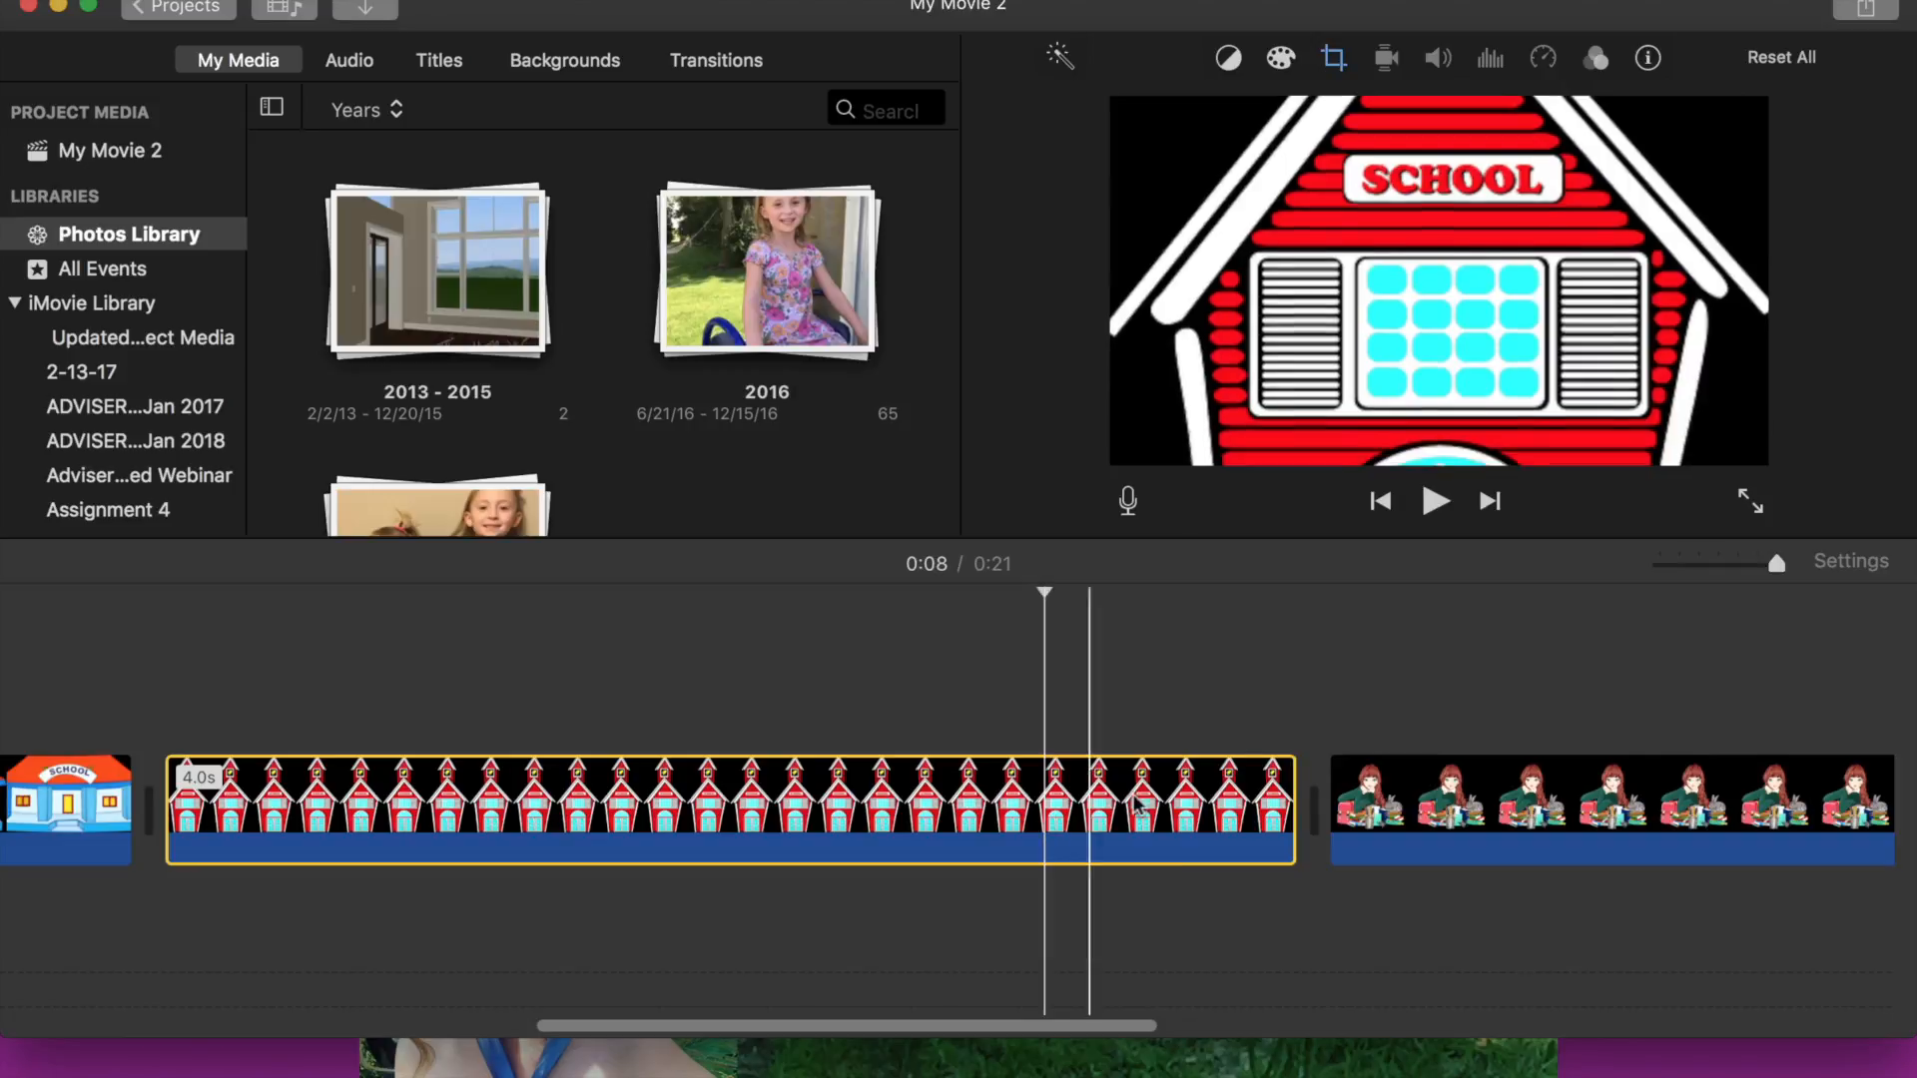
drag(1293, 799, 1626, 799)
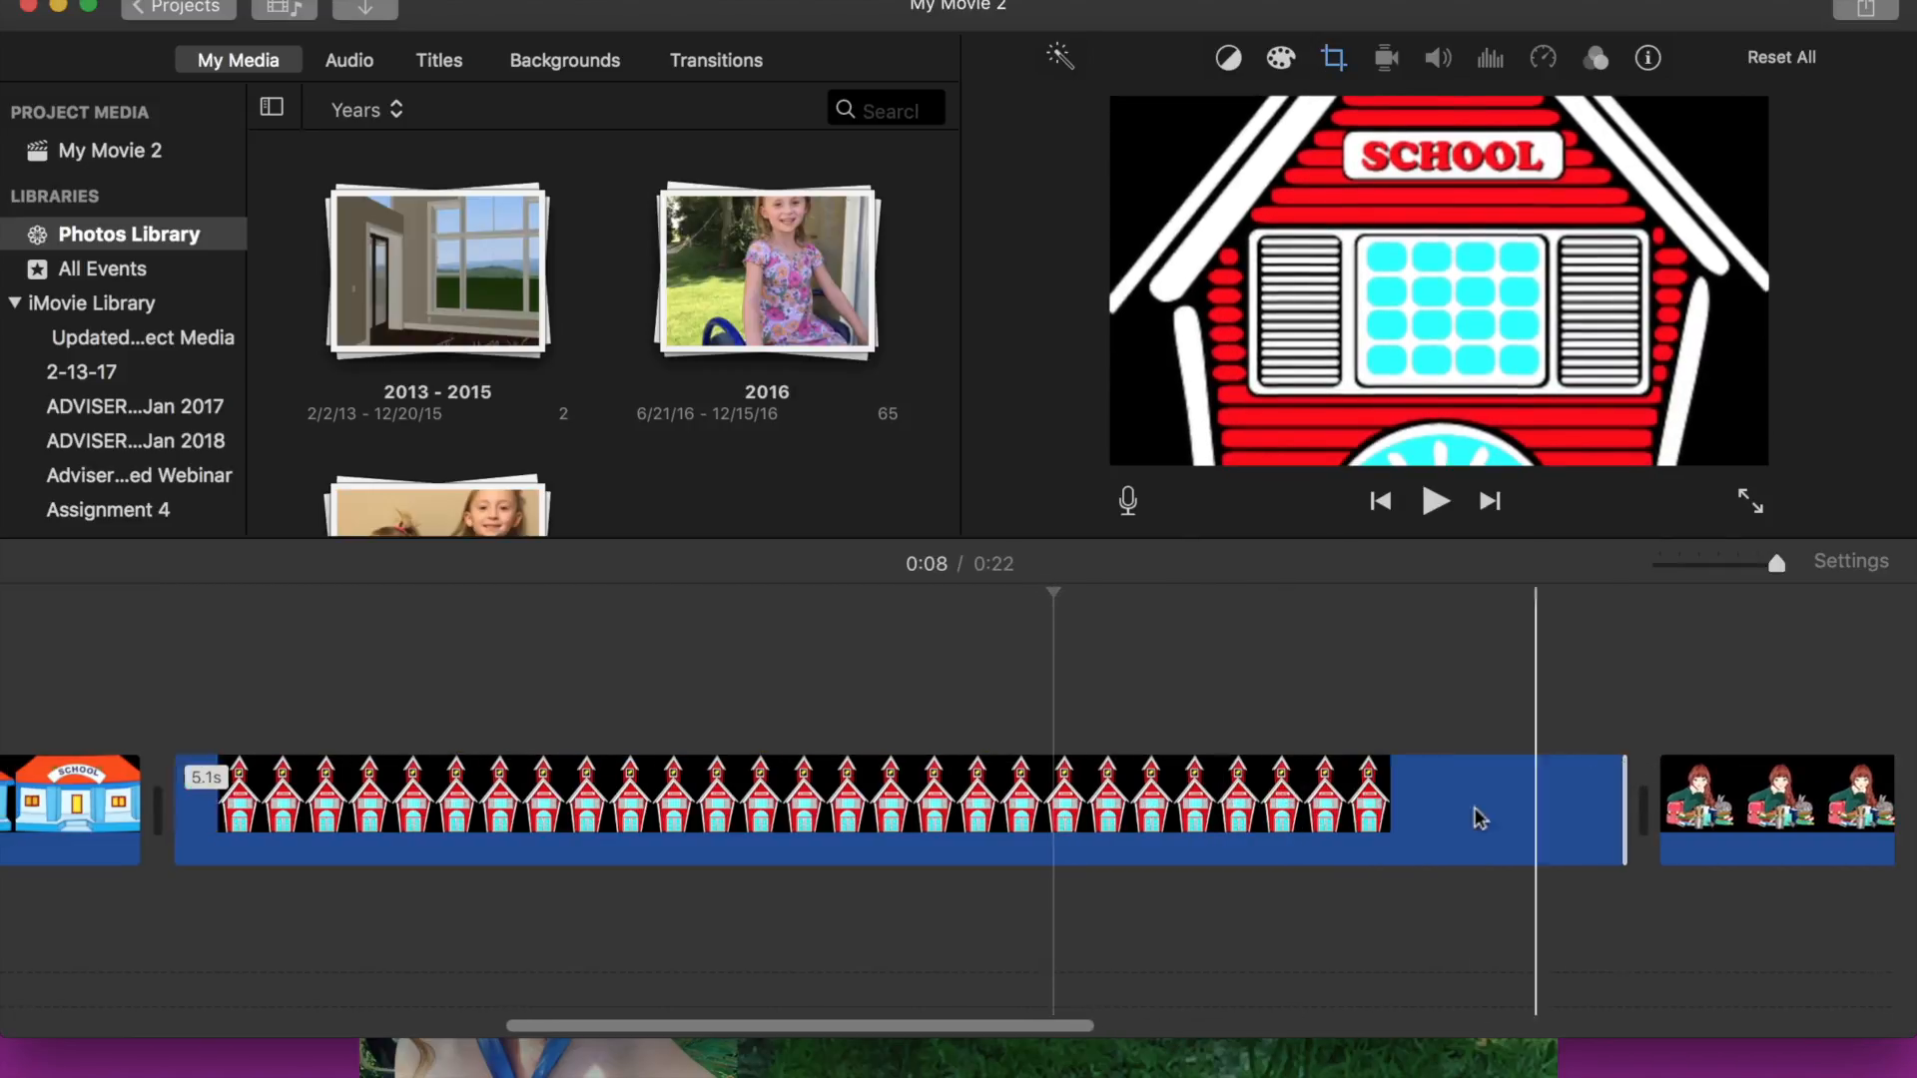
- Lengthen the cartoon girl with books clip to about 10.5 seconds
scroll(1211, 872, right, 5)
scroll(1184, 869, right, 5)
click(1171, 809)
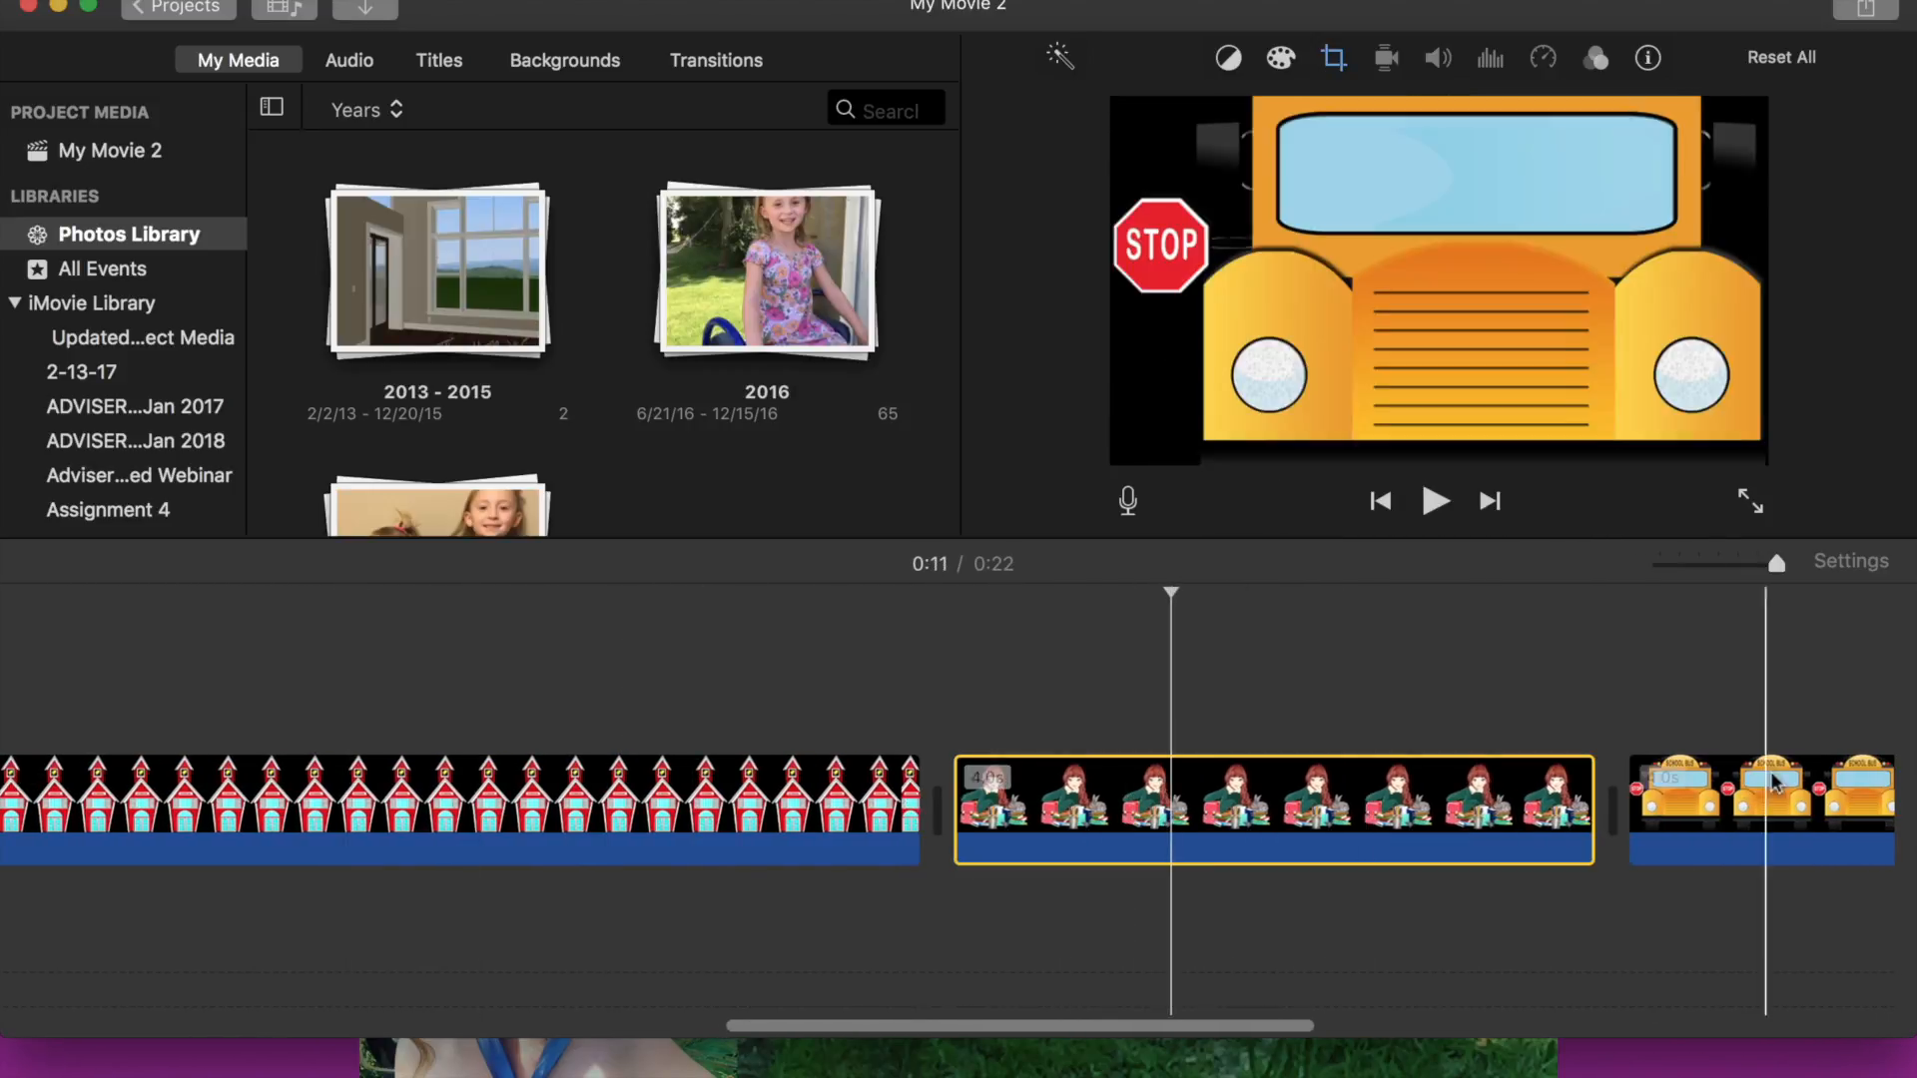
drag(1588, 798, 1176, 798)
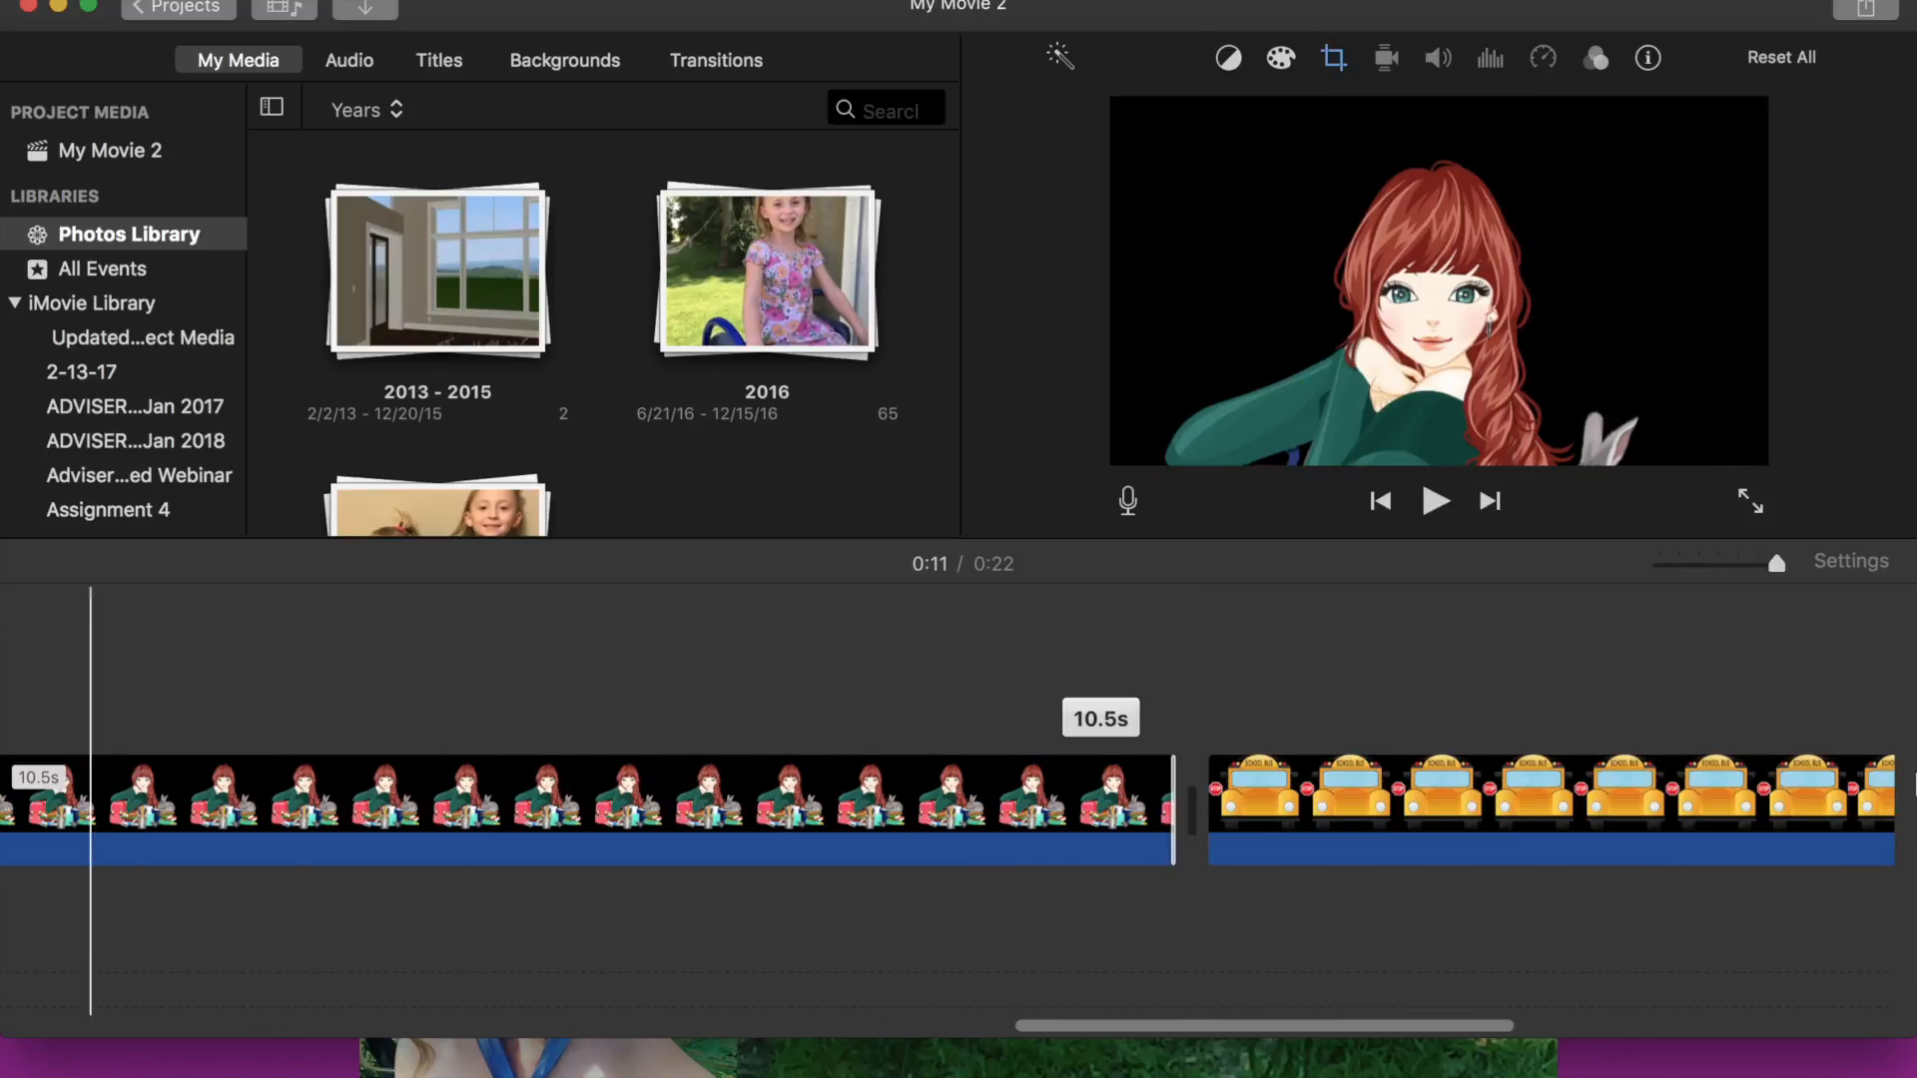
- Lengthen the yellow school bus clip to about 15.6 seconds
scroll(1346, 870, right, 5)
scroll(1346, 870, right, 2)
click(1474, 811)
drag(1492, 807, 1178, 809)
drag(1915, 794, 1914, 794)
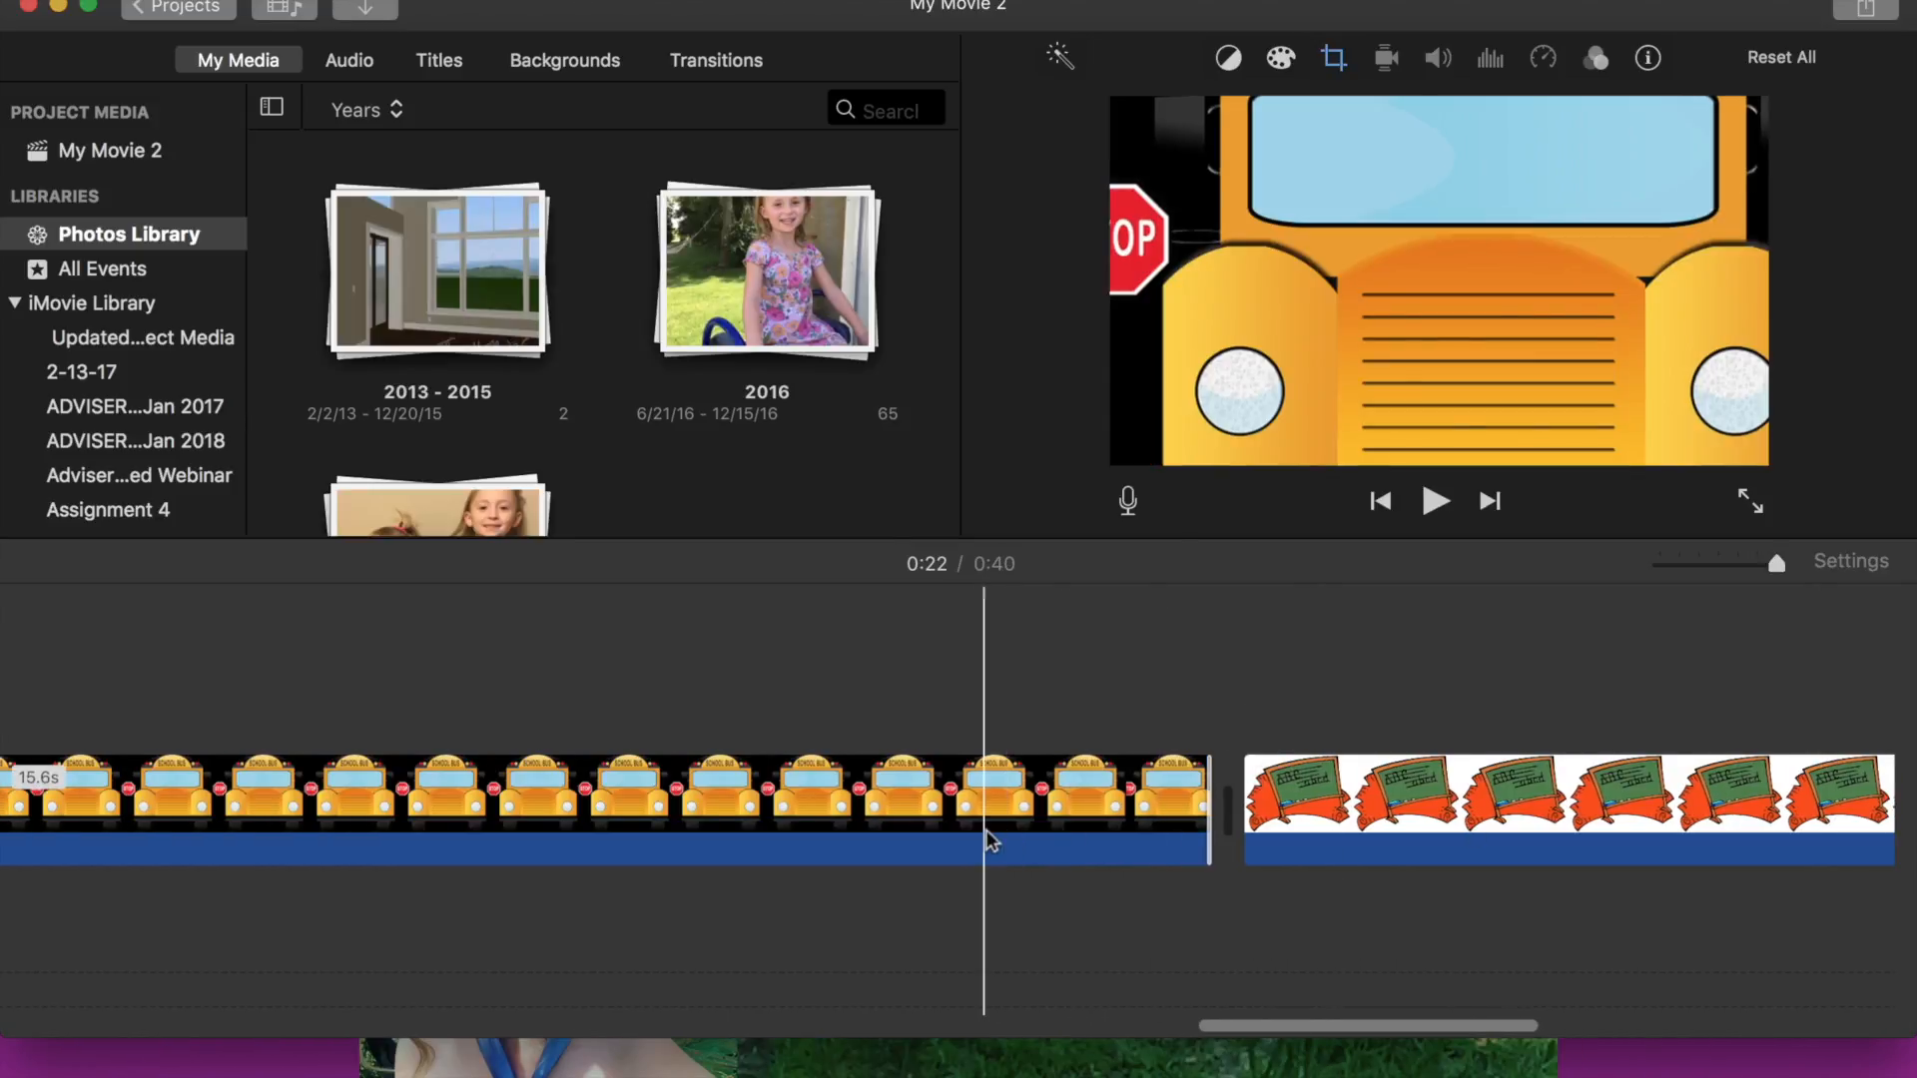
- Extend and then trim back the end of the ABC chalkboard clip to fine-tune its length
scroll(989, 842, right, 4)
click(949, 818)
drag(1607, 812, 1903, 799)
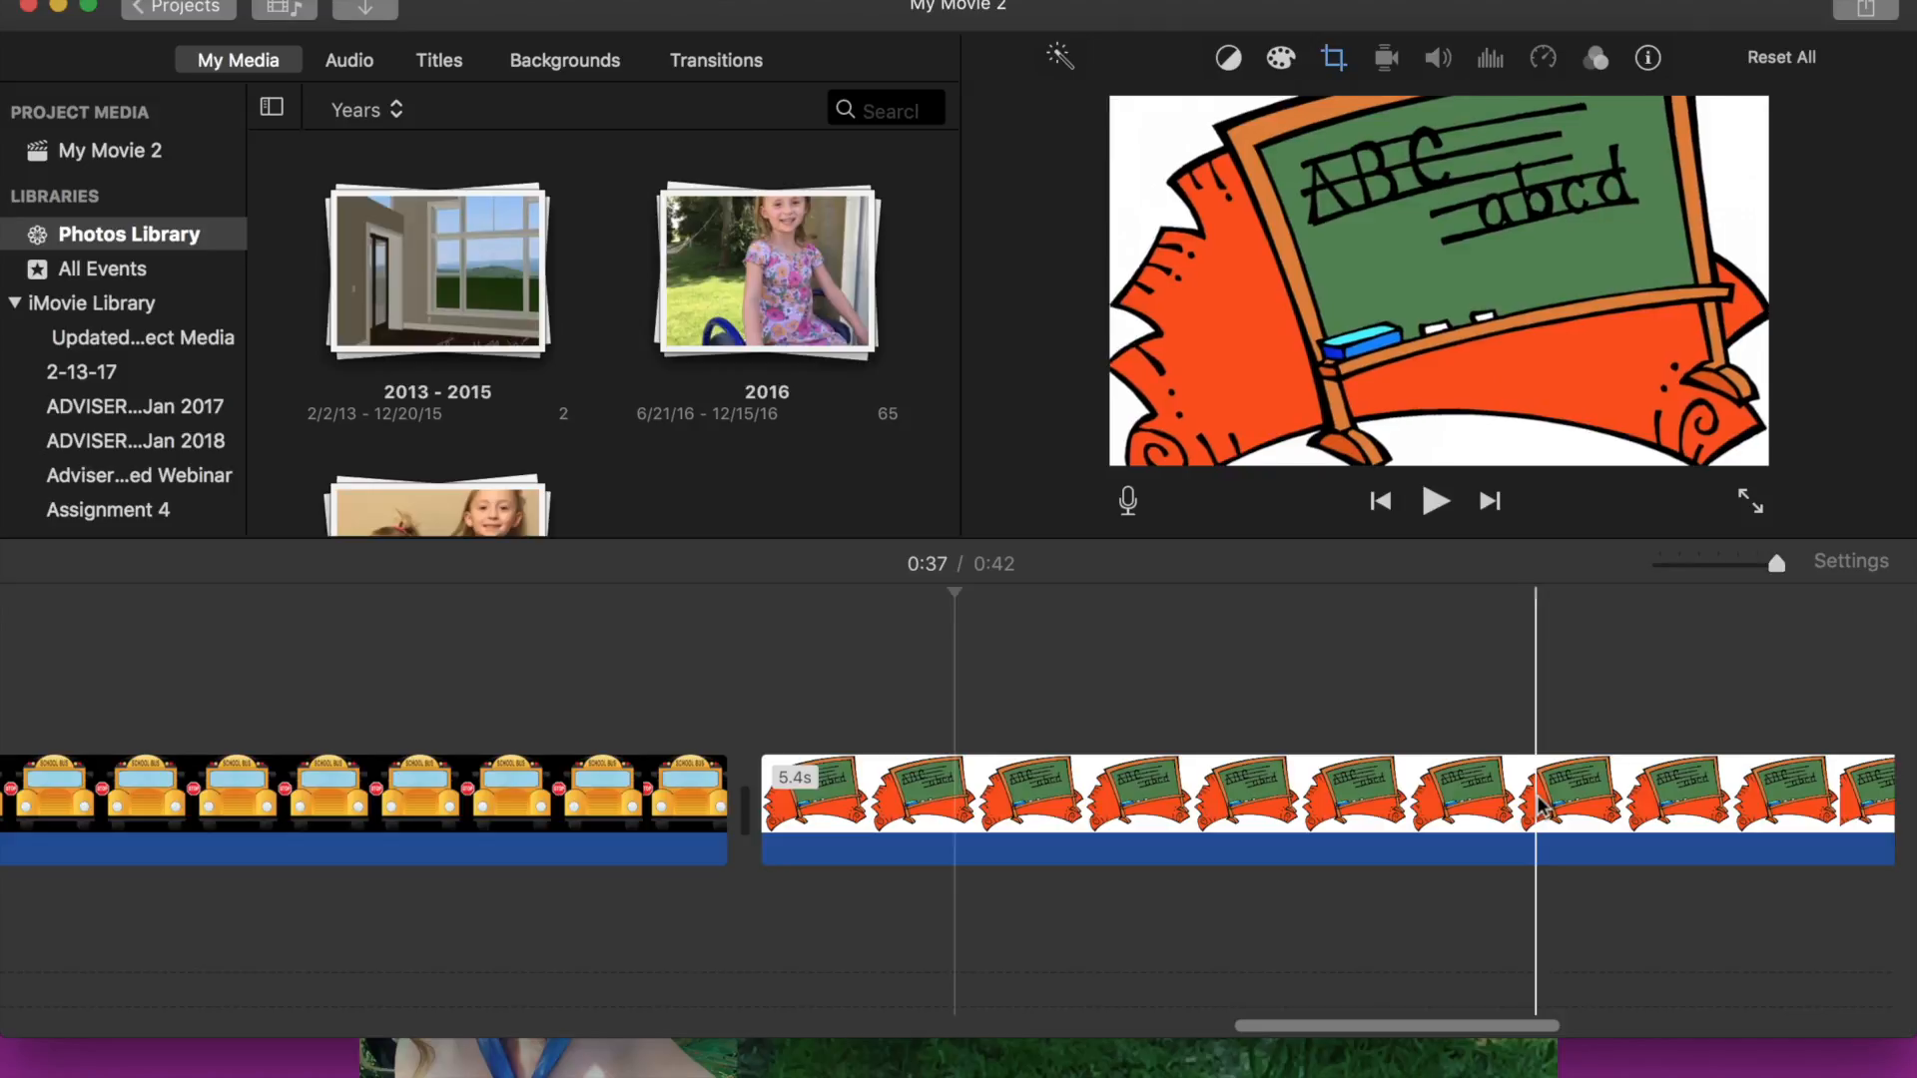
scroll(1394, 829, right, 4)
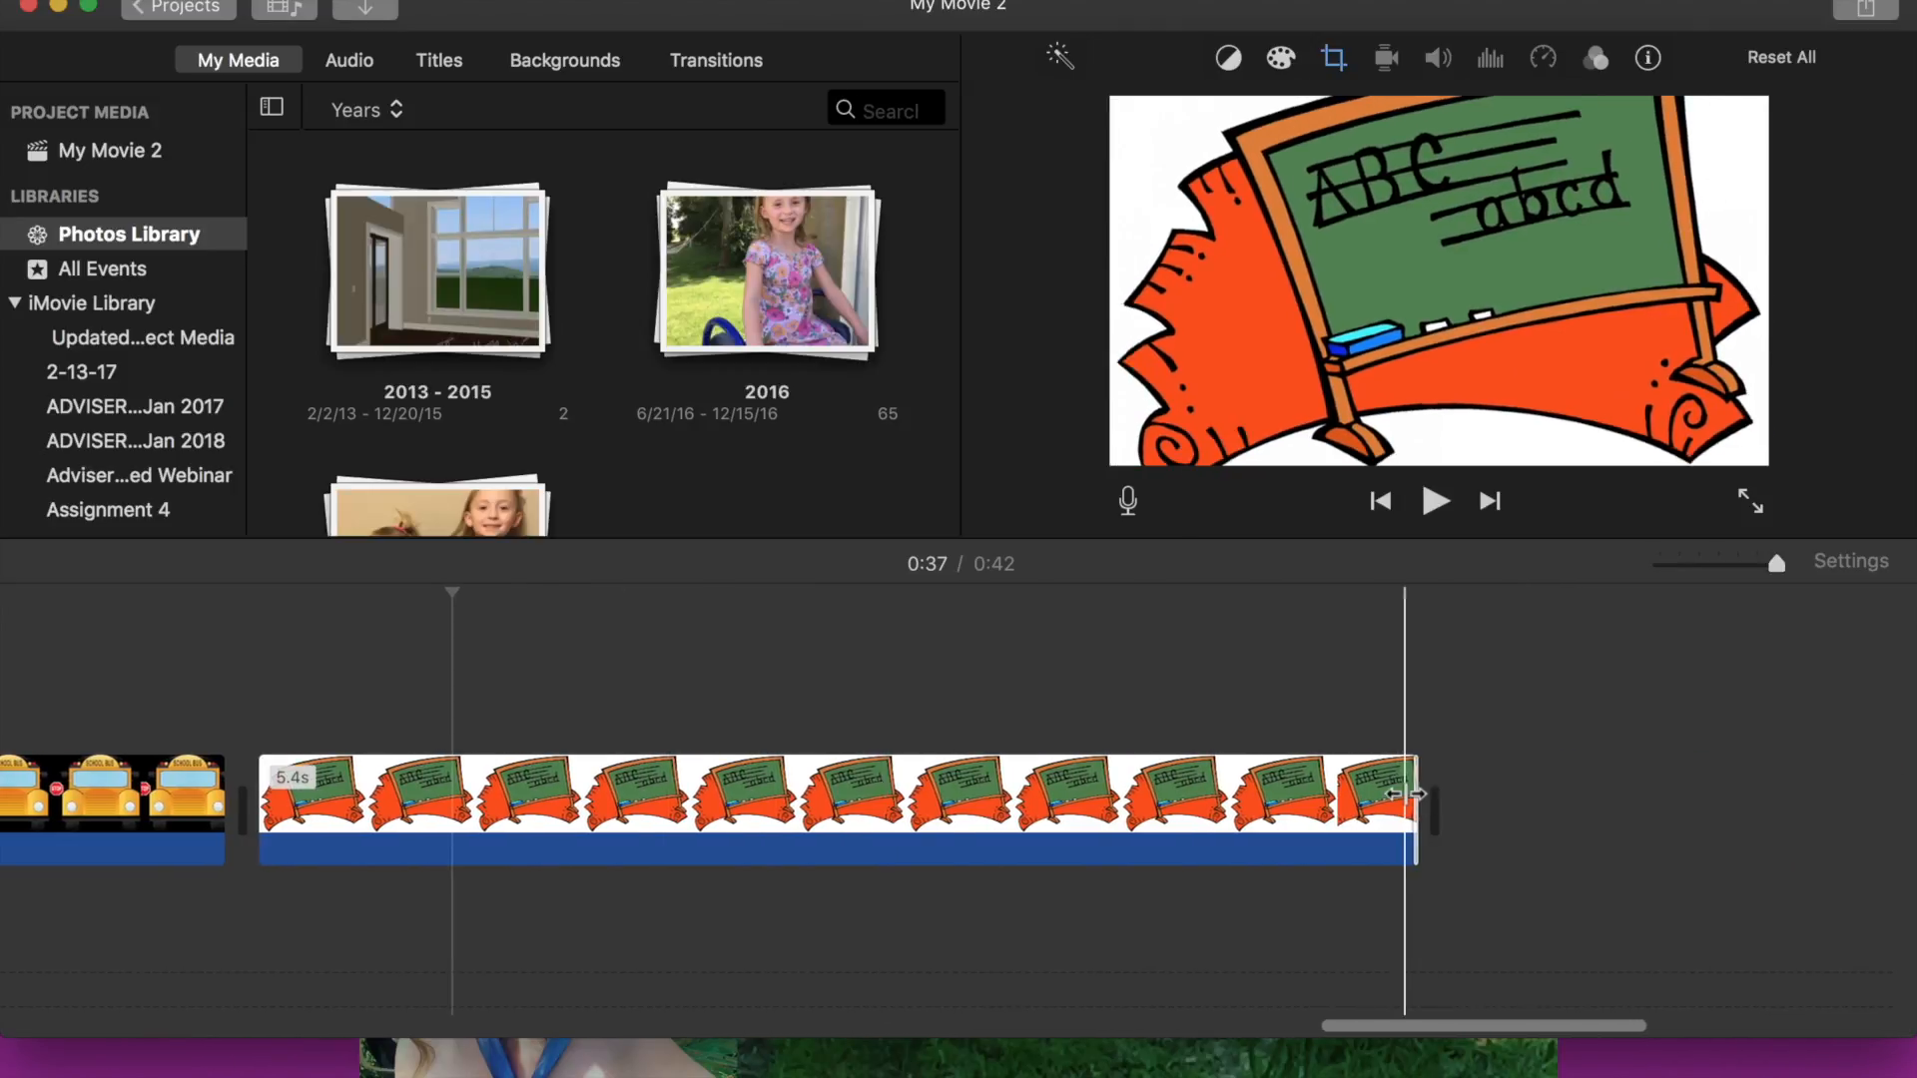
drag(1410, 794, 1618, 796)
scroll(1264, 789, right, 5)
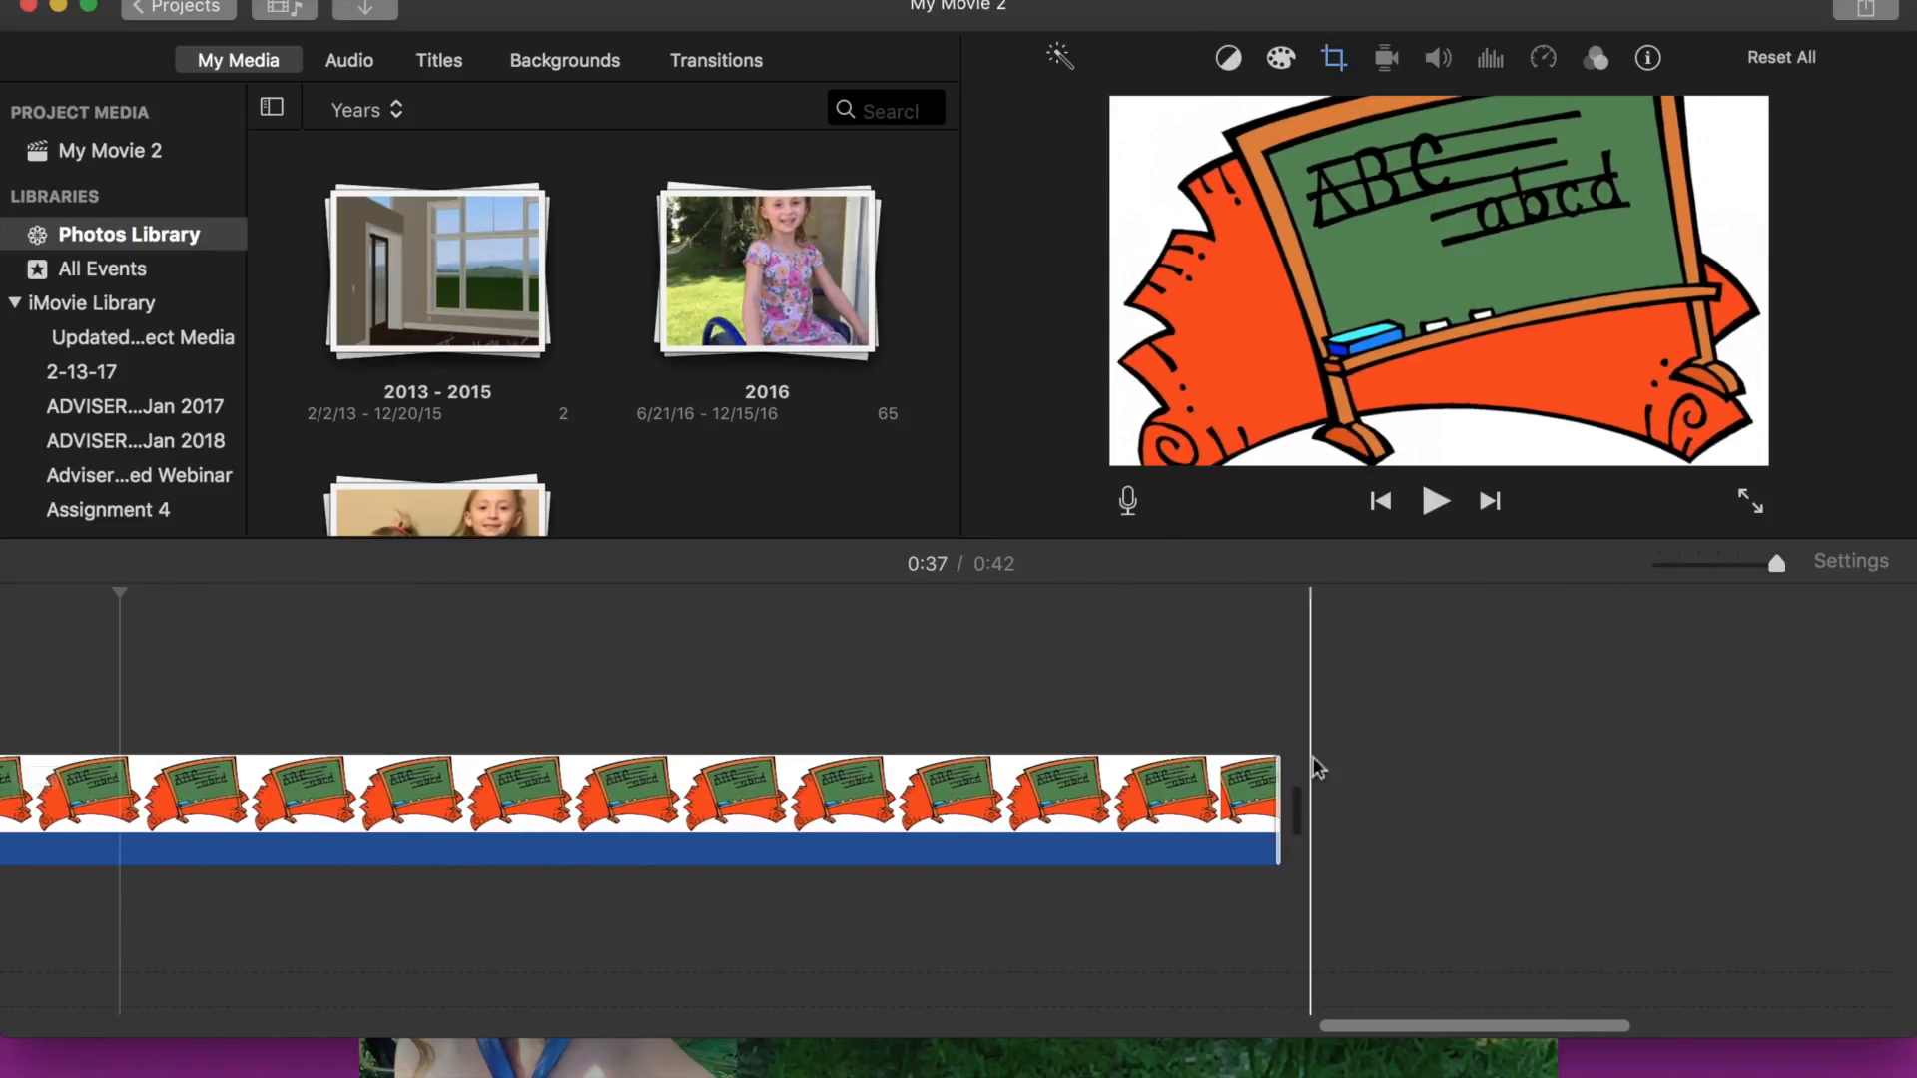
drag(1278, 791, 1661, 788)
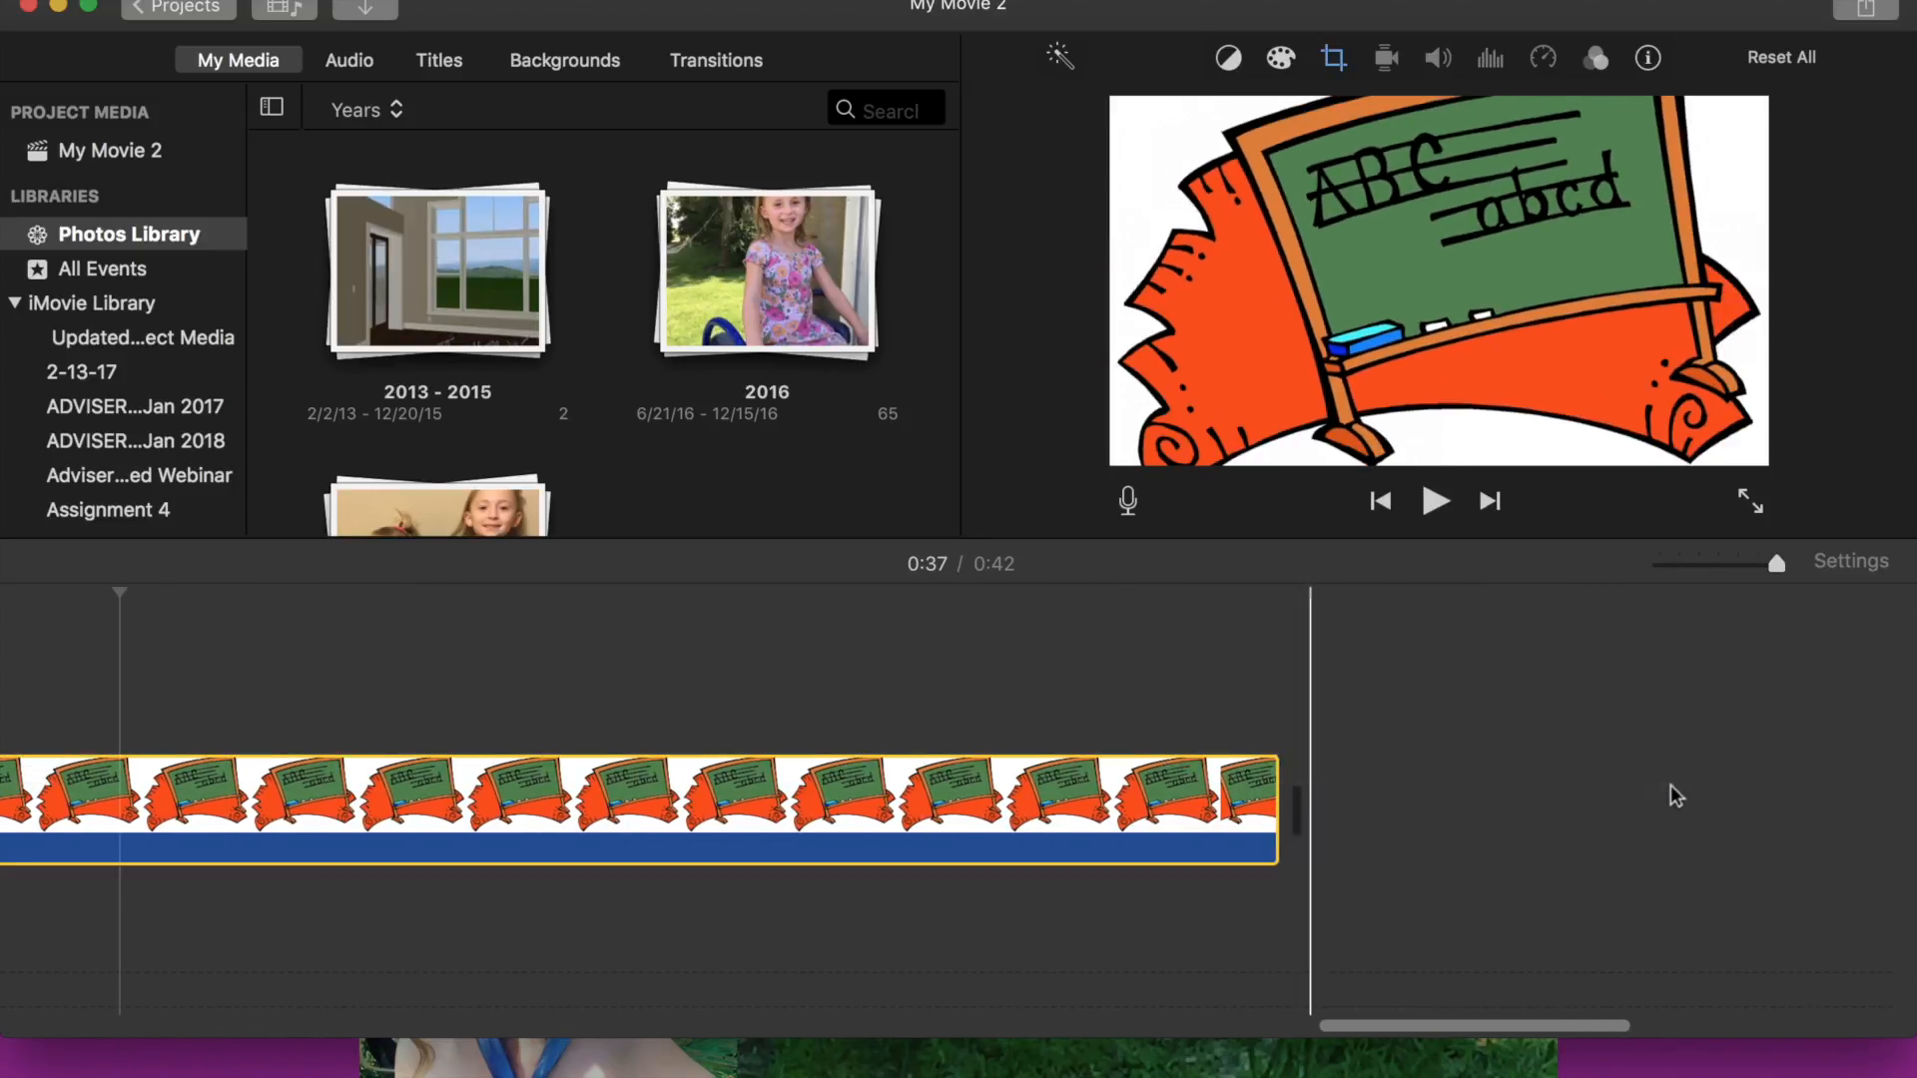
click(1248, 785)
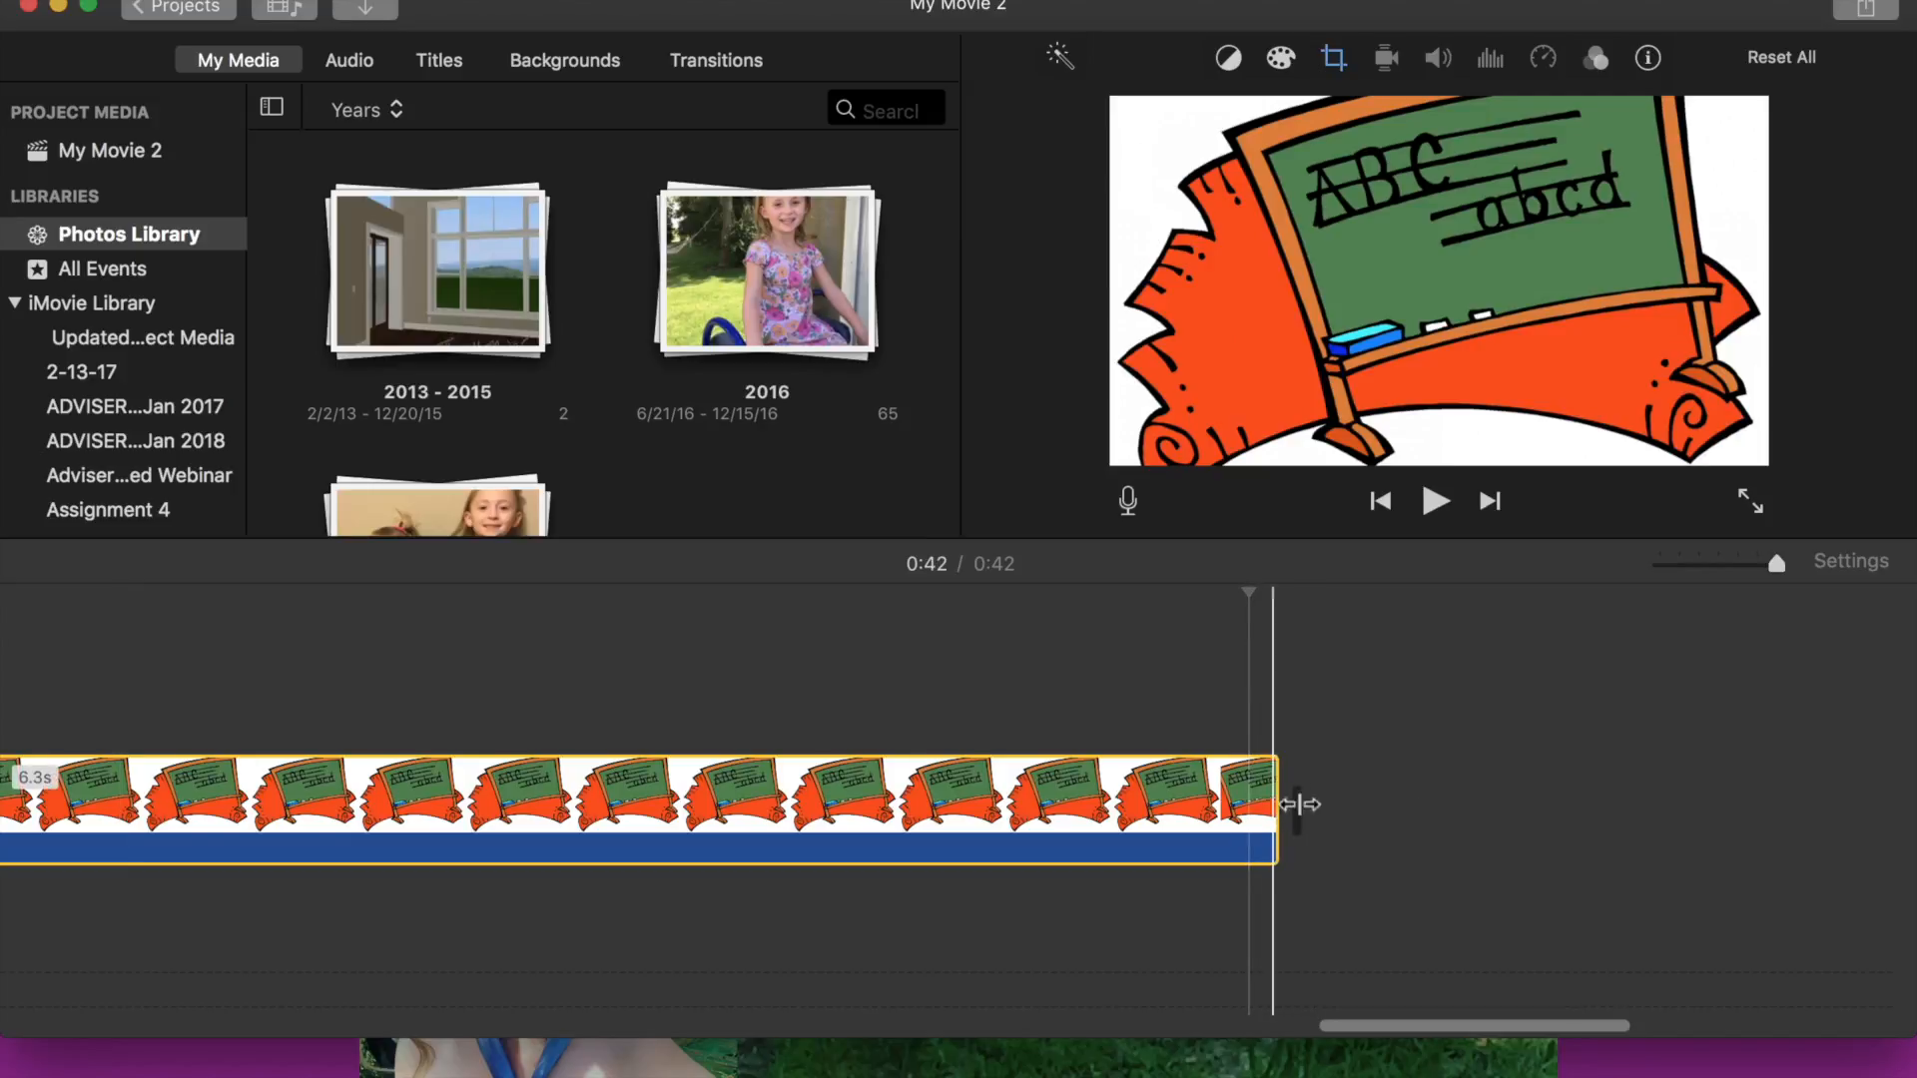
drag(1296, 796, 1763, 795)
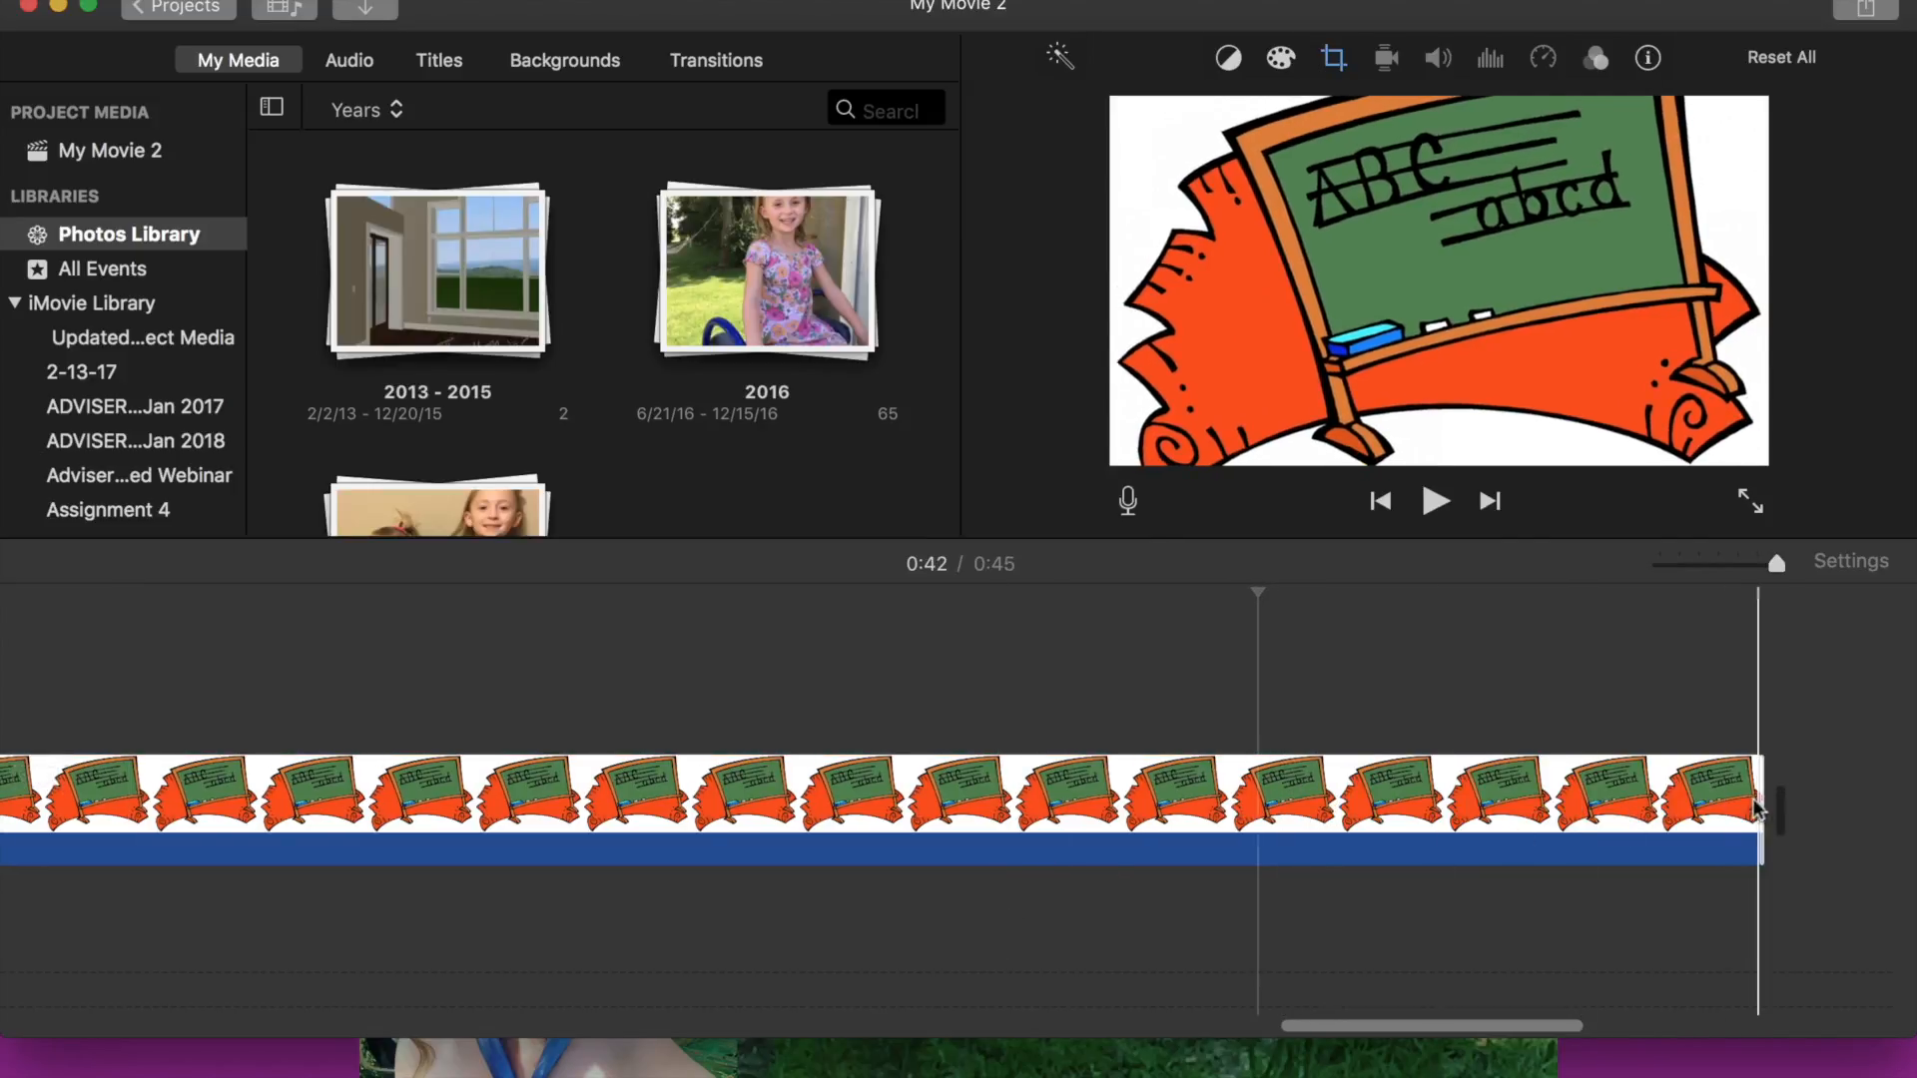
drag(1759, 801, 1612, 799)
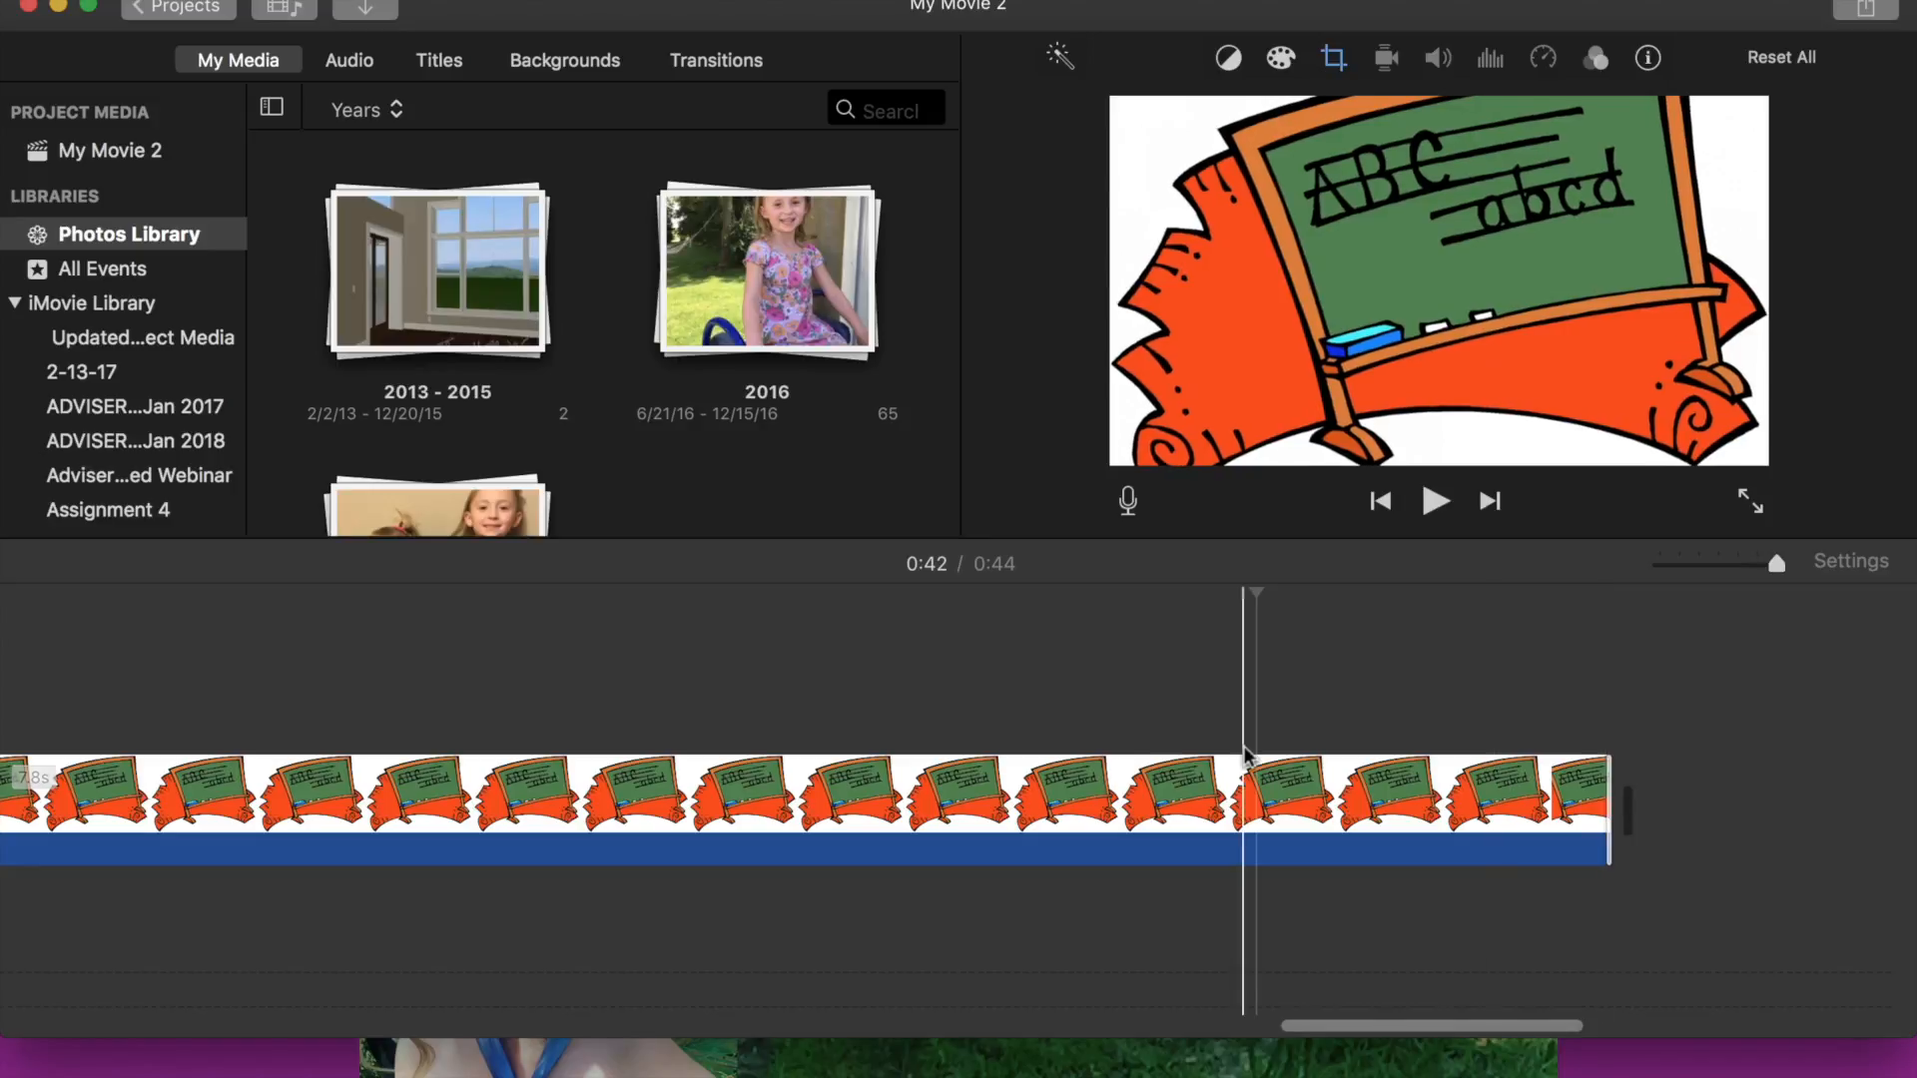
drag(1595, 817, 1444, 817)
- Add the Thanks!.png image from the Documents pictures folder to the end of the movie timeline
click(480, 1067)
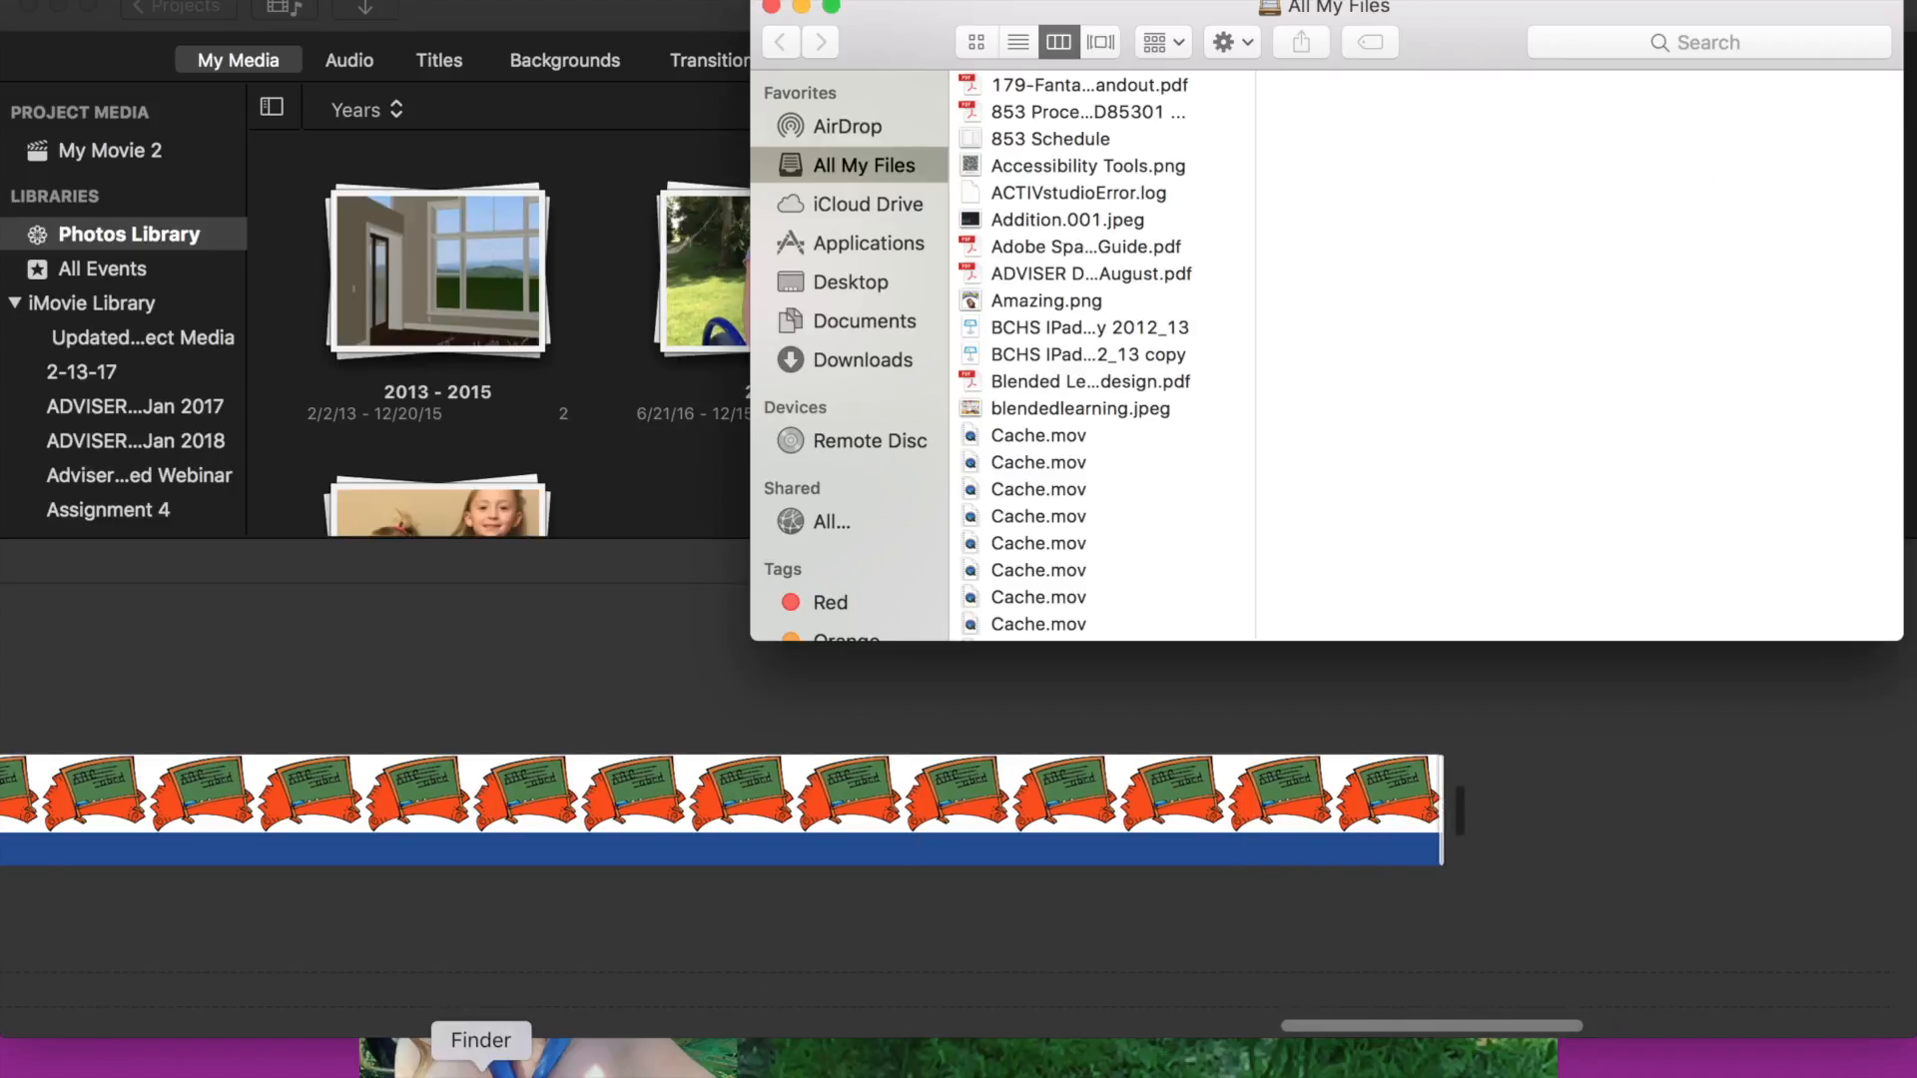
click(879, 319)
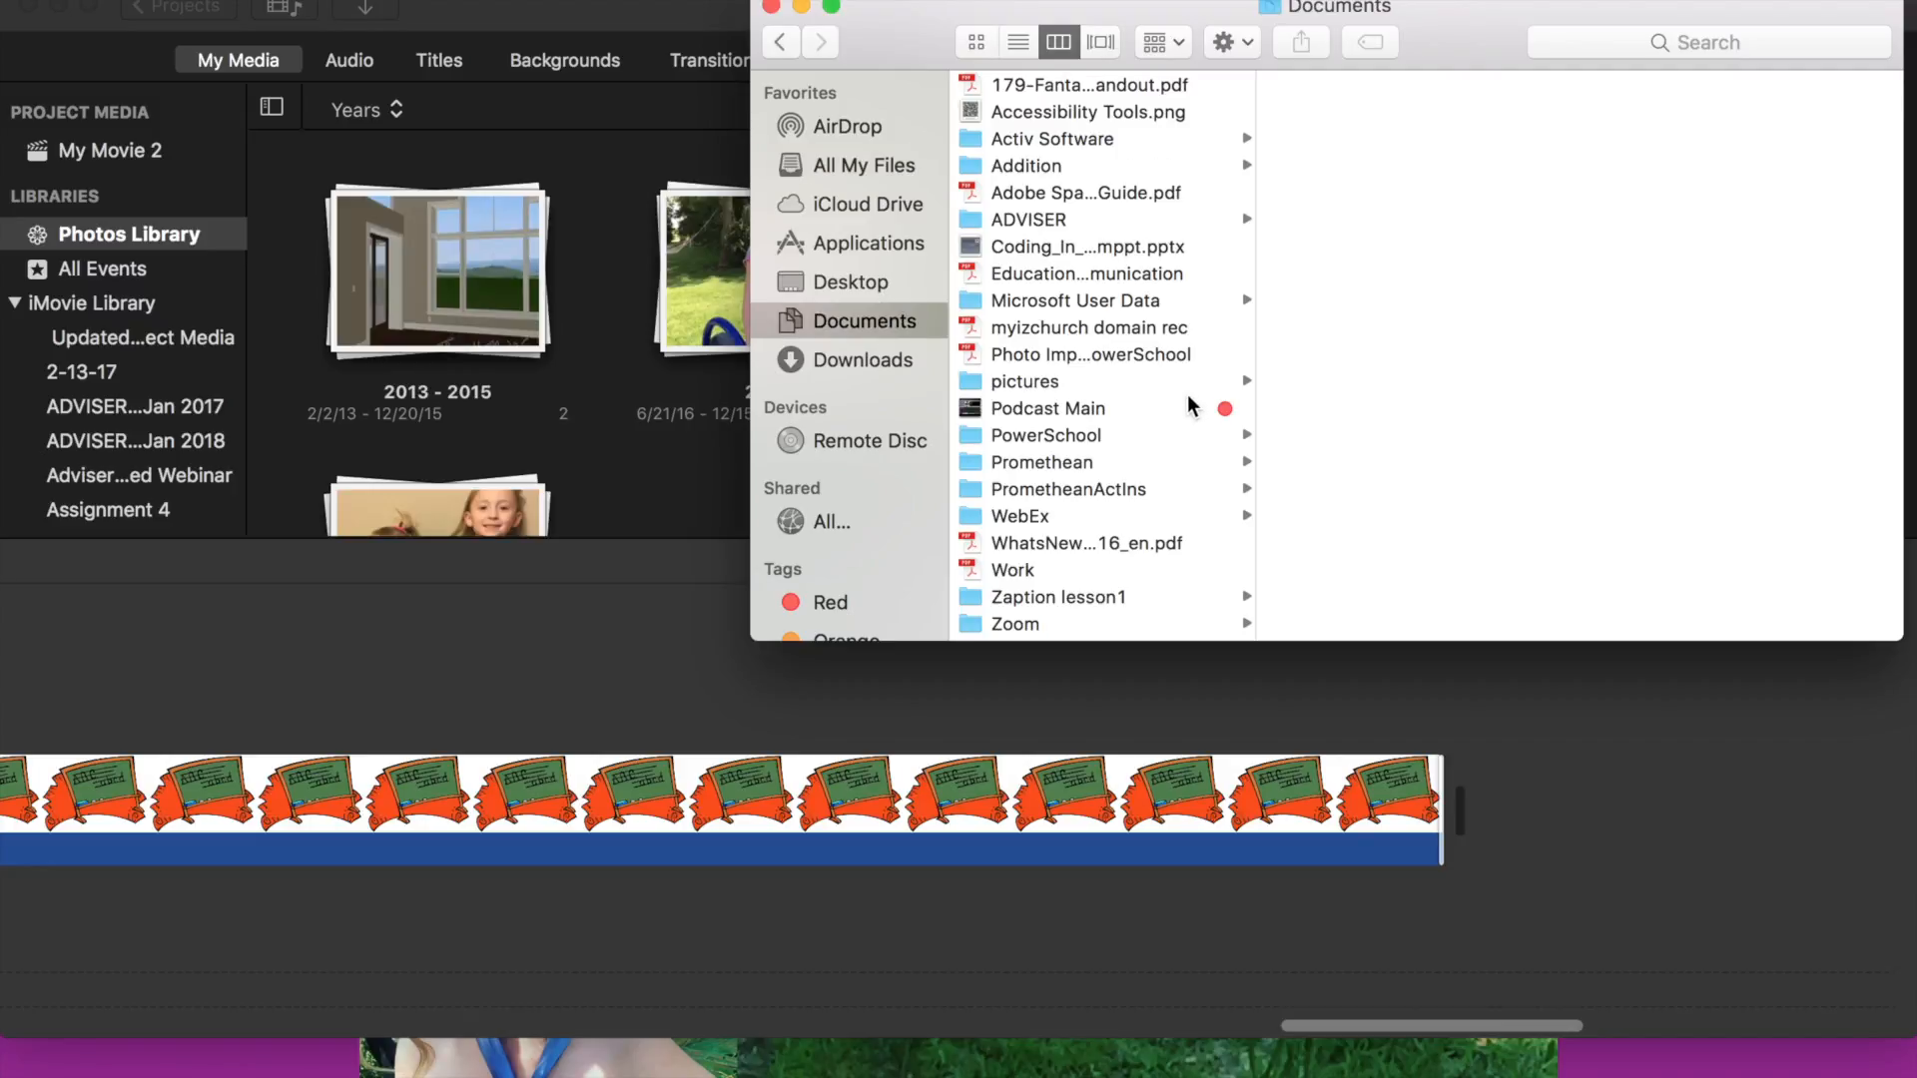
click(1028, 381)
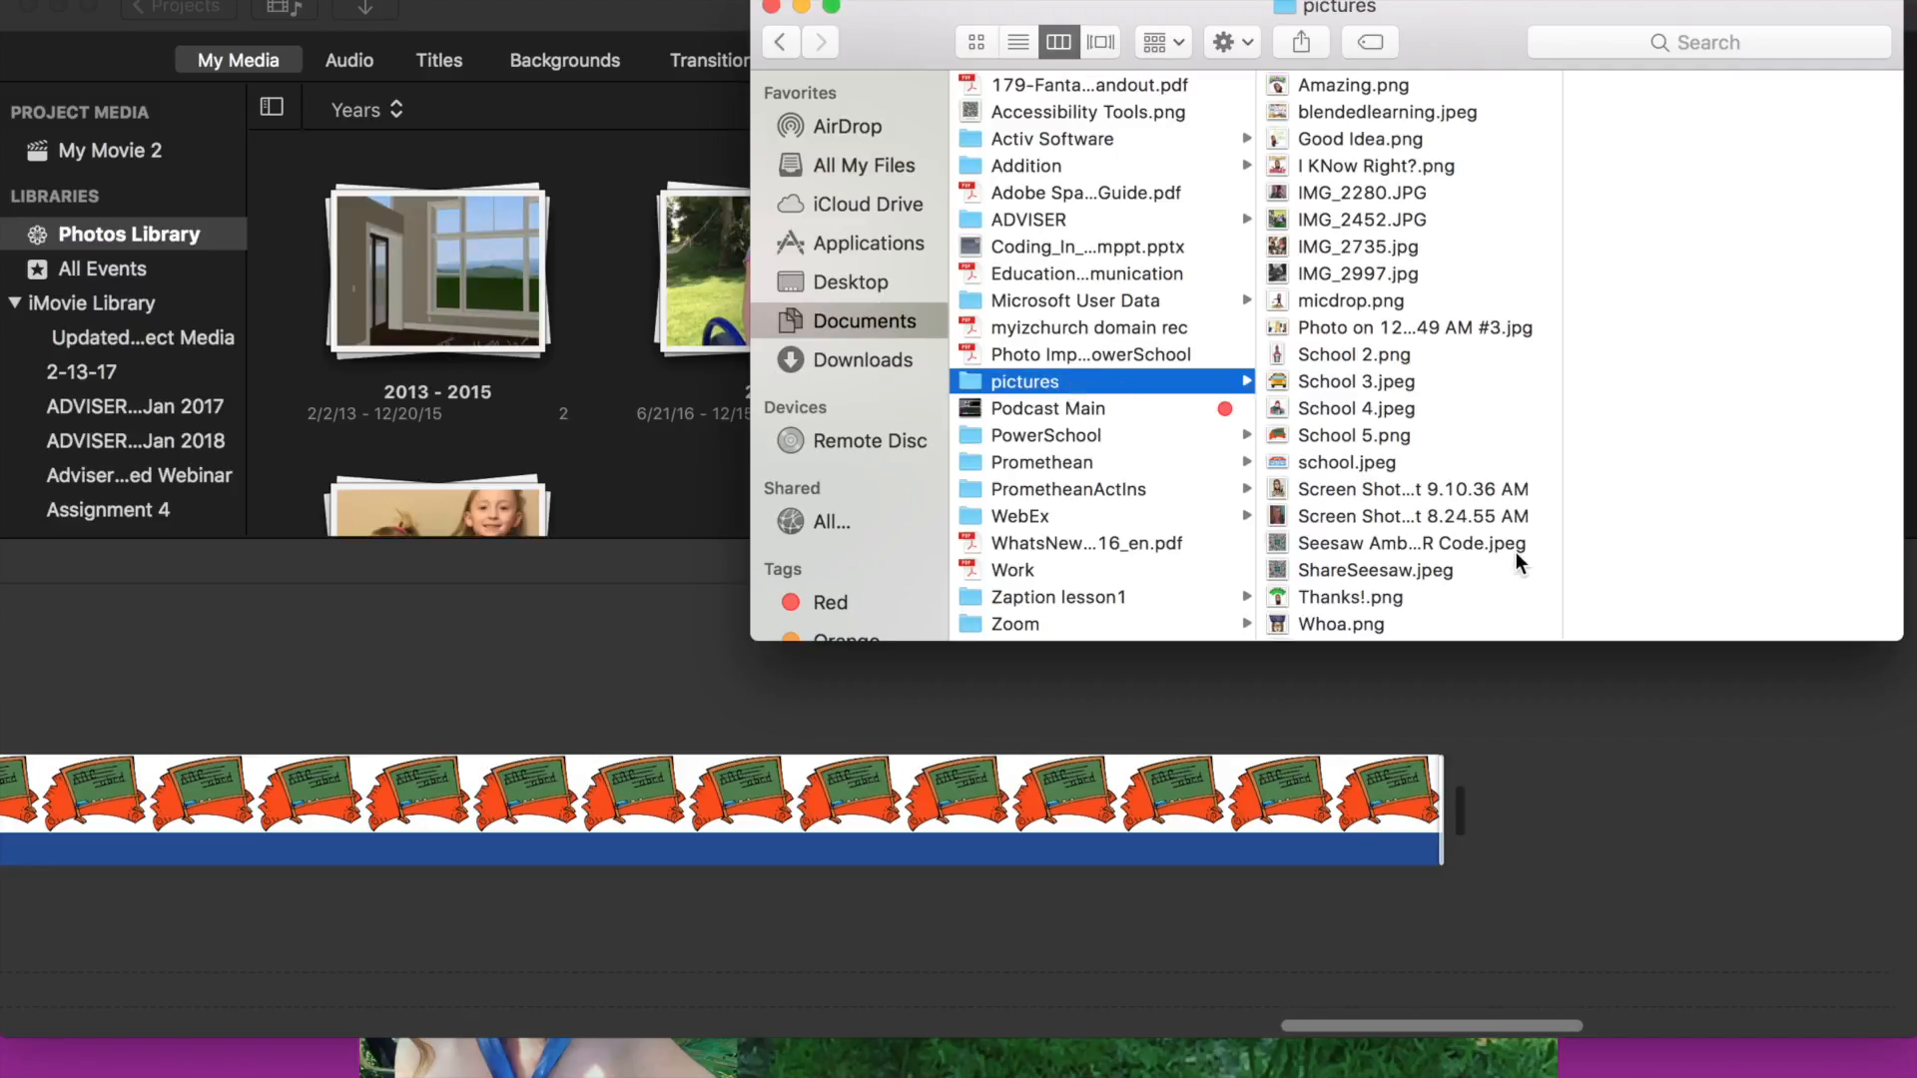
click(1281, 606)
drag(1281, 606, 1488, 811)
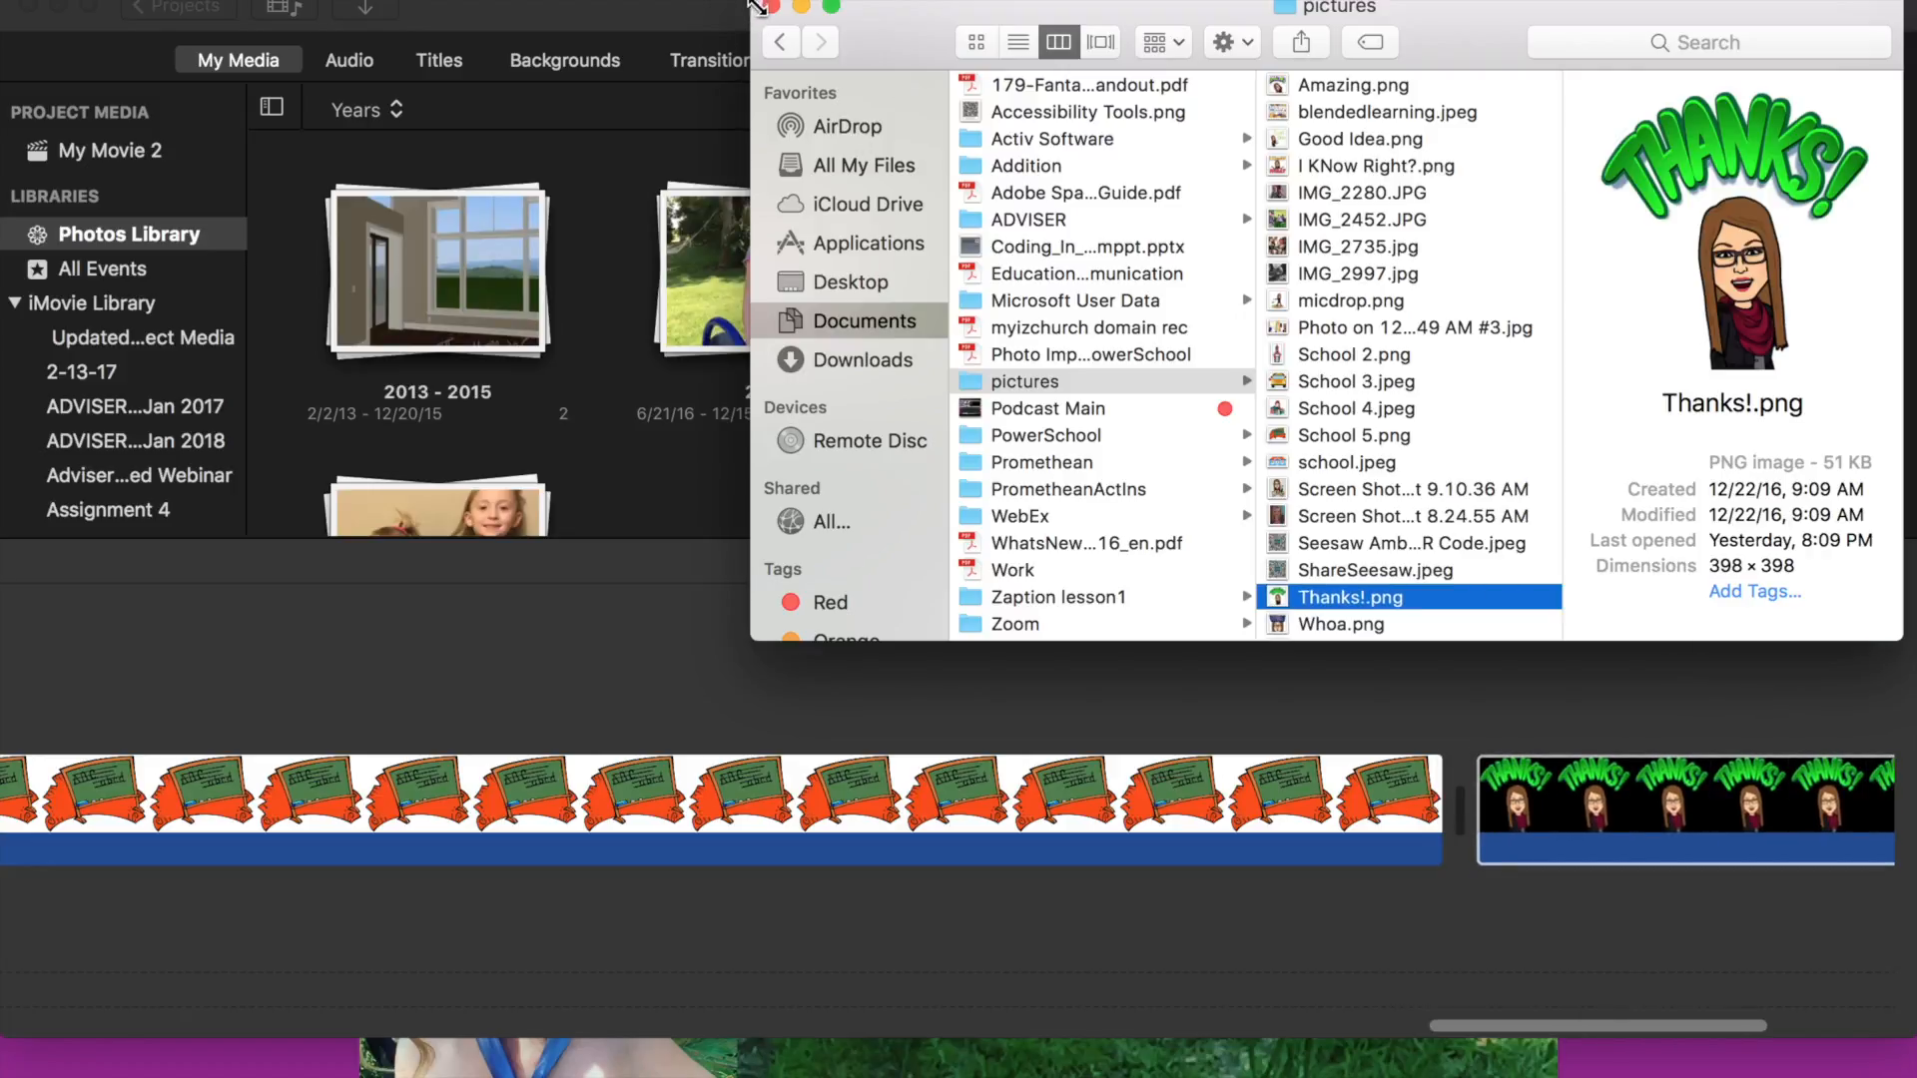
click(770, 8)
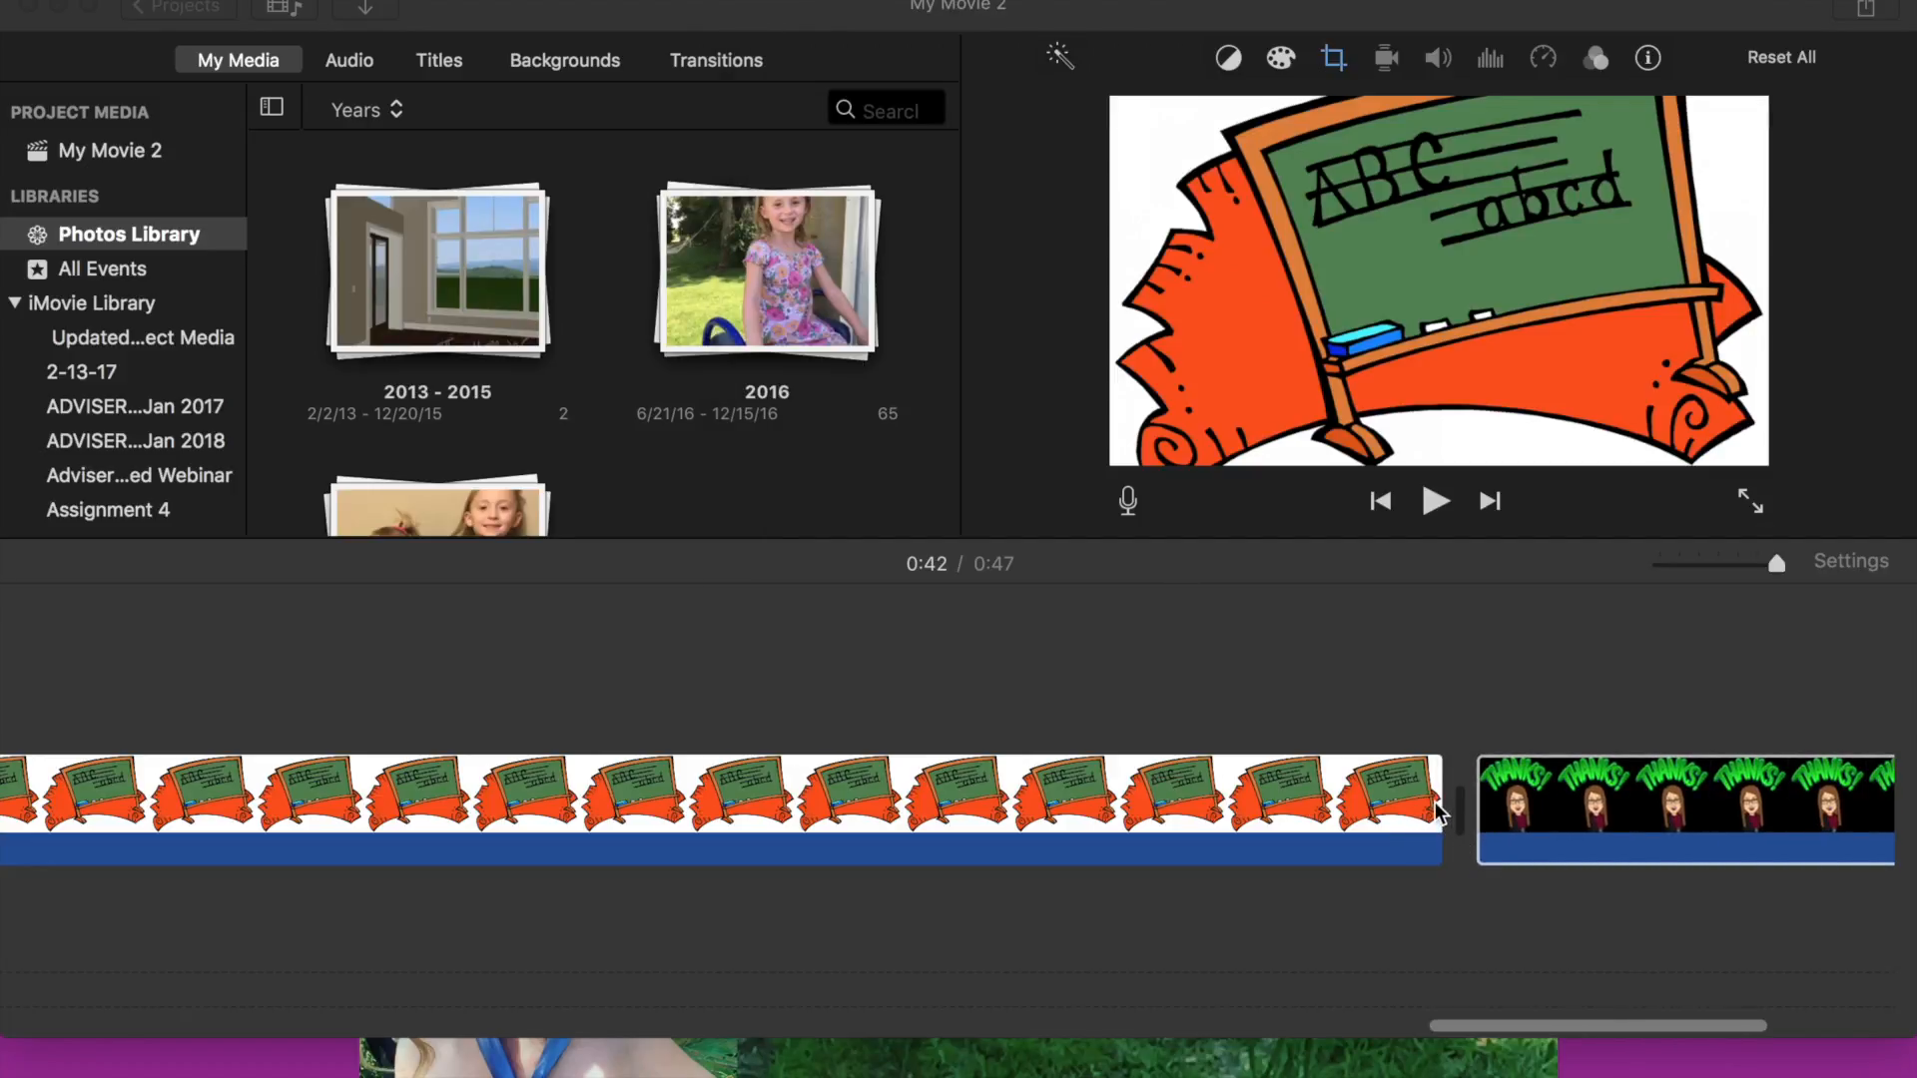
- Shorten the ABC chalkboard clip by trimming its end
click(1437, 806)
click(1439, 808)
drag(1430, 807, 1095, 811)
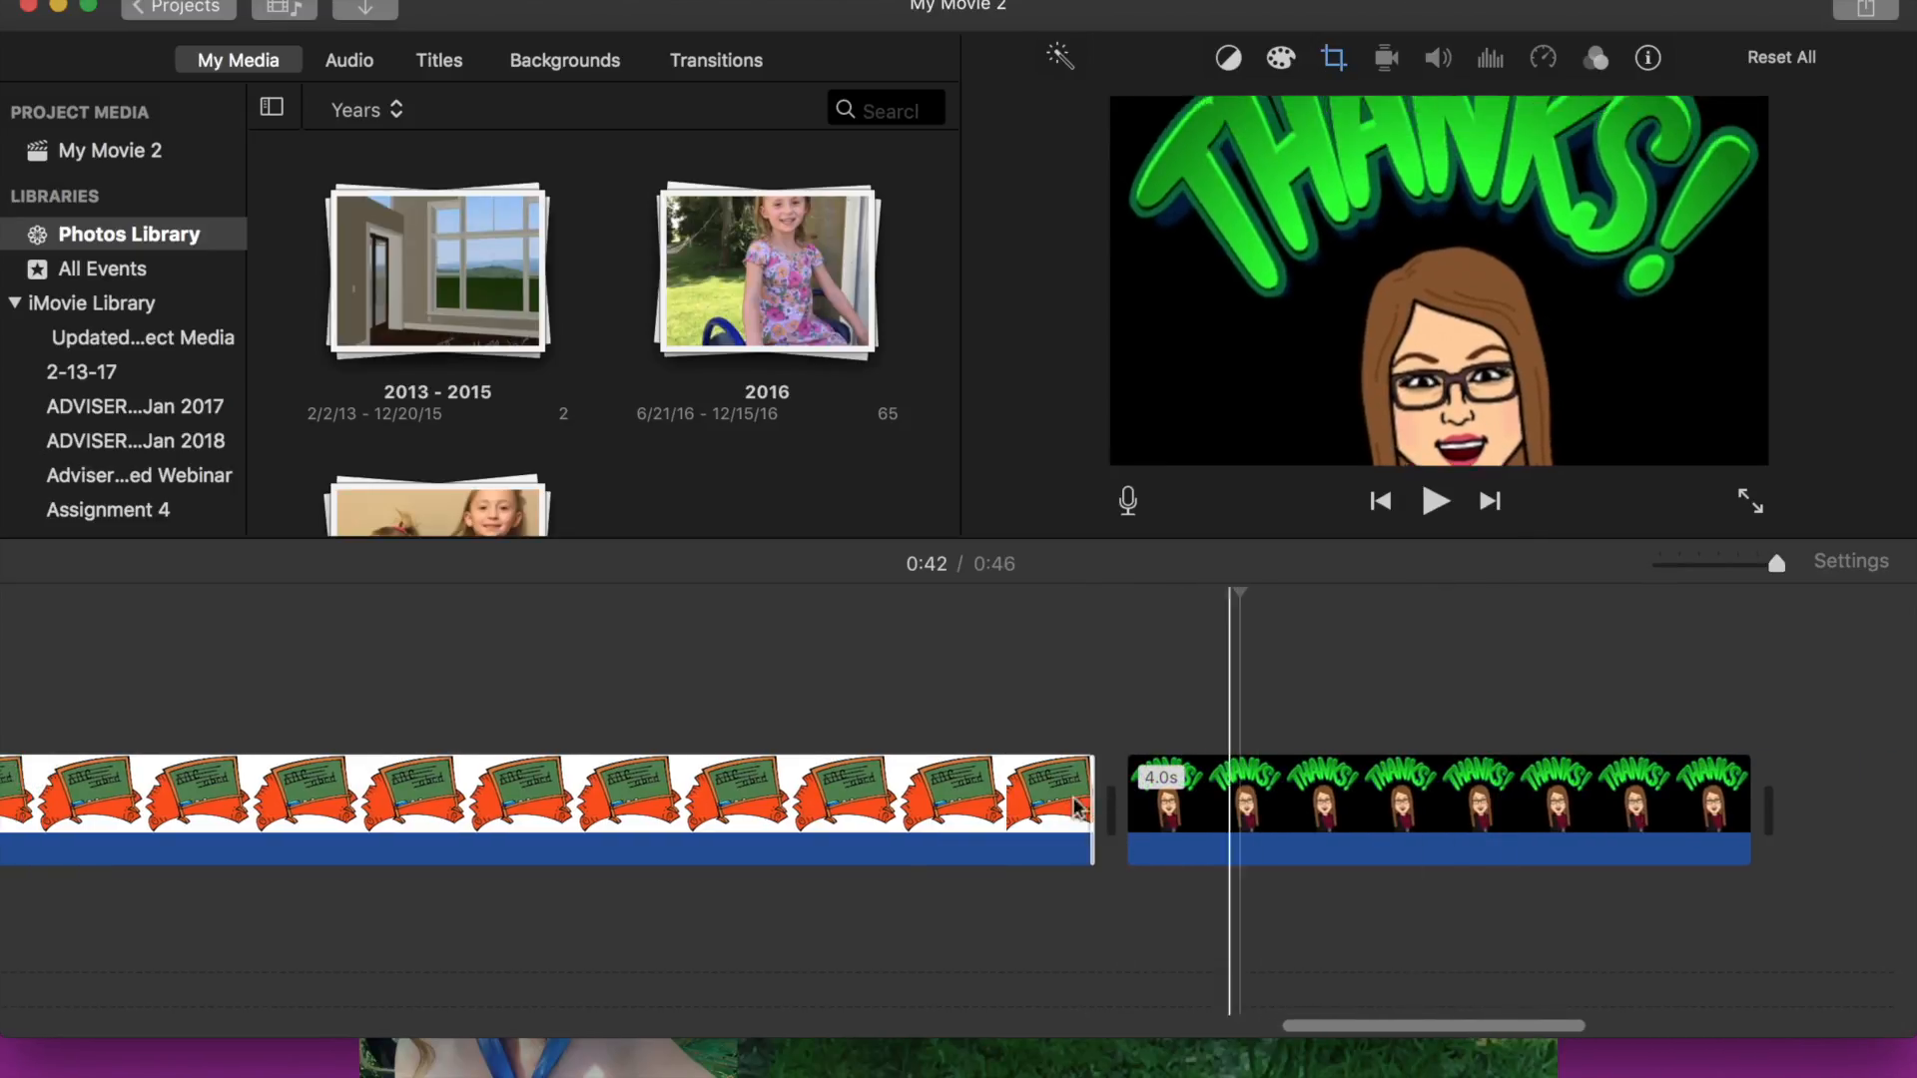
- Add the GarageBand podcast mp3 from the Desktop's Podcasting -NG folder beneath the first school clip
scroll(902, 779, left, 10)
scroll(902, 764, left, 2)
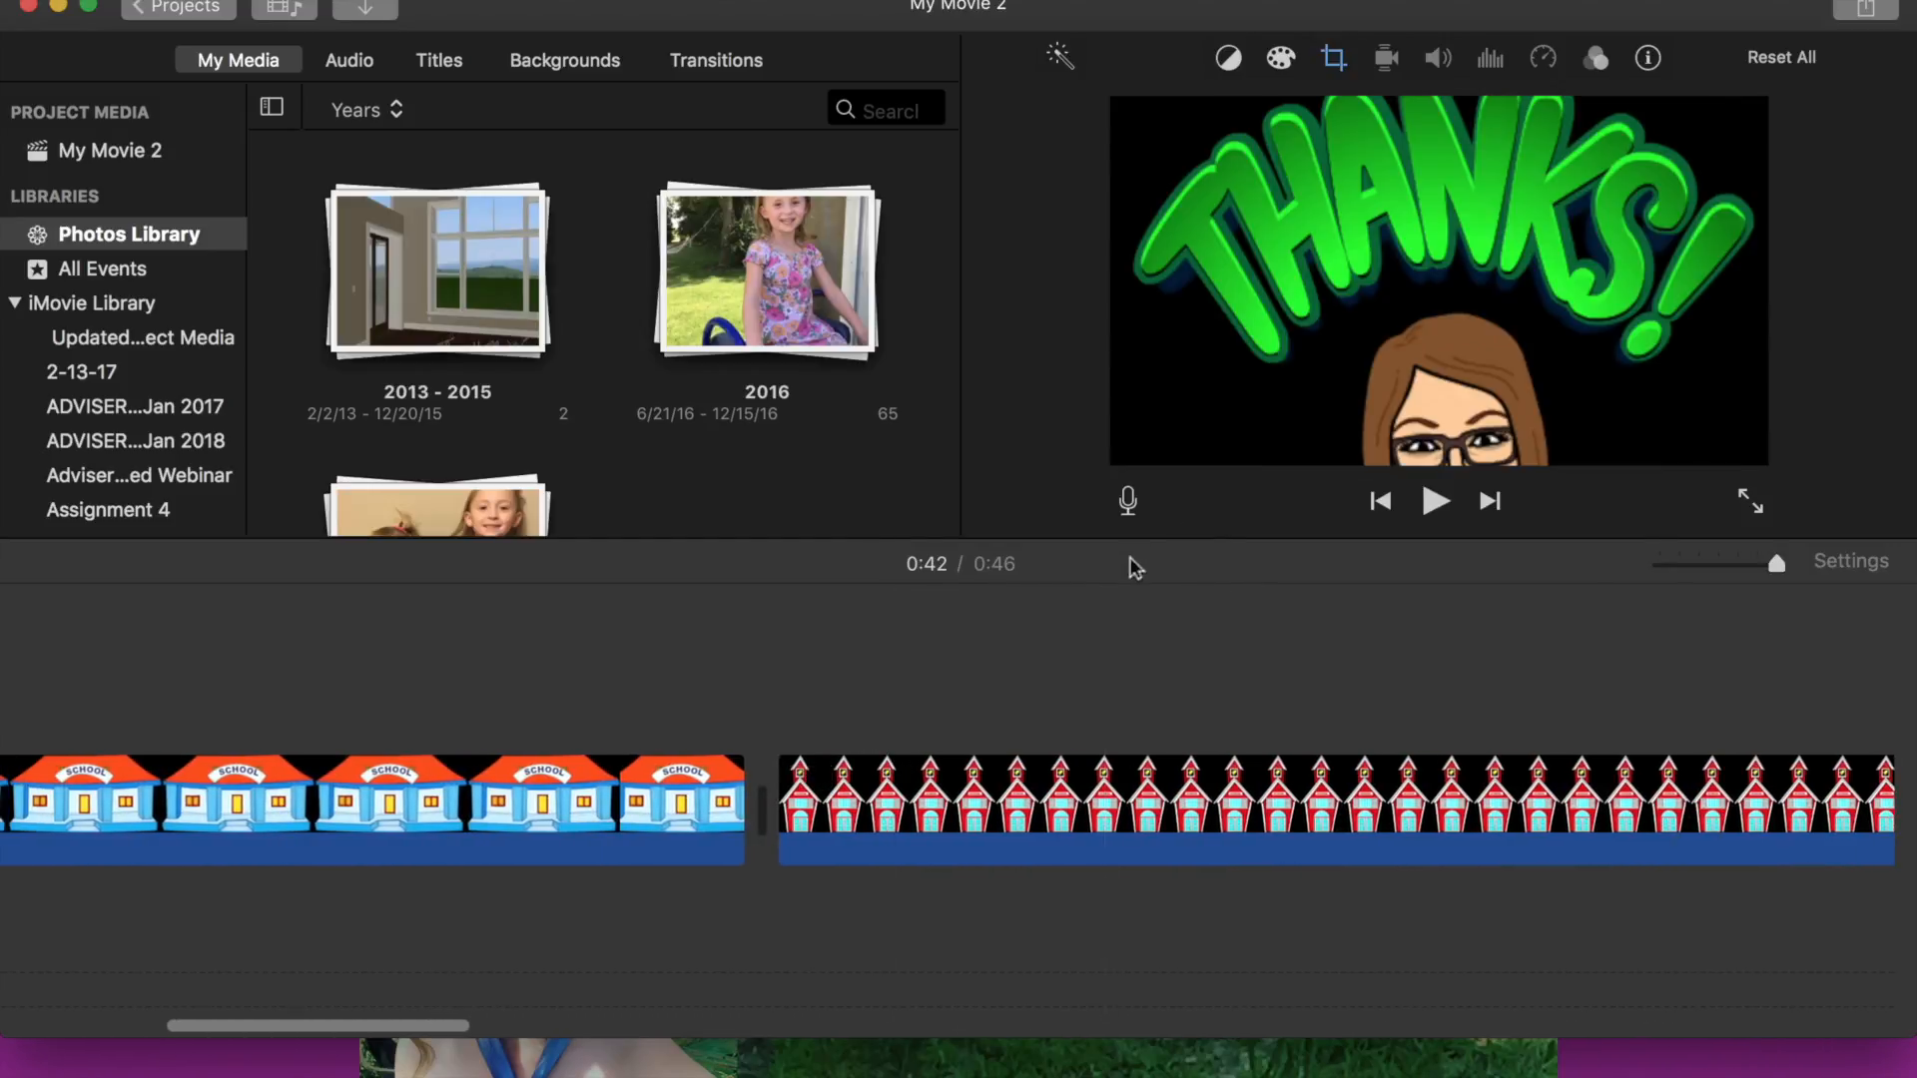
scroll(263, 792, left, 15)
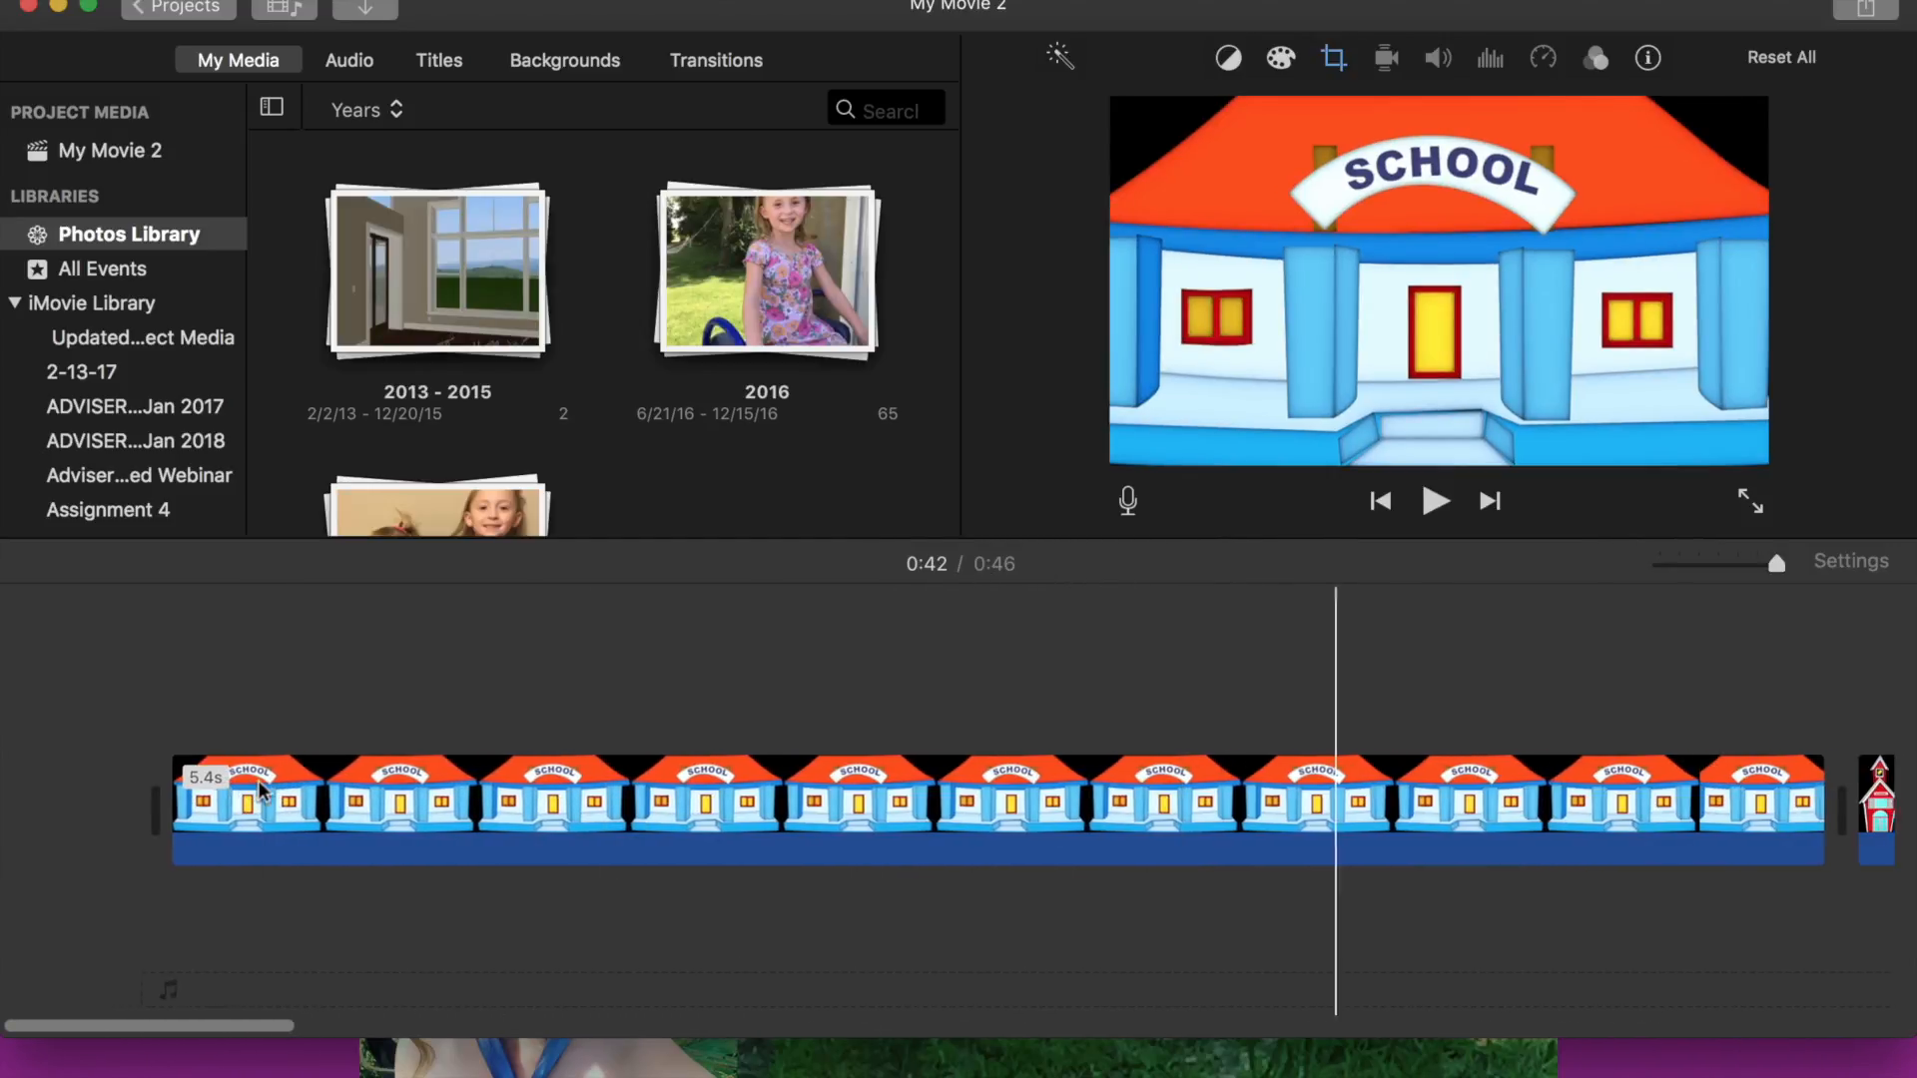
click(481, 1064)
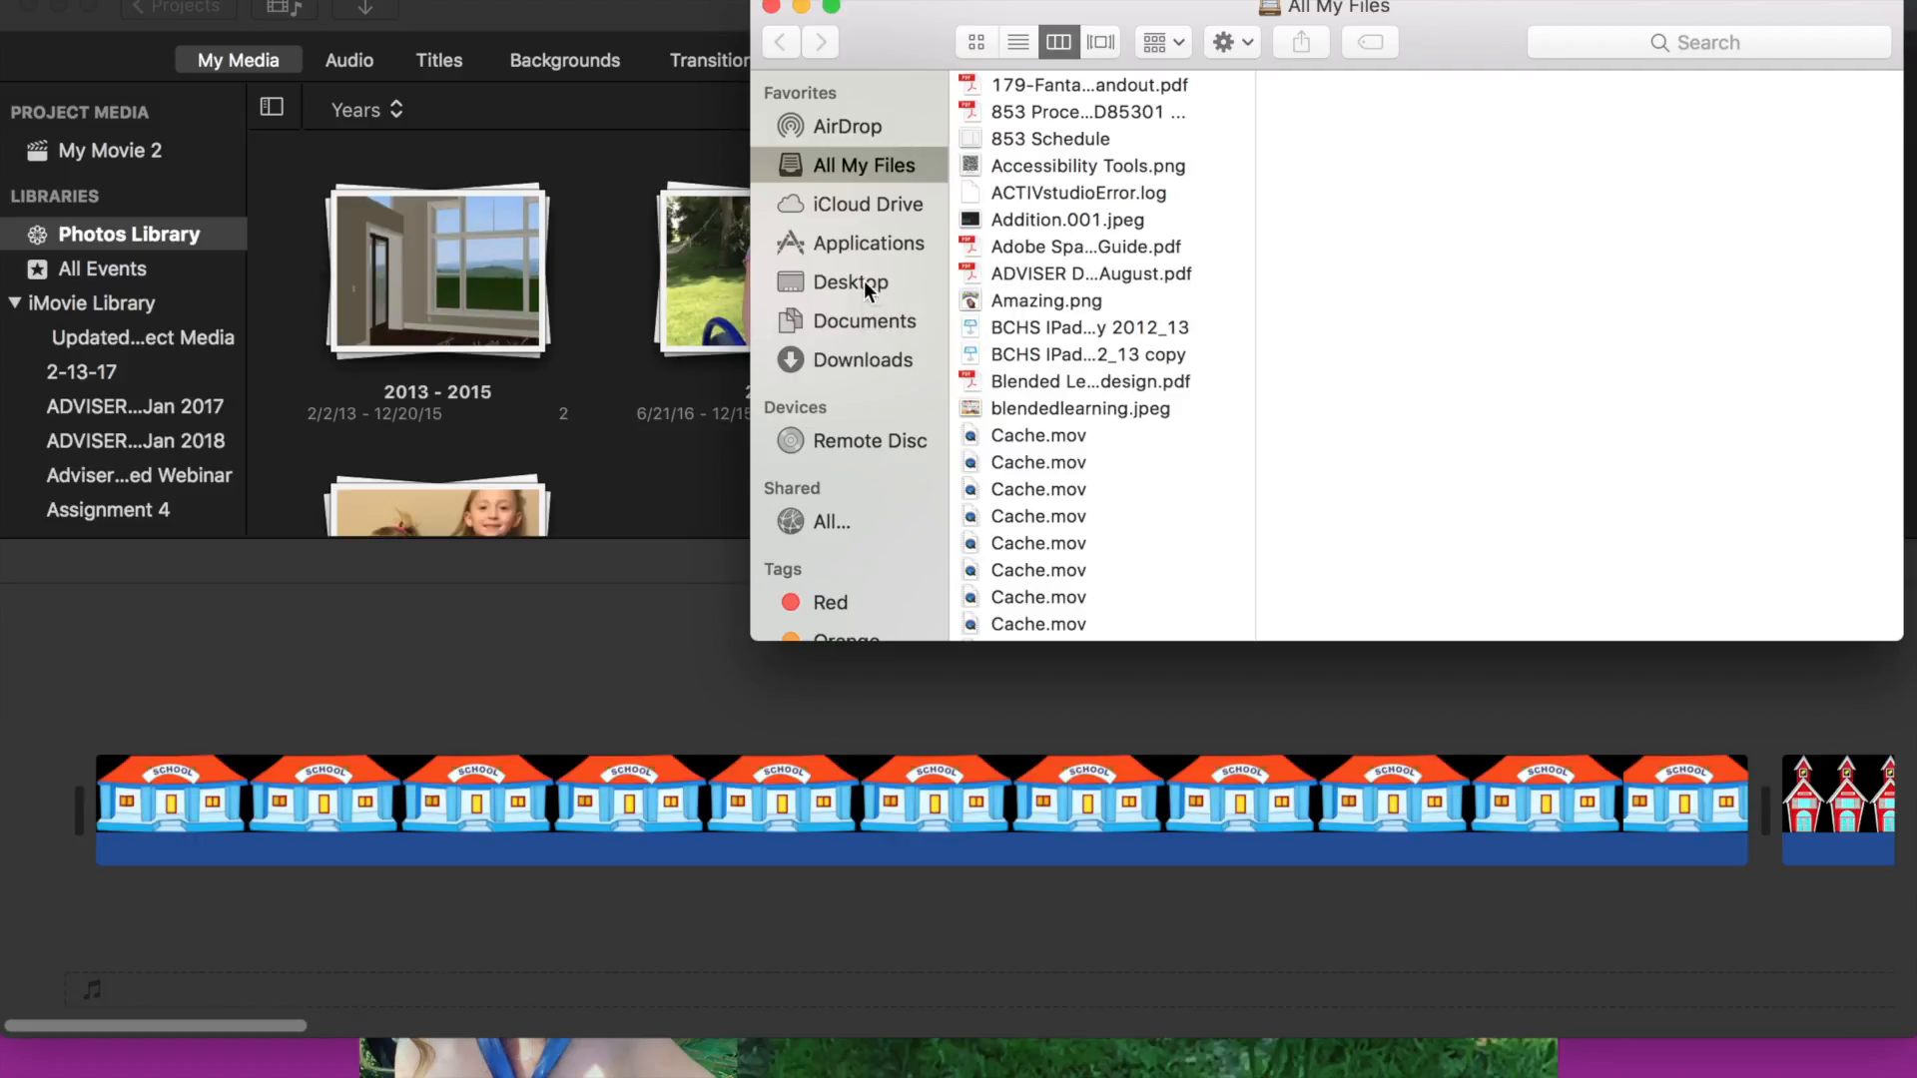
click(864, 283)
click(1036, 216)
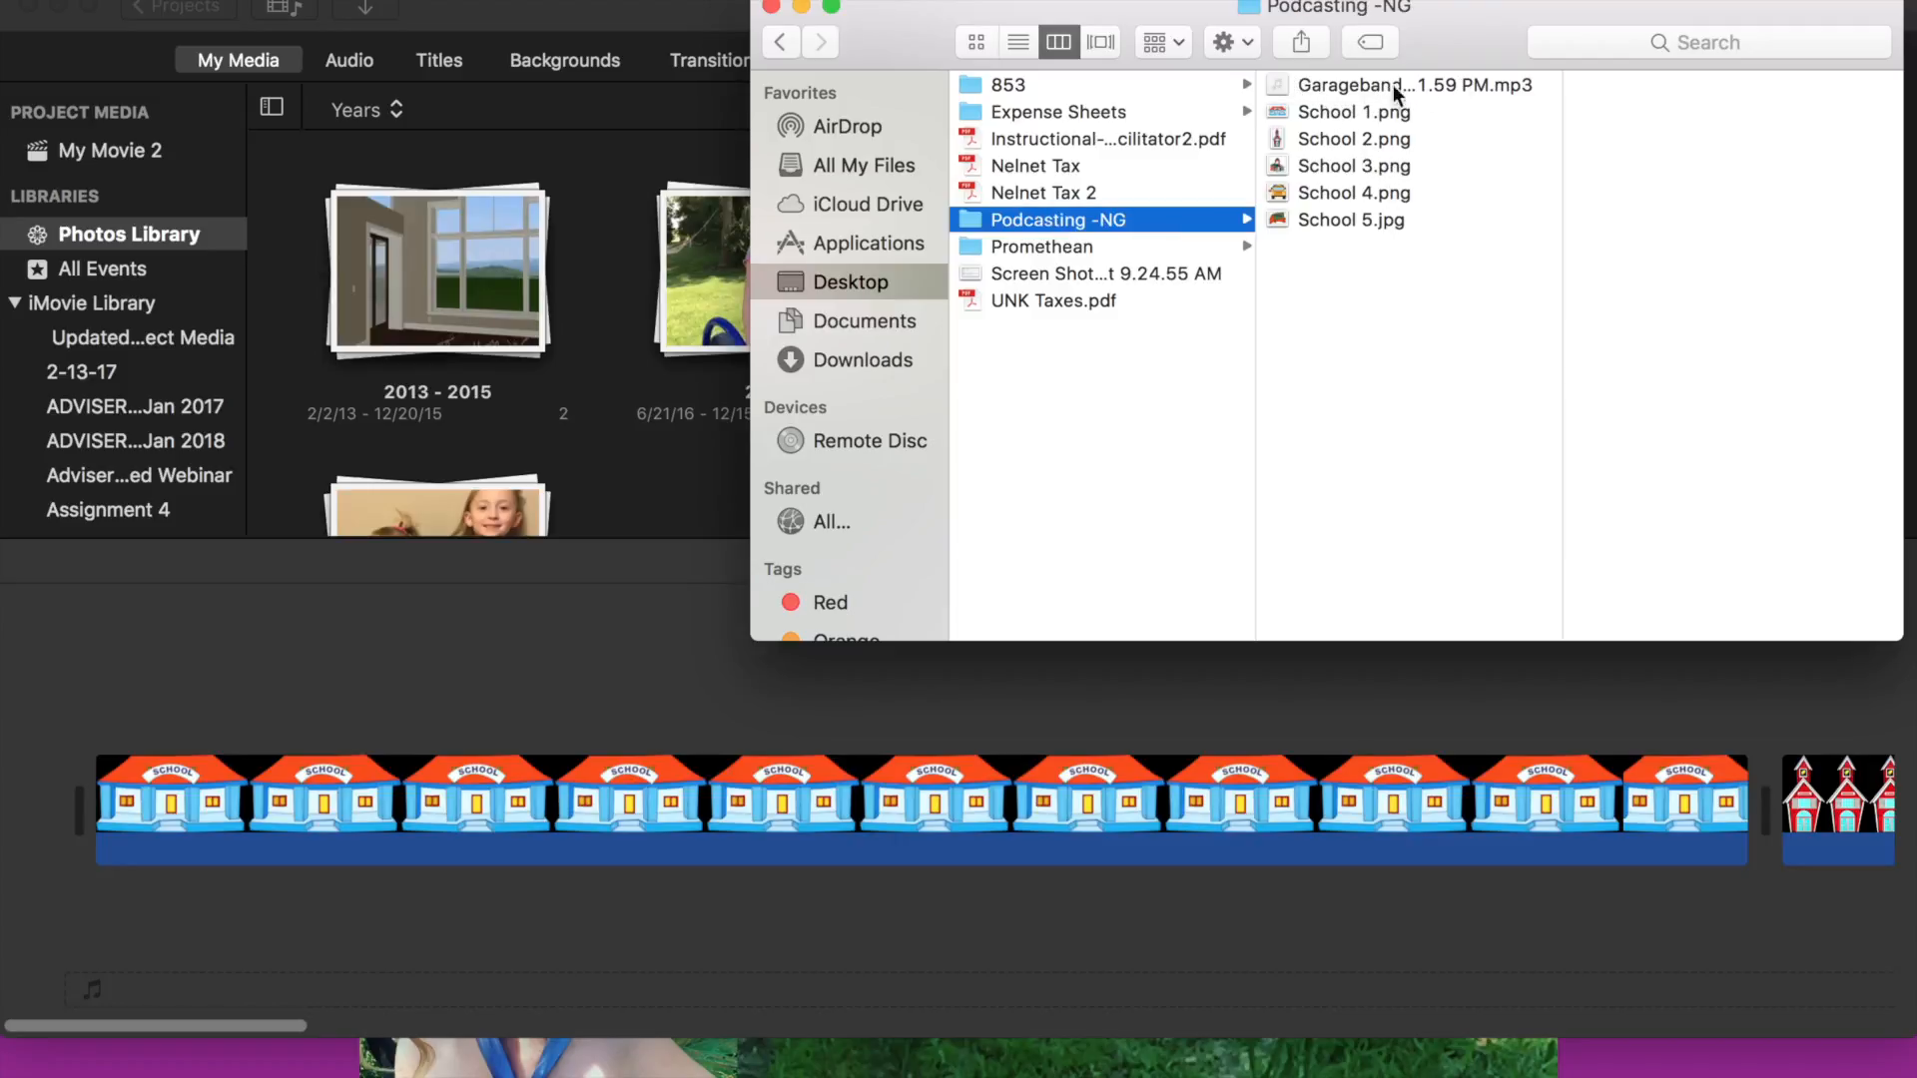
drag(1280, 90, 97, 798)
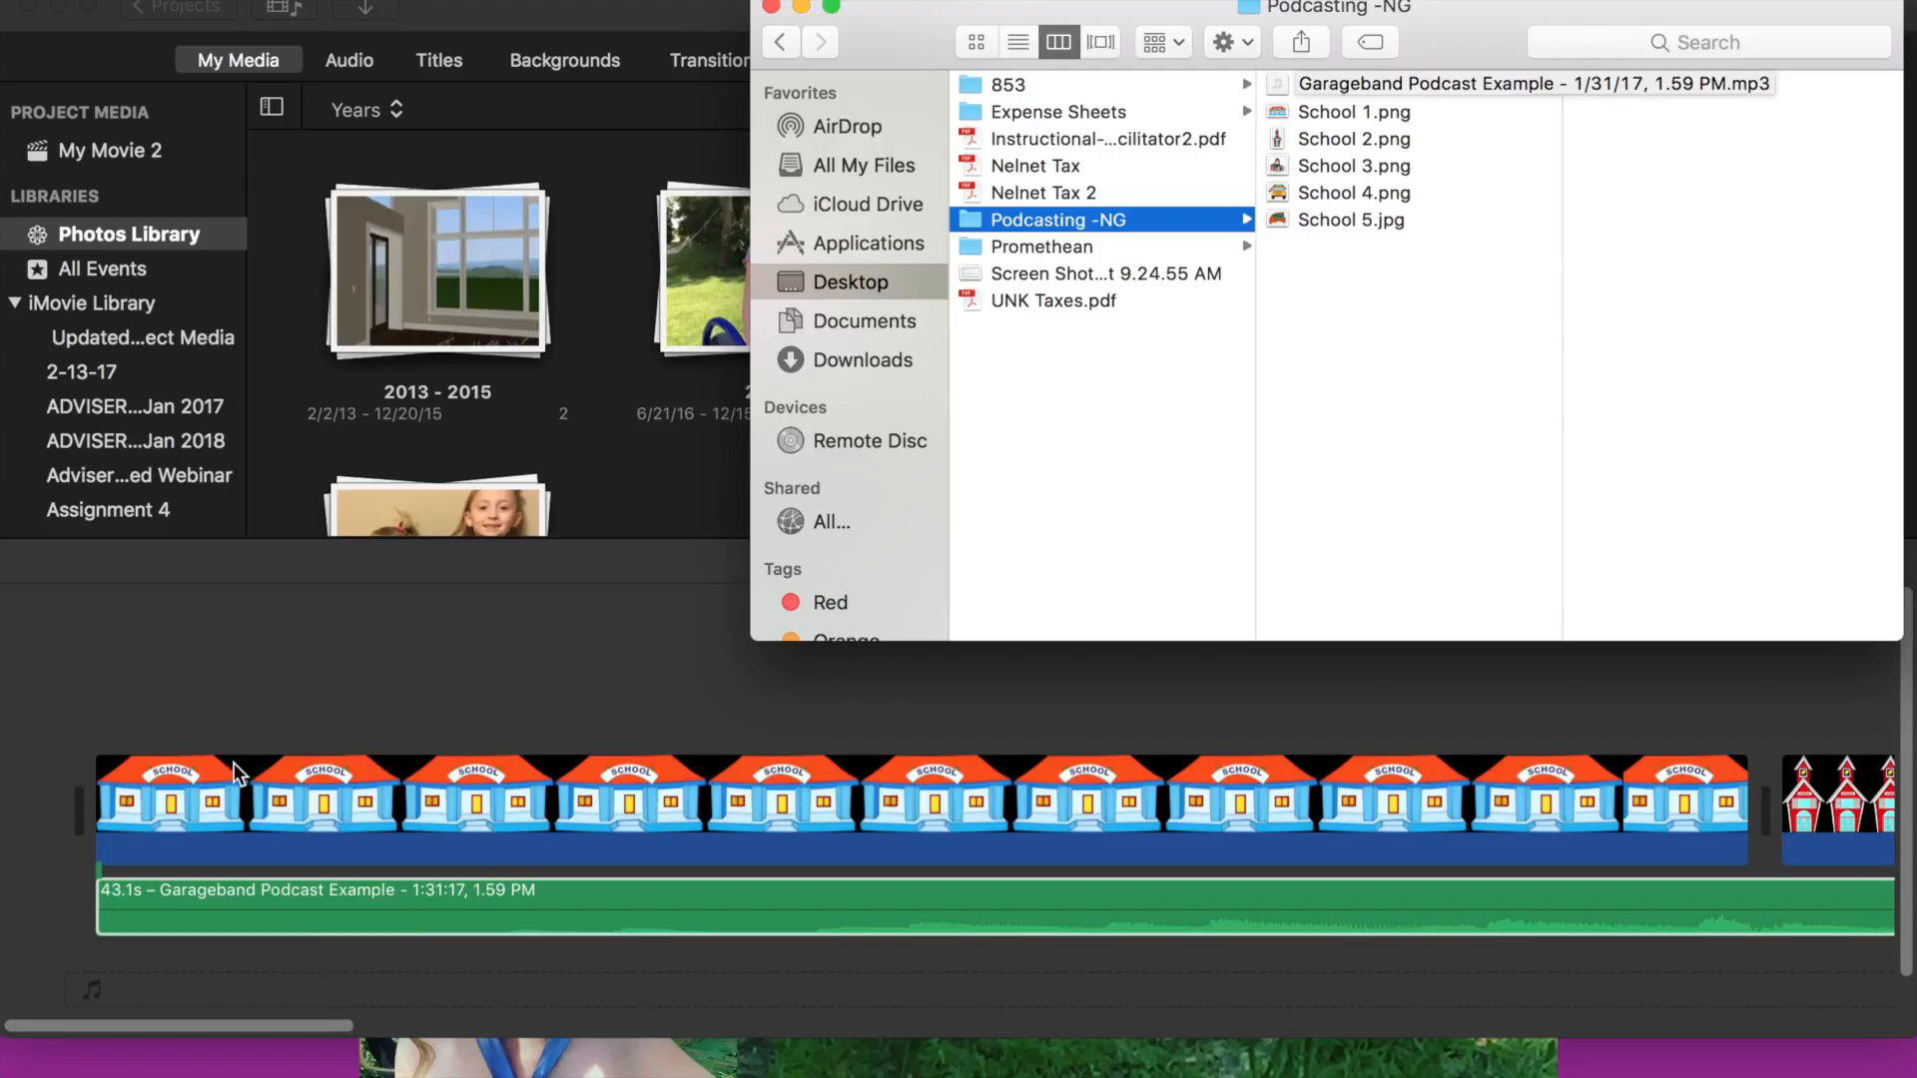
click(772, 6)
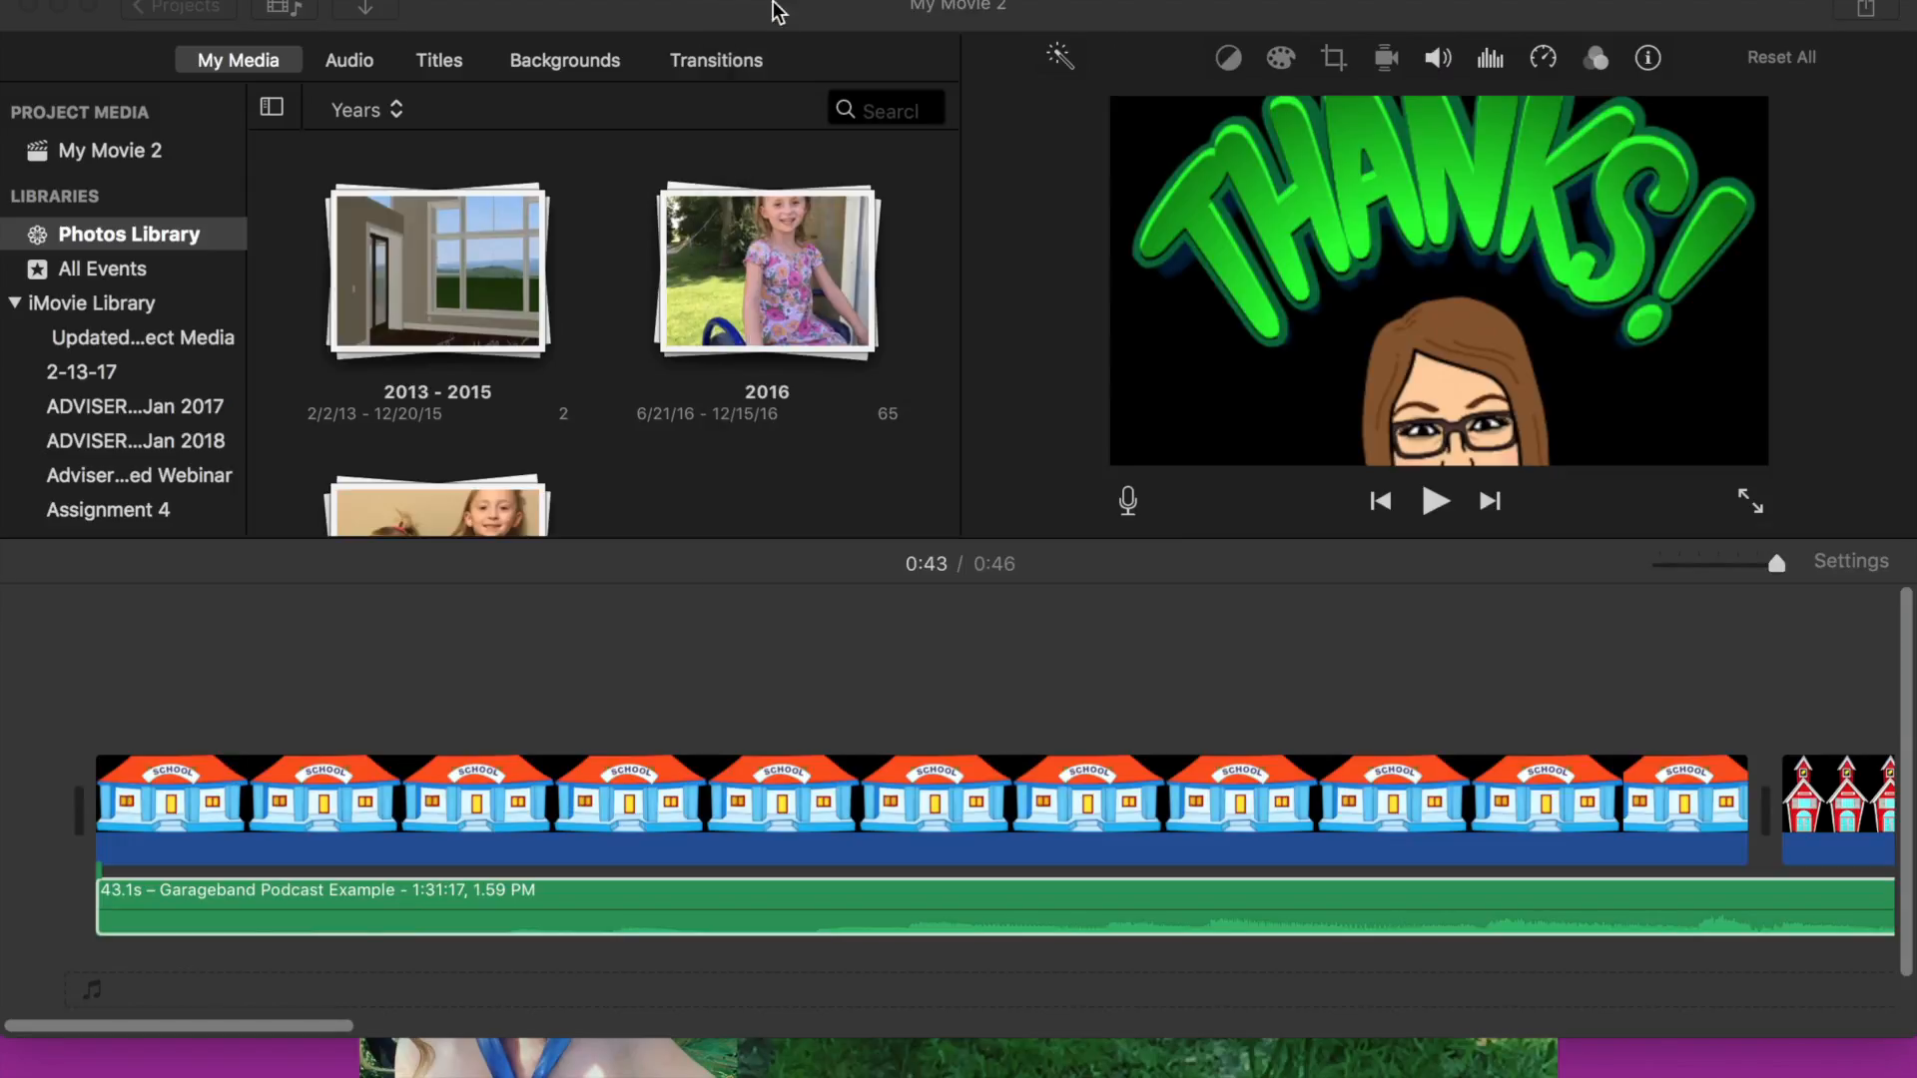
- Shorten the Thanks clip so the movie ends where the podcast audio ends
scroll(779, 910, right, 15)
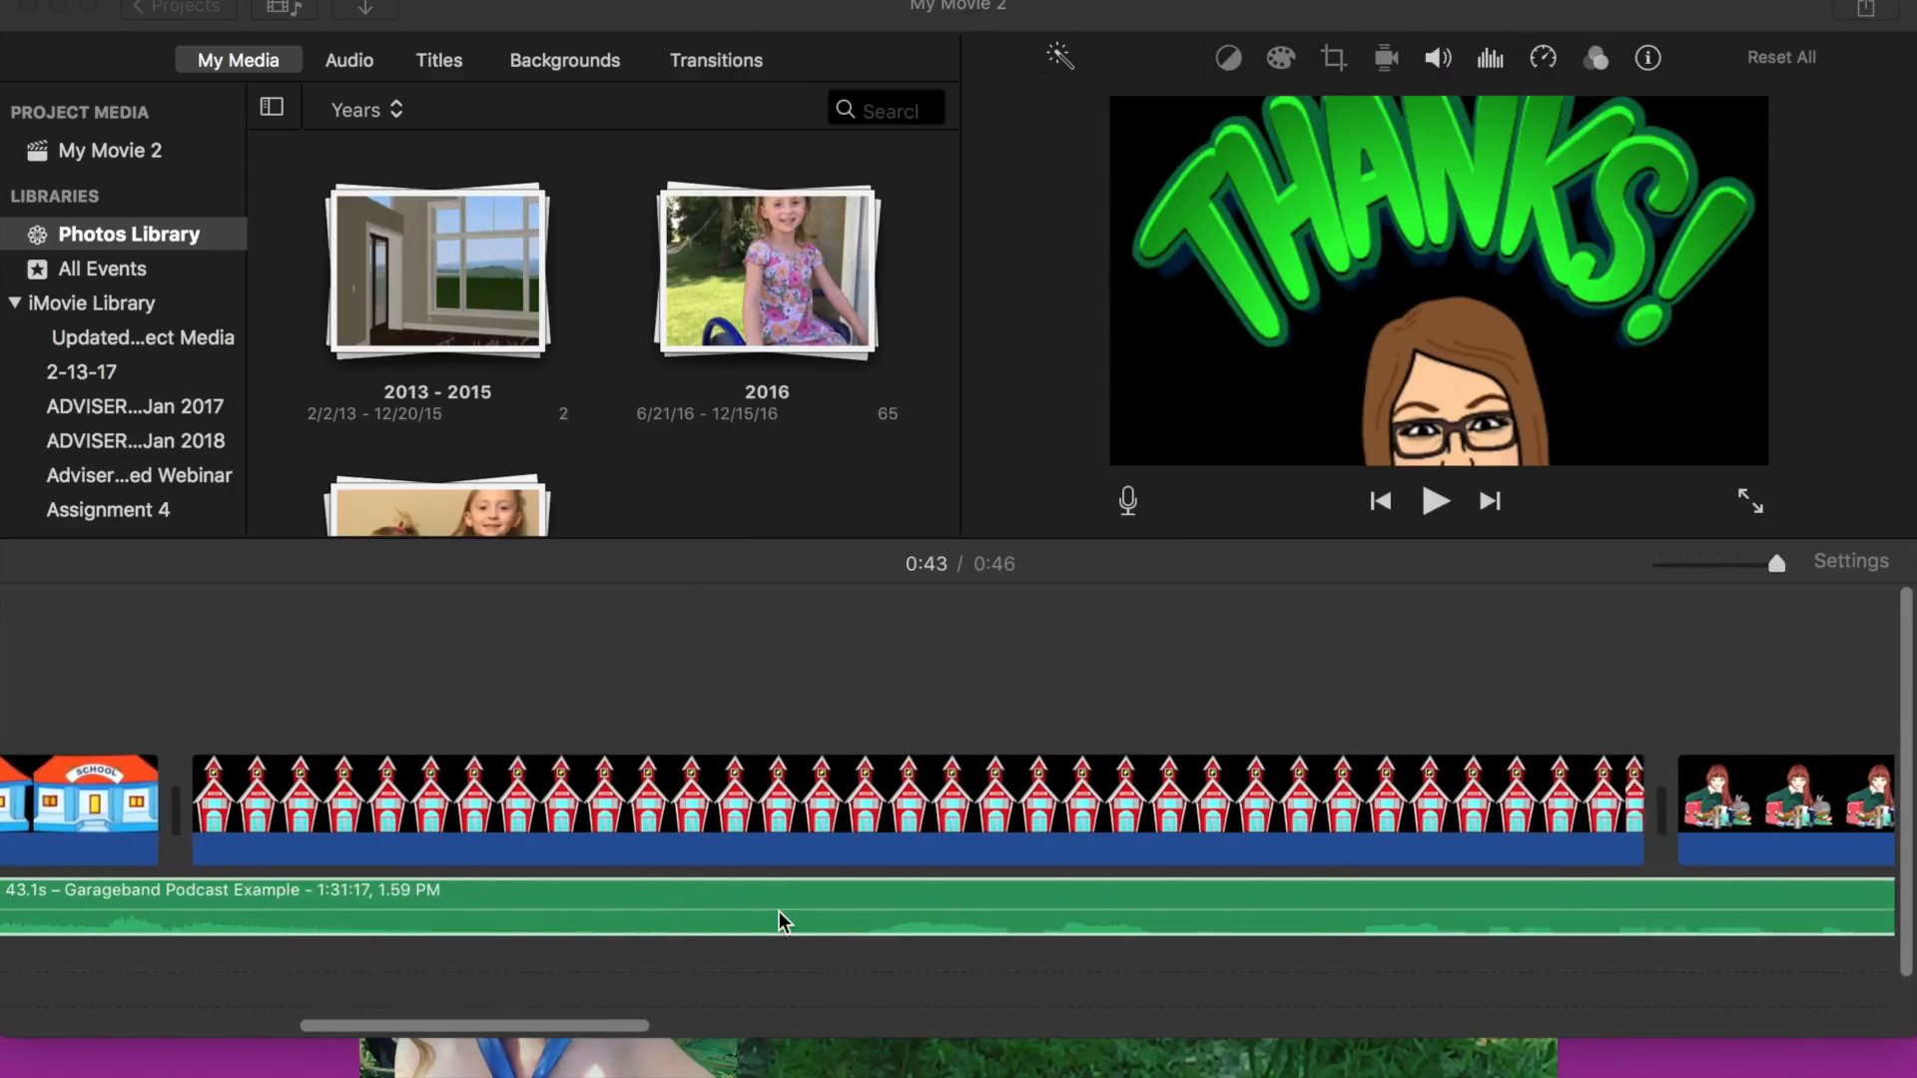
scroll(779, 911, right, 15)
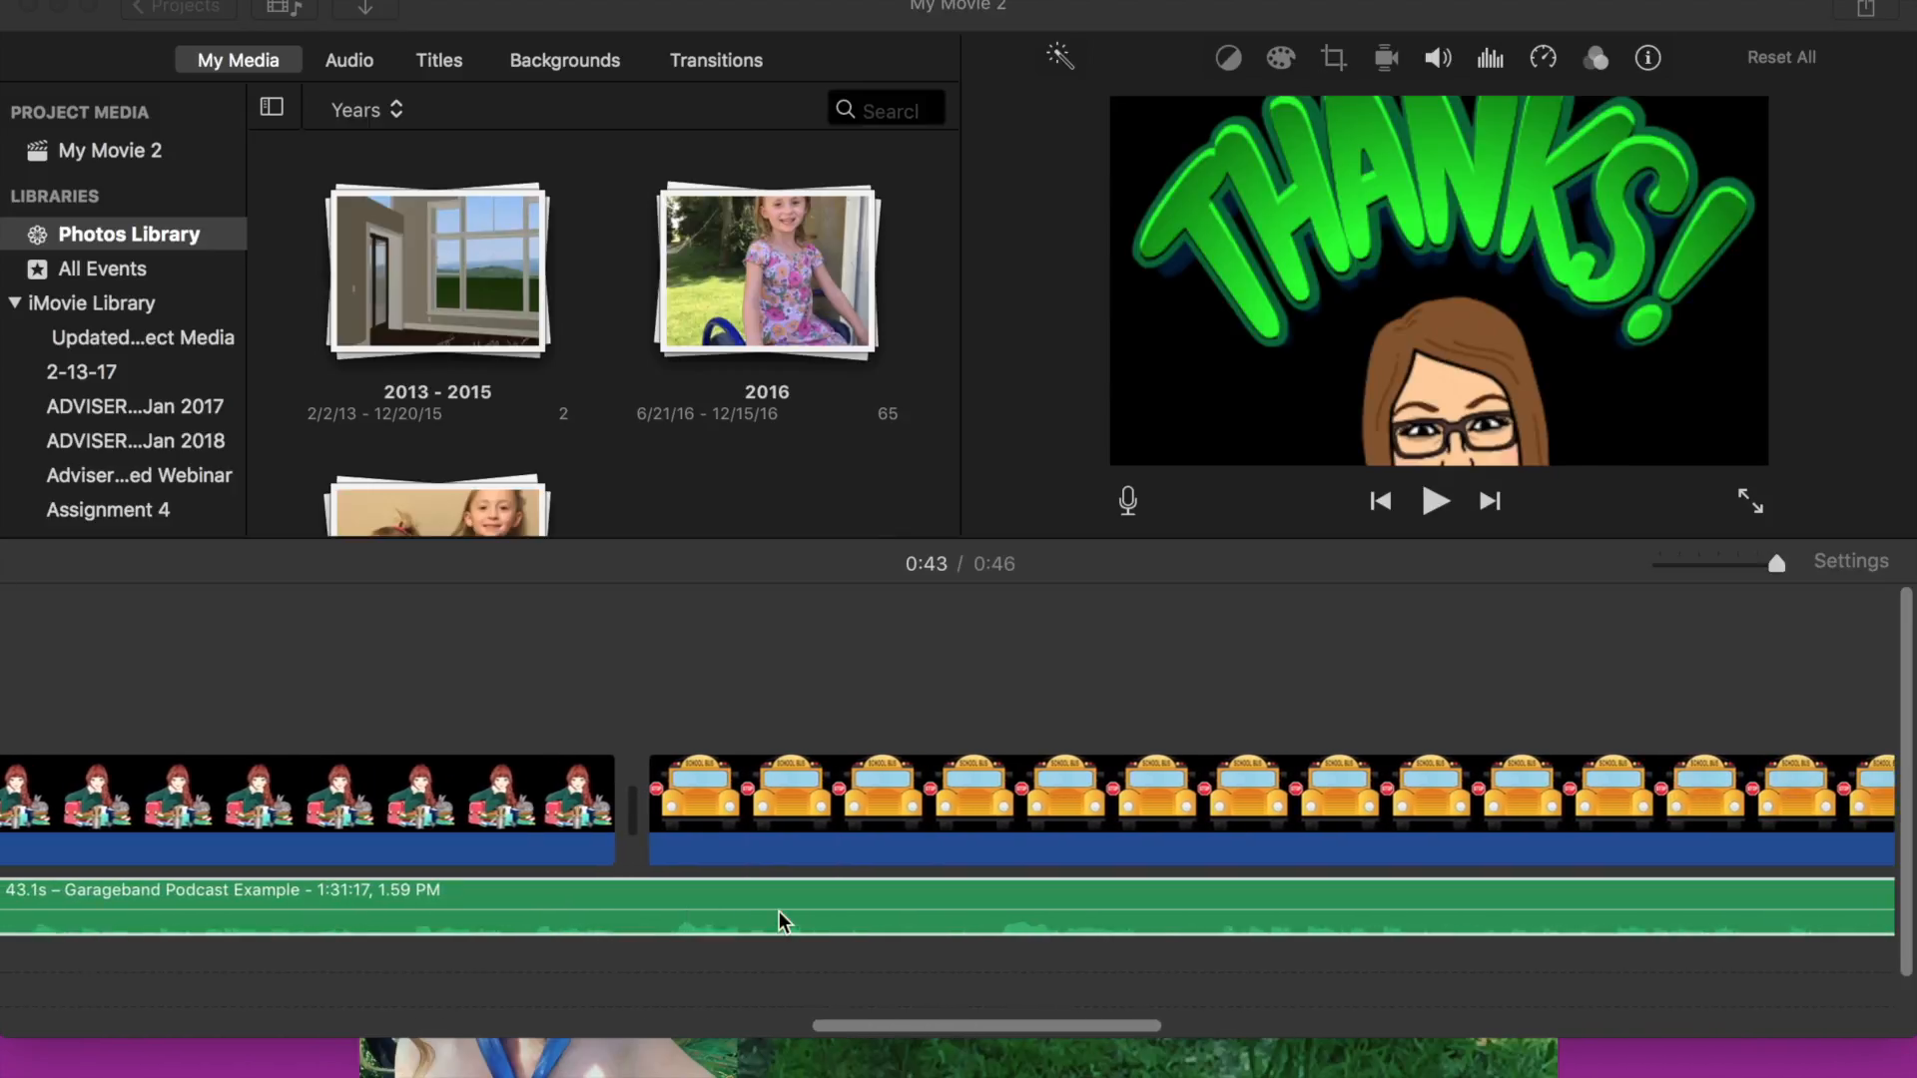
scroll(779, 911, right, 15)
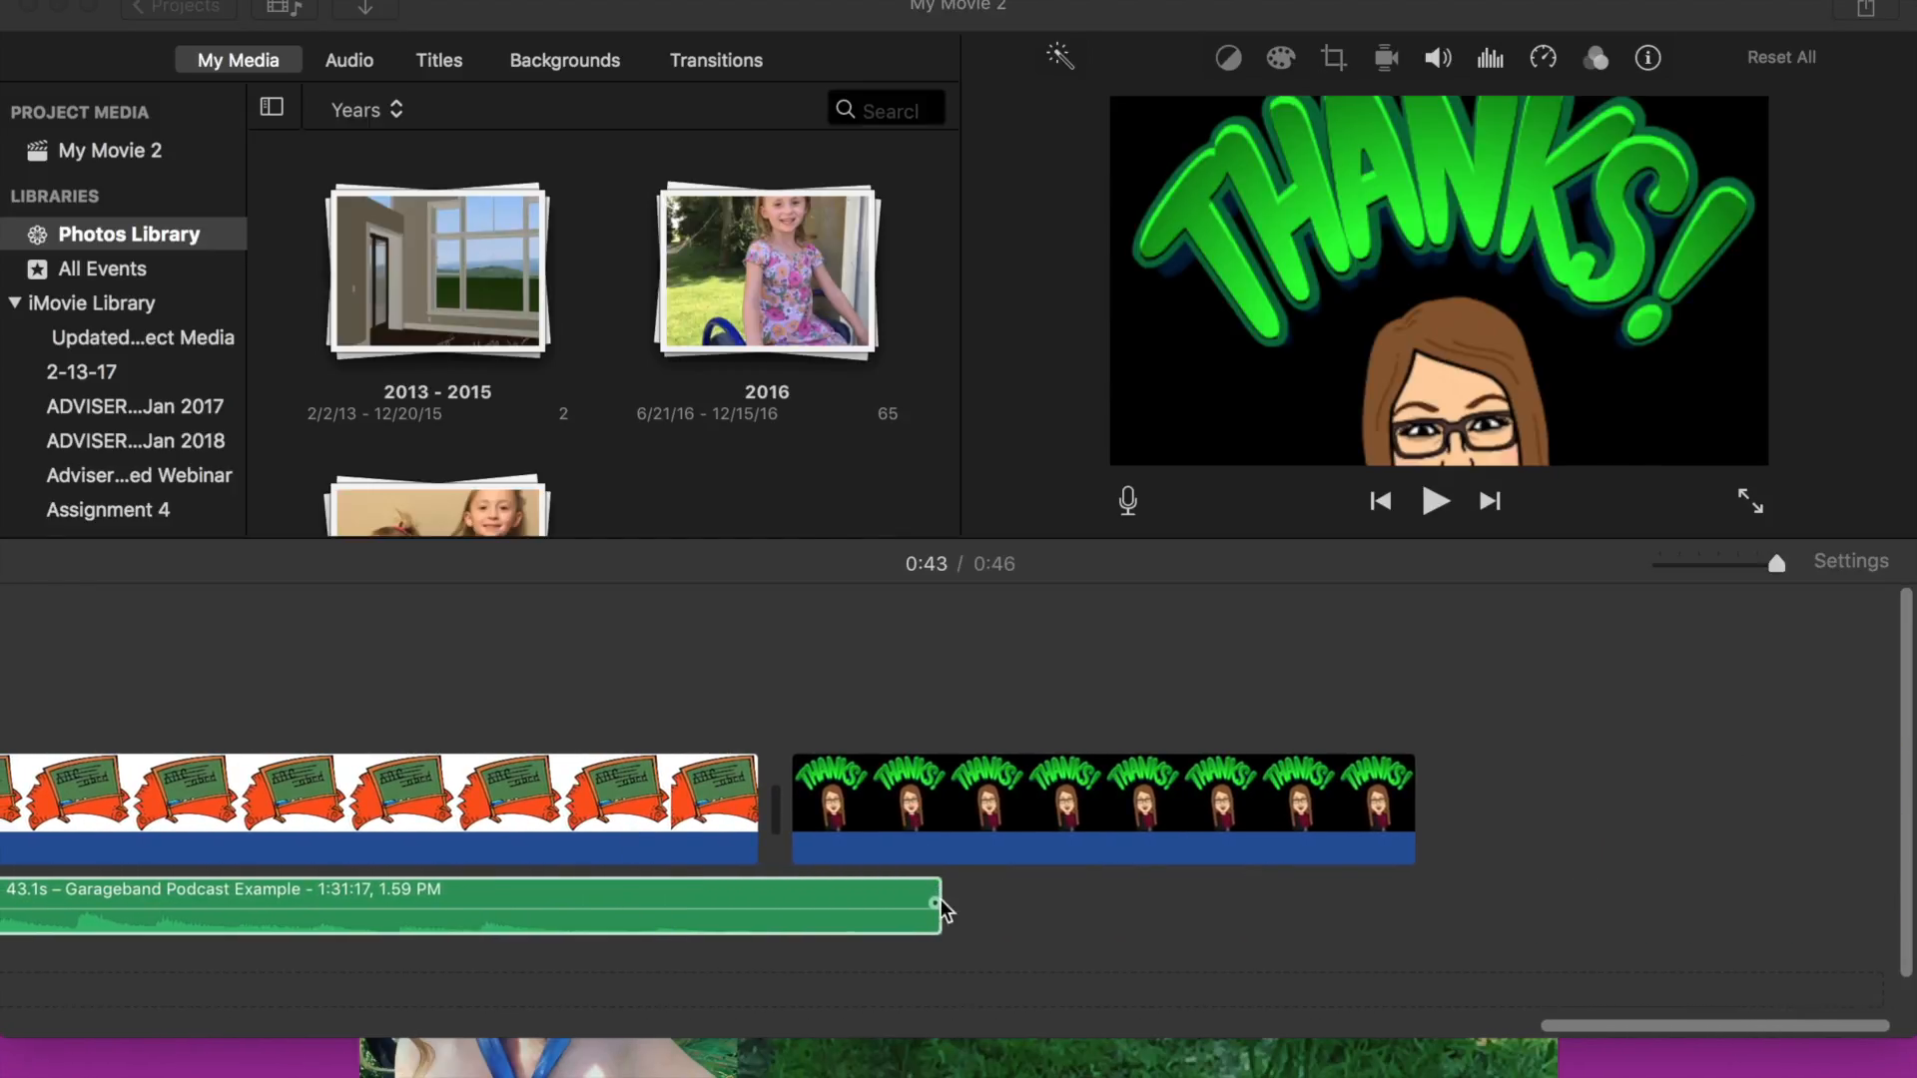
click(988, 829)
drag(1411, 806, 923, 821)
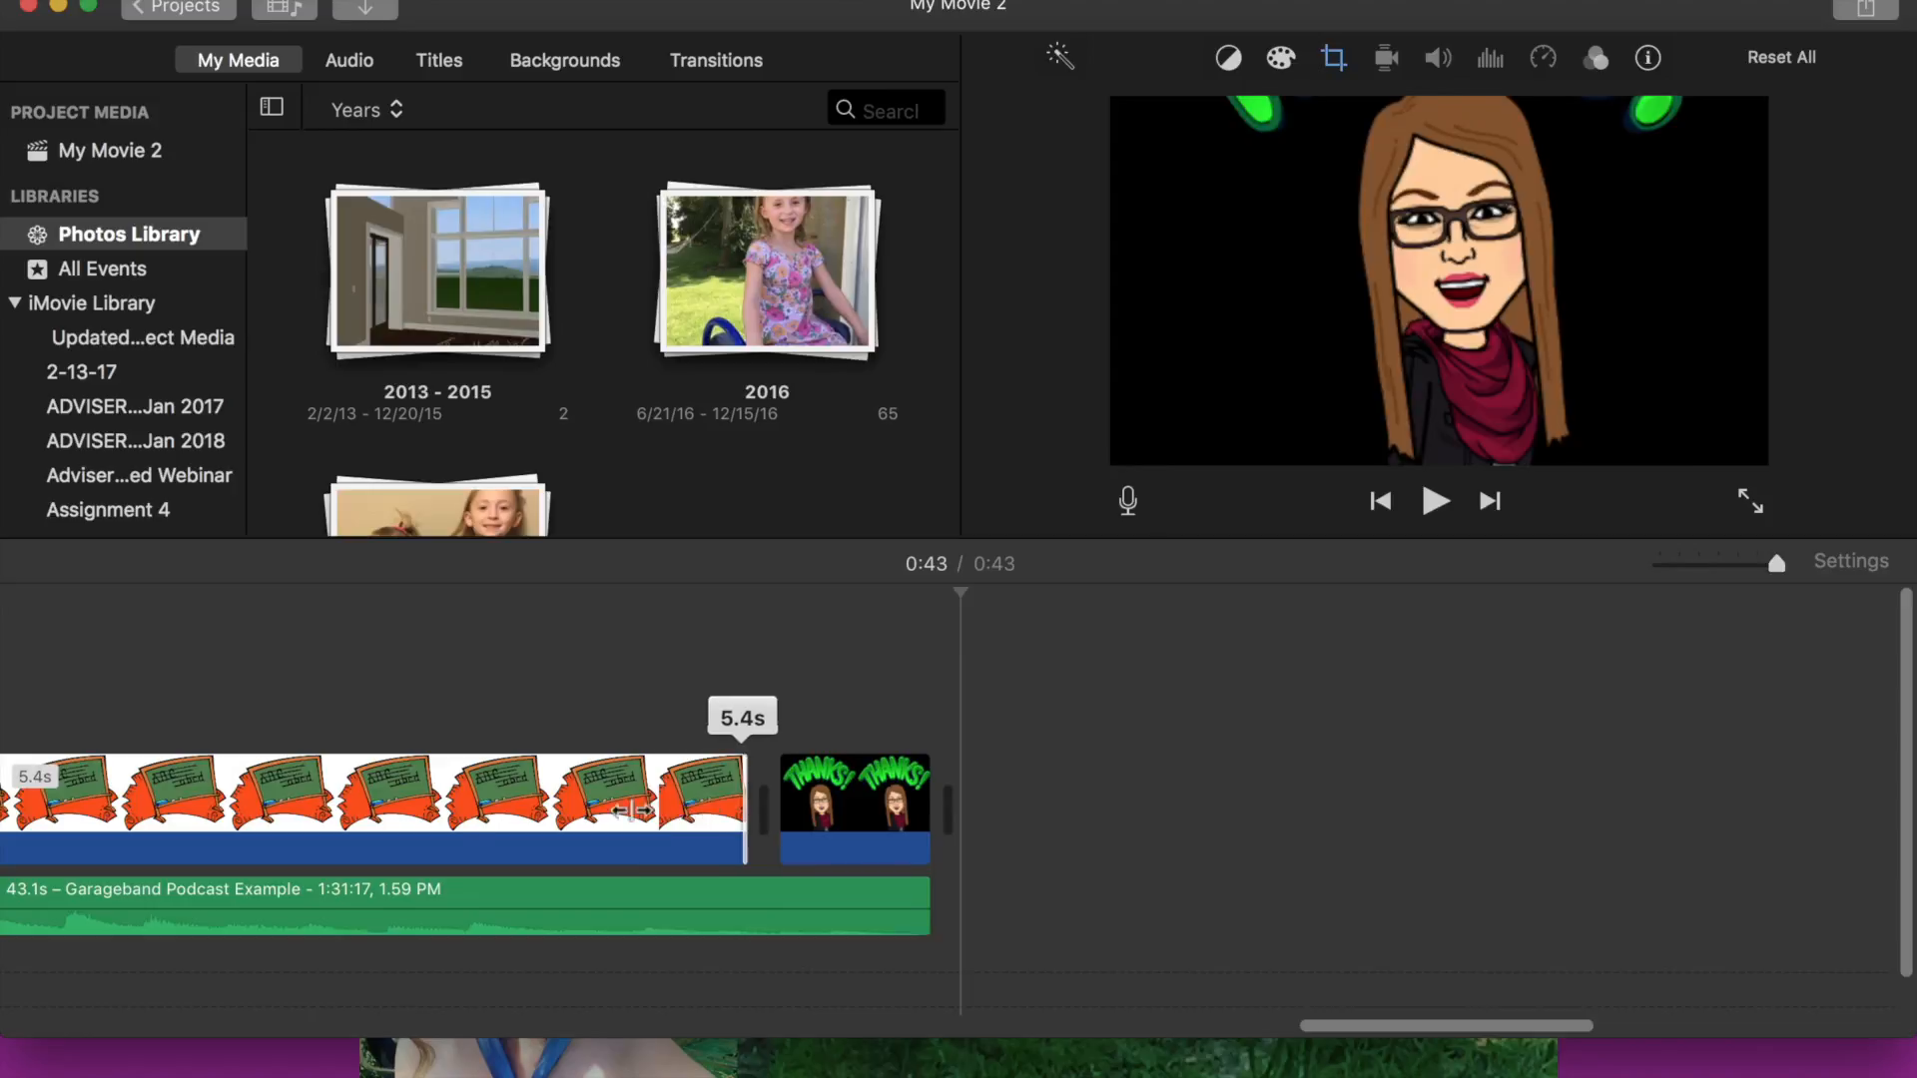
- Shorten the ABC chalkboard clip and lengthen the Thanks clip to line up with the audio's end
drag(632, 810, 451, 811)
drag(627, 811, 882, 805)
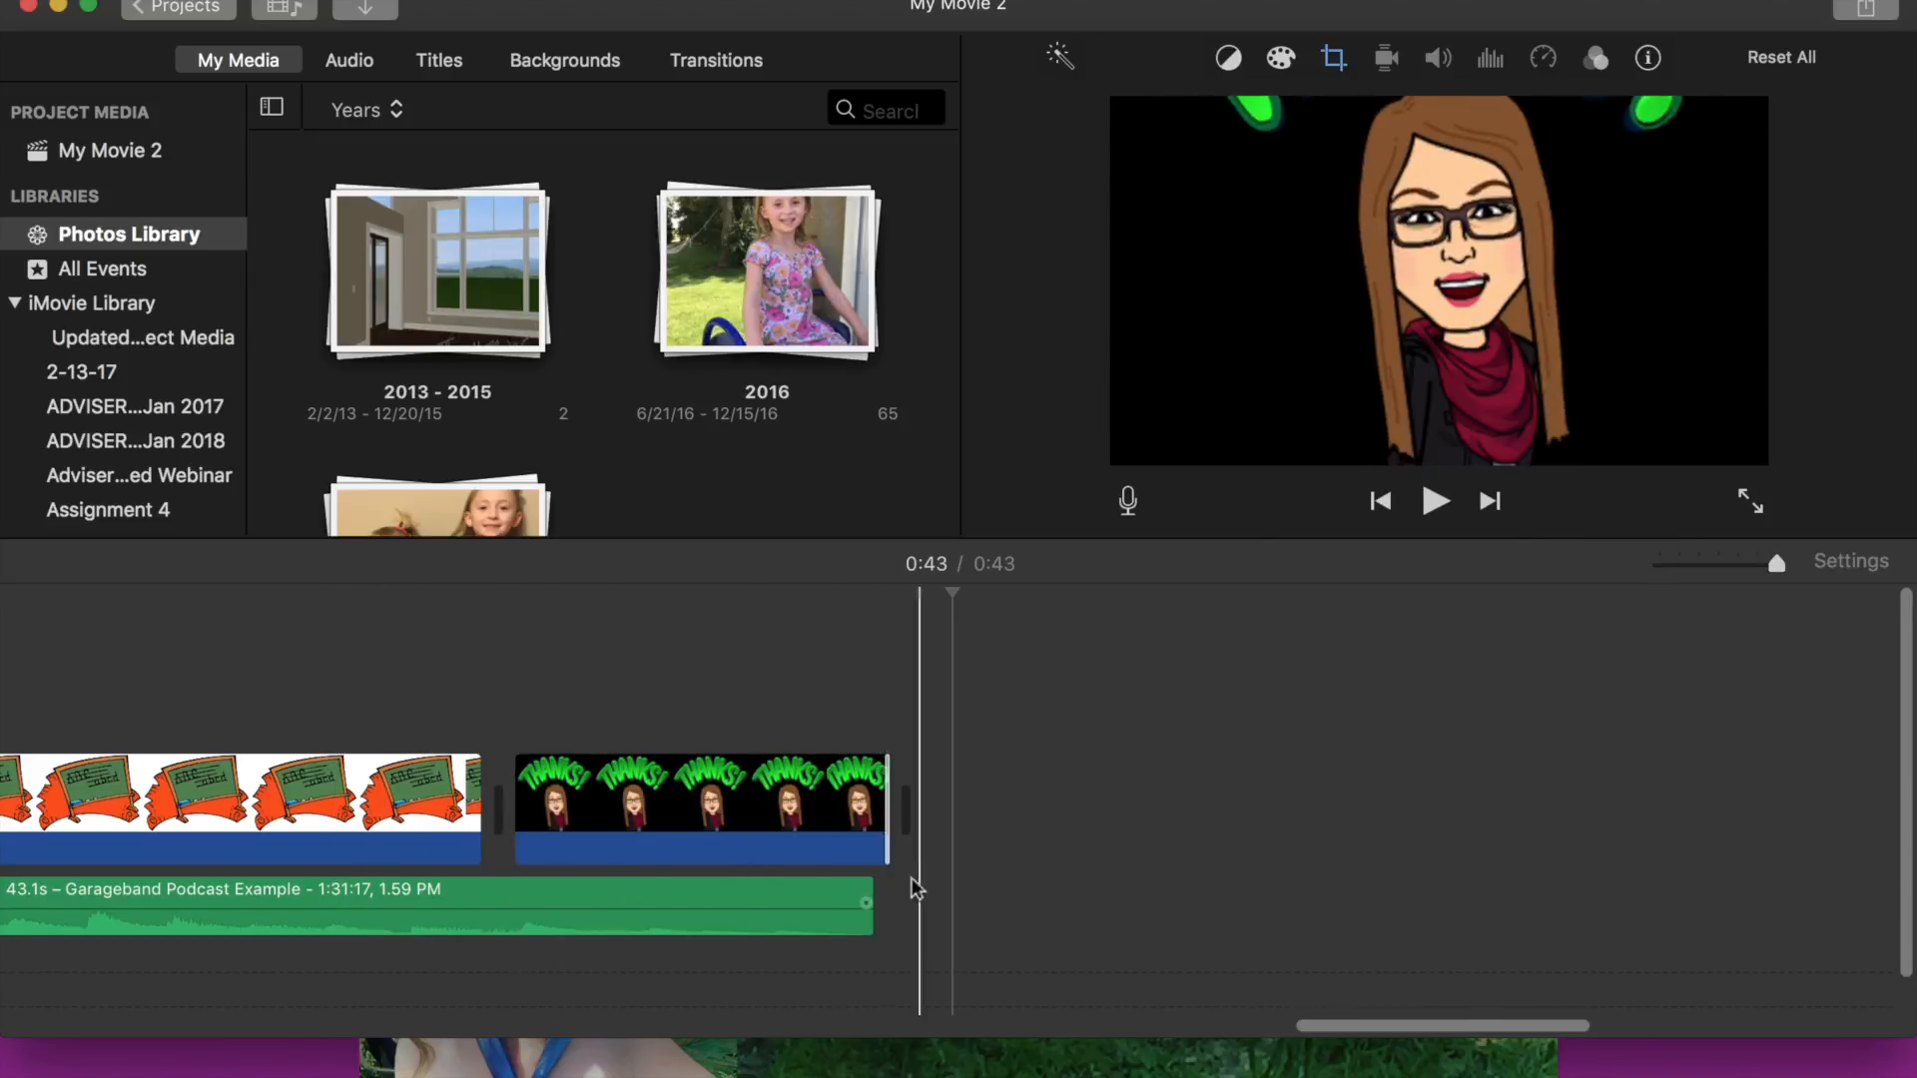
- Play the beginning of the movie to preview the podcast audio with the first school clip
scroll(871, 915, left, 10)
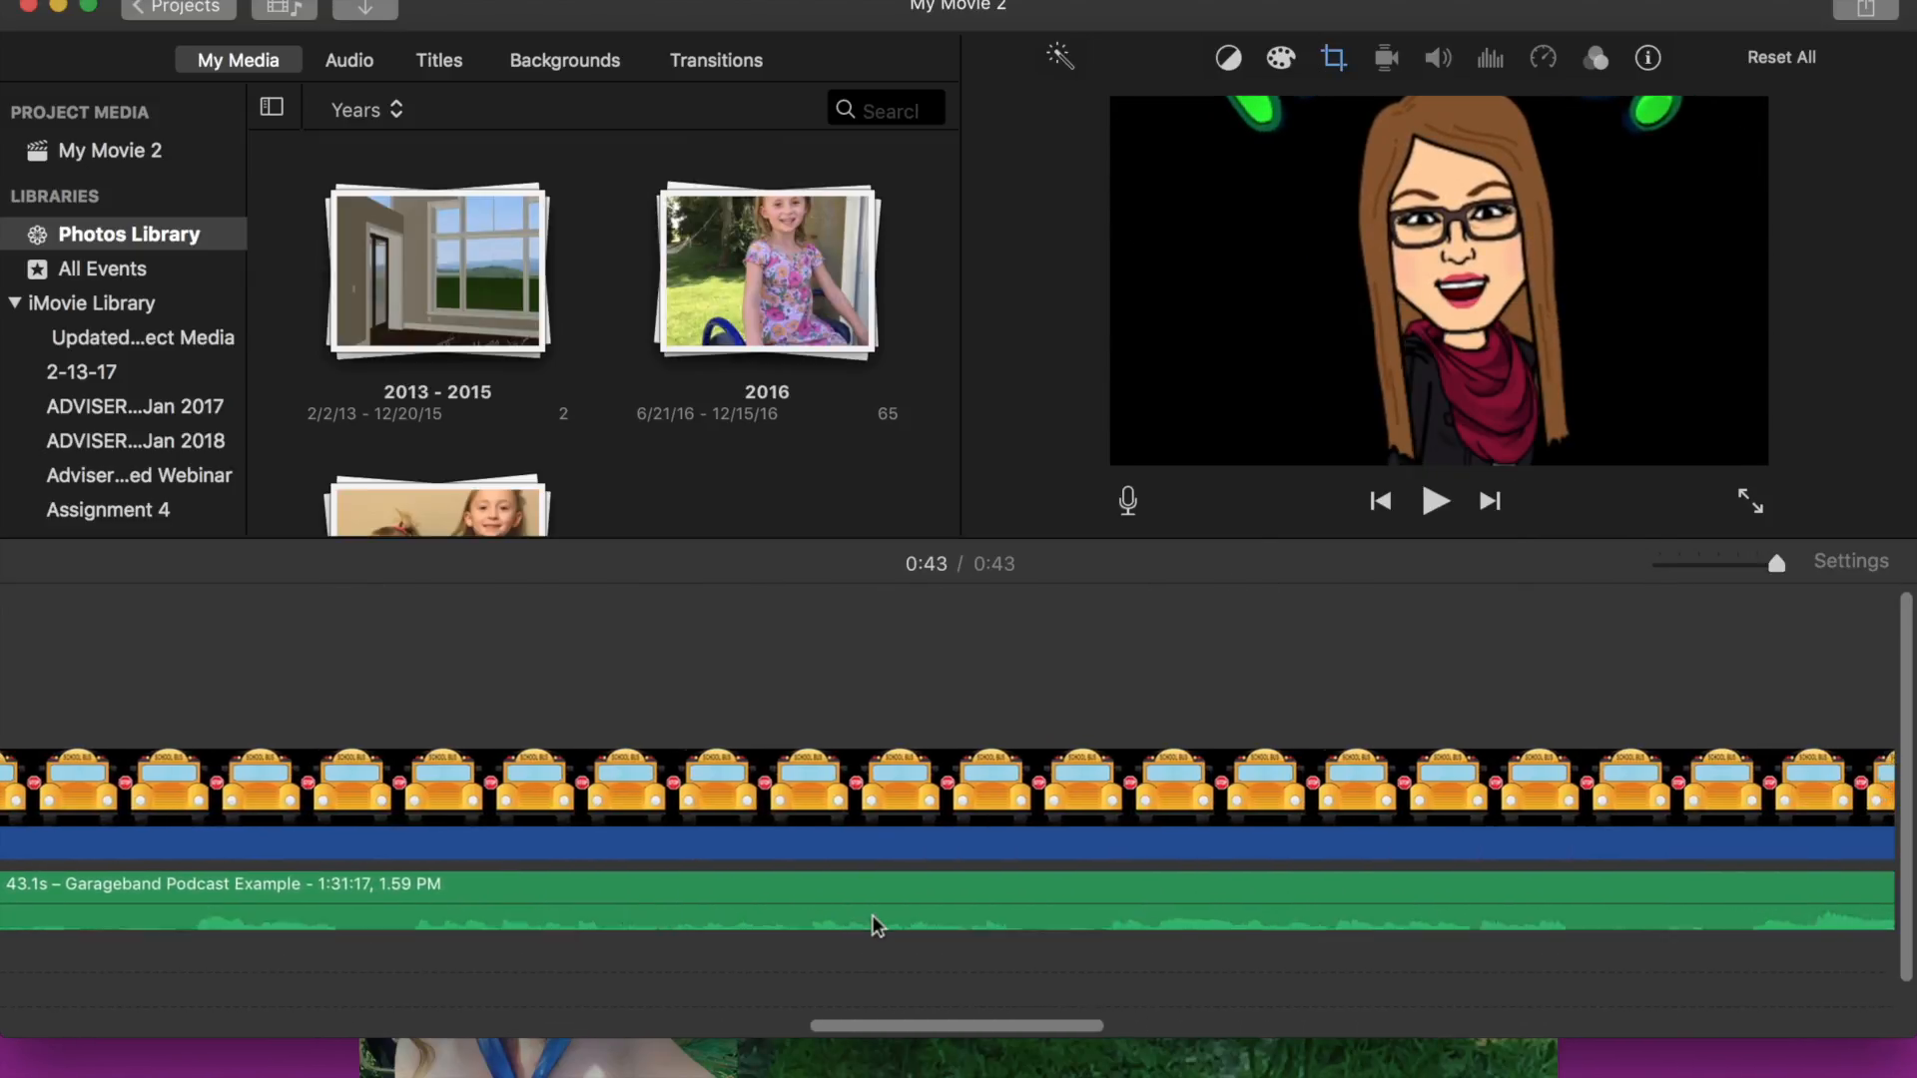
scroll(872, 914, left, 15)
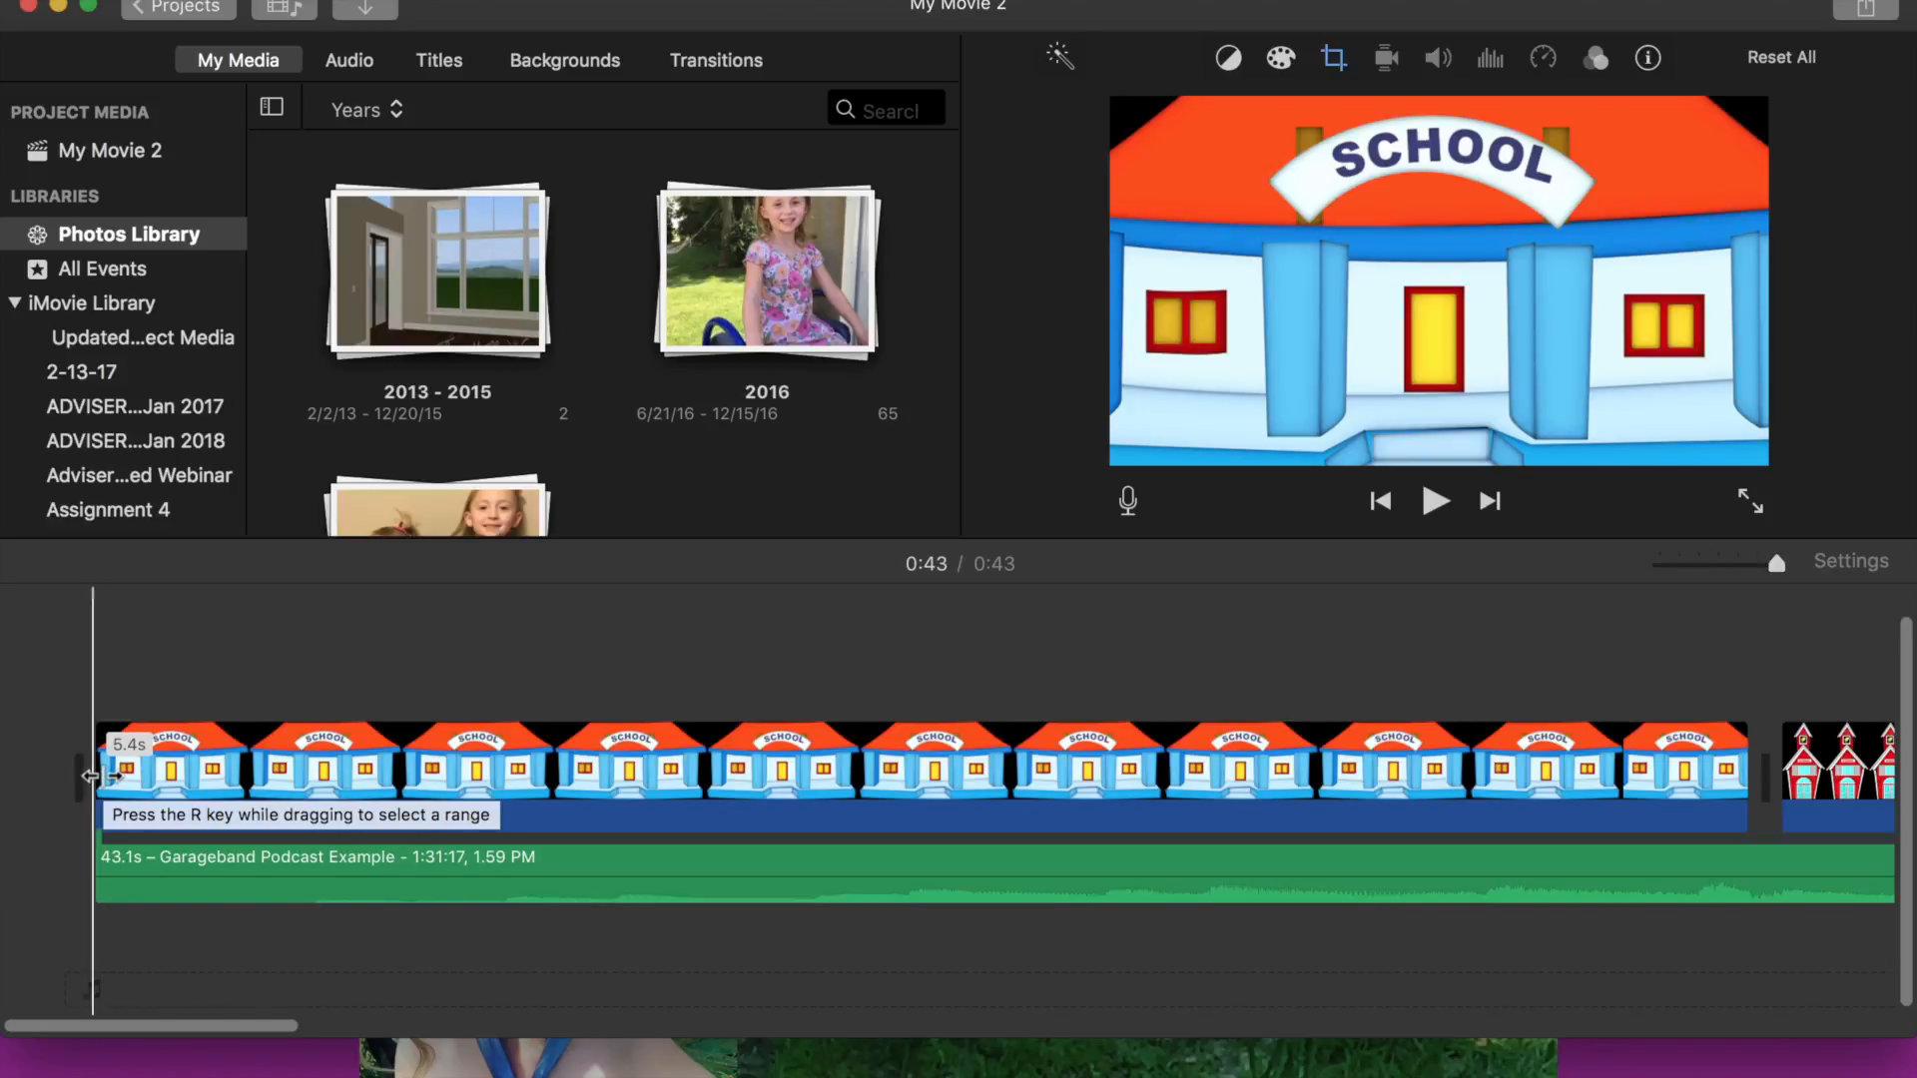
key(space)
key(XF86AudioRaiseVolume)
key(XF86AudioRaiseVolume)
key(XF86AudioRaiseVolume)
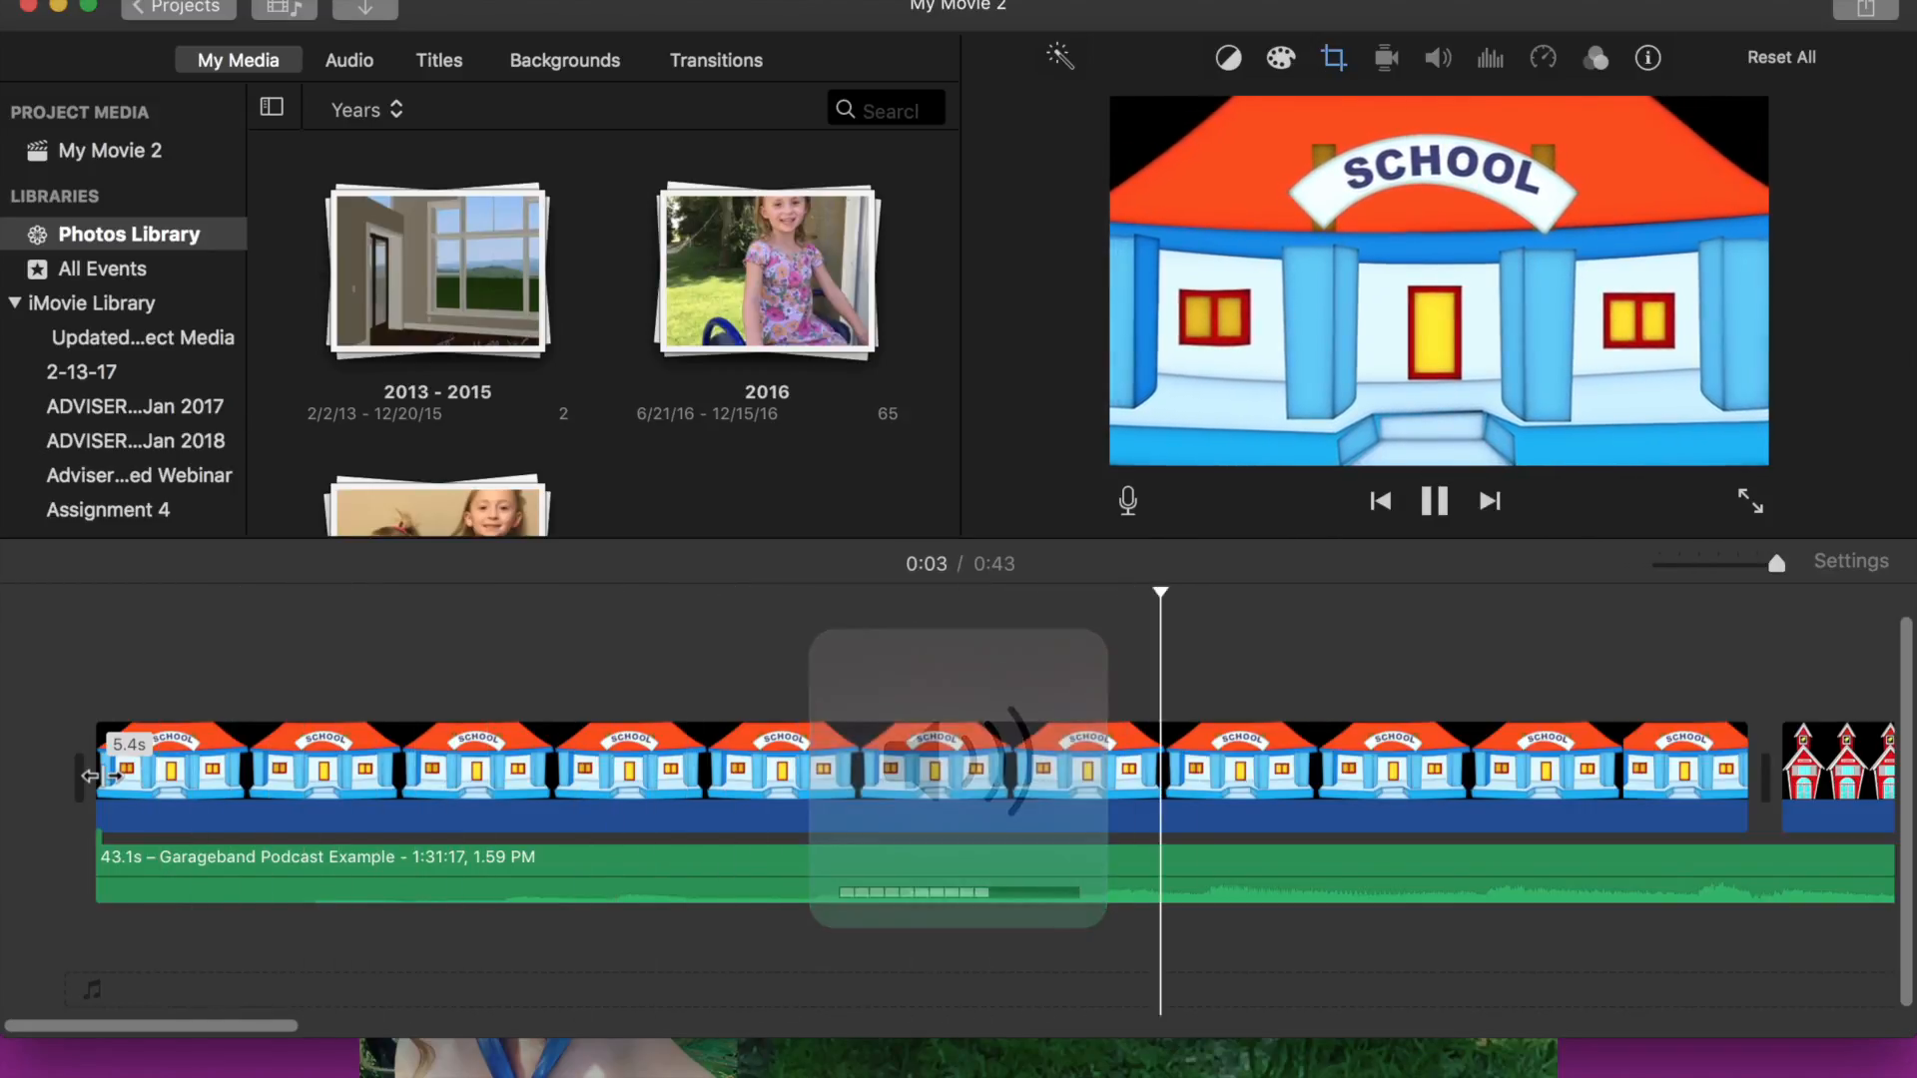
key(space)
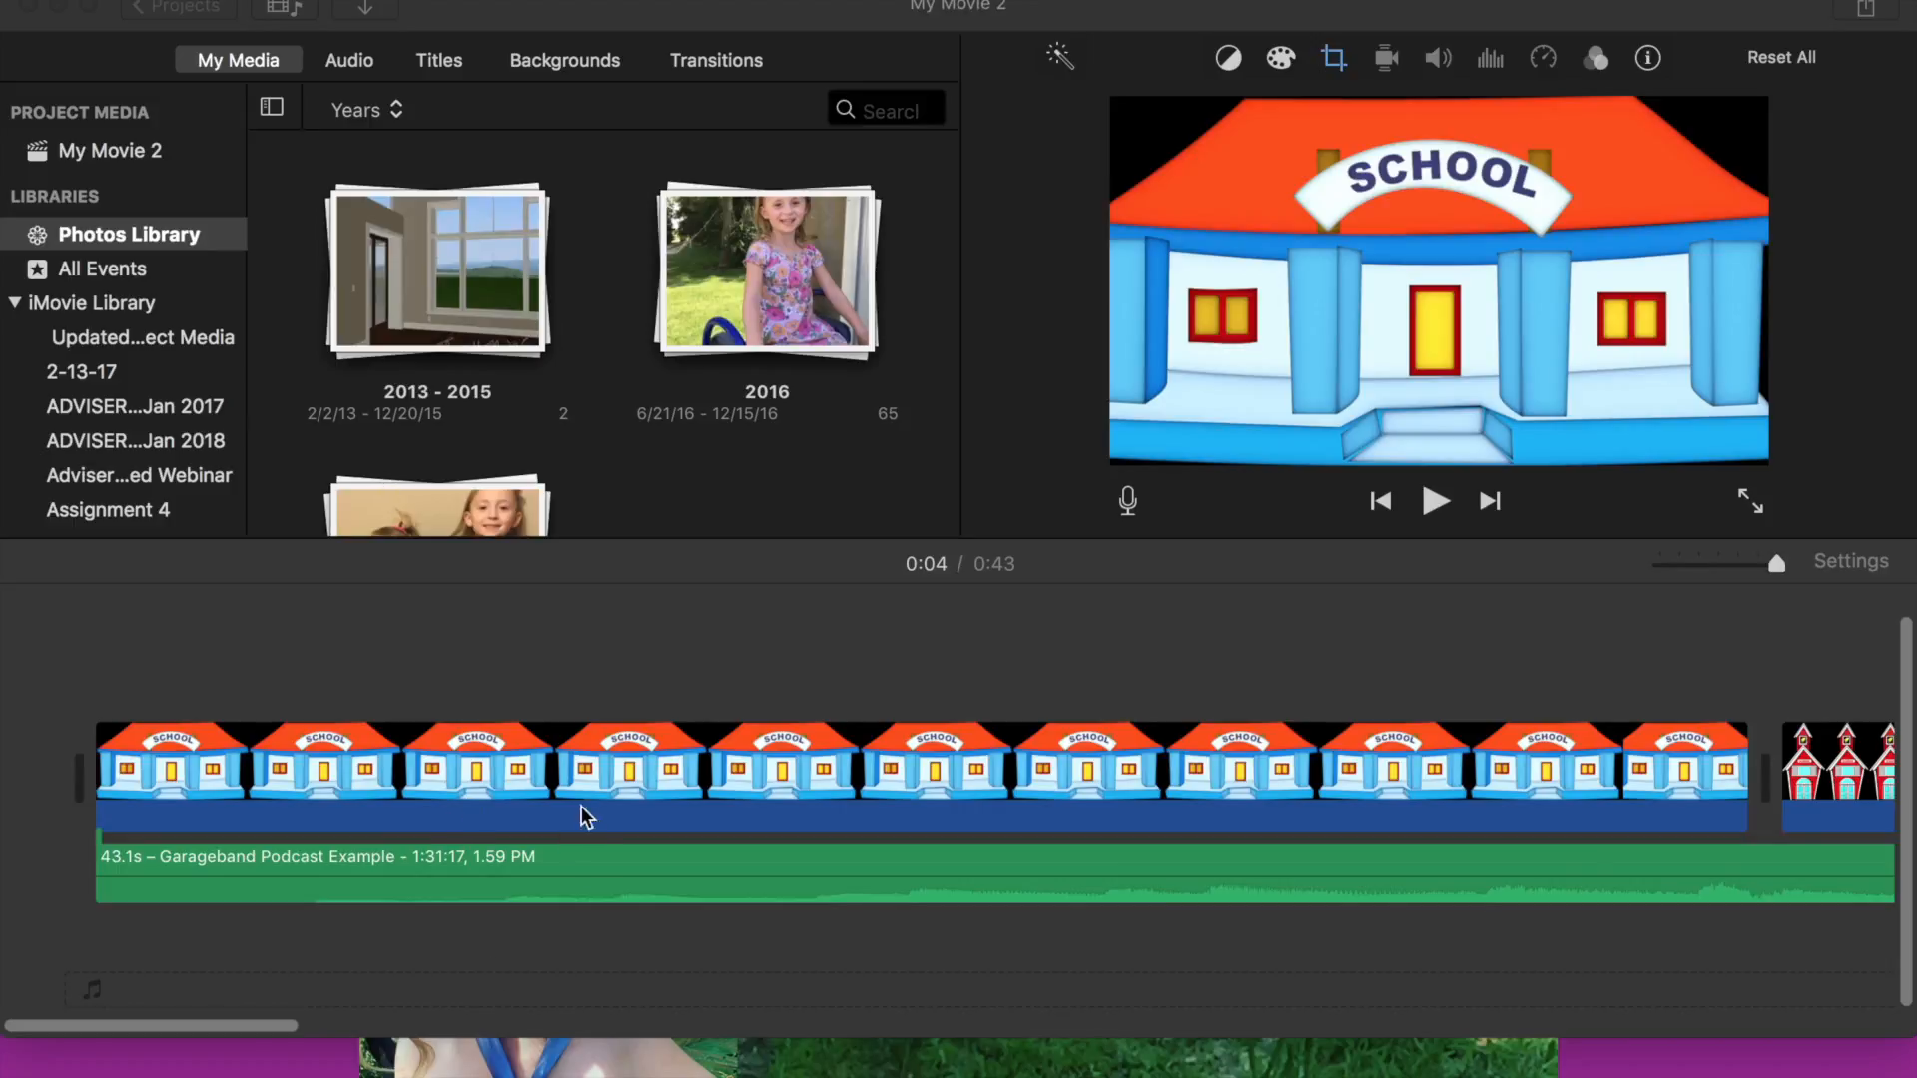
- Replay the movie from the start, previewing the schoolhouse clips against the audio
scroll(590, 824, right, 2)
scroll(593, 824, left, 3)
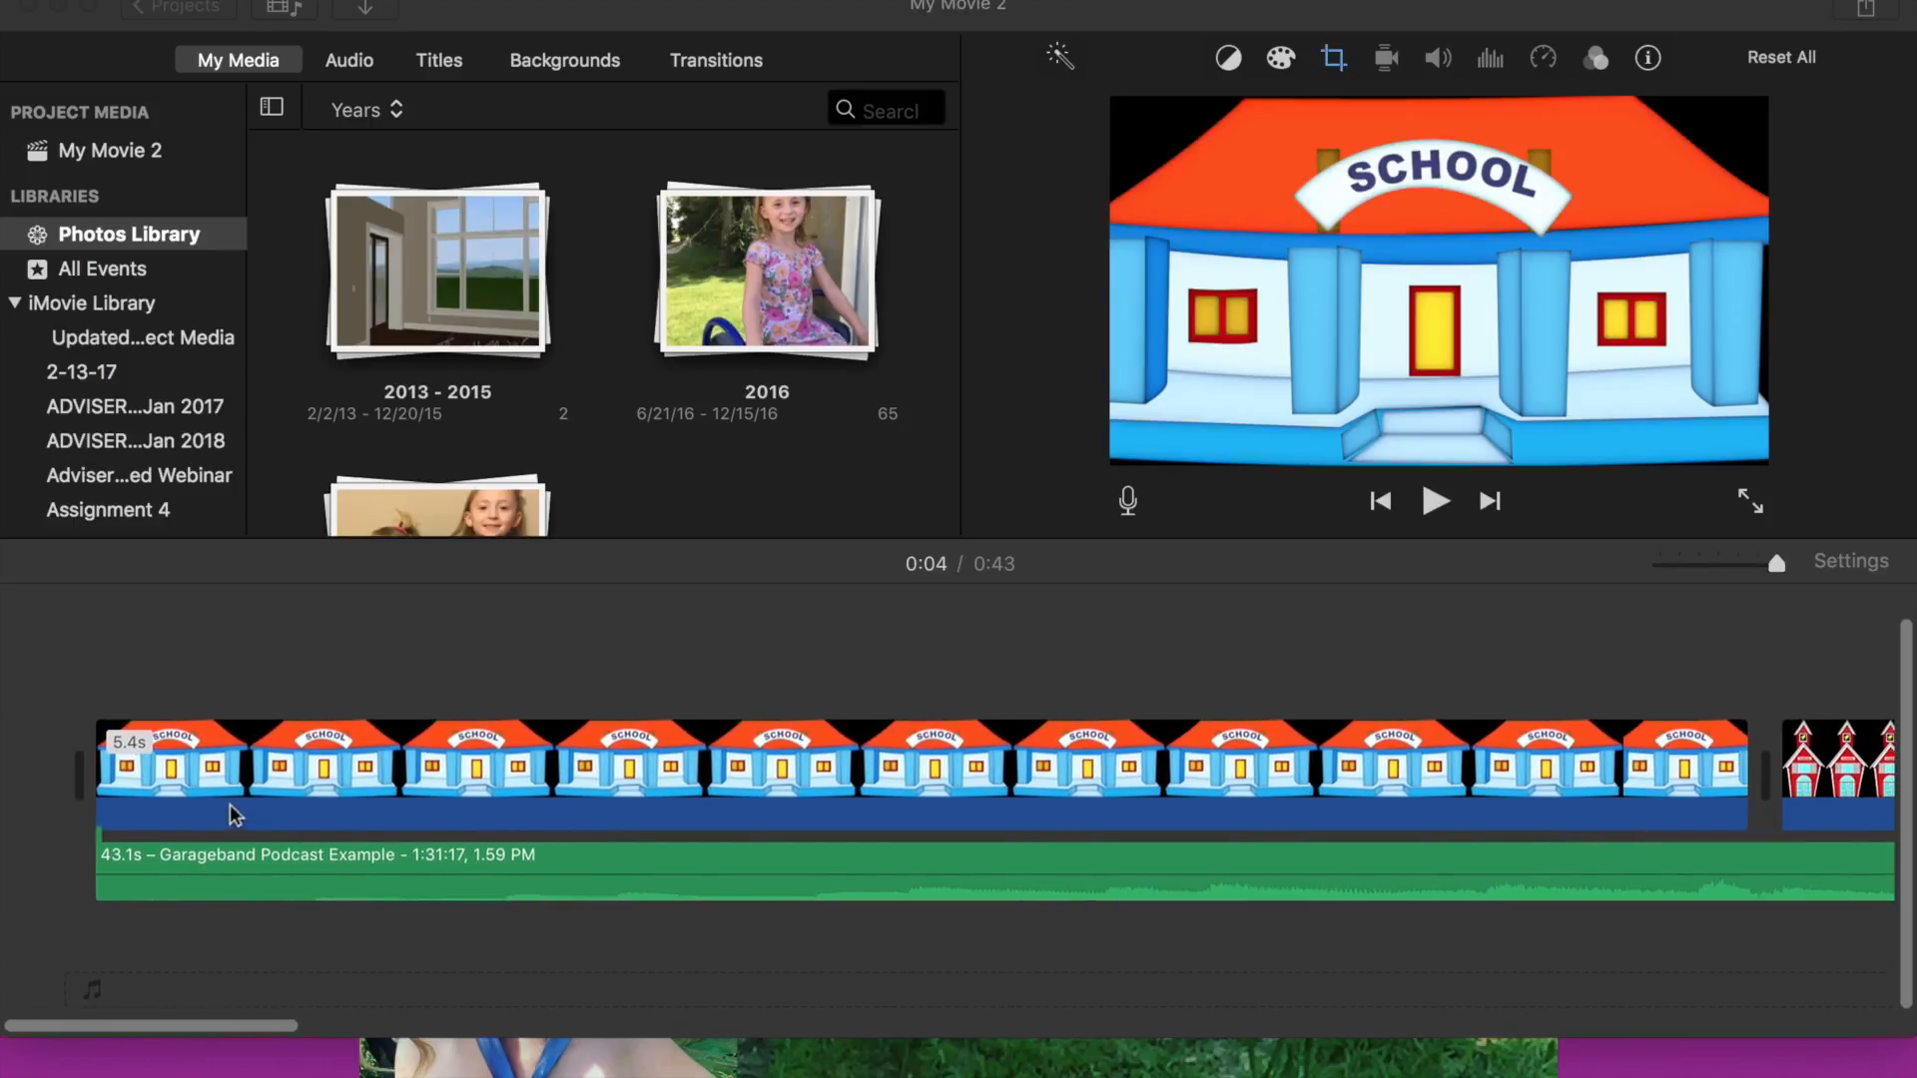
click(155, 822)
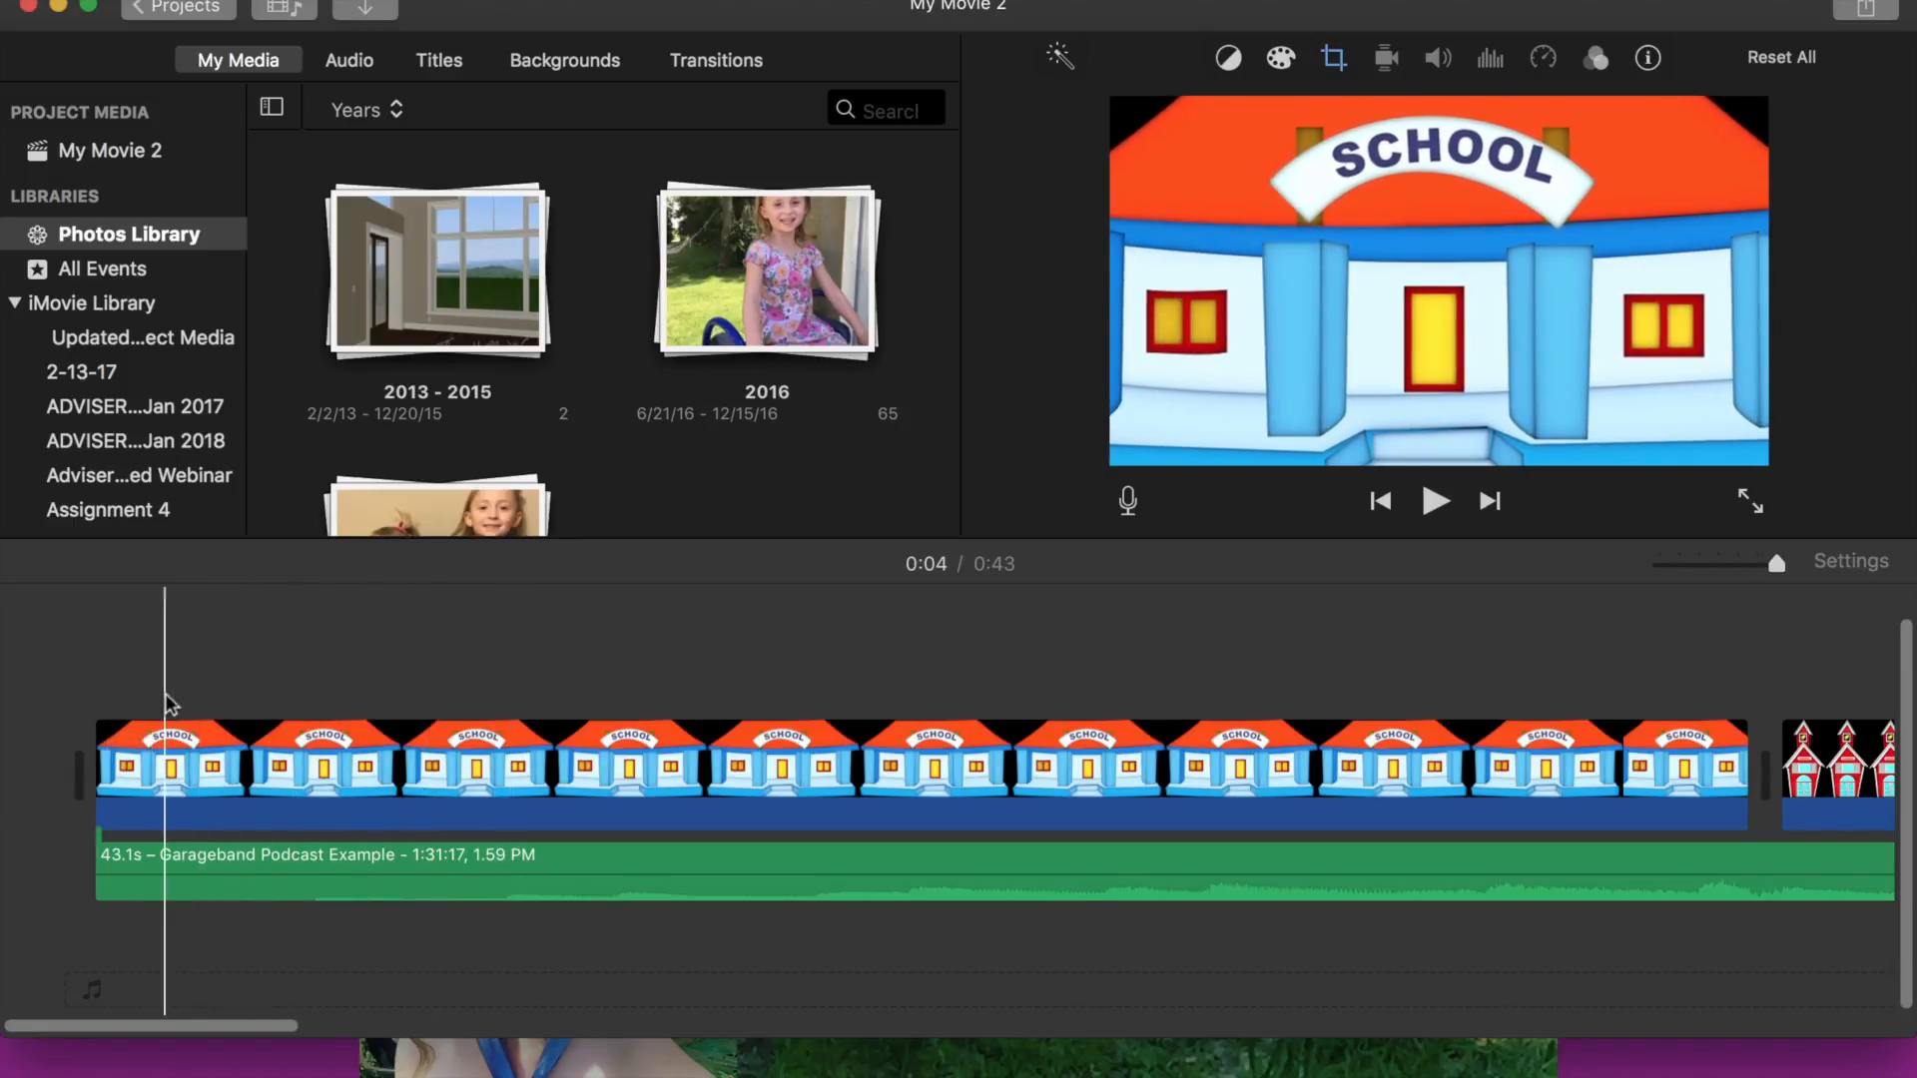
key(space)
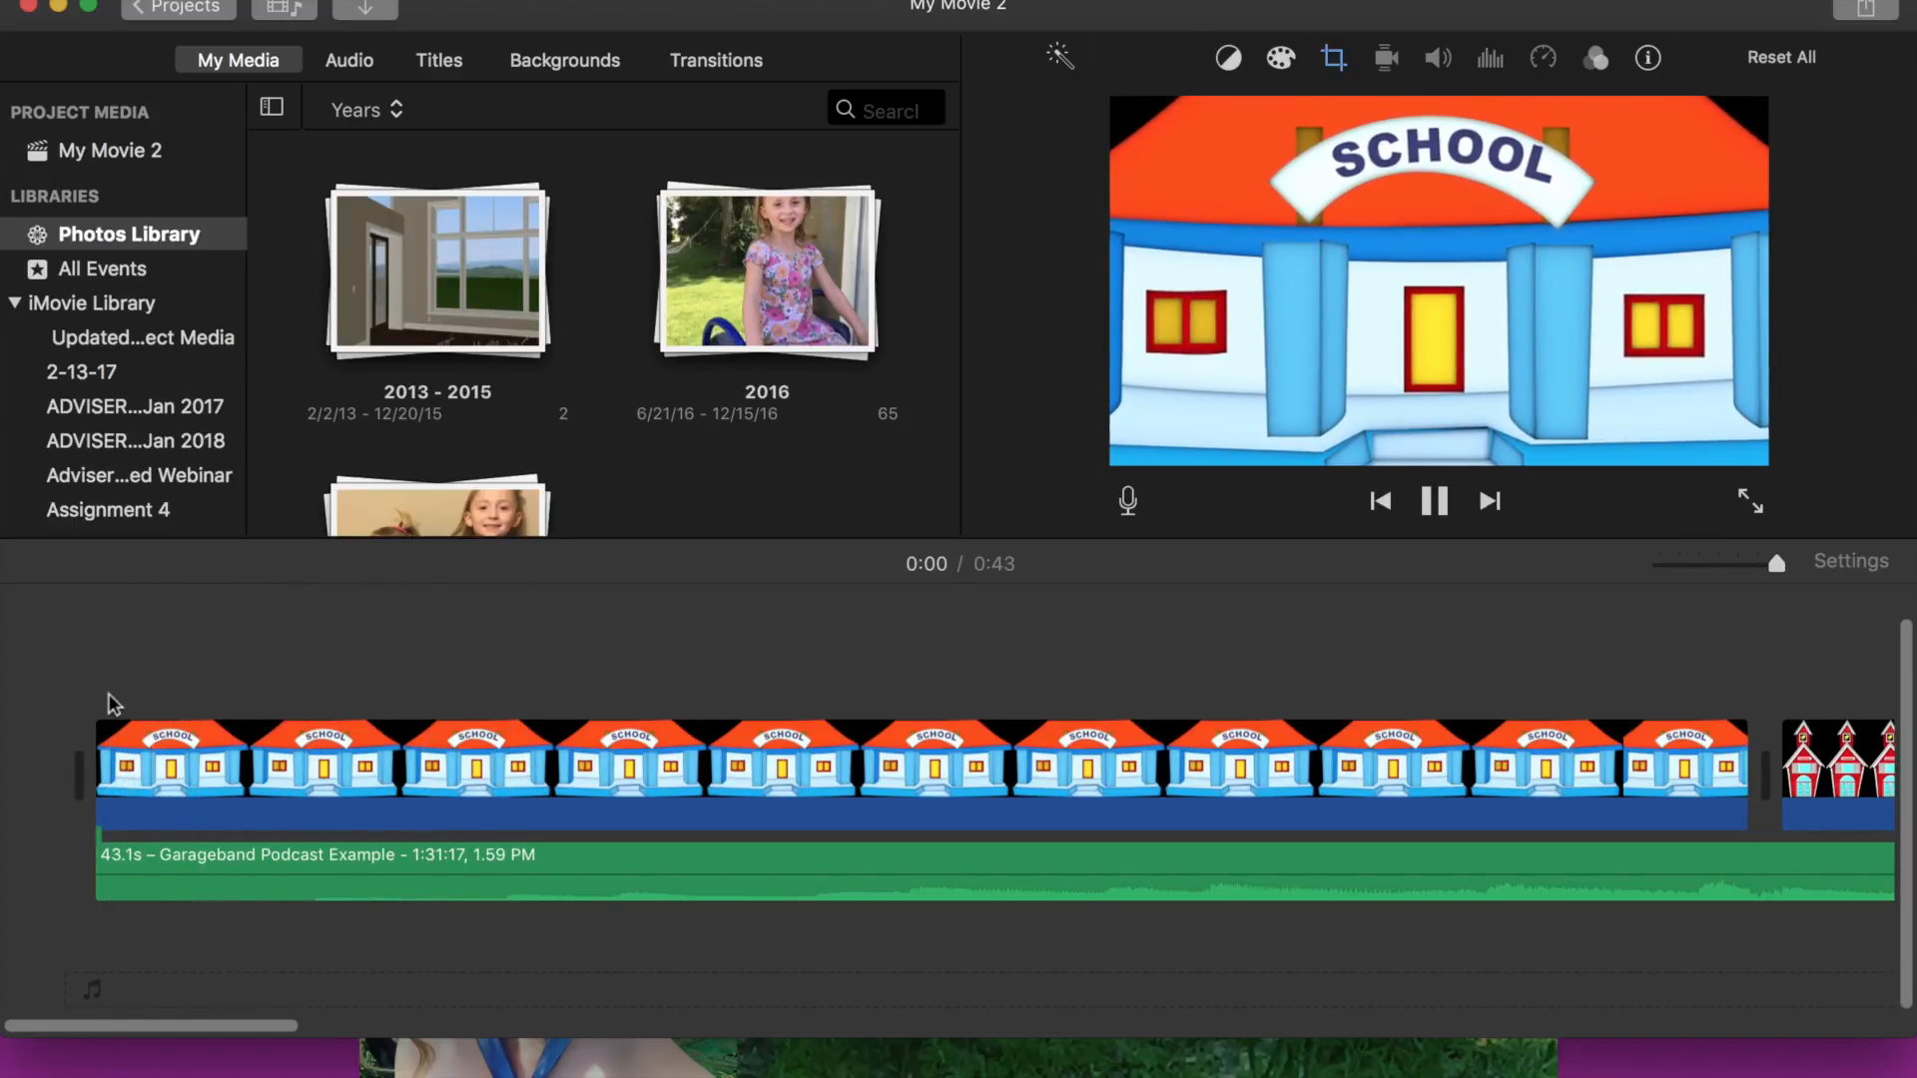
key(XF86AudioRaiseVolume)
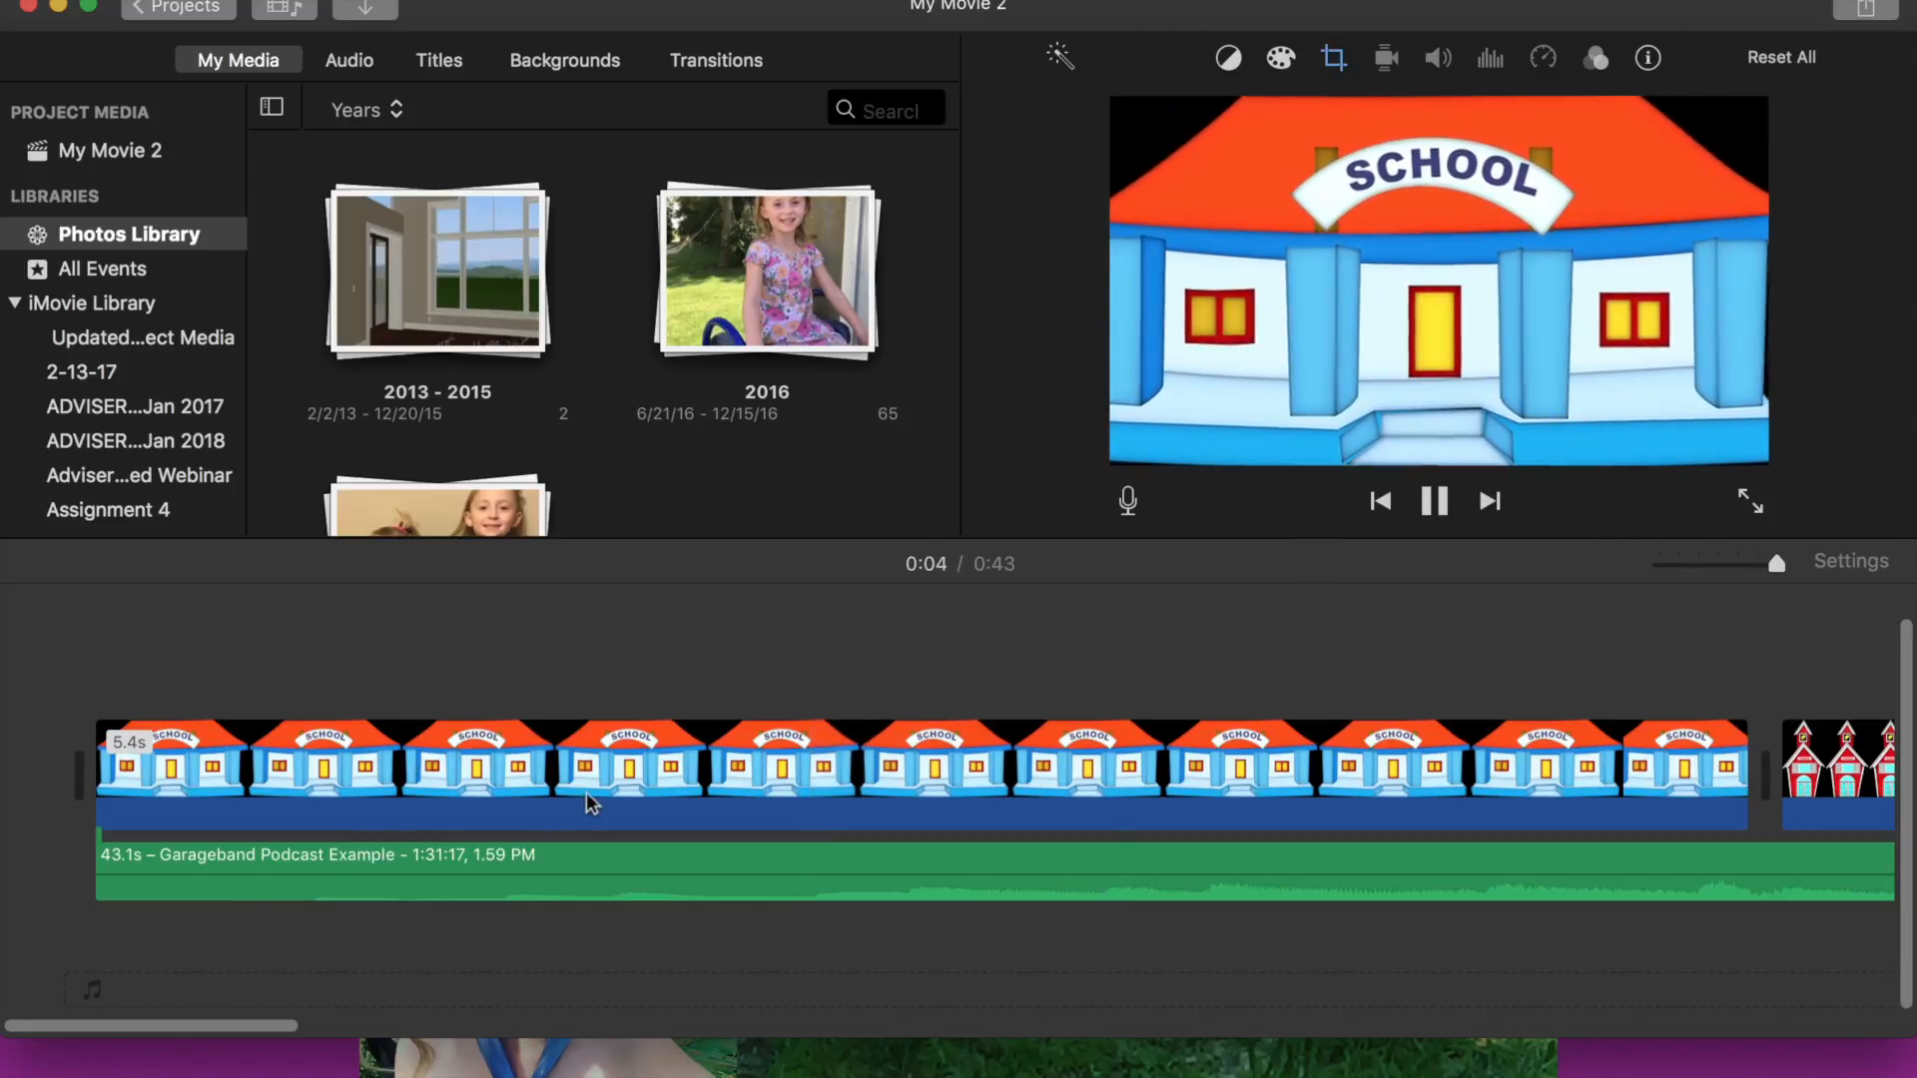
click(627, 658)
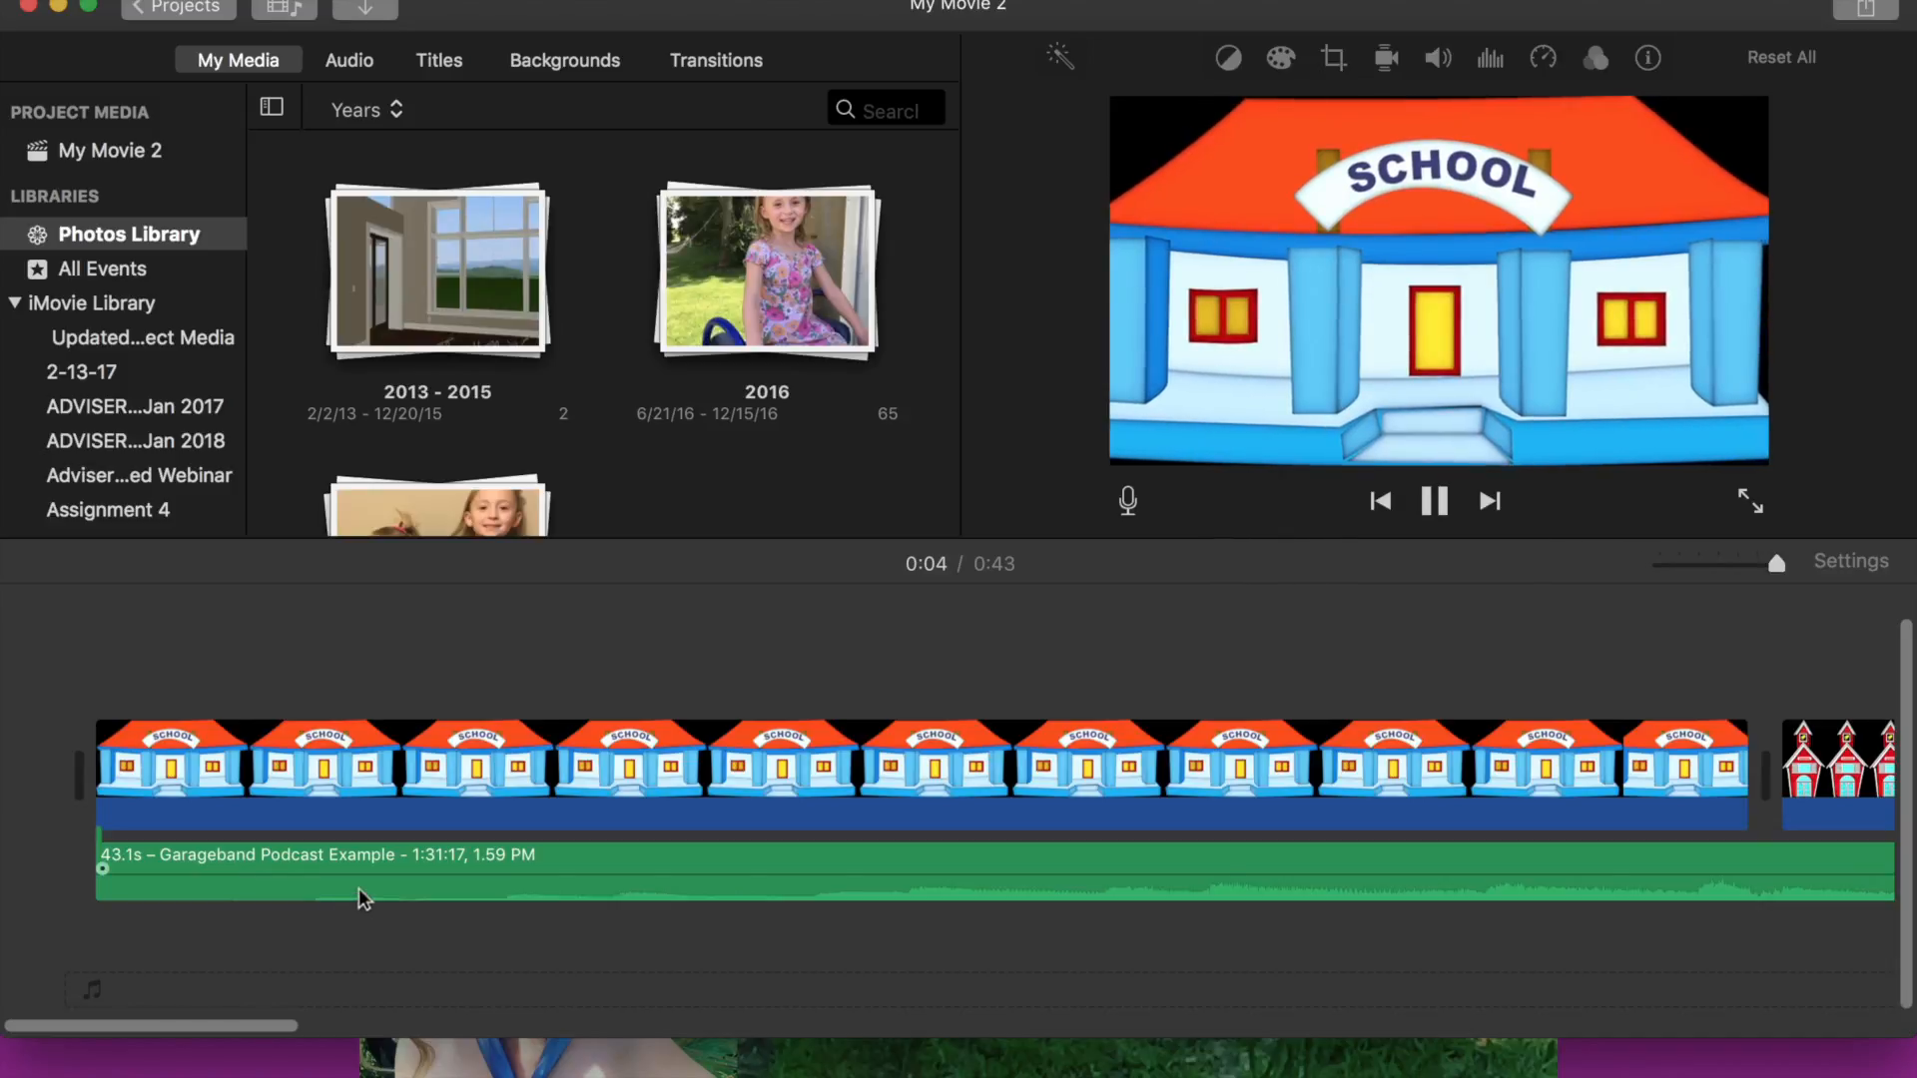
key(space)
scroll(240, 878, right, 3)
scroll(1248, 865, right, 10)
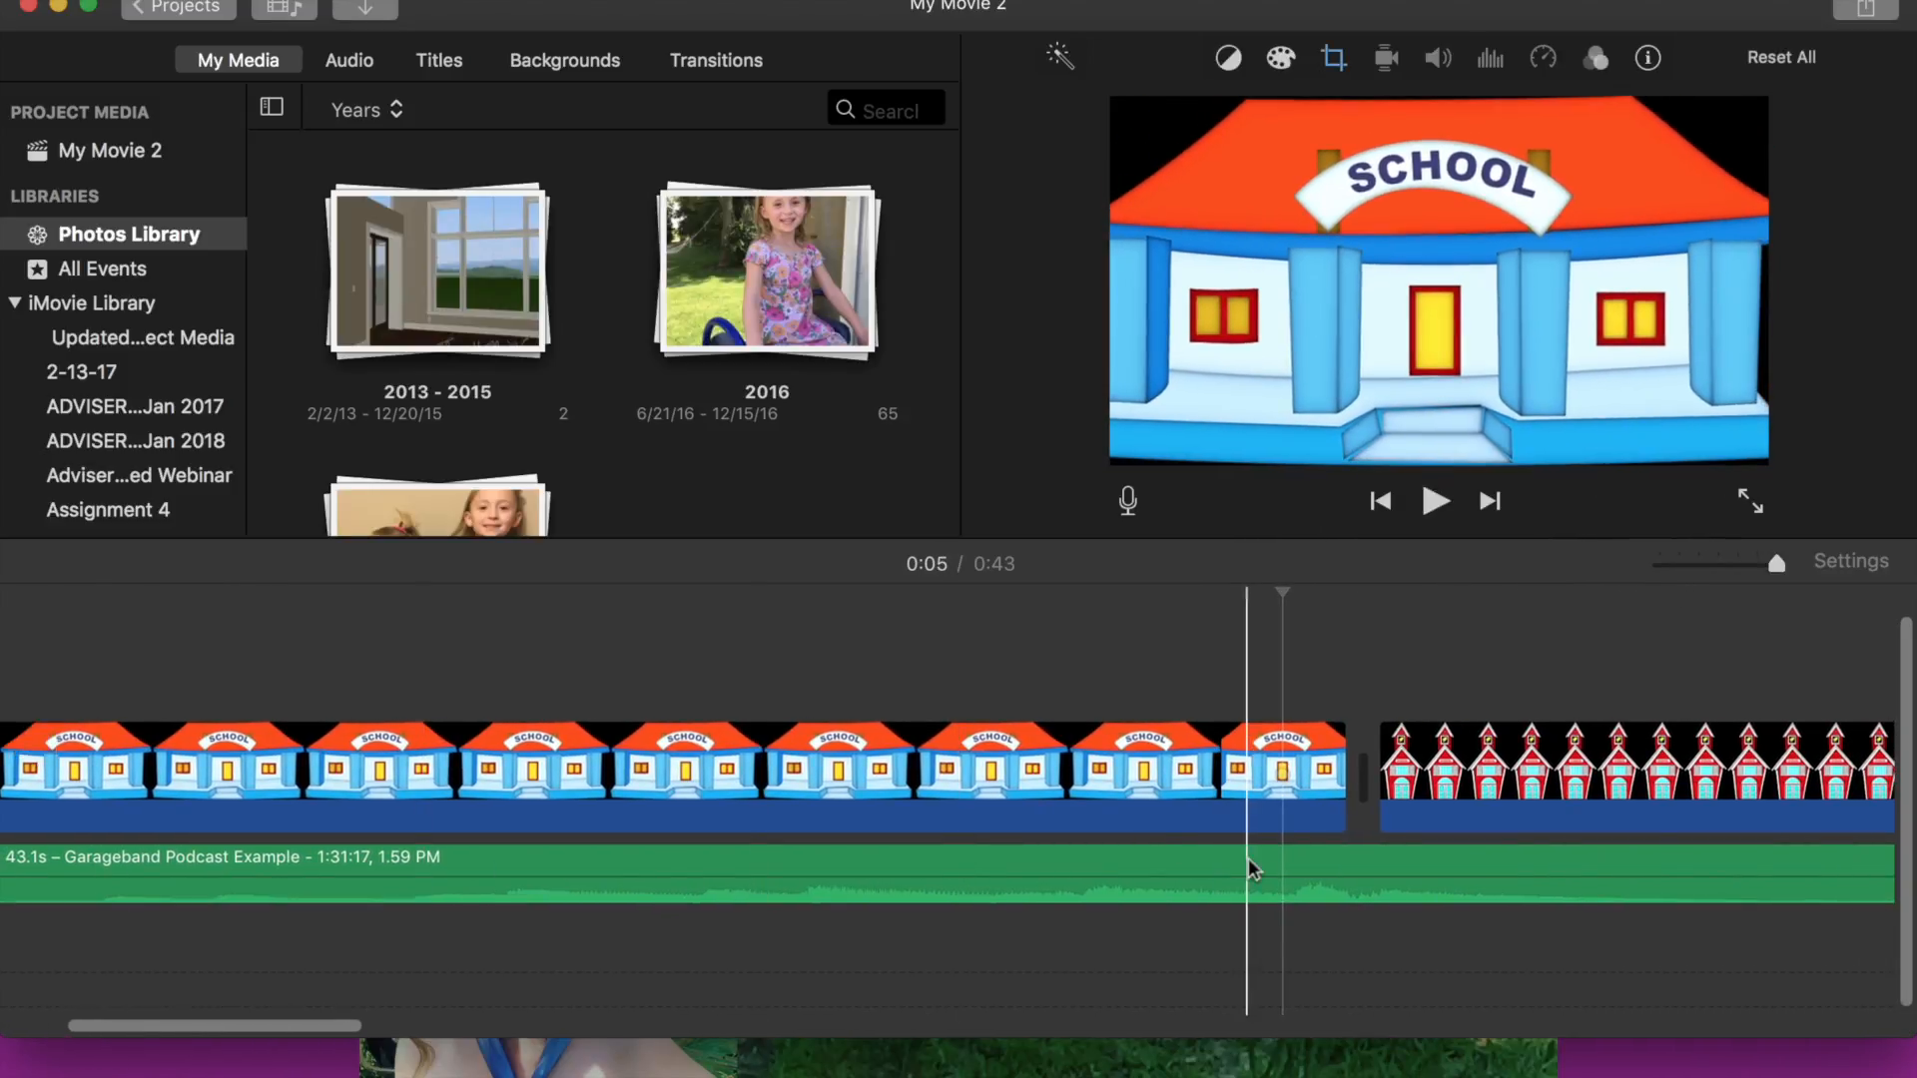
key(space)
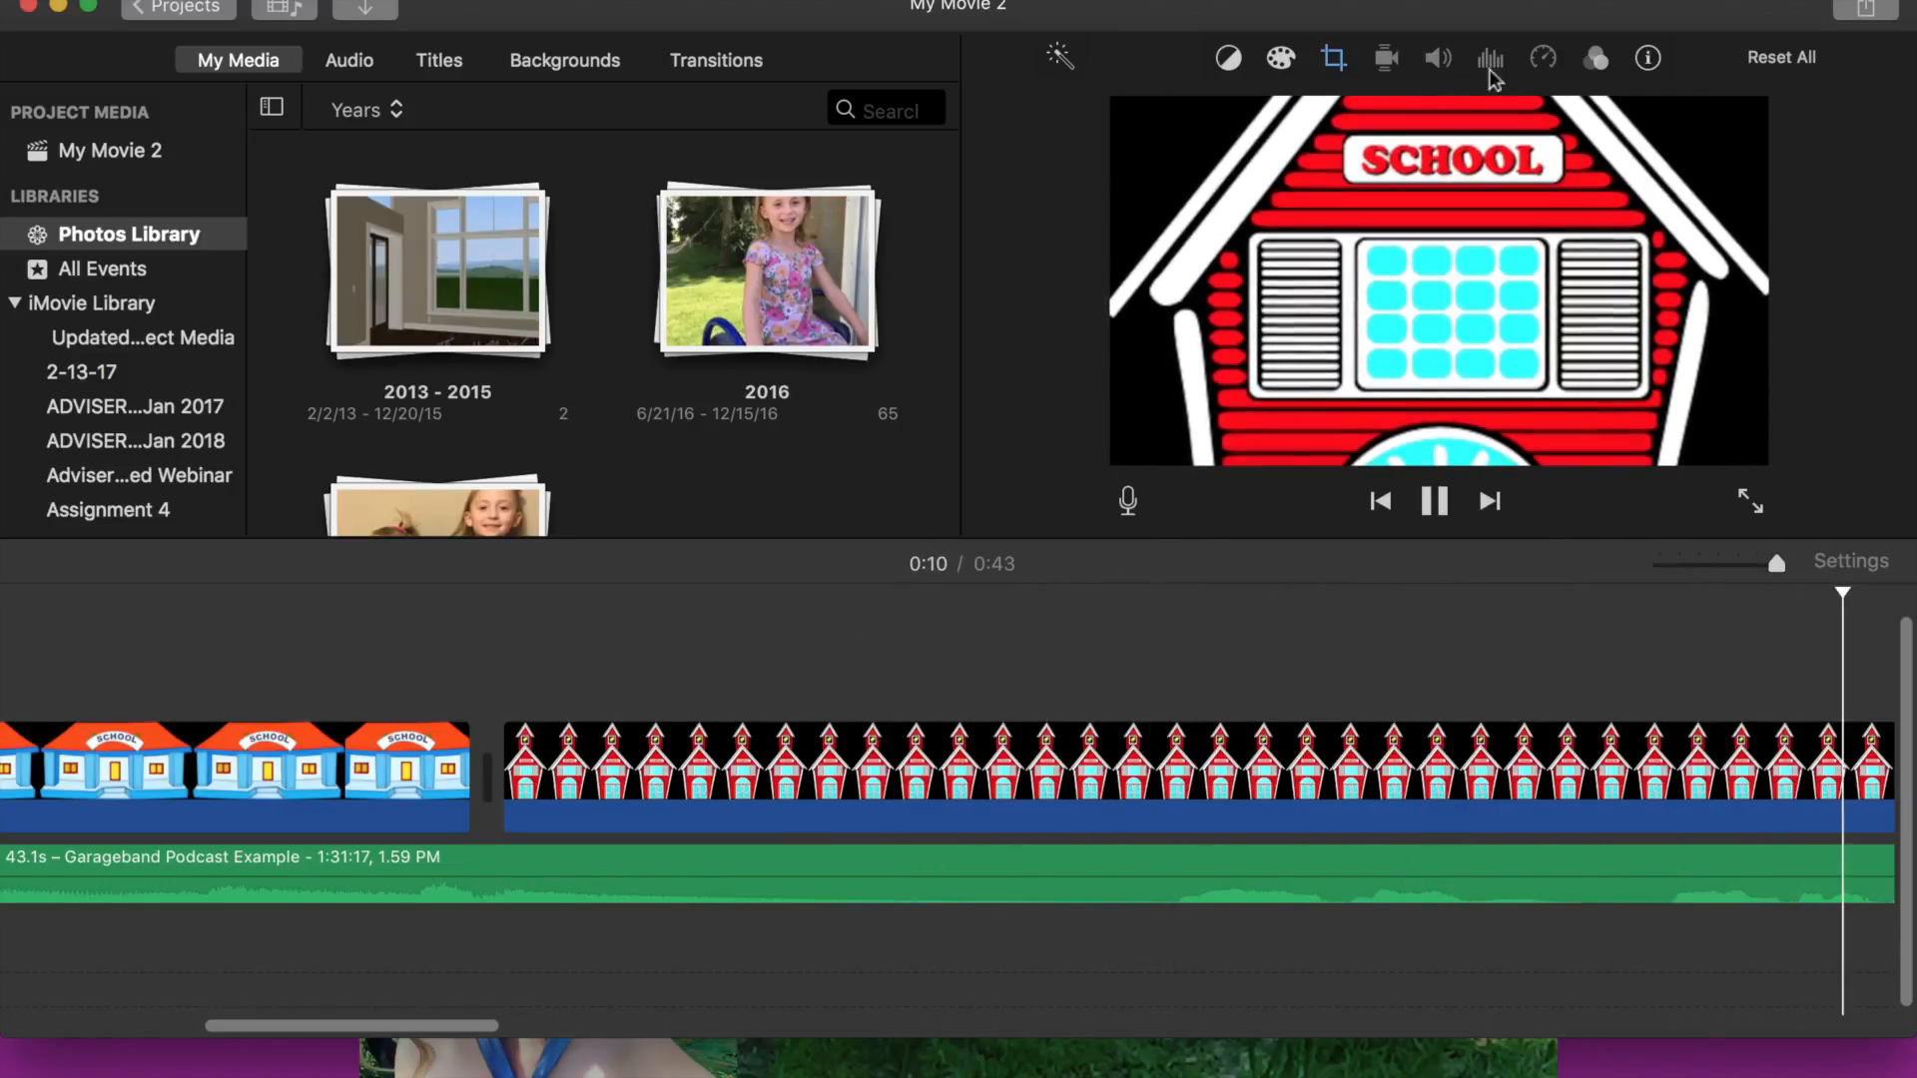
key(space)
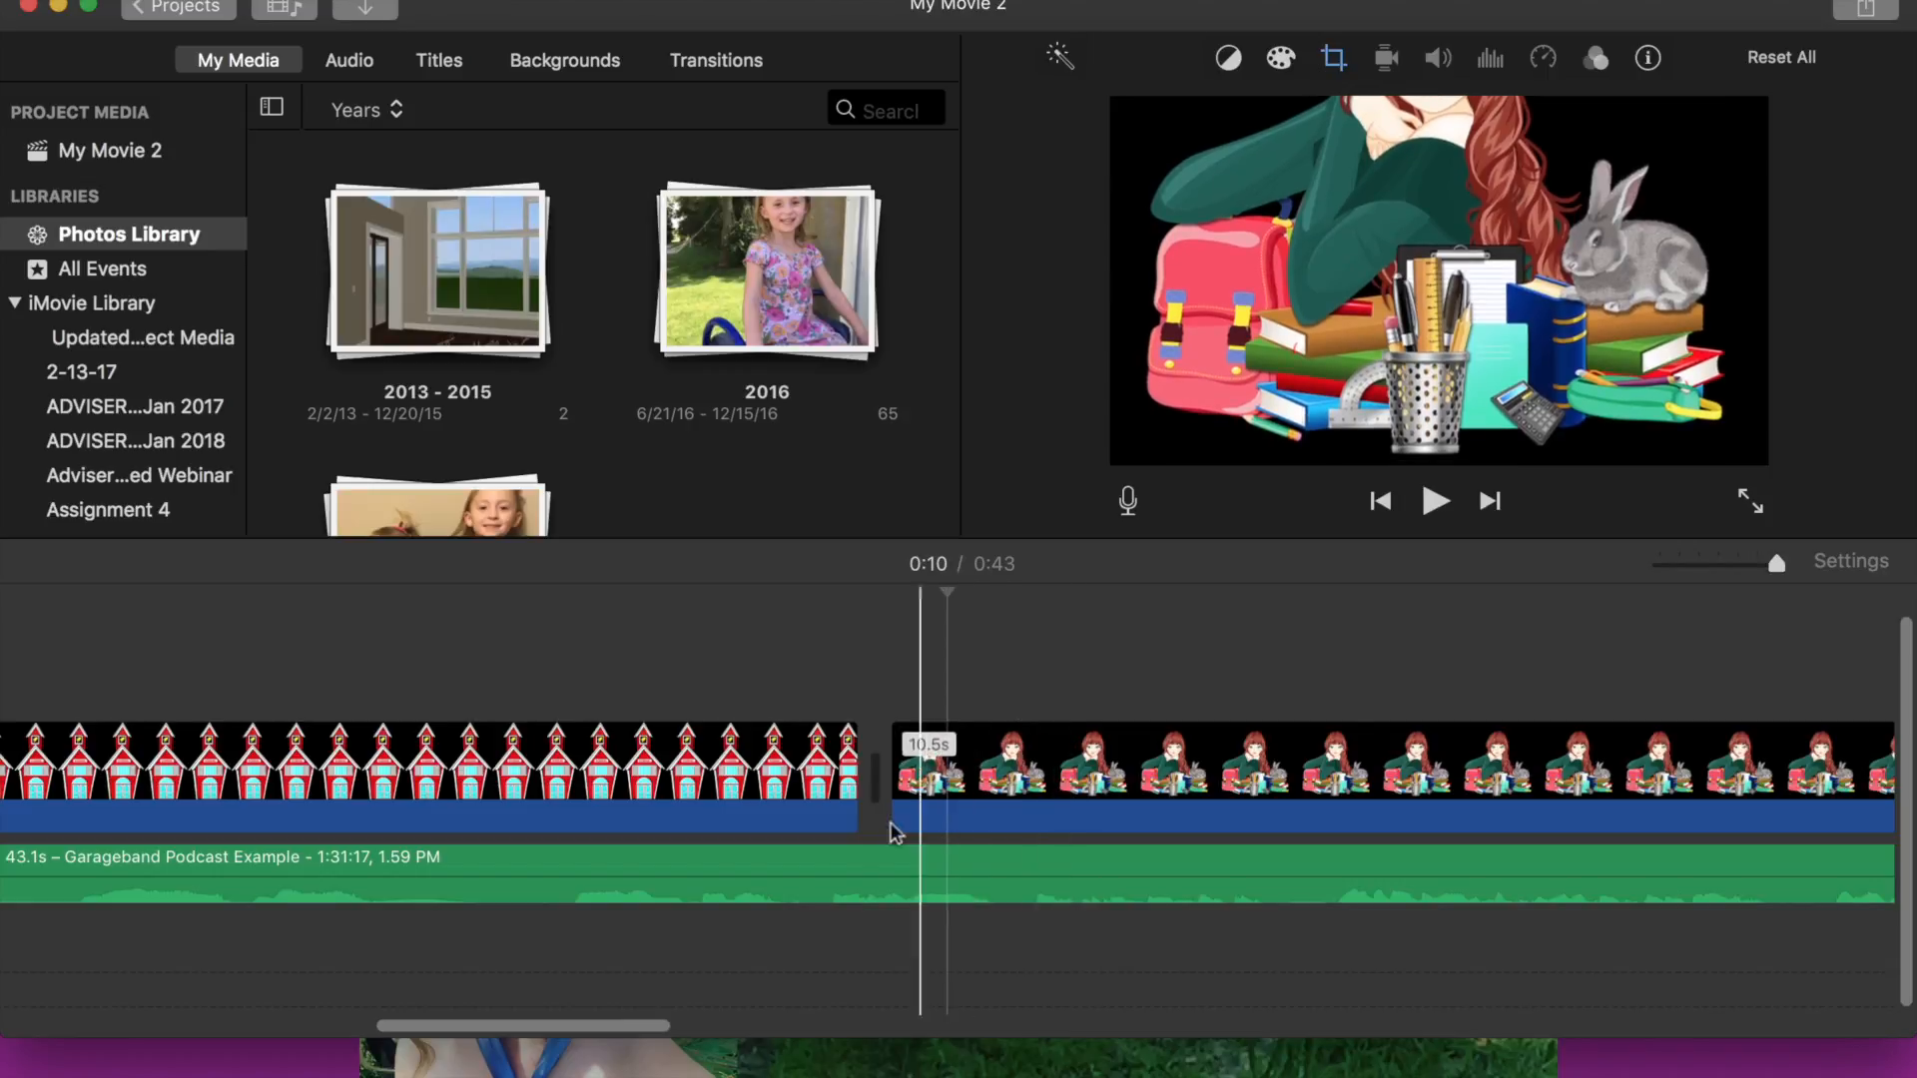
- Preview the chalkboard and Thanks clips at the end, then review the timeline from the start
scroll(909, 828, right, 10)
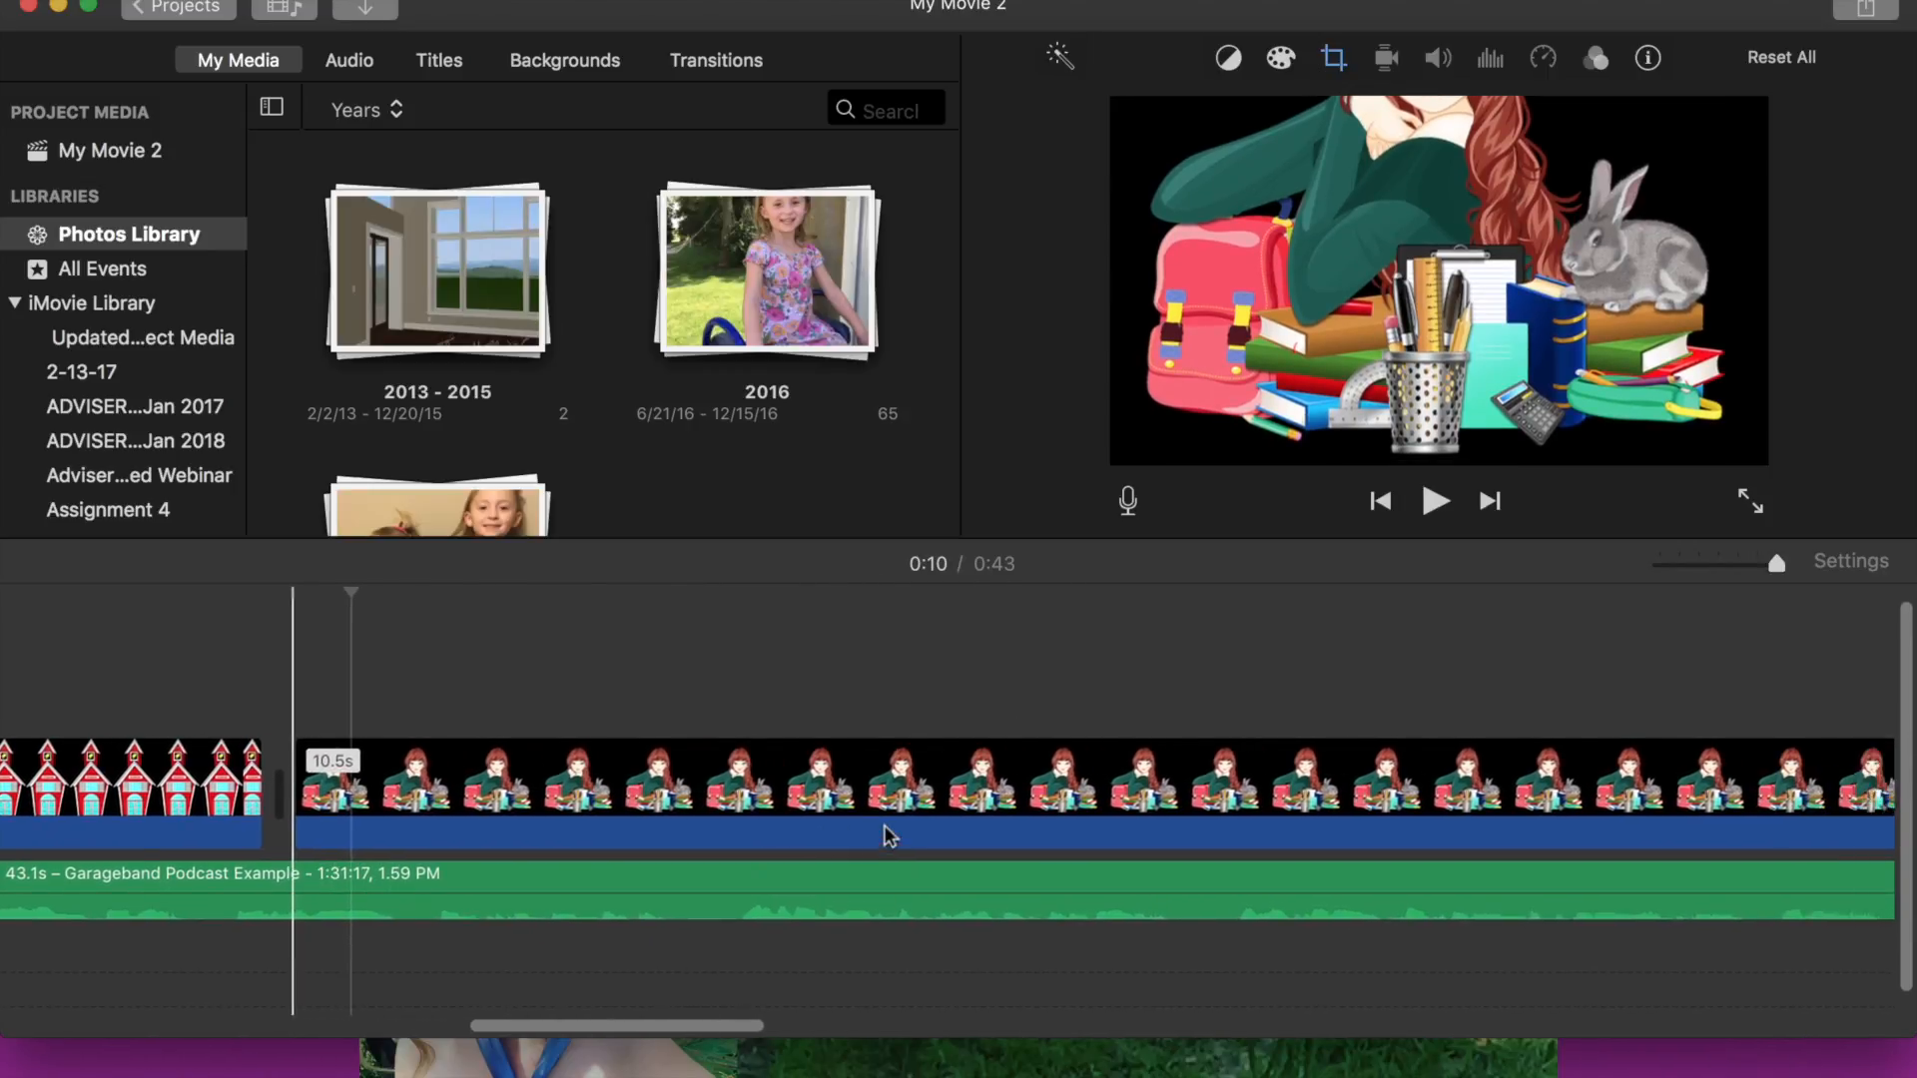
scroll(884, 825, right, 15)
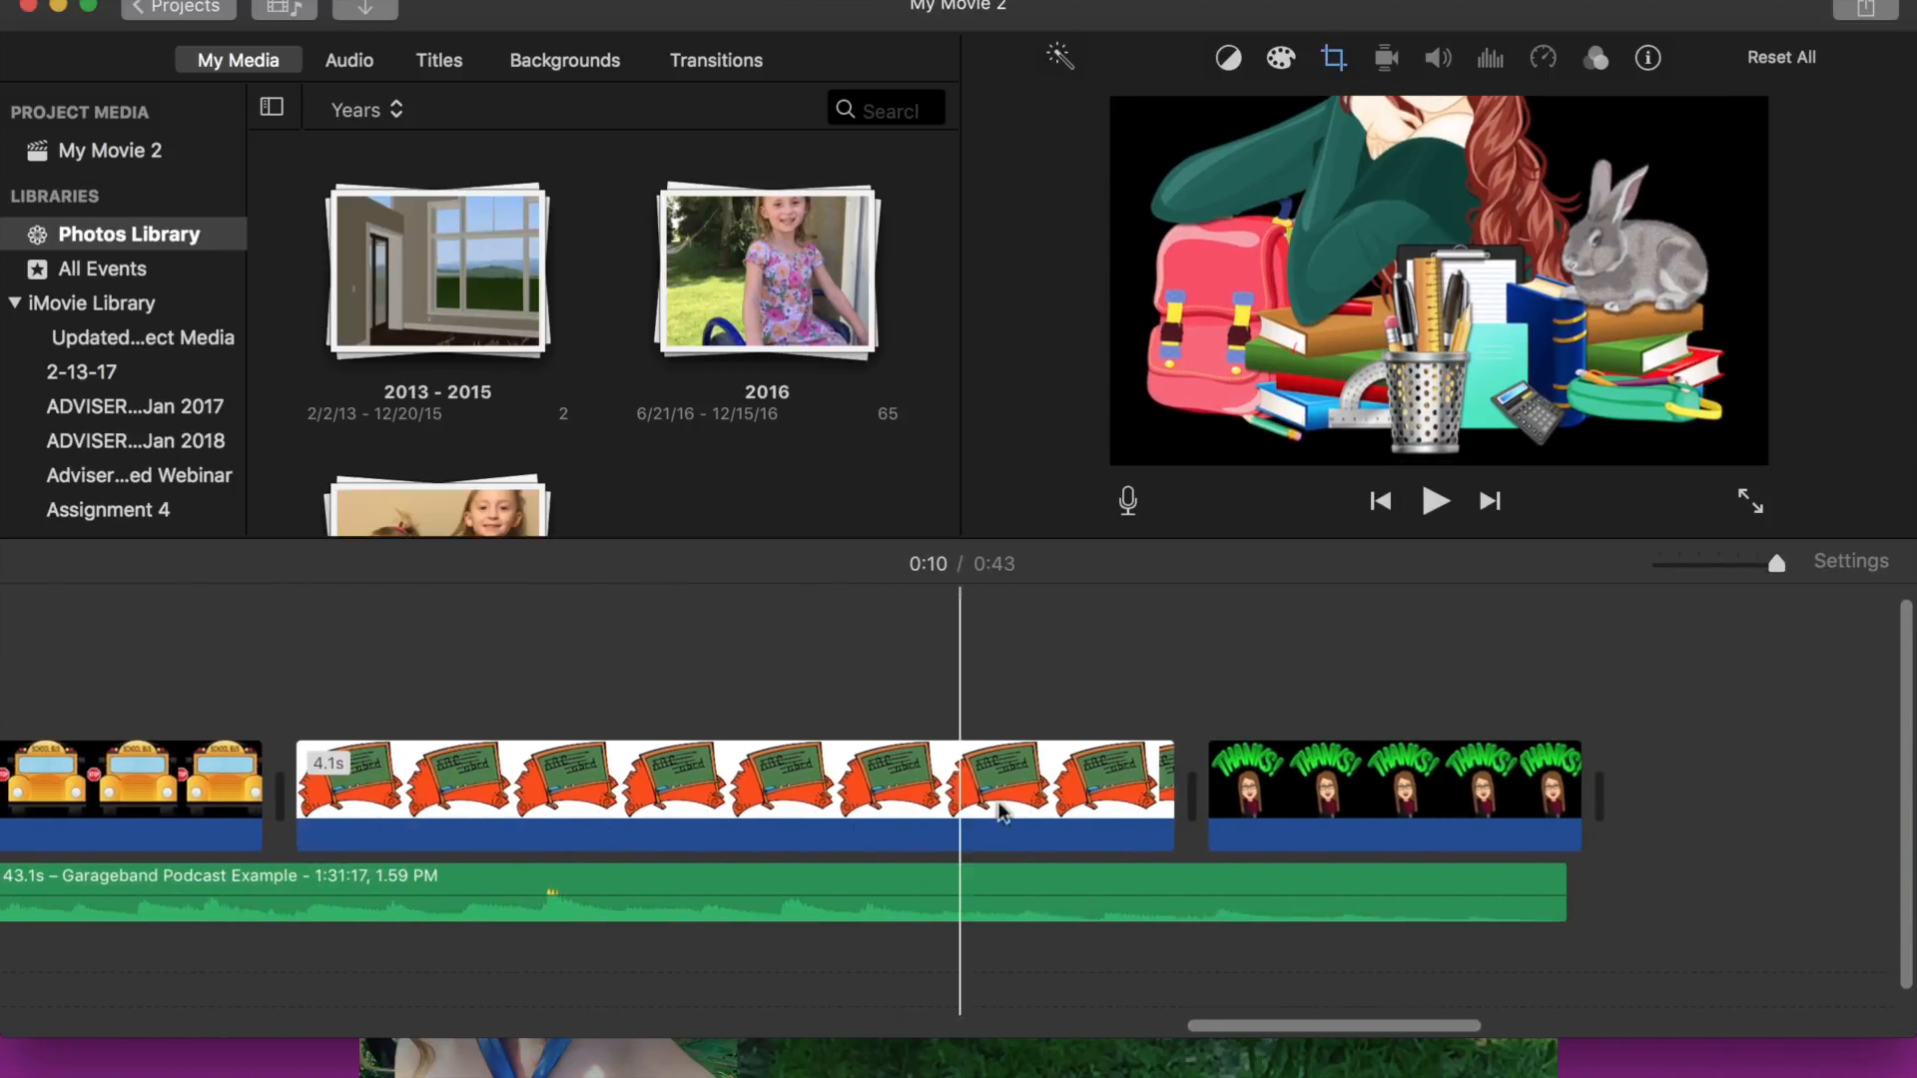
key(space)
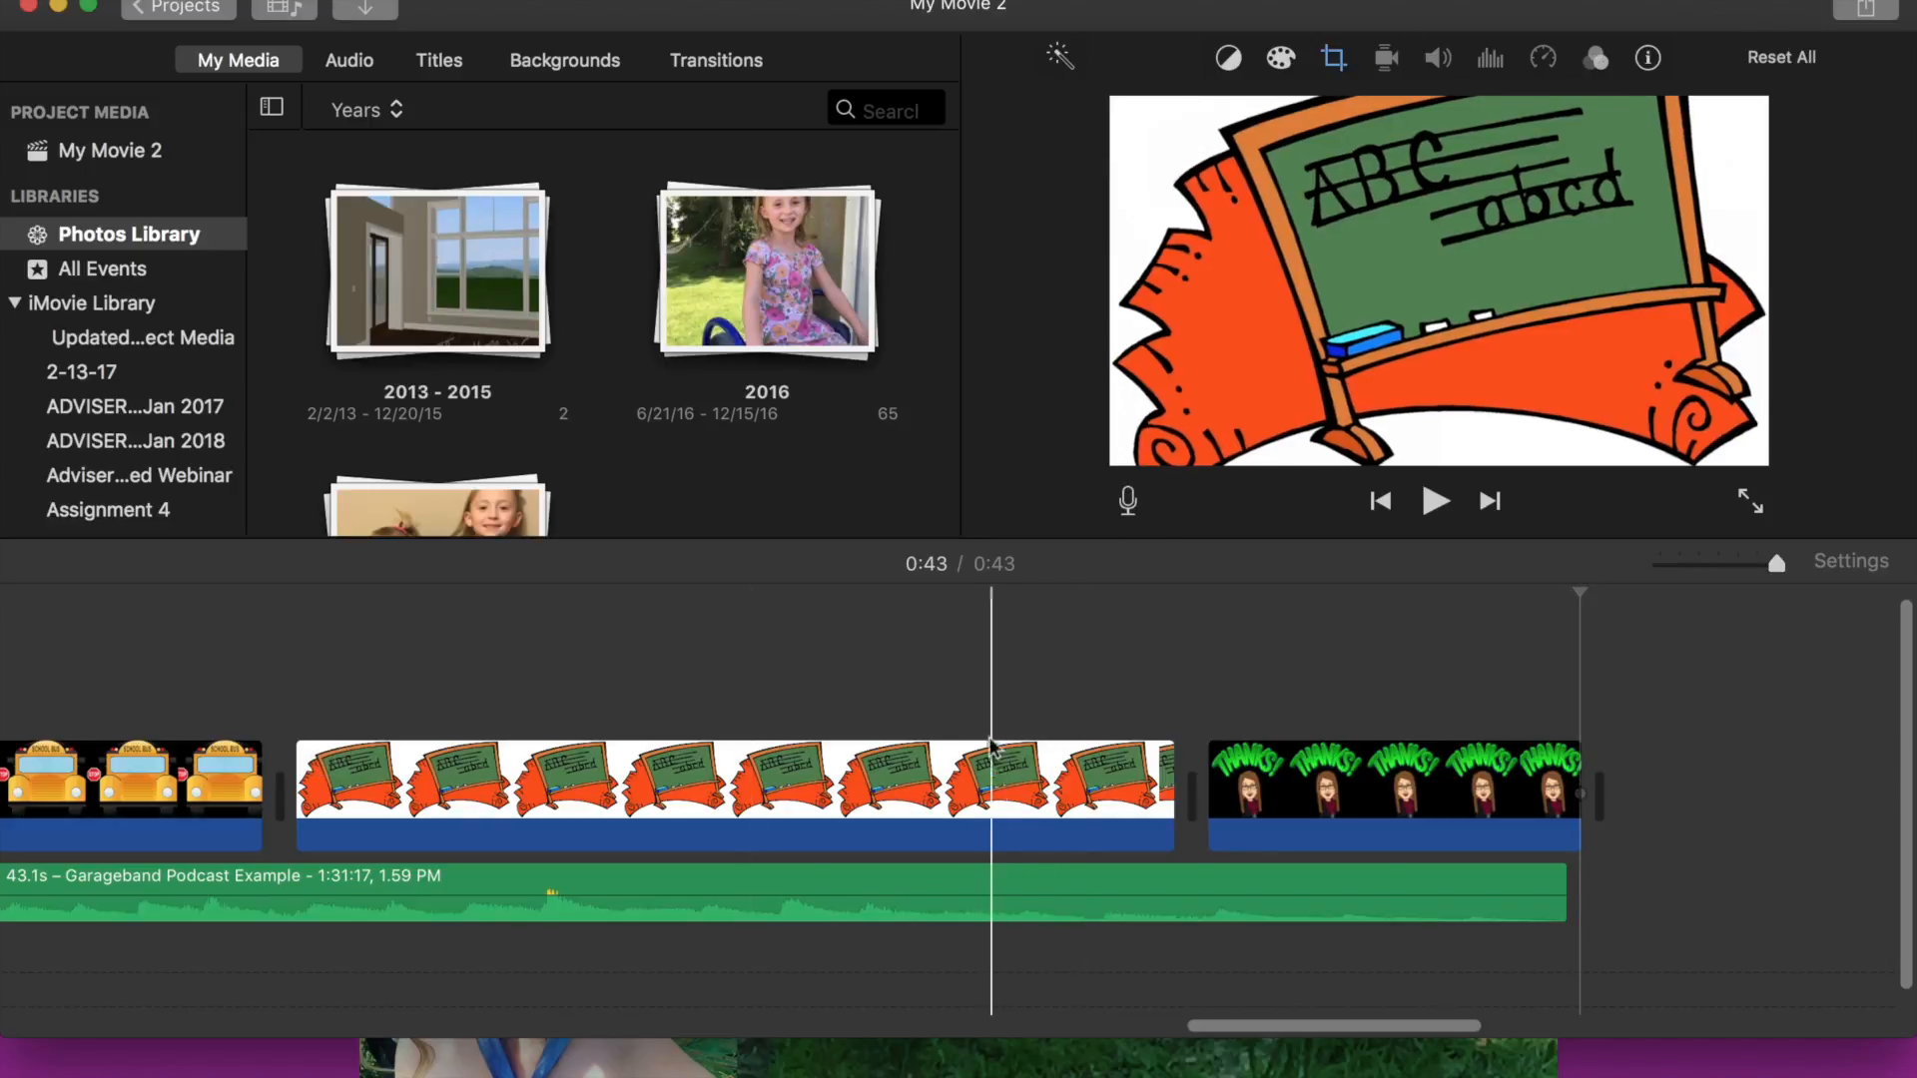
scroll(1009, 826, left, 10)
scroll(1009, 828, left, 10)
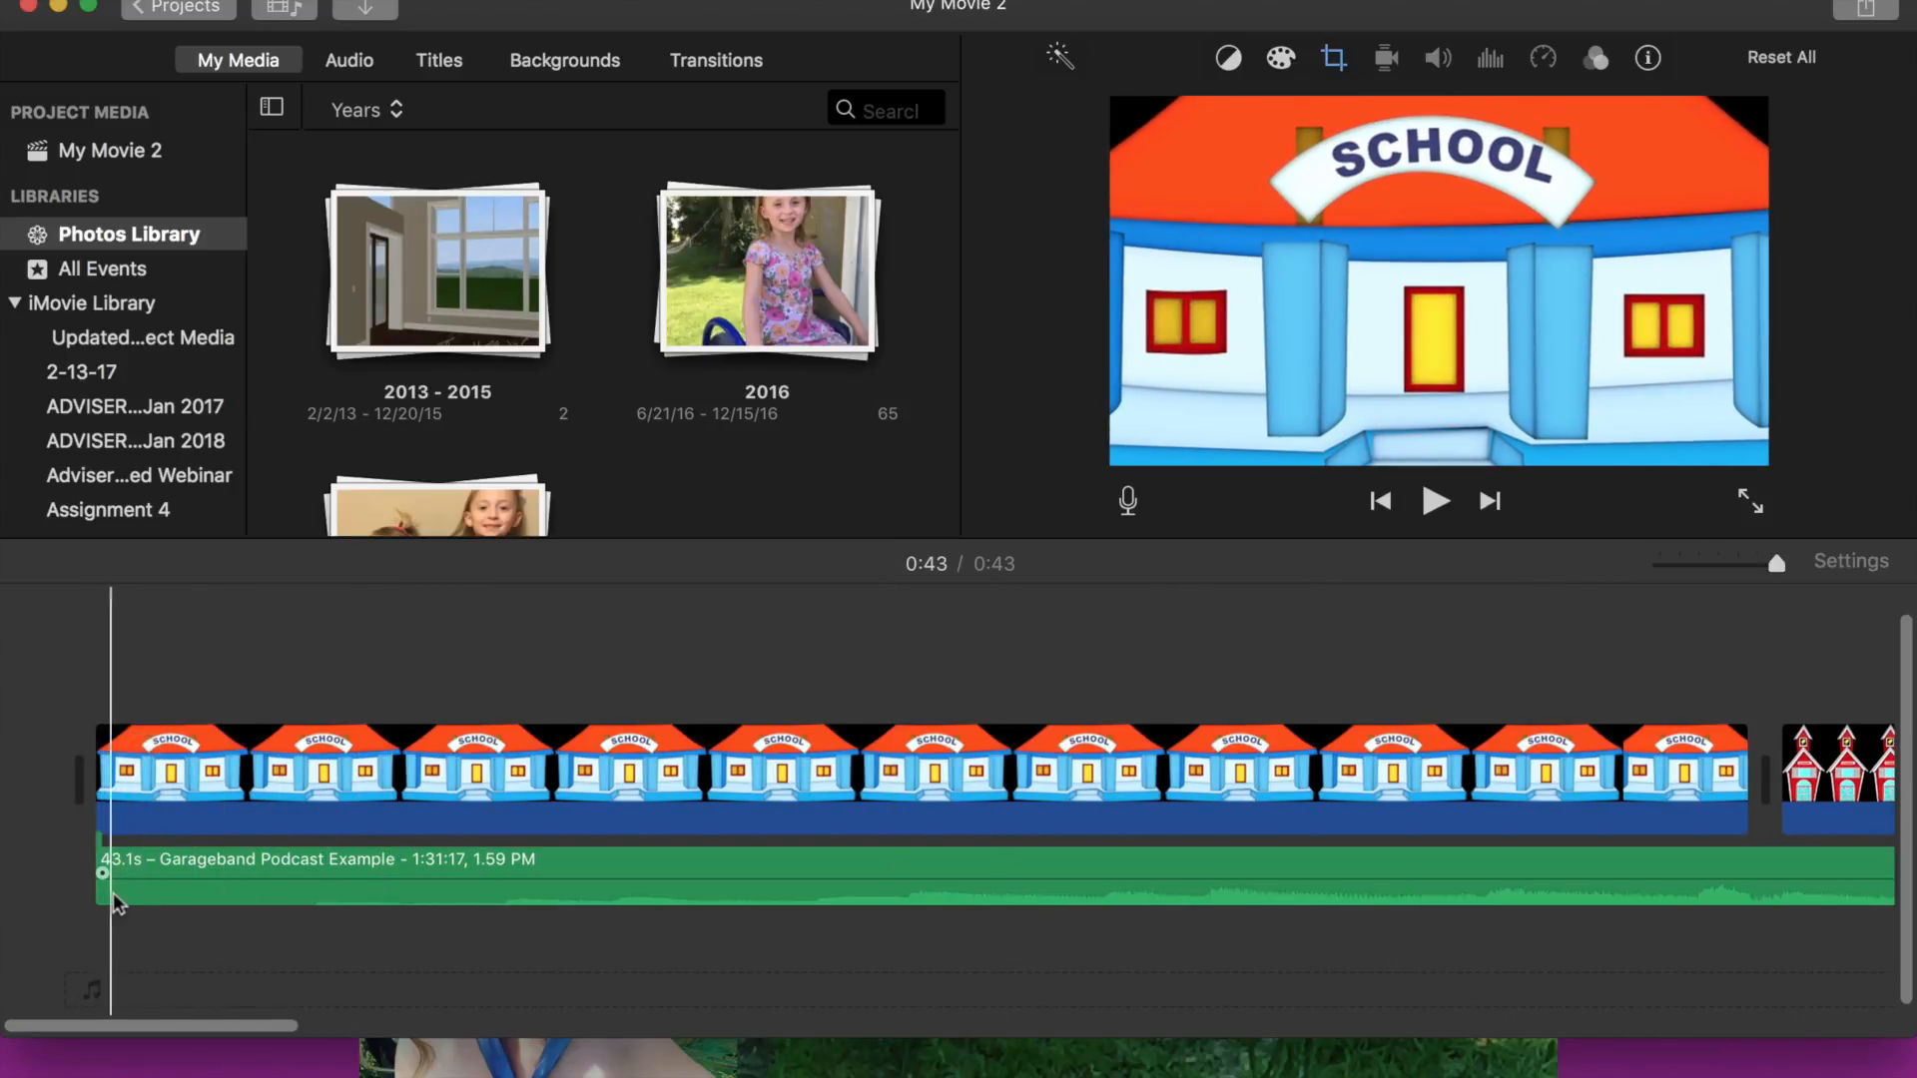
scroll(675, 820, right, 10)
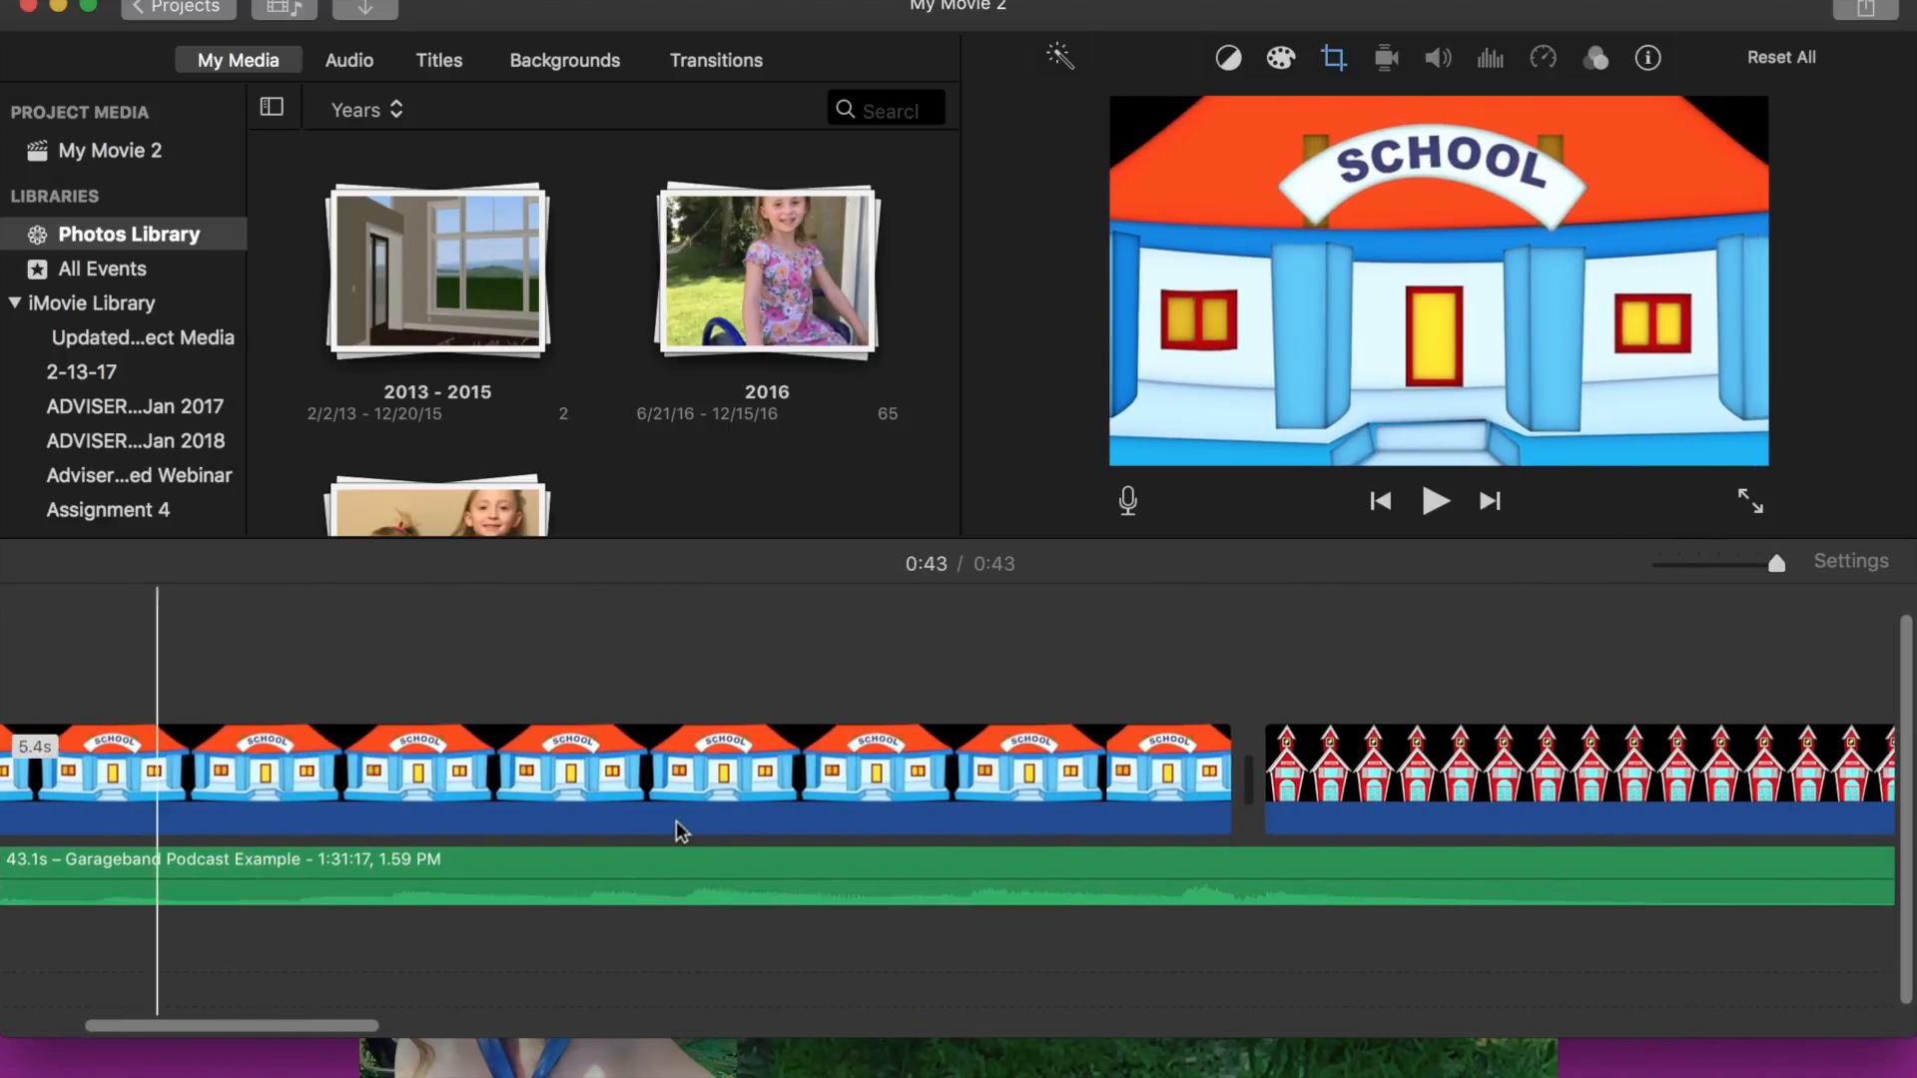
scroll(679, 829, right, 15)
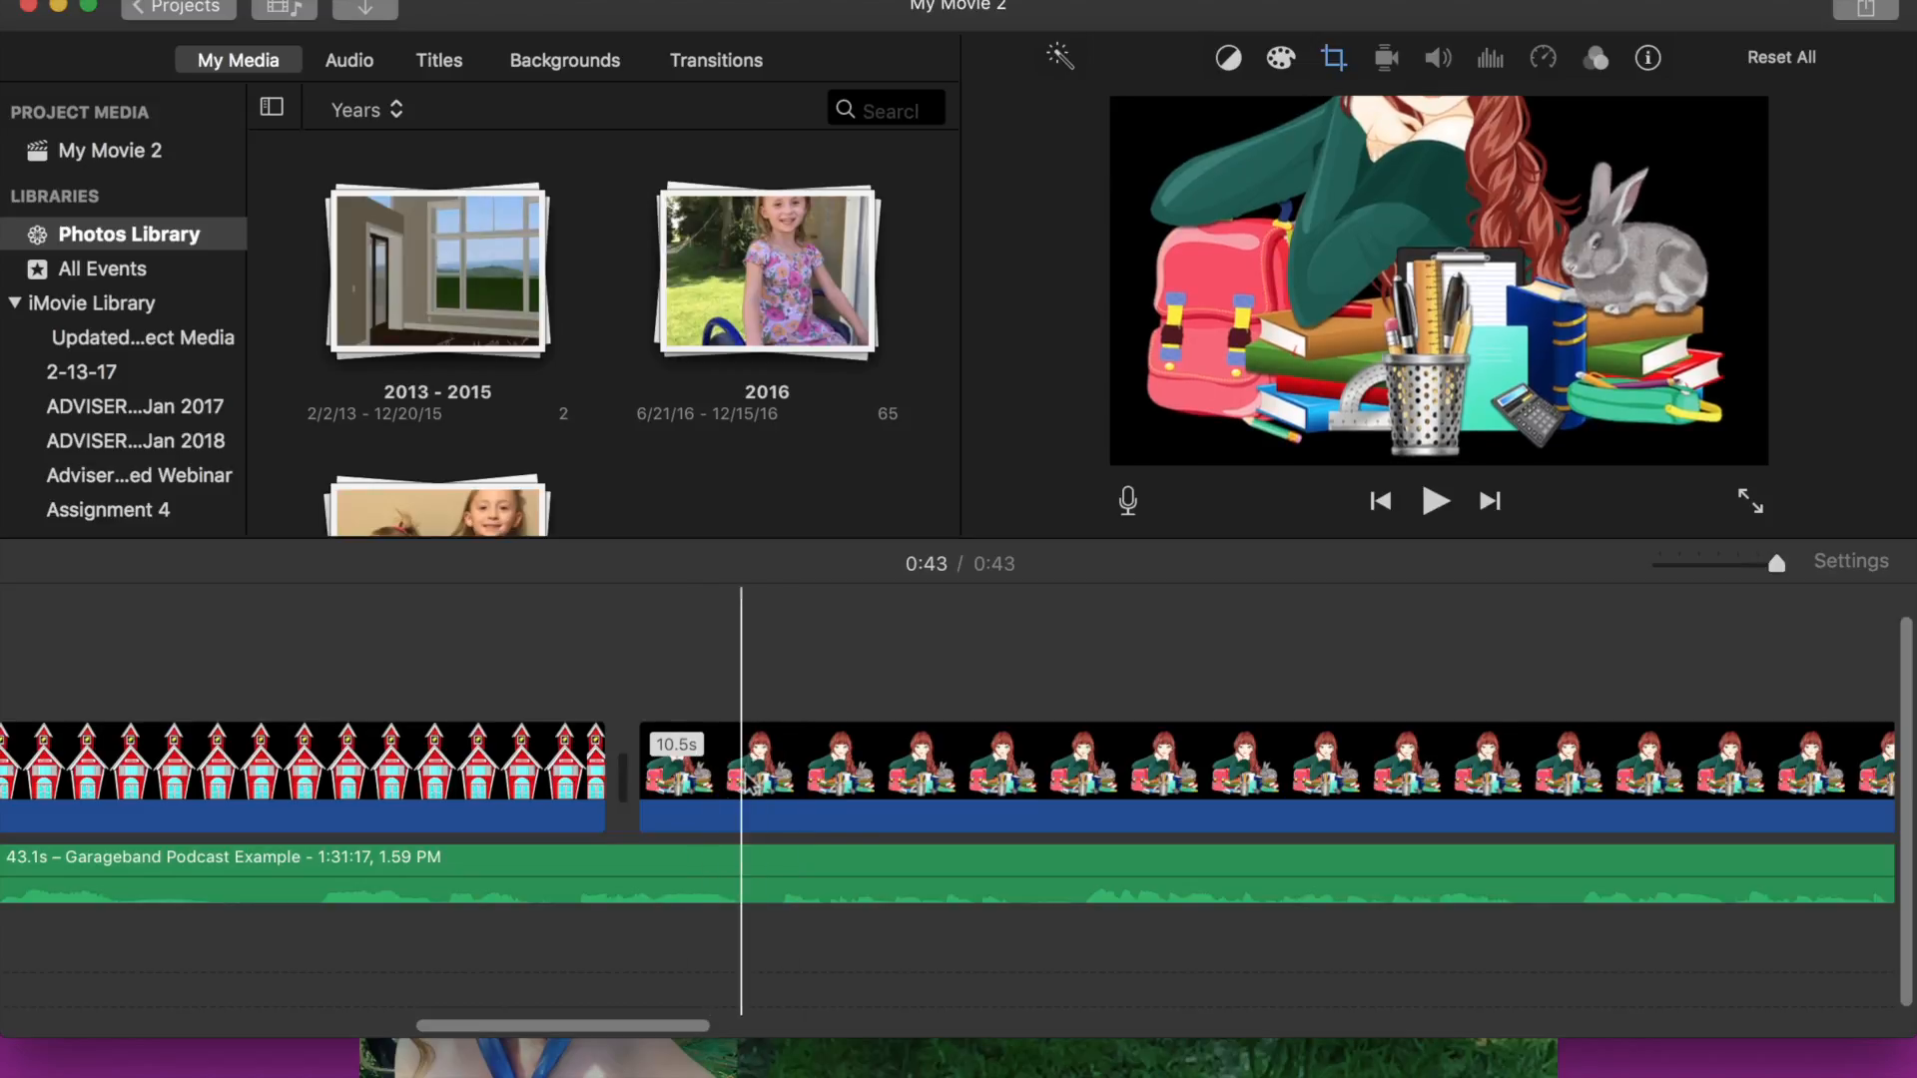
- Open the share-to-File export dialog for the finished movie
scroll(747, 782, right, 8)
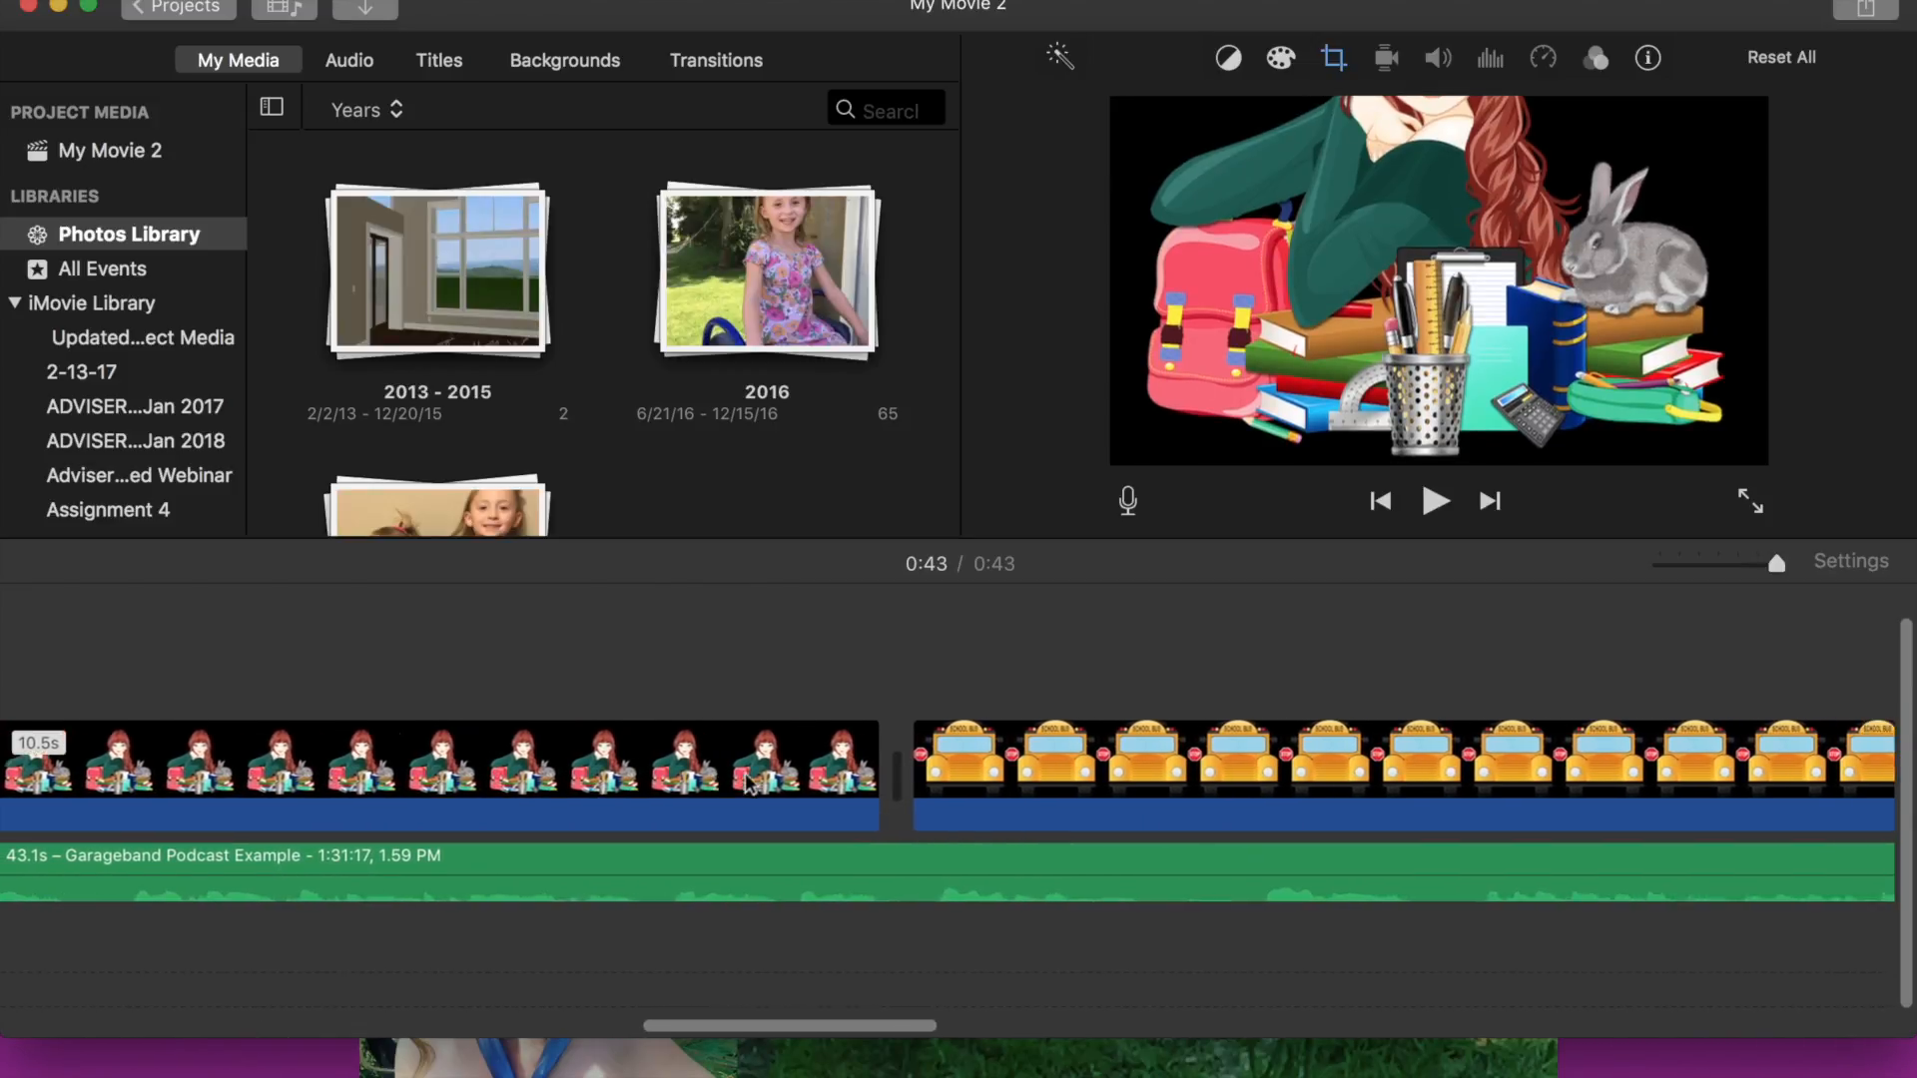
scroll(749, 784, right, 1)
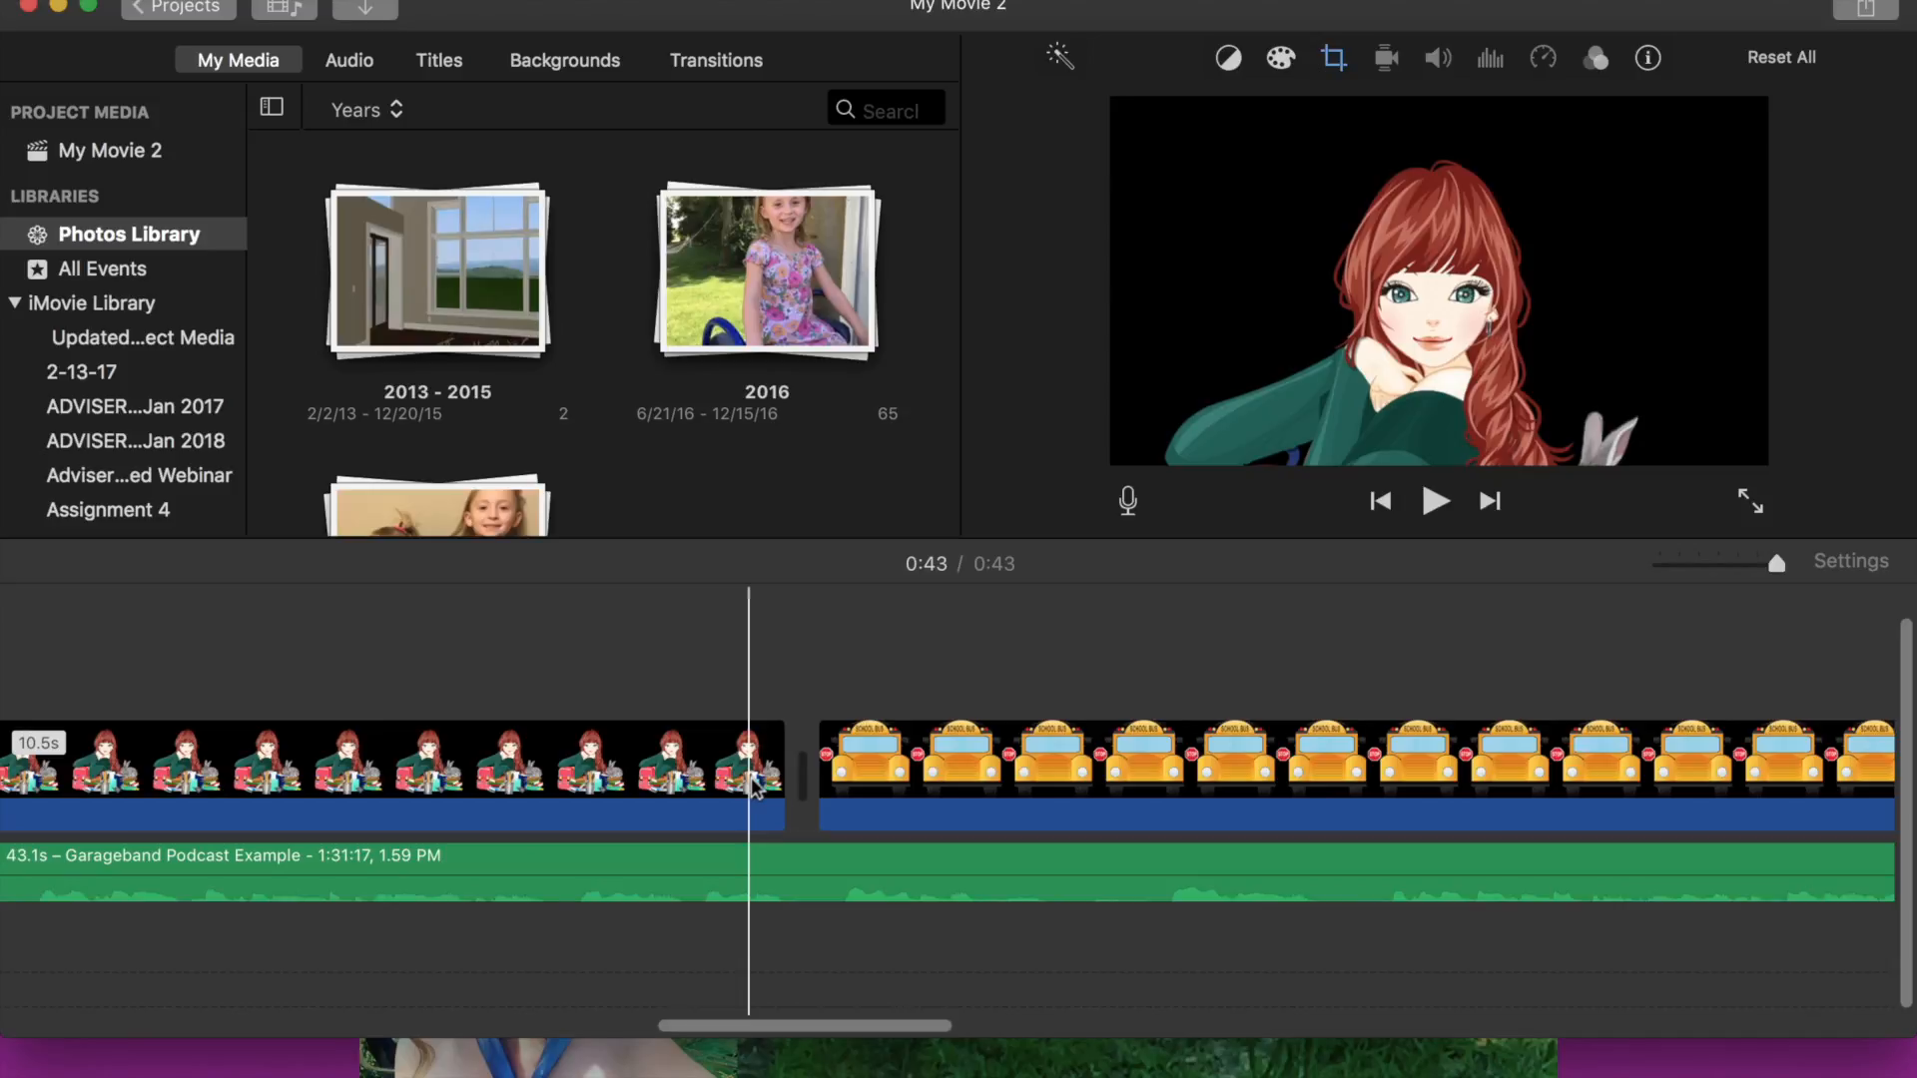
scroll(751, 786, right, 18)
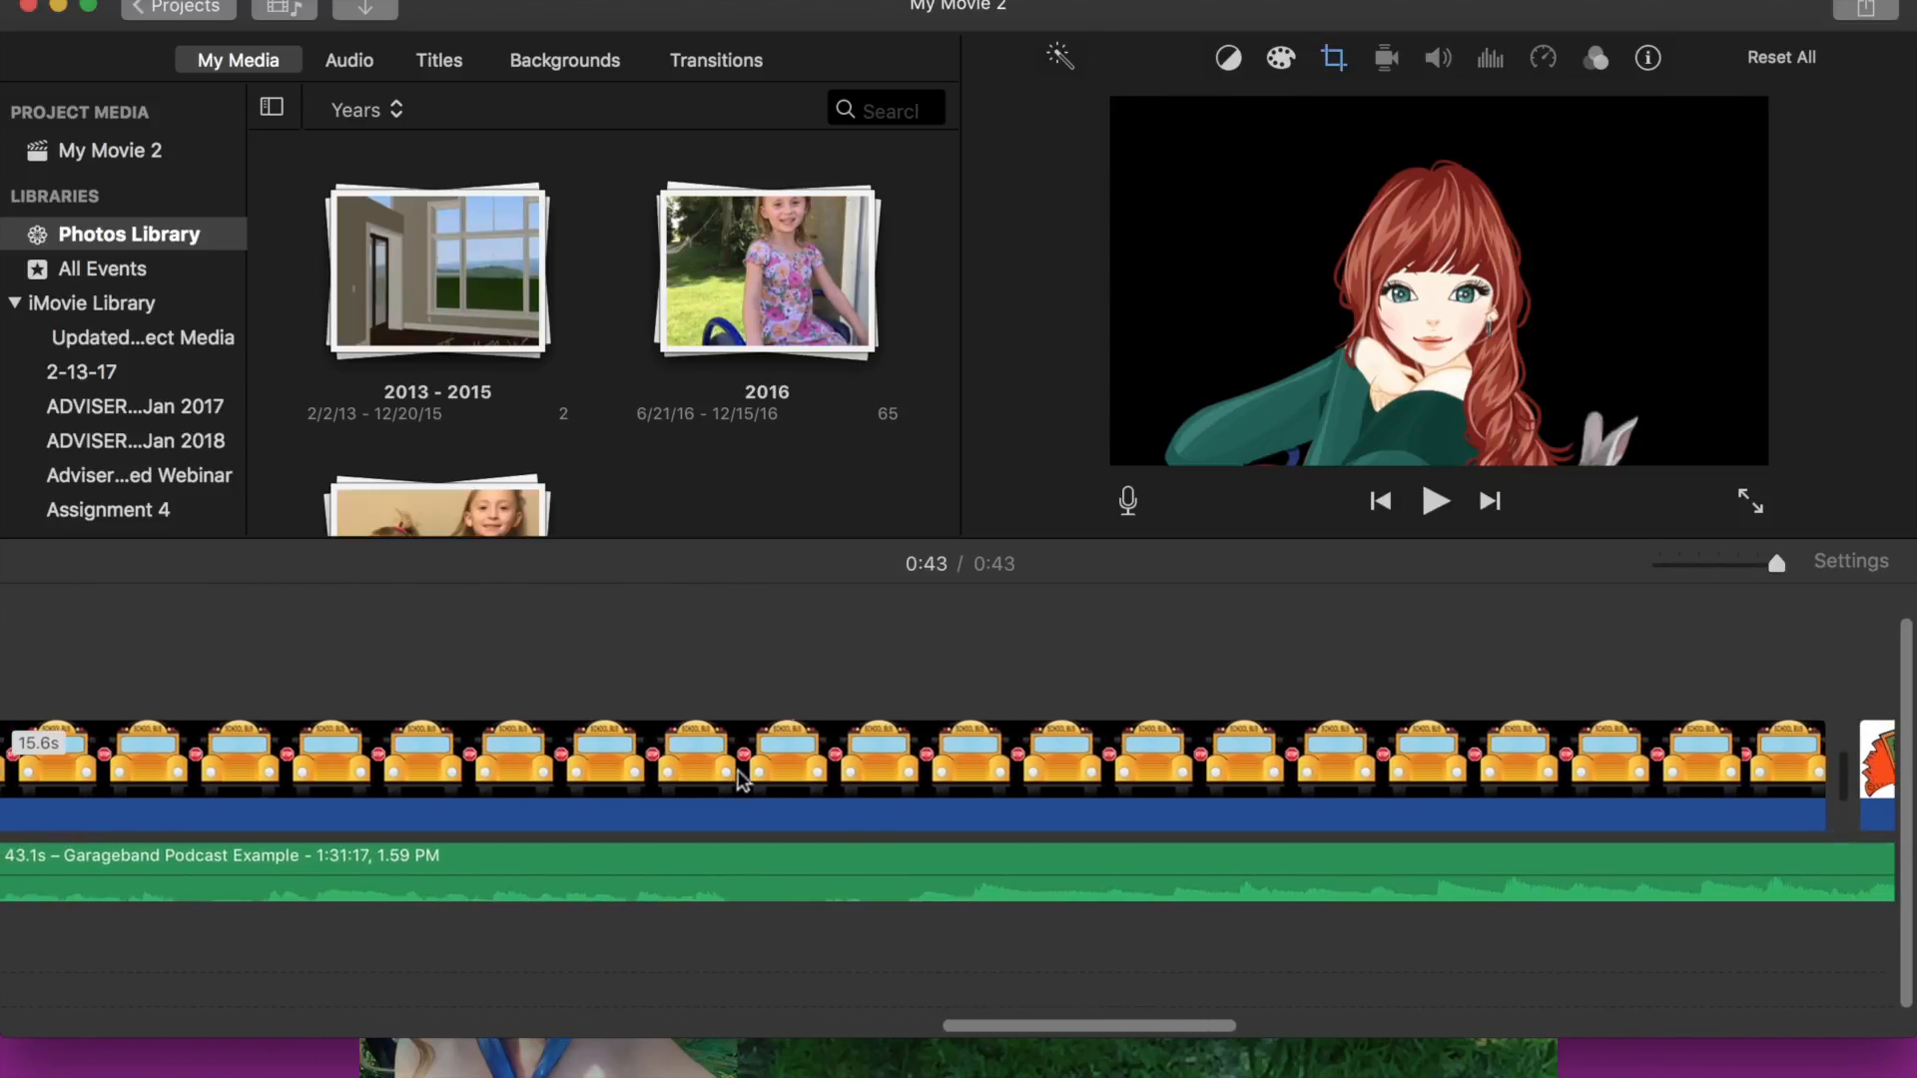
scroll(697, 751, left, 20)
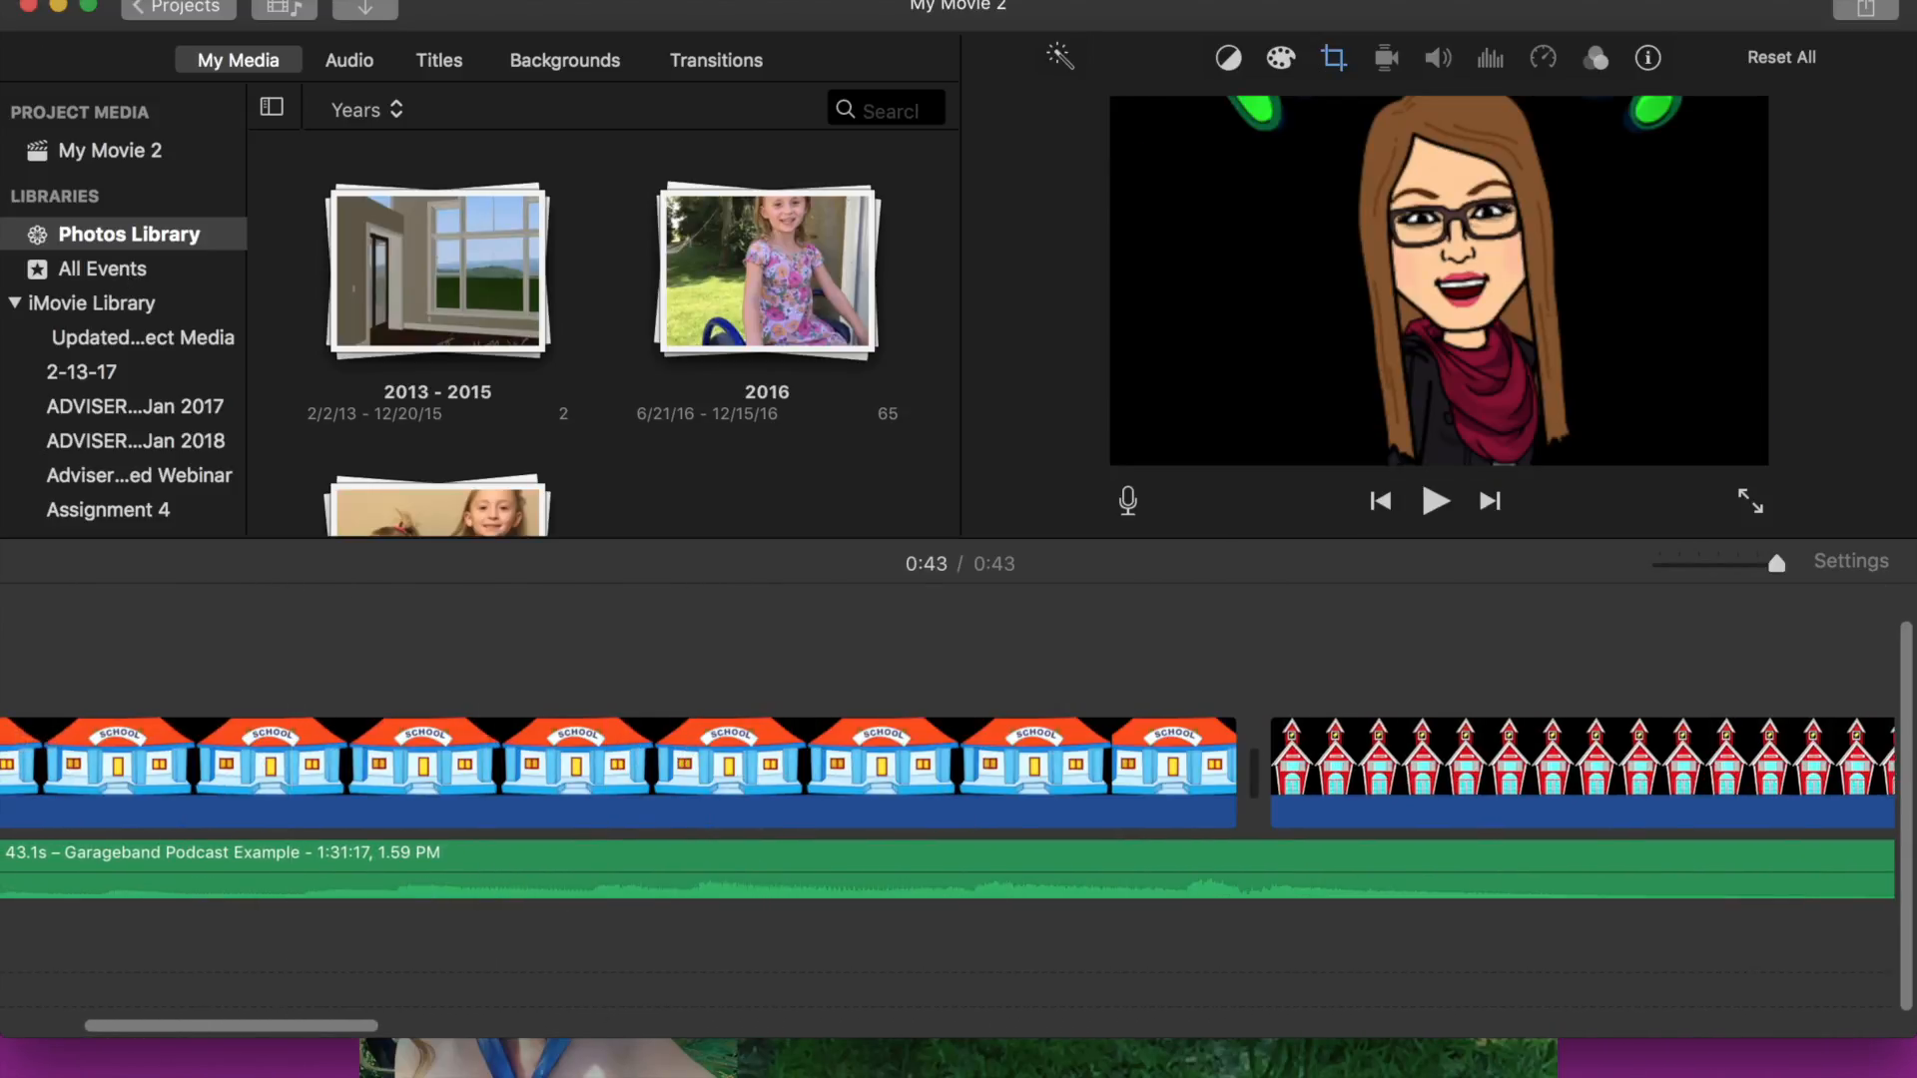
click(1870, 12)
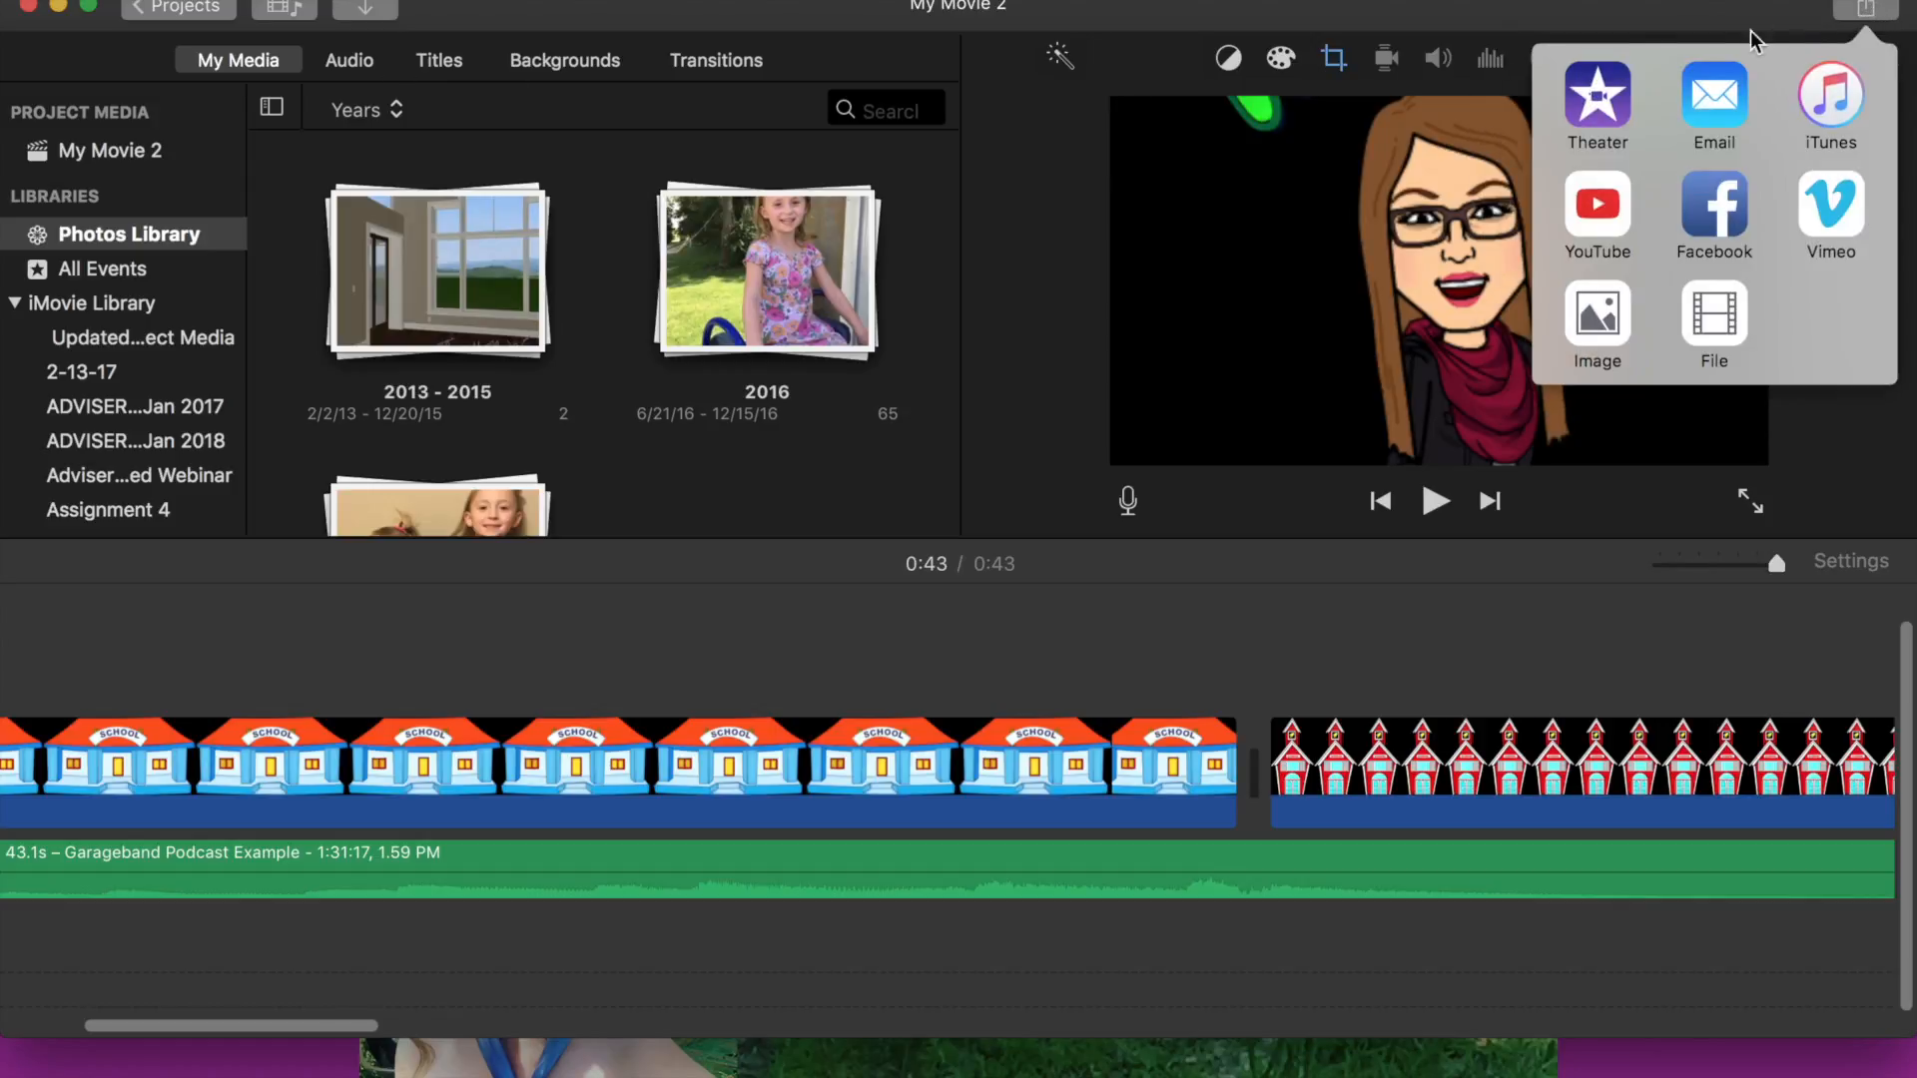
click(1714, 323)
click(1377, 274)
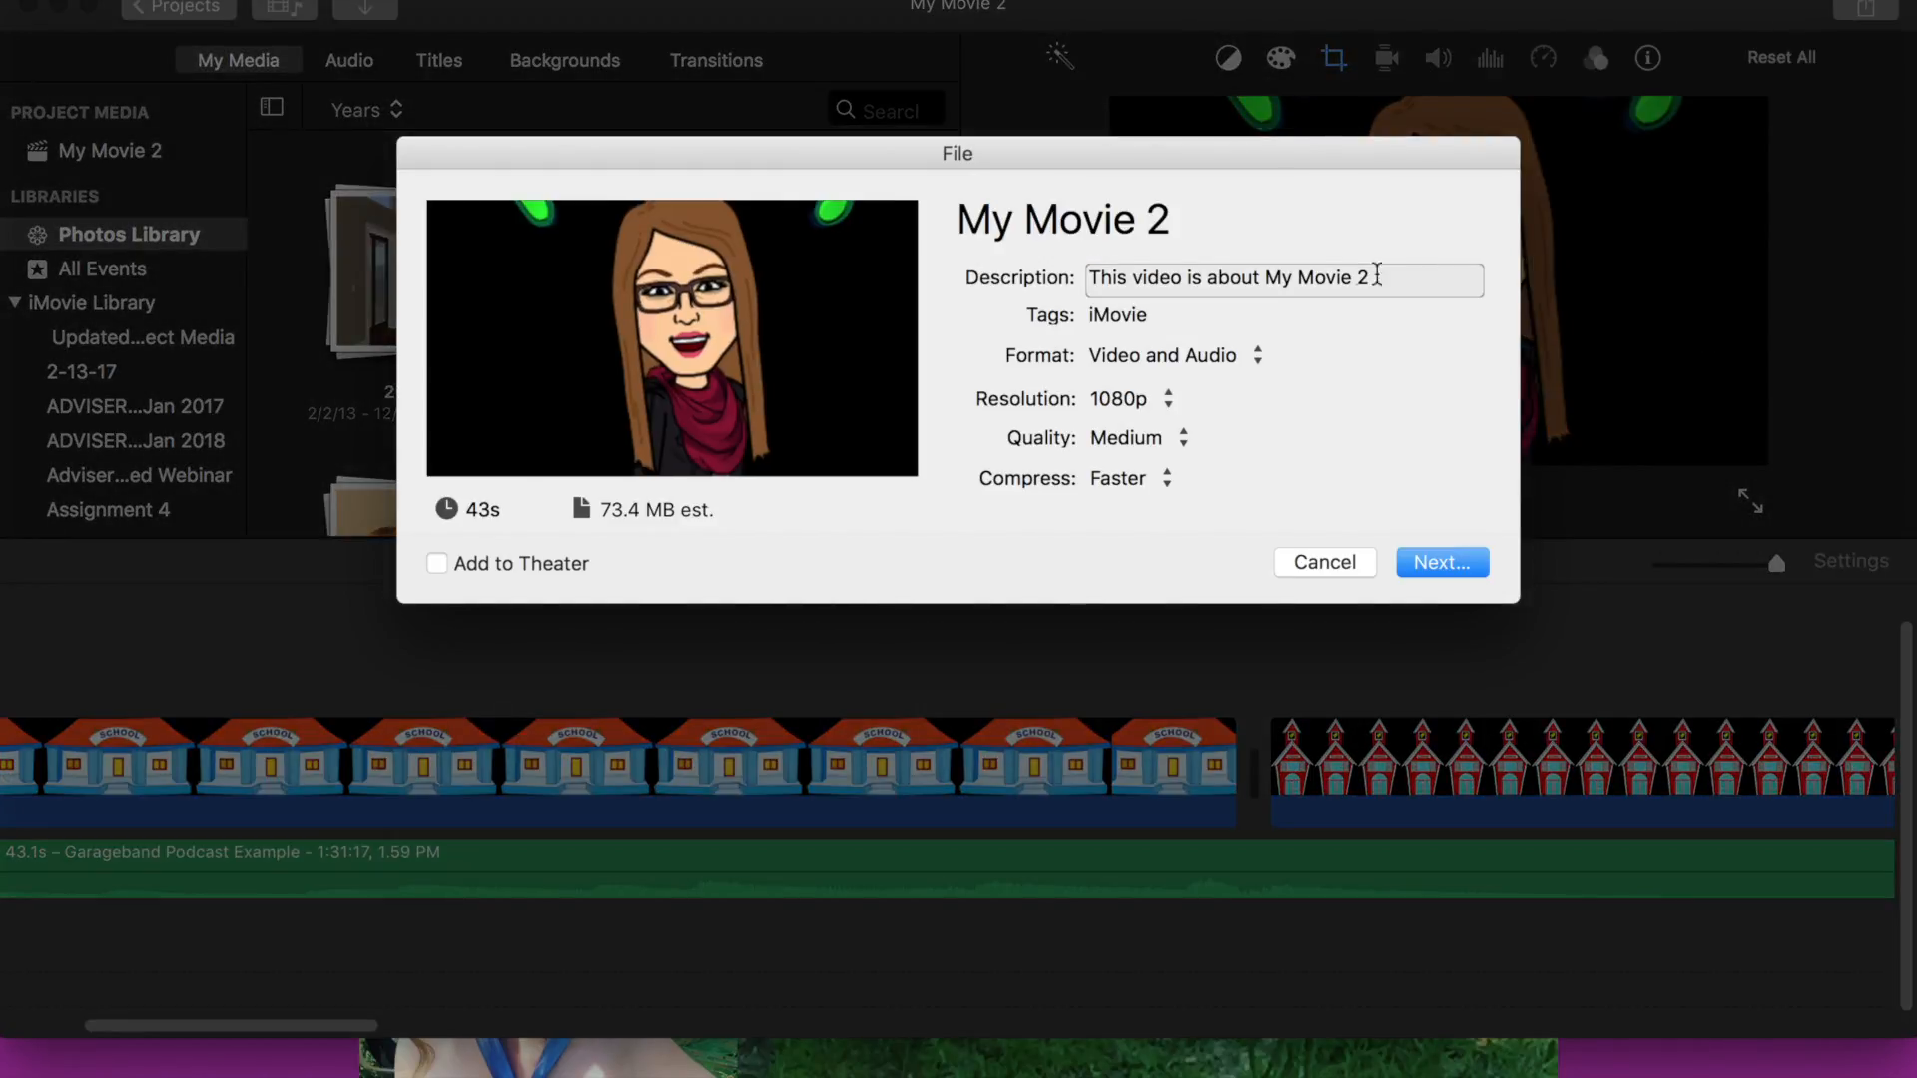
- Replace the export description with the author's name followed by Podcasting Practice 2017, and continue to saving
click(1169, 283)
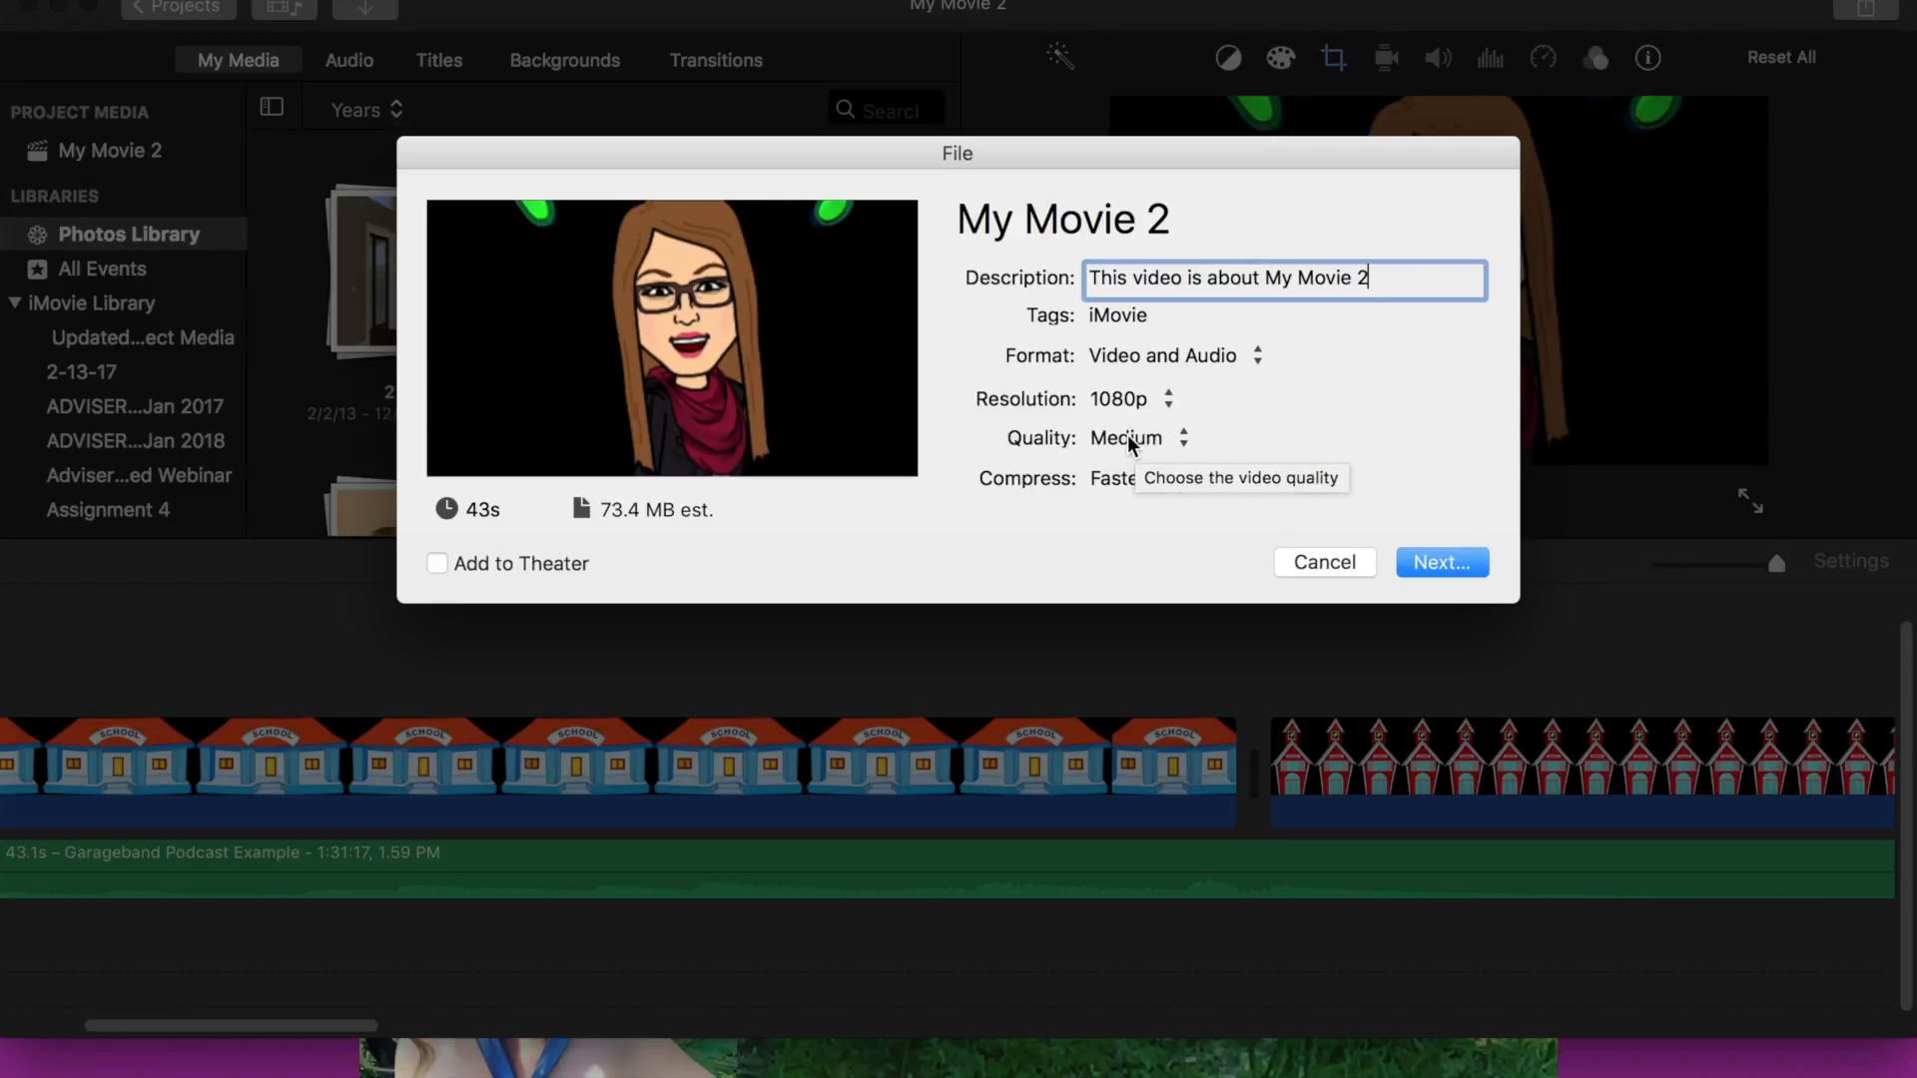
click(1388, 284)
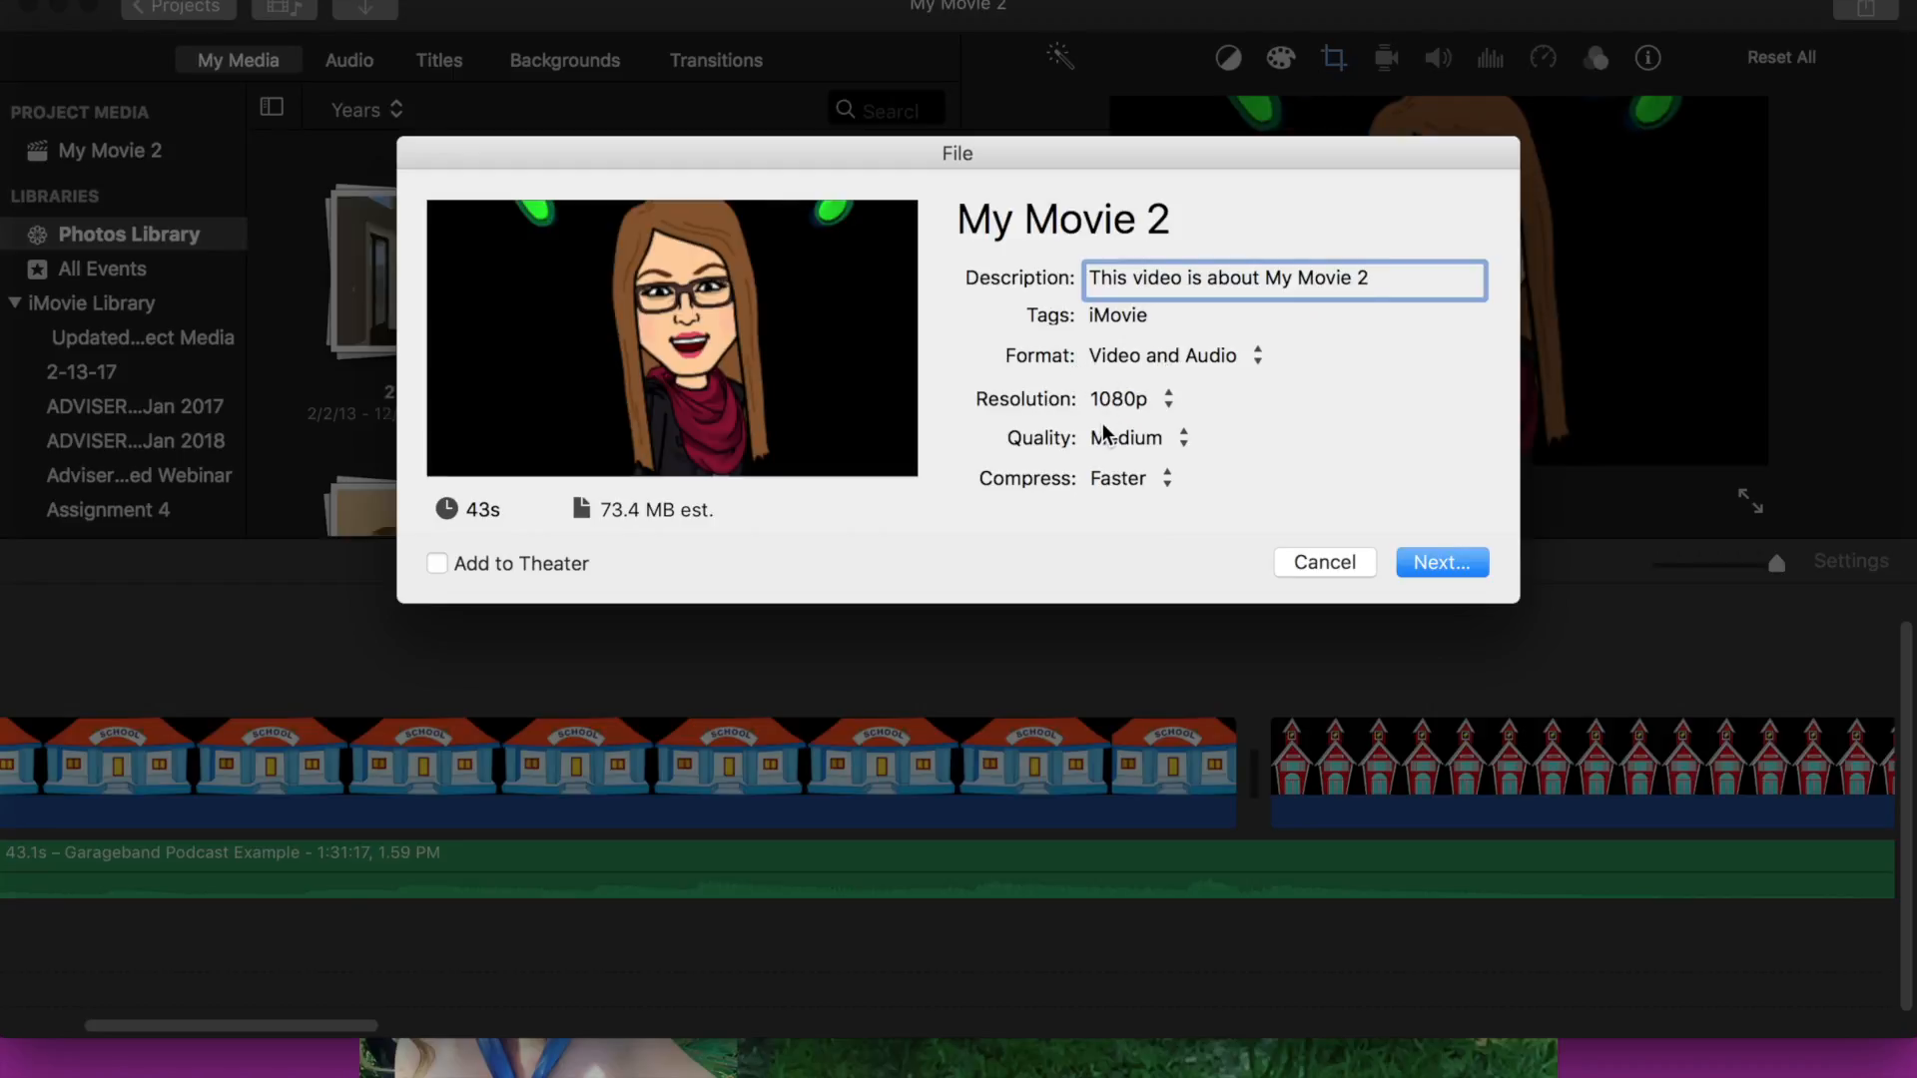
drag(1378, 277, 969, 276)
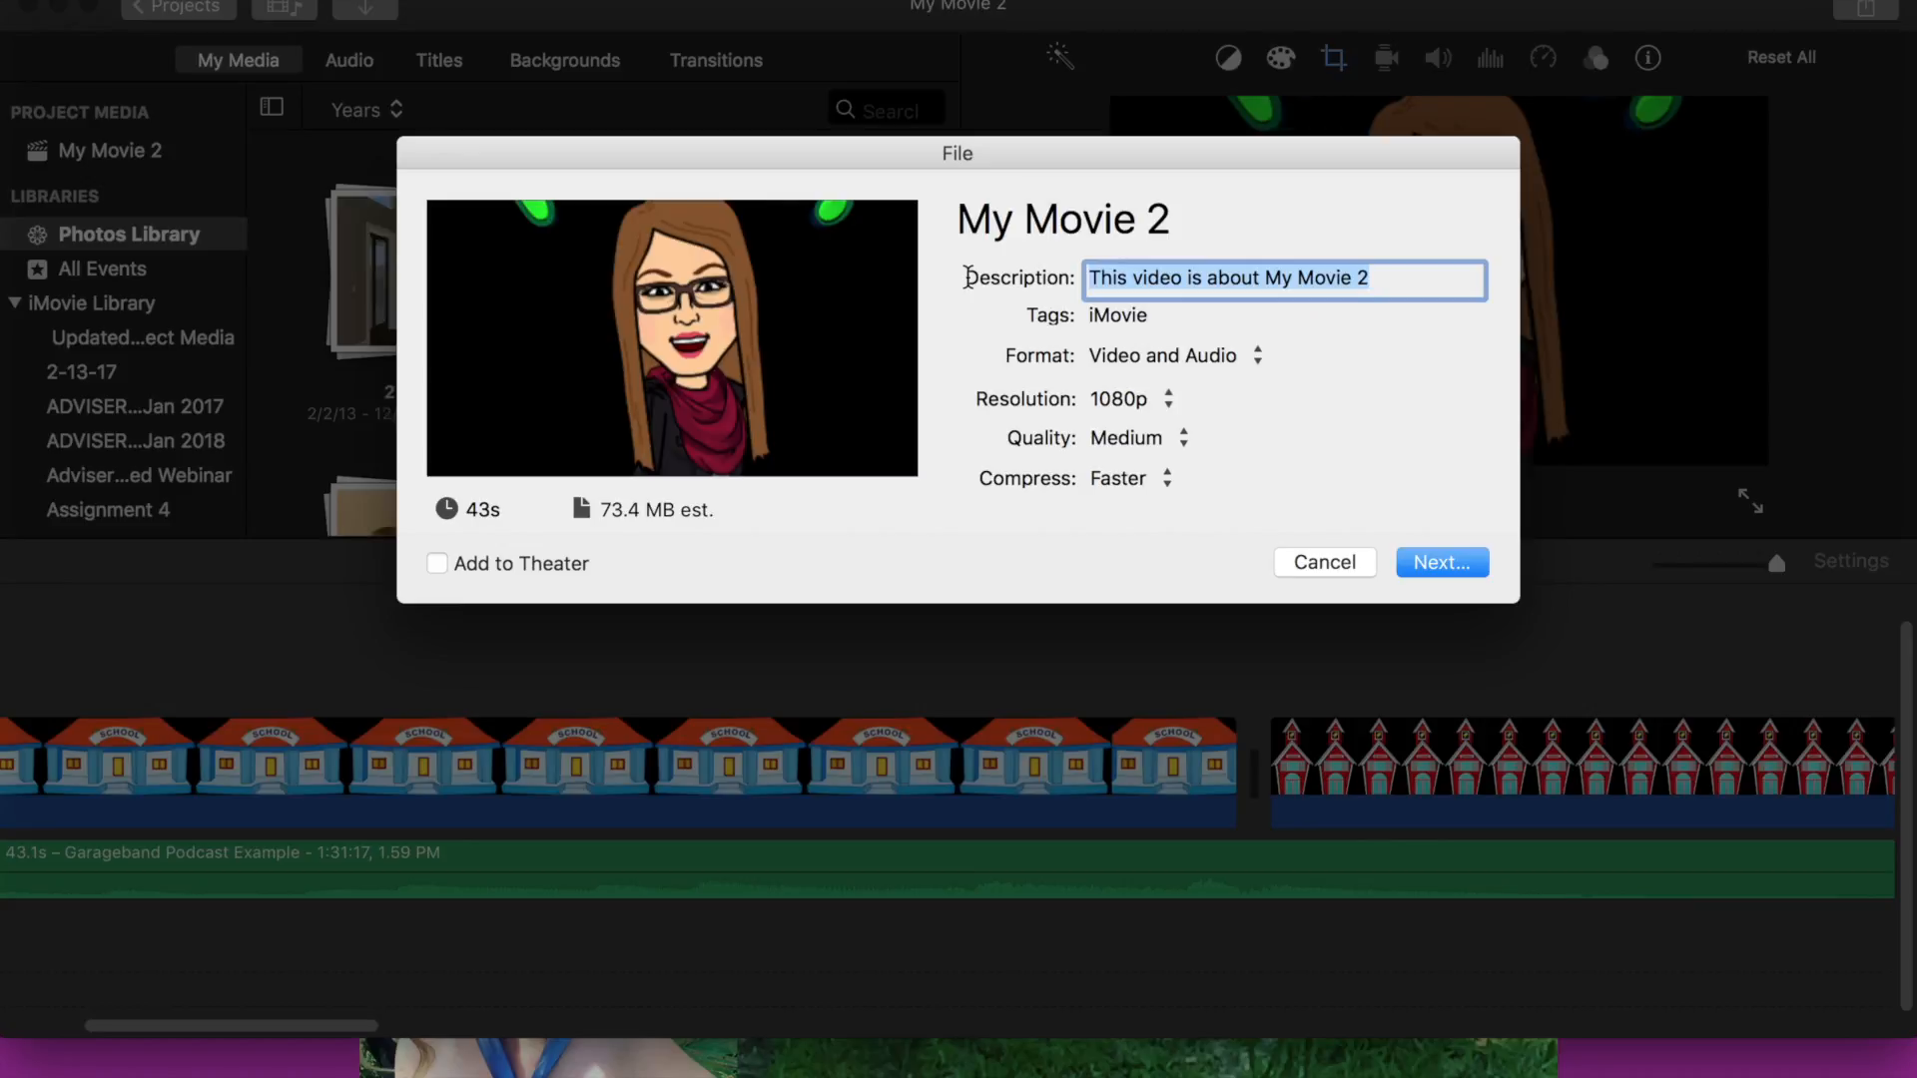
text(Podcasting Practice 2017)
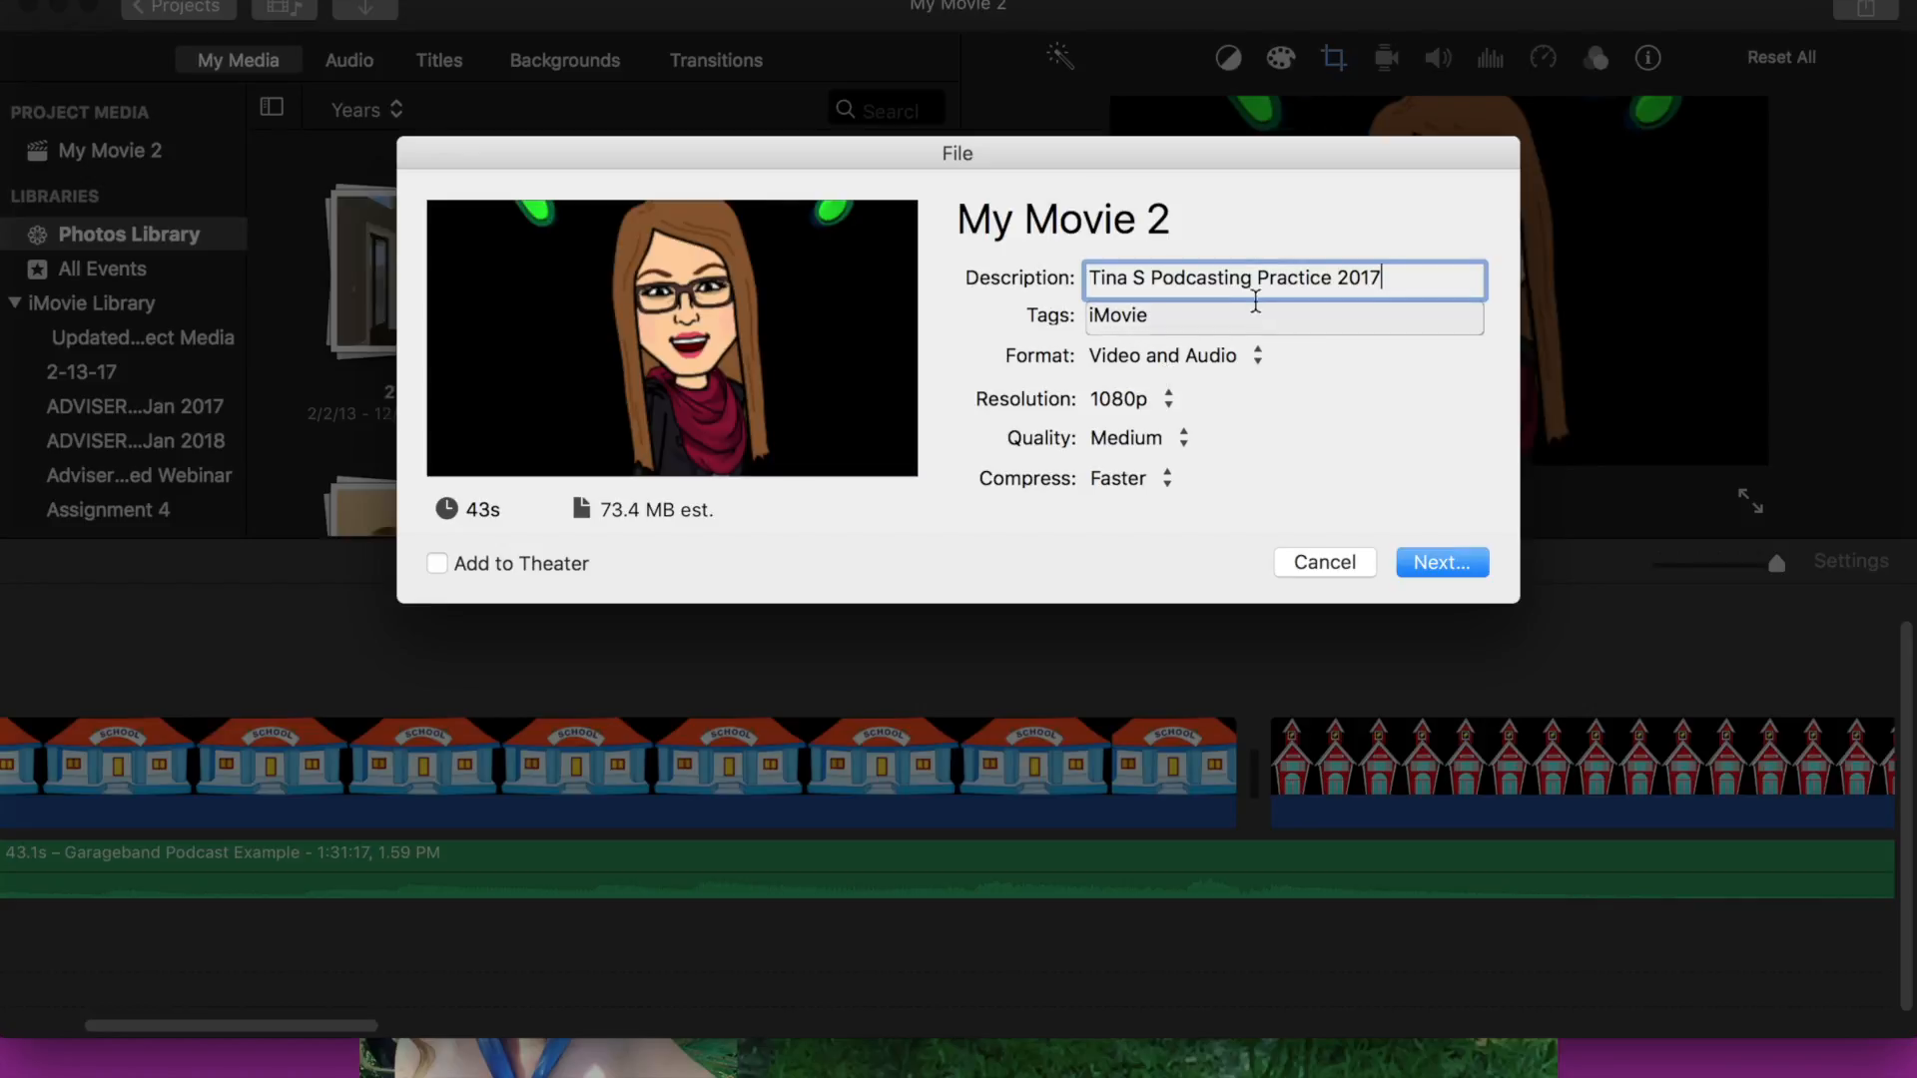
click(1440, 561)
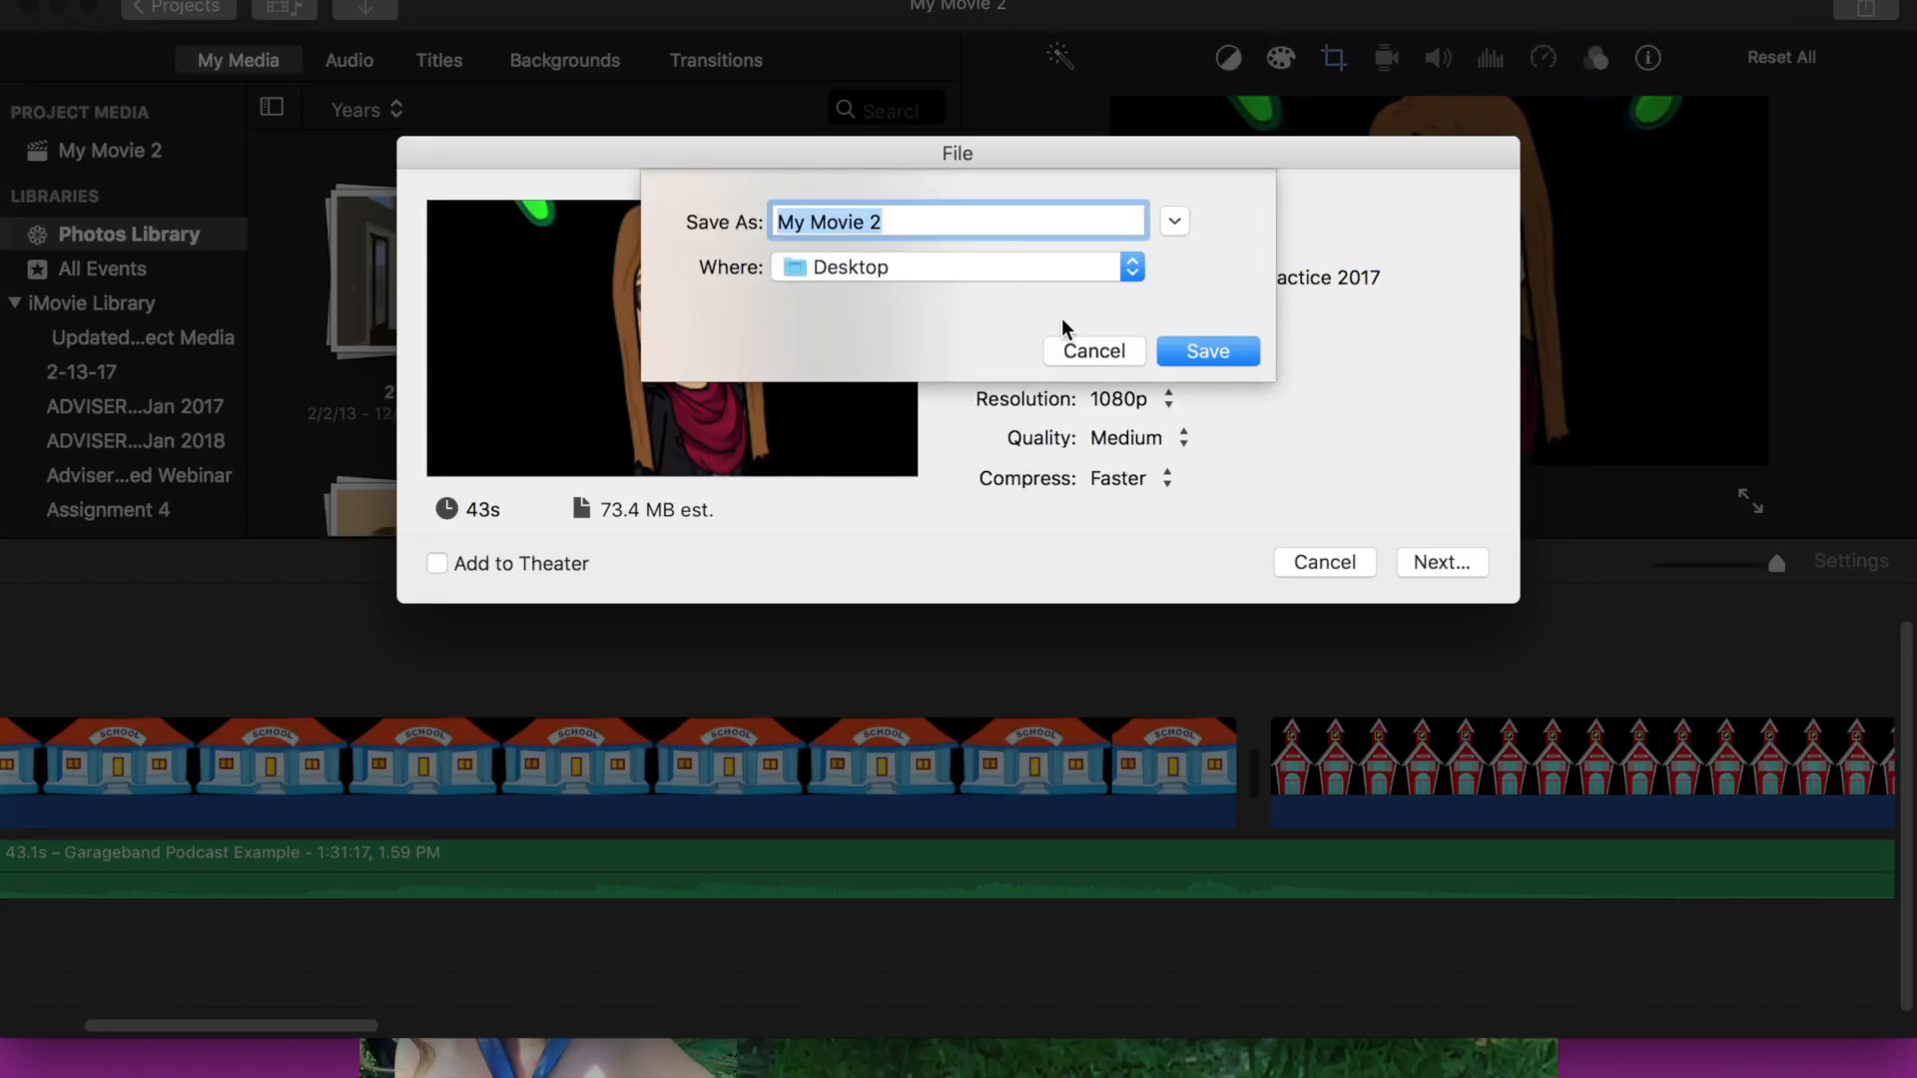
- Save the export as the author's name plus Podcasting Practice 2017 in the Podcasting -NG folder
text(Tina S Podcasting Practic)
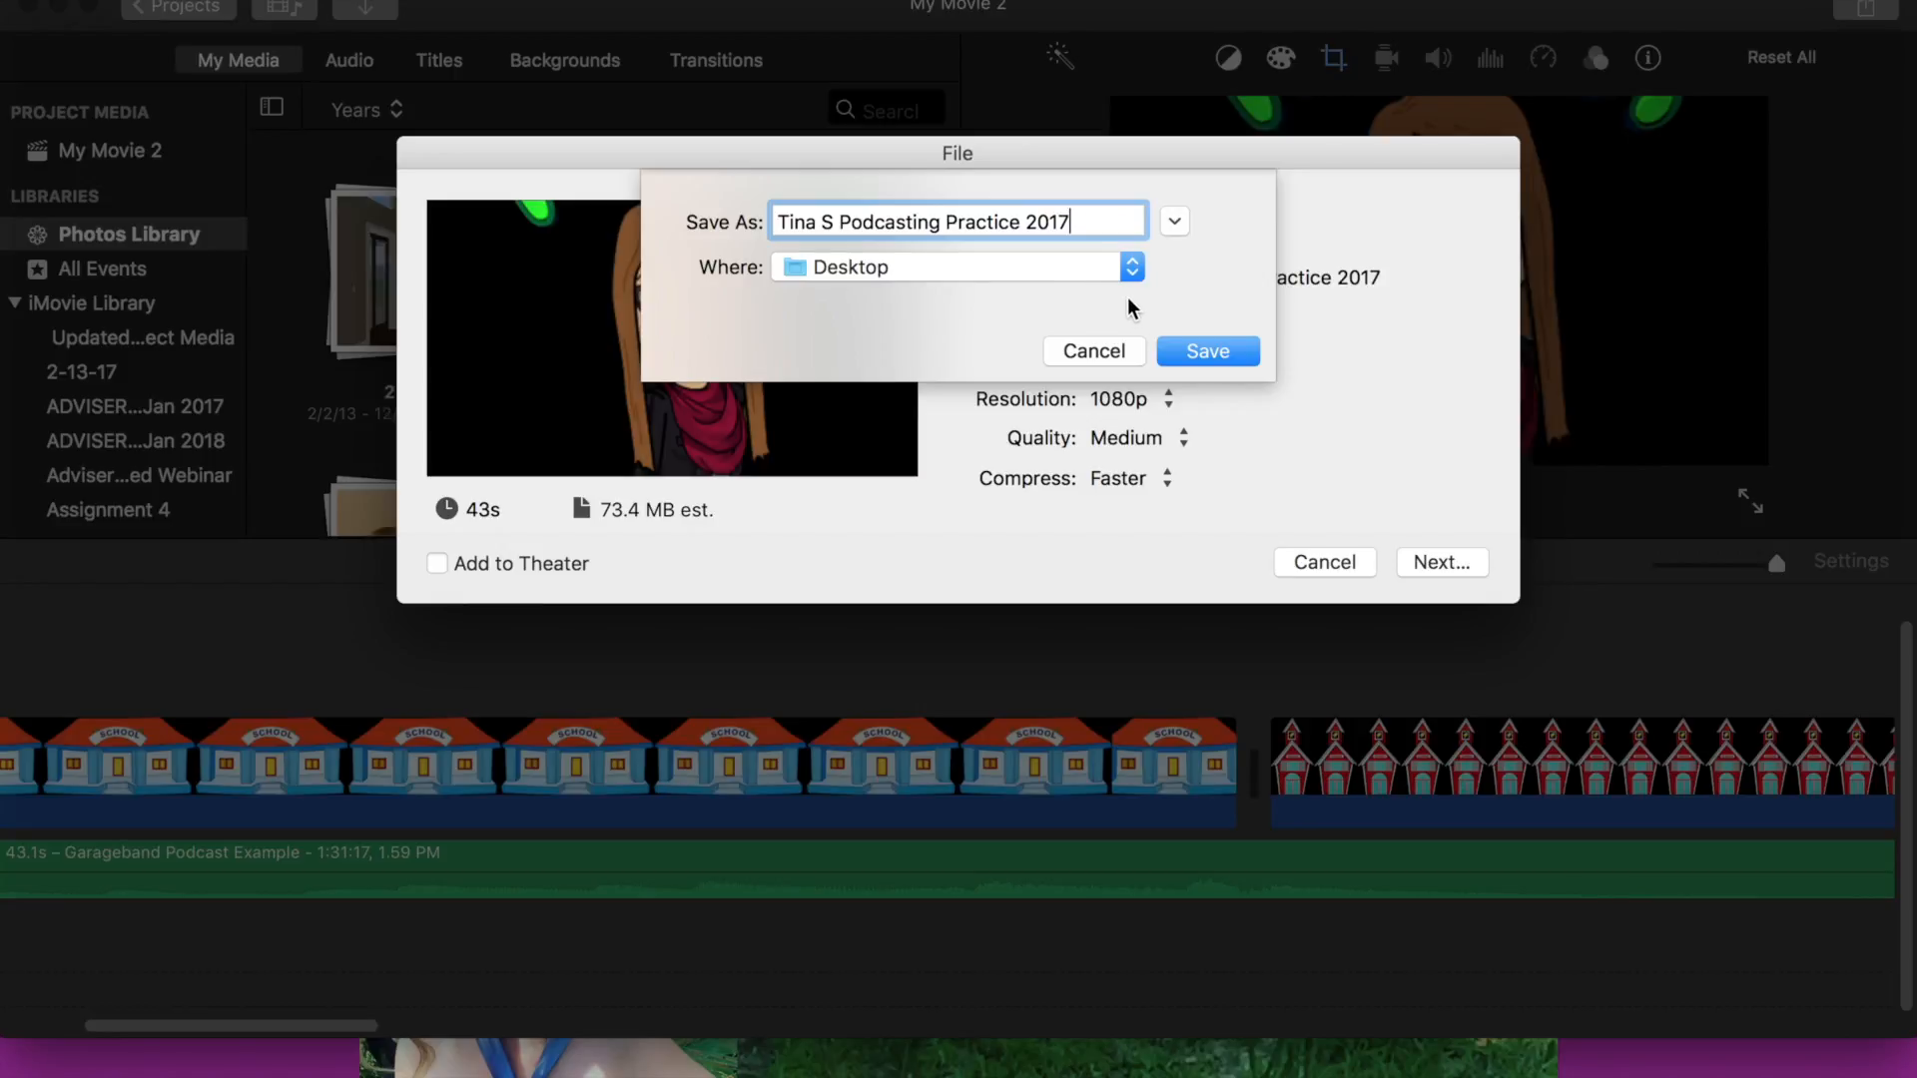
click(1132, 267)
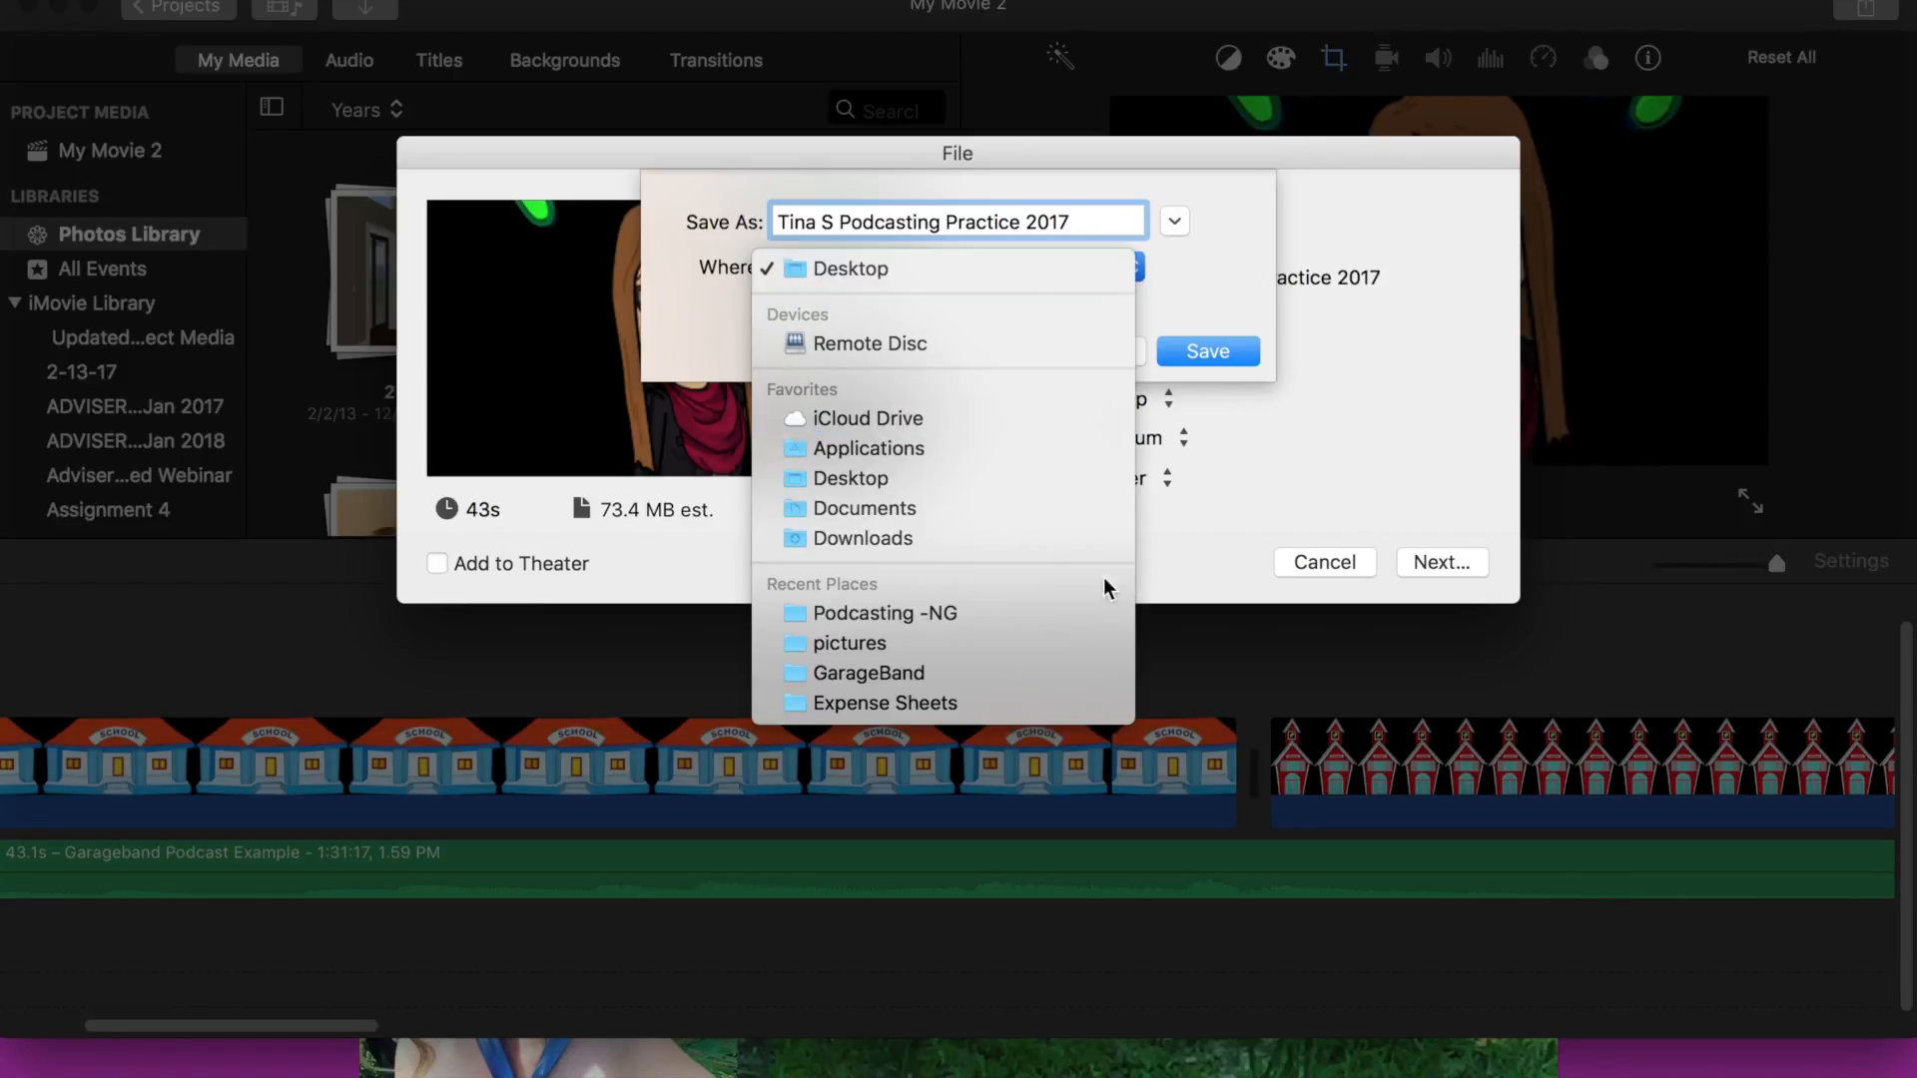
click(1074, 619)
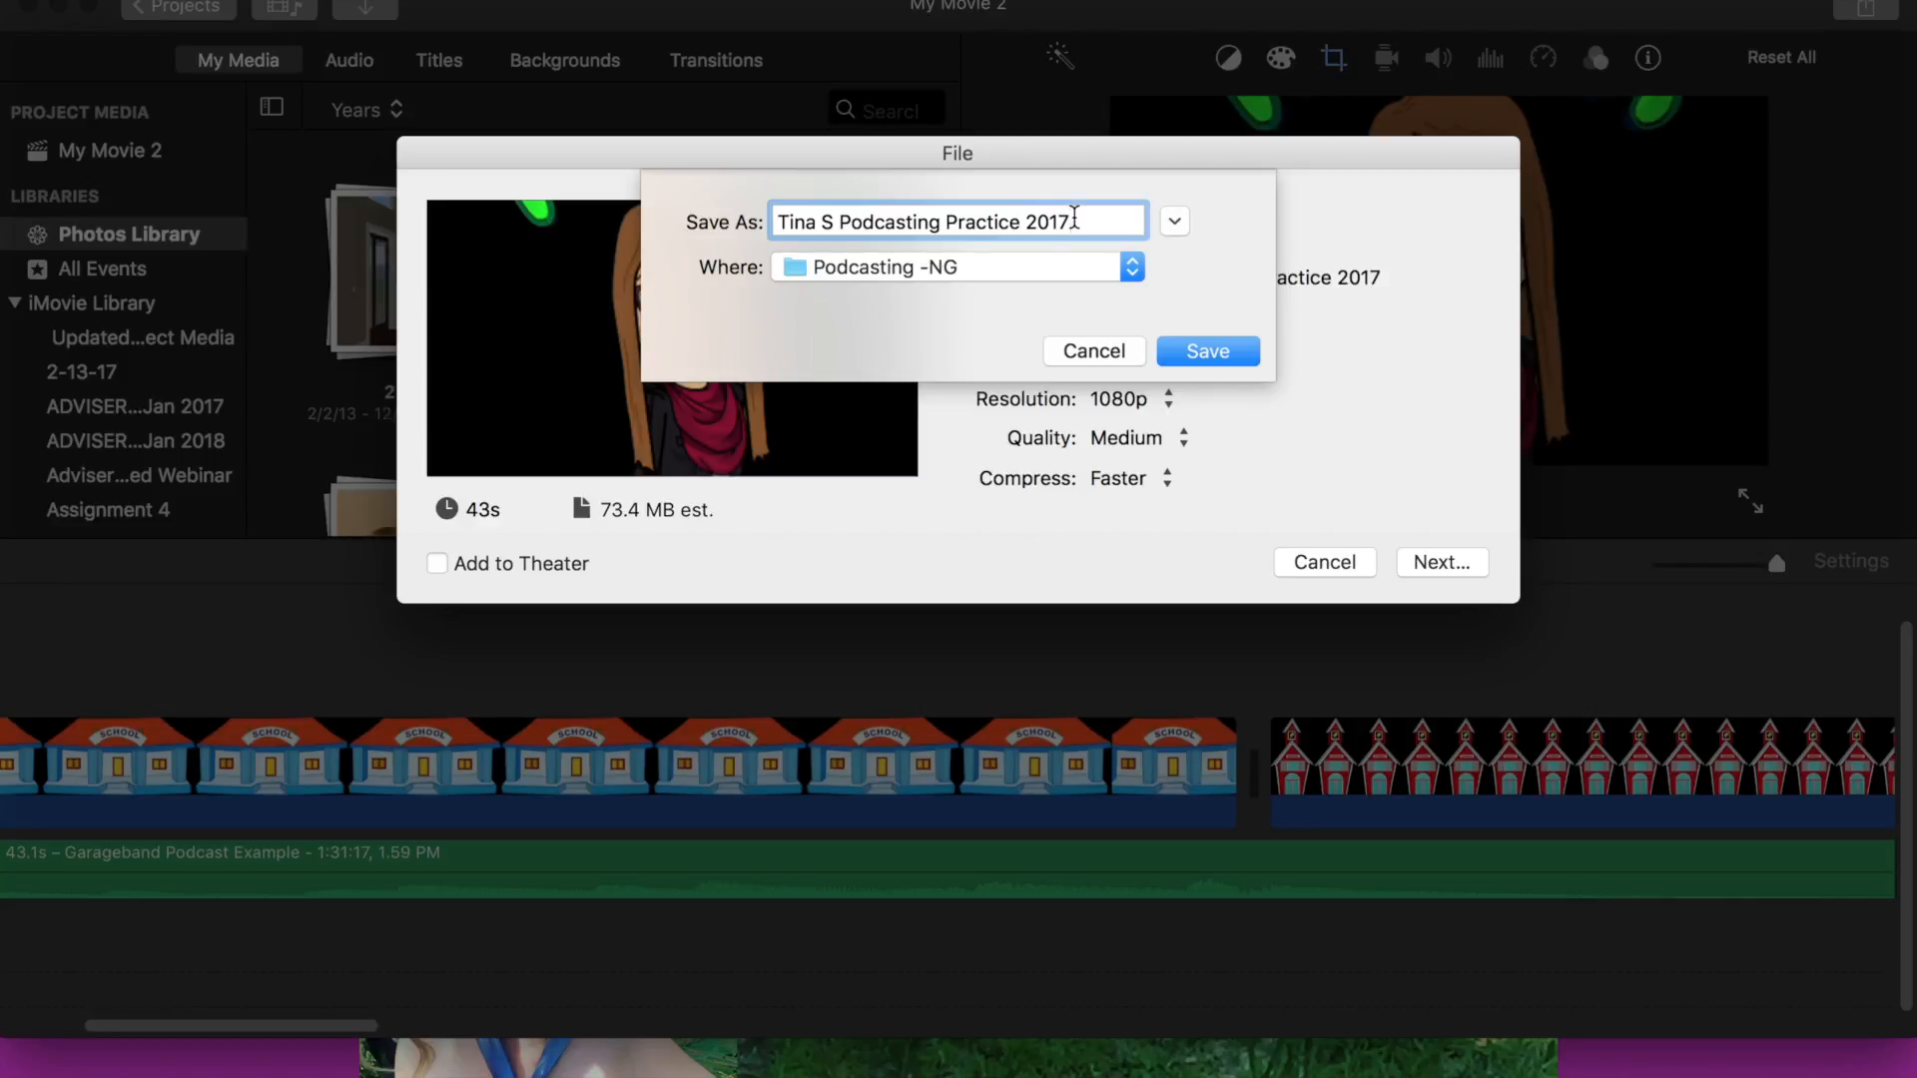
click(1203, 354)
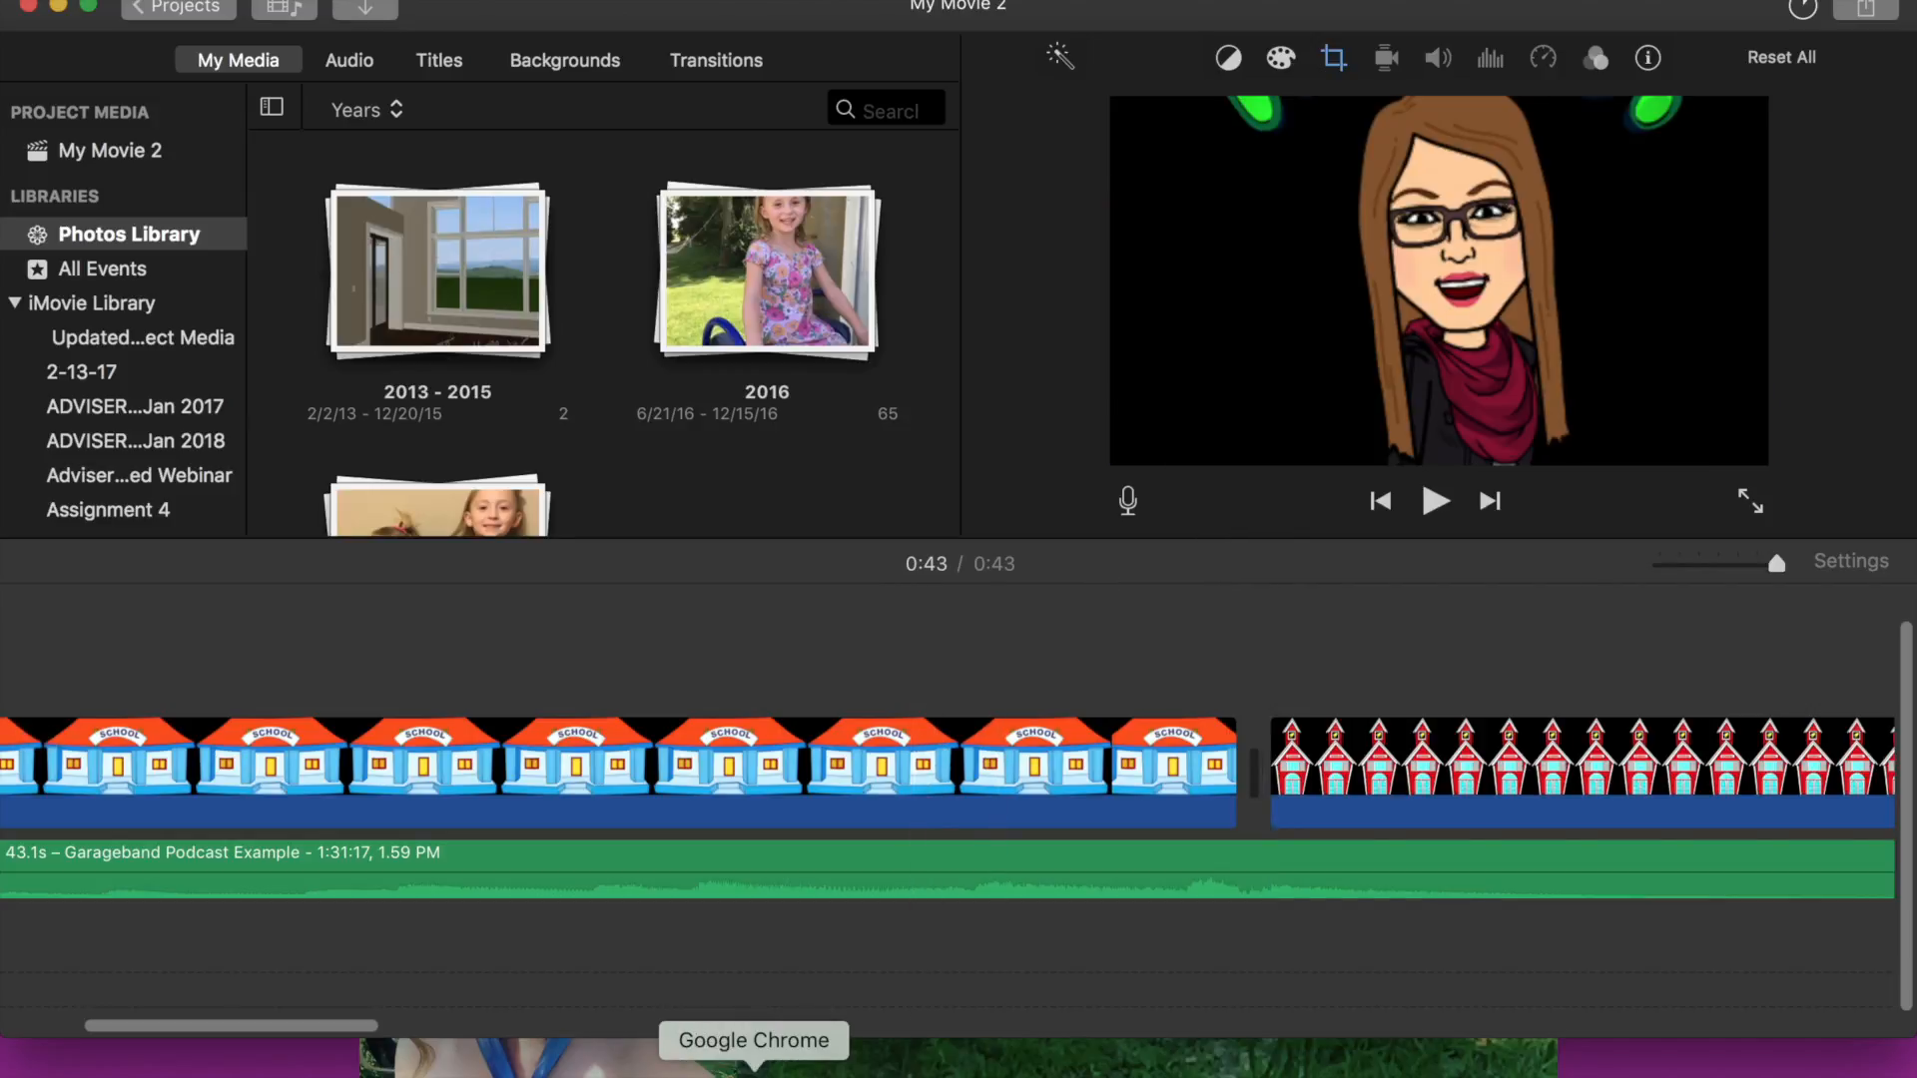
- Switch to Google Chrome and open Google Classroom, then minimize the browser window
click(754, 1064)
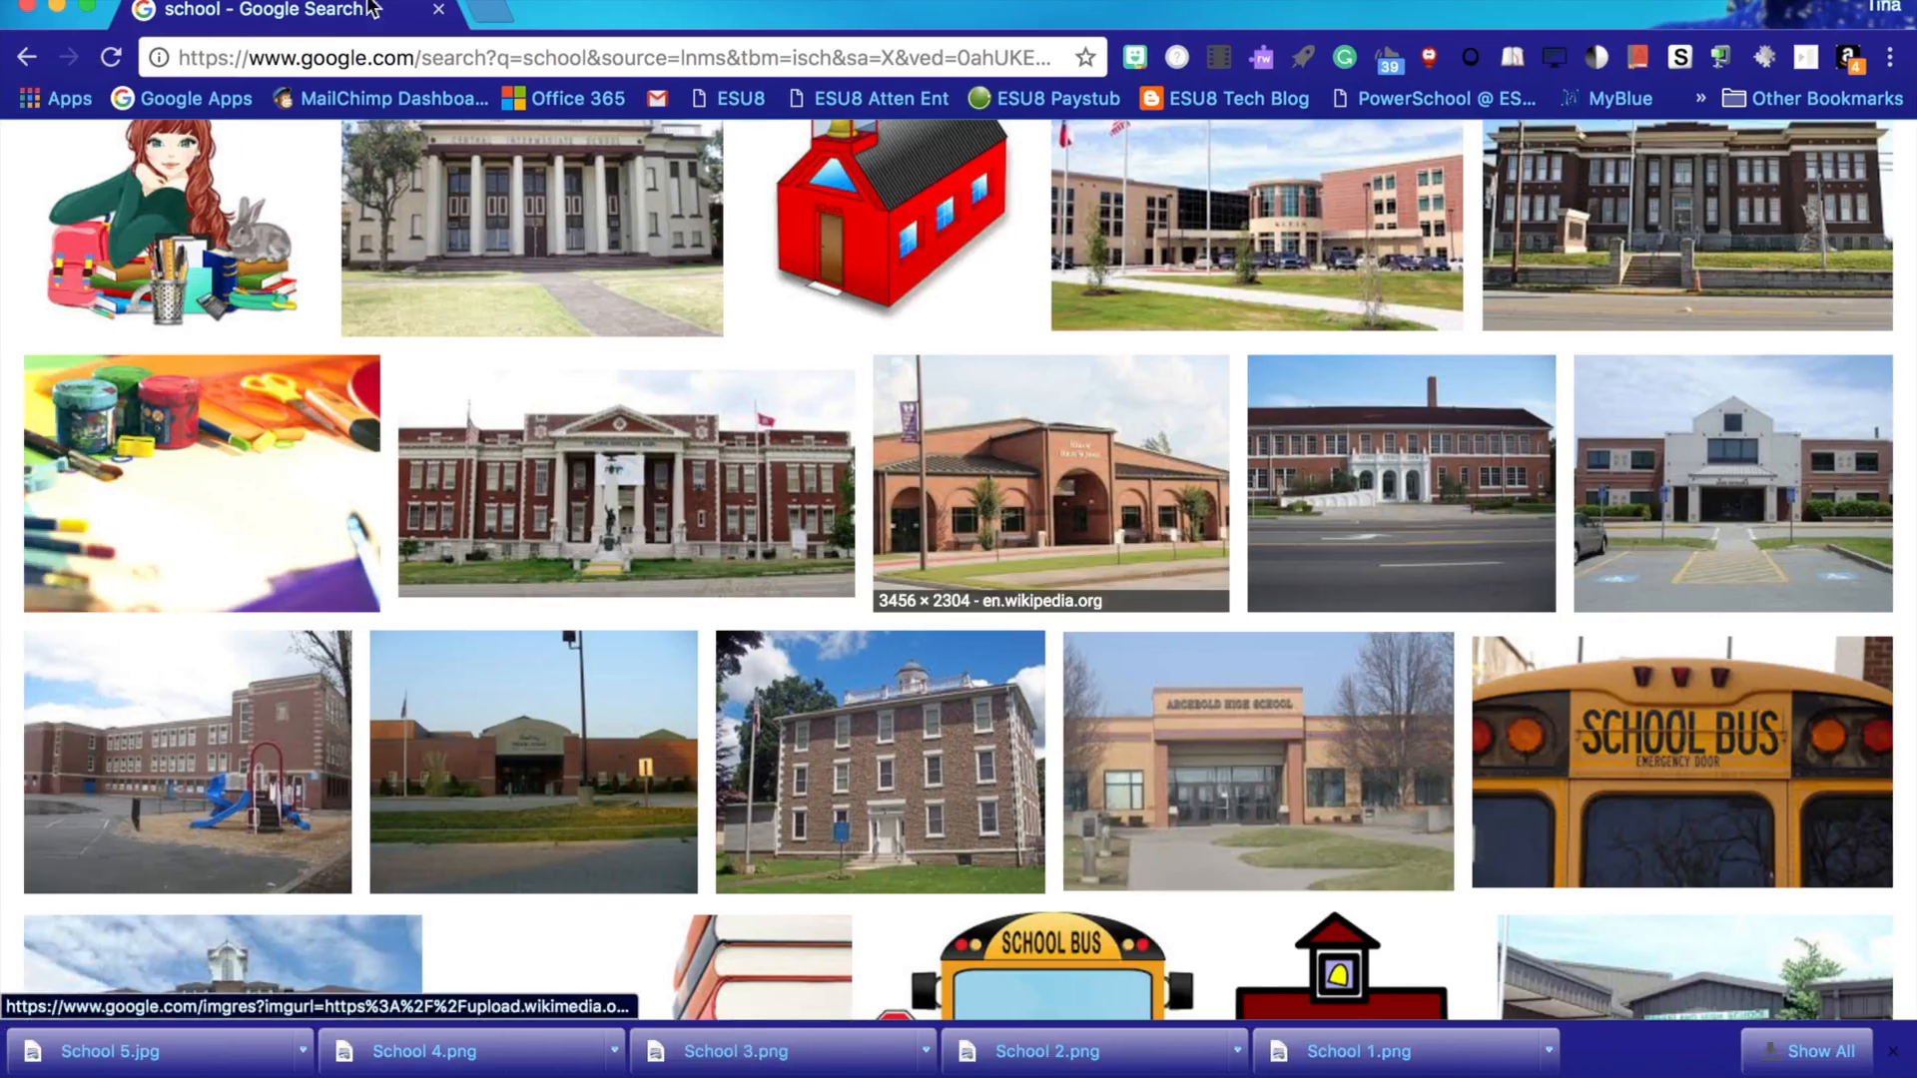
click(362, 62)
text(classroom.google.com)
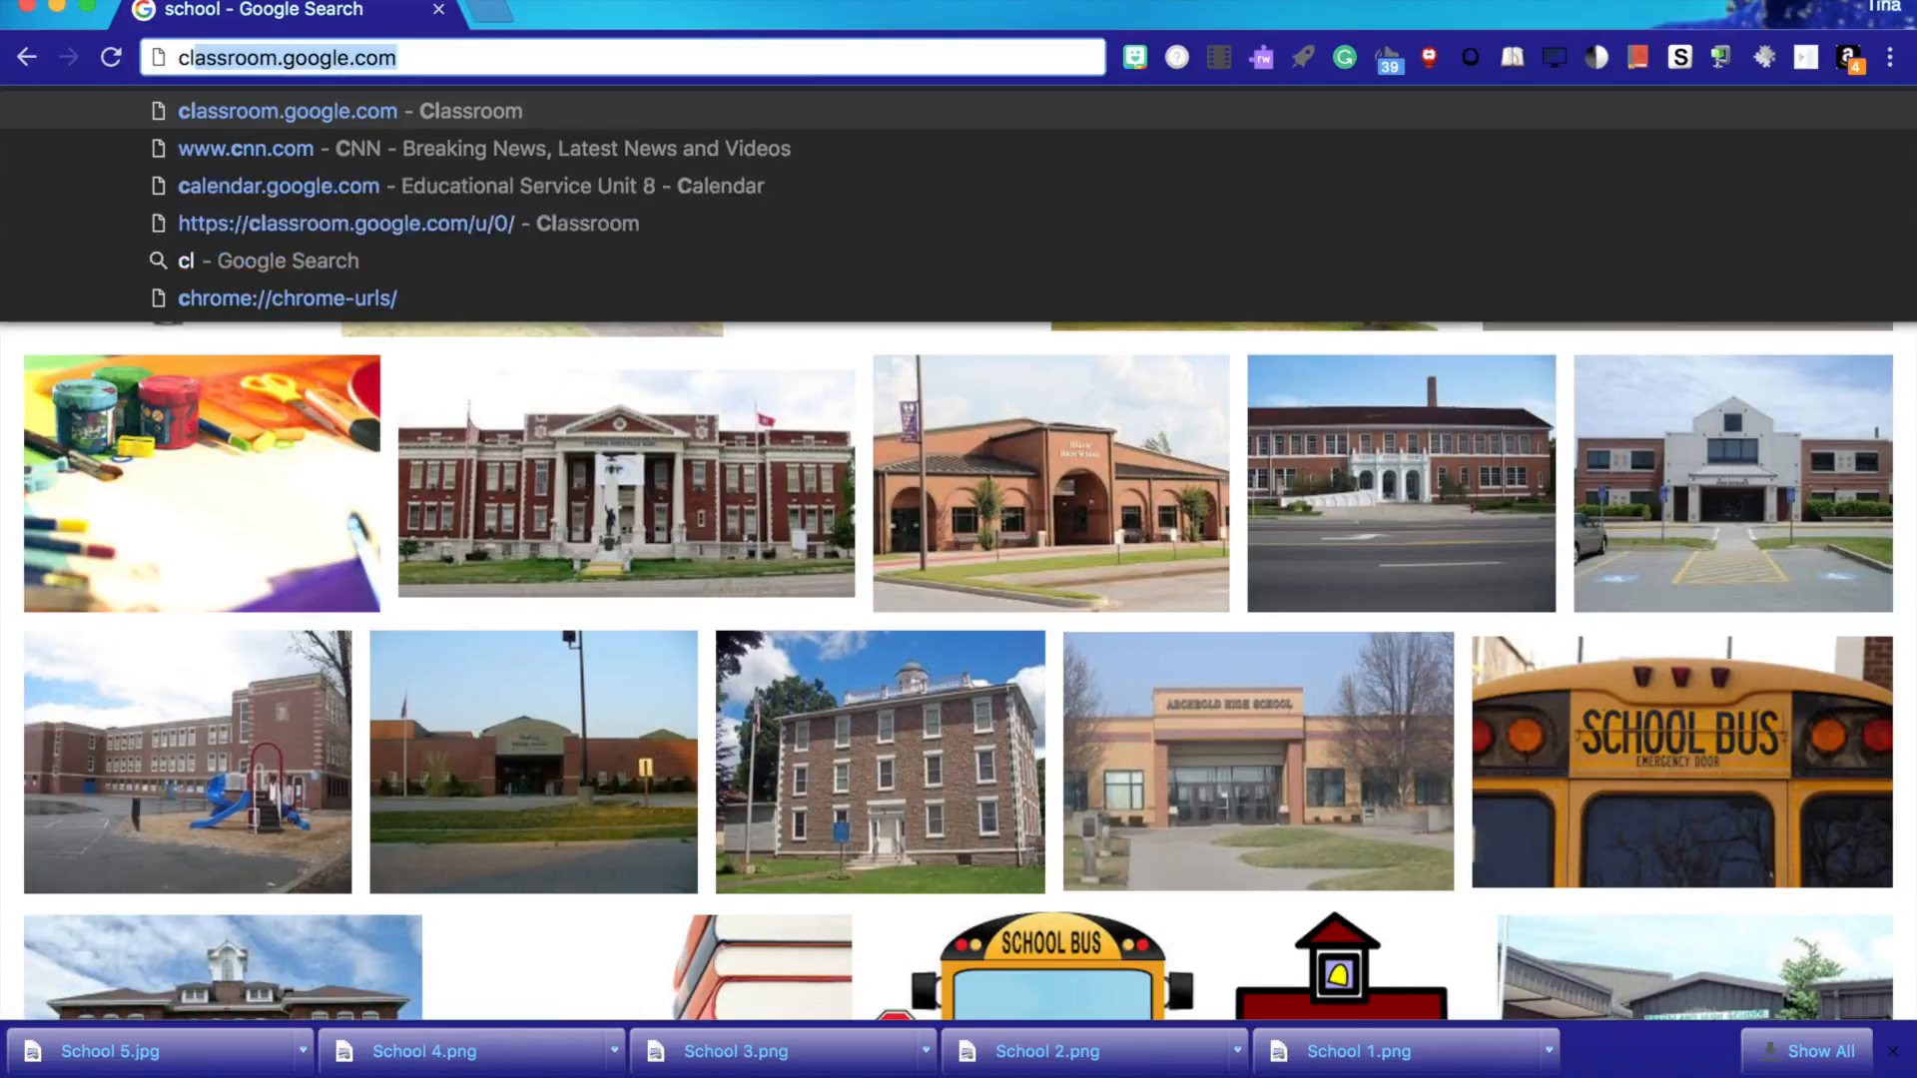
key(Return)
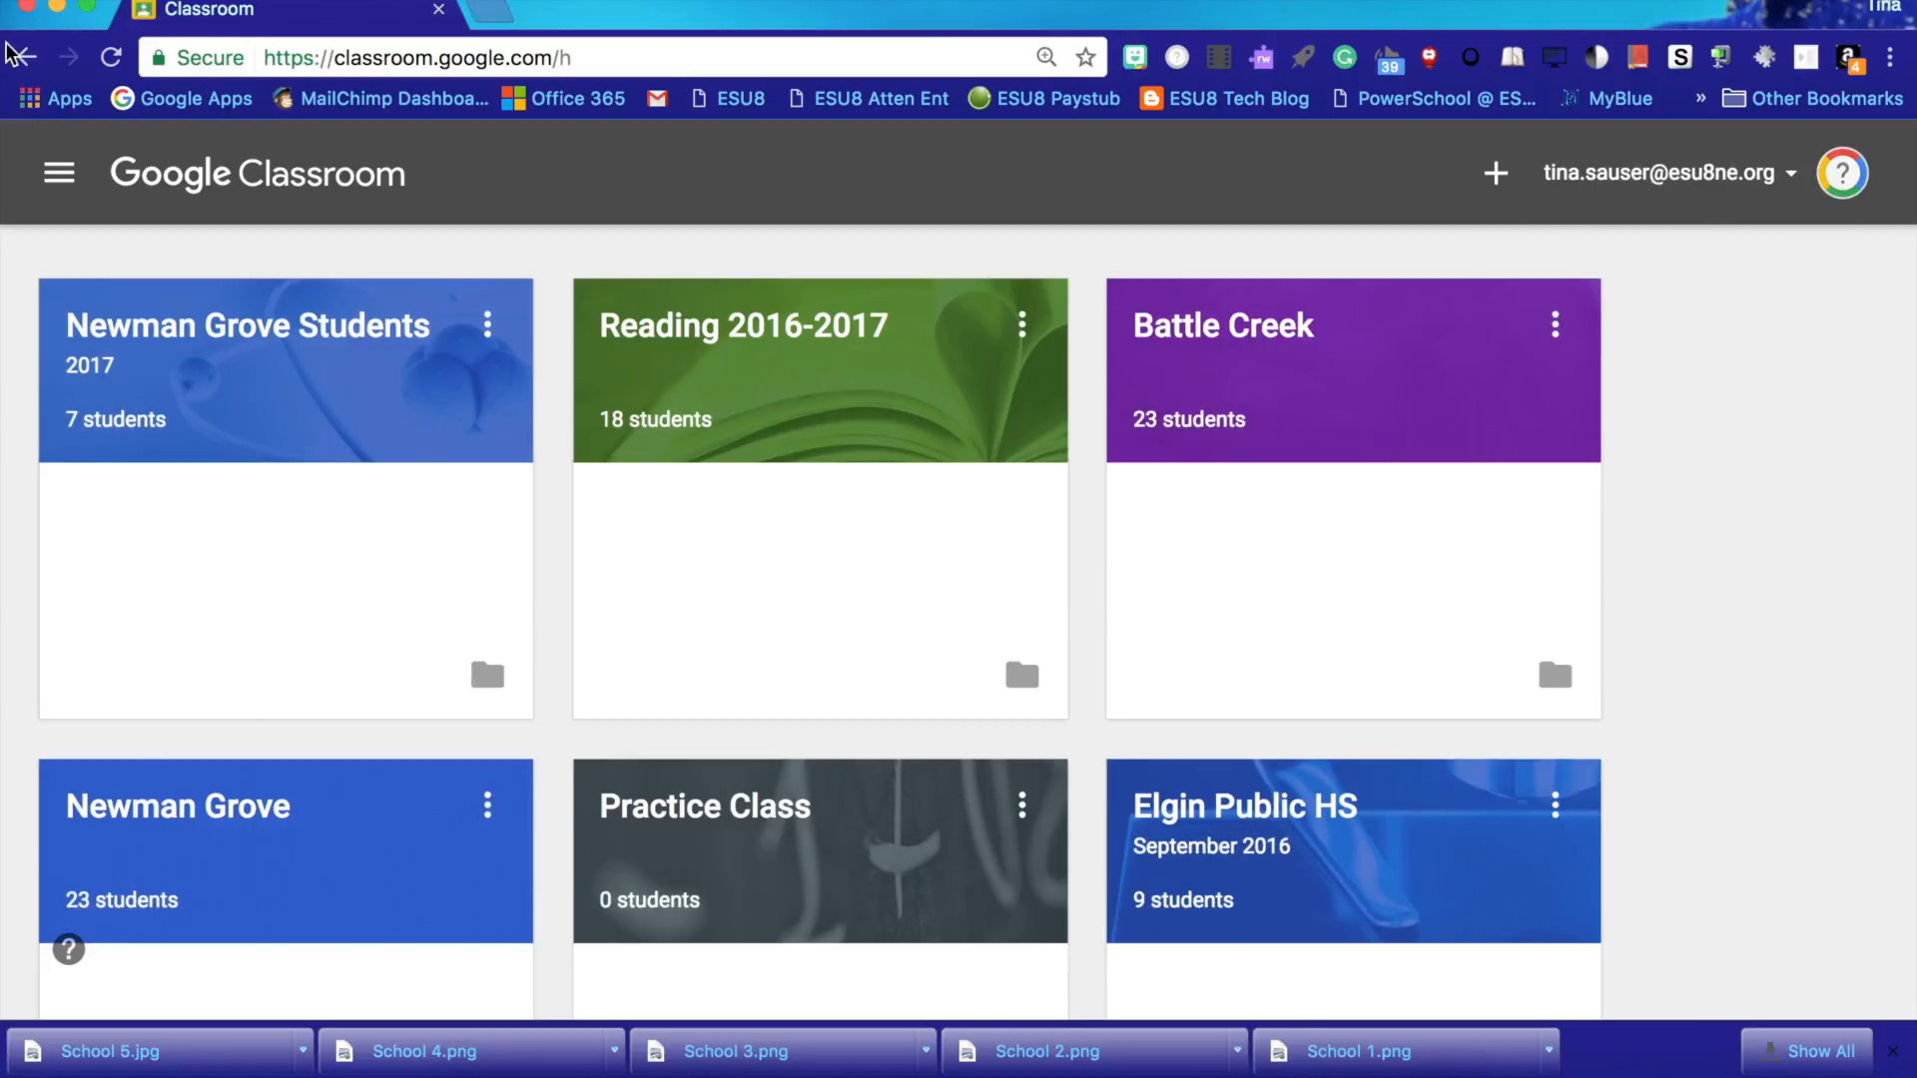
click(48, 8)
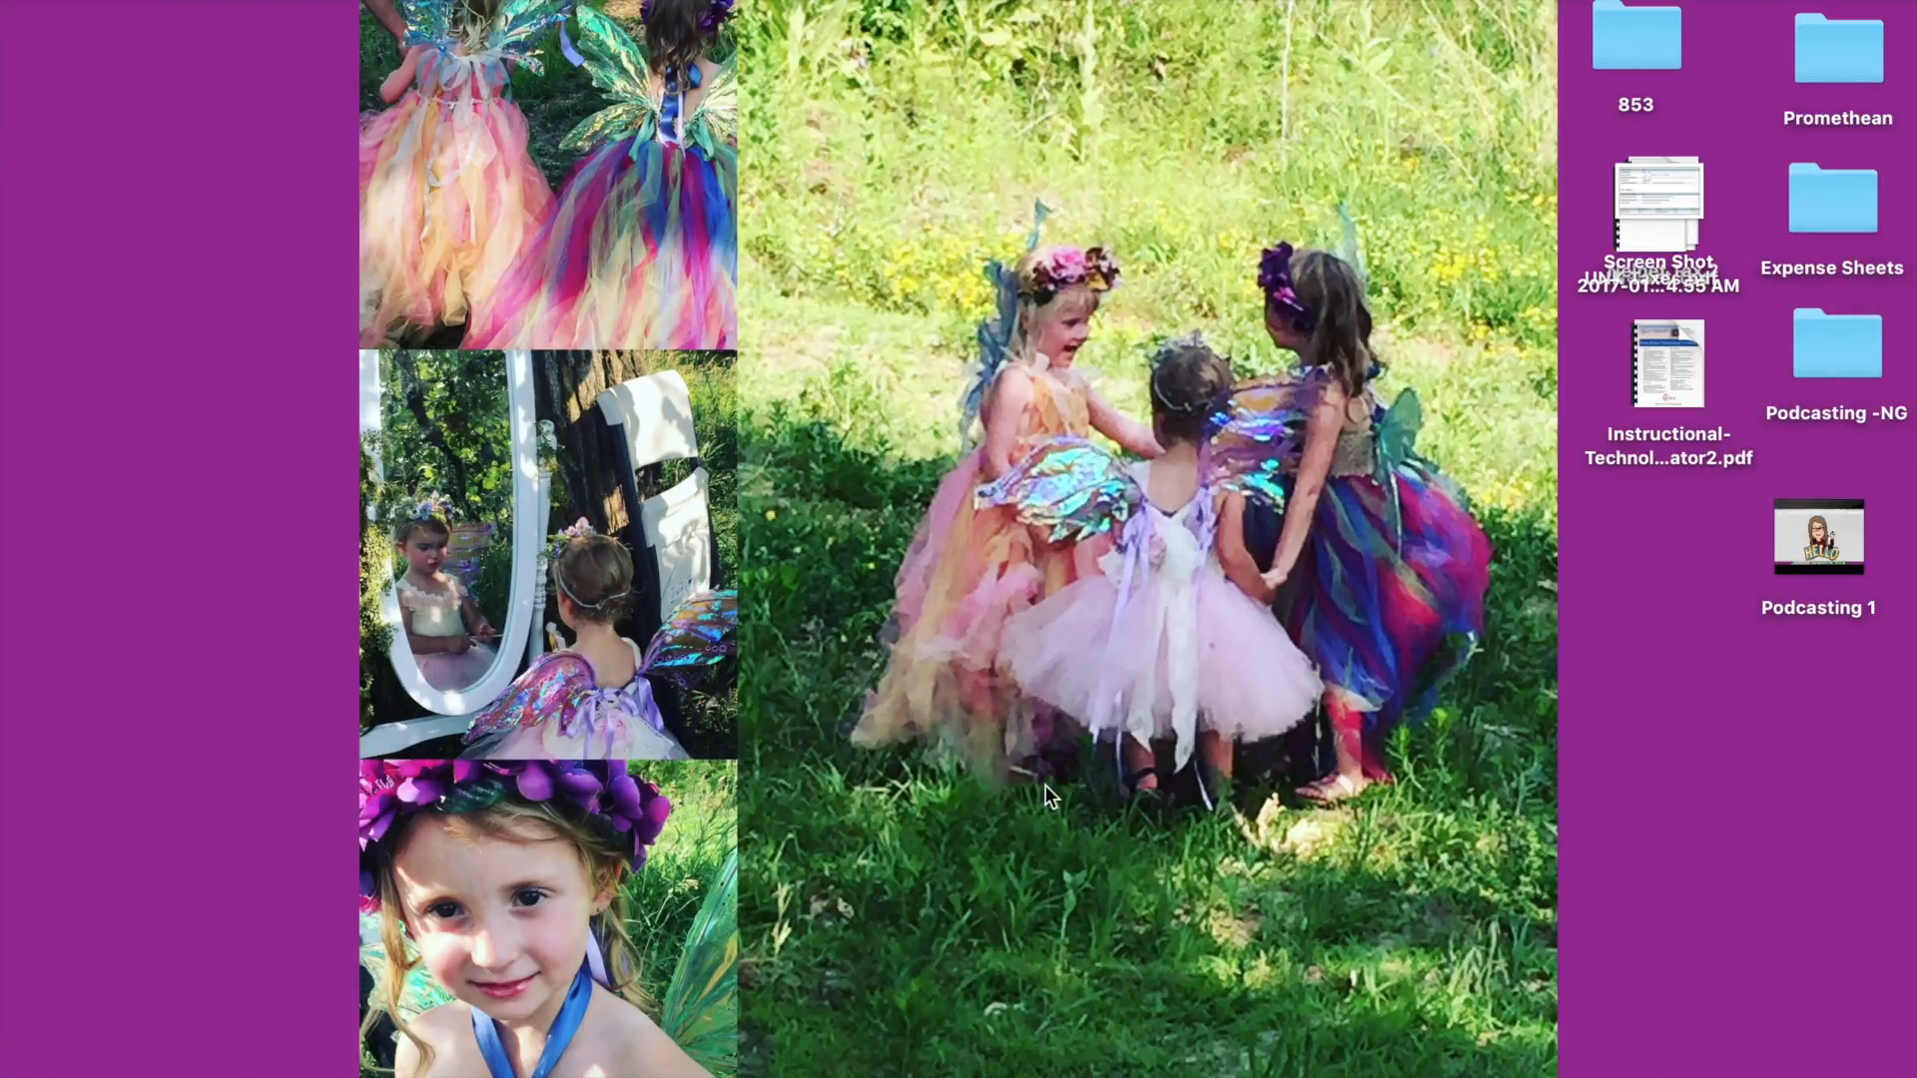